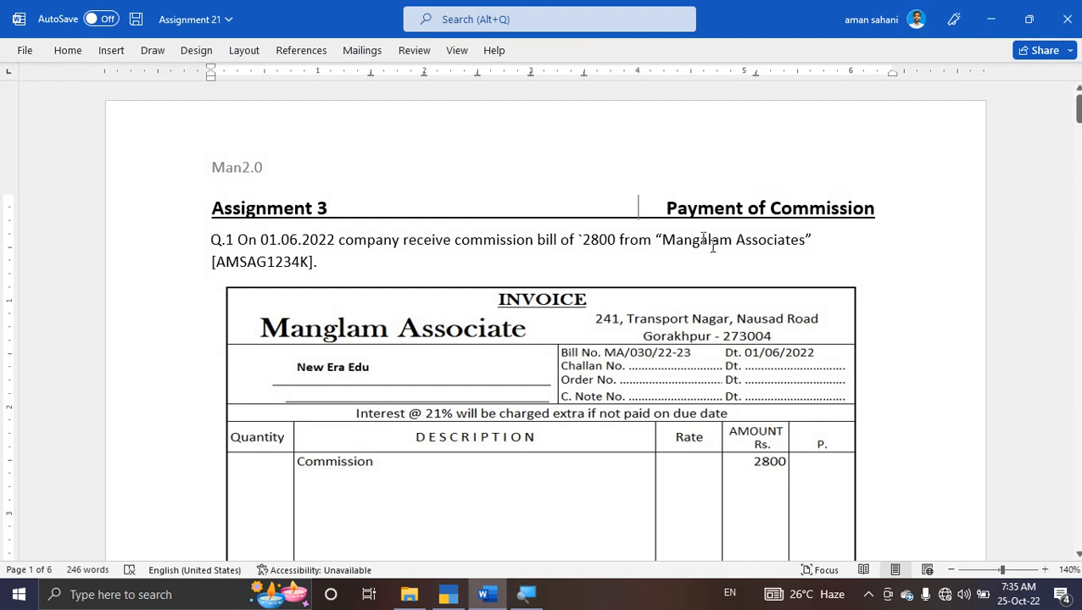
Read Assignment 3, Q.1 on the Mangalam Associates commission bill, including the party's PAN, and skim the solution pages
drag(661, 208, 836, 237)
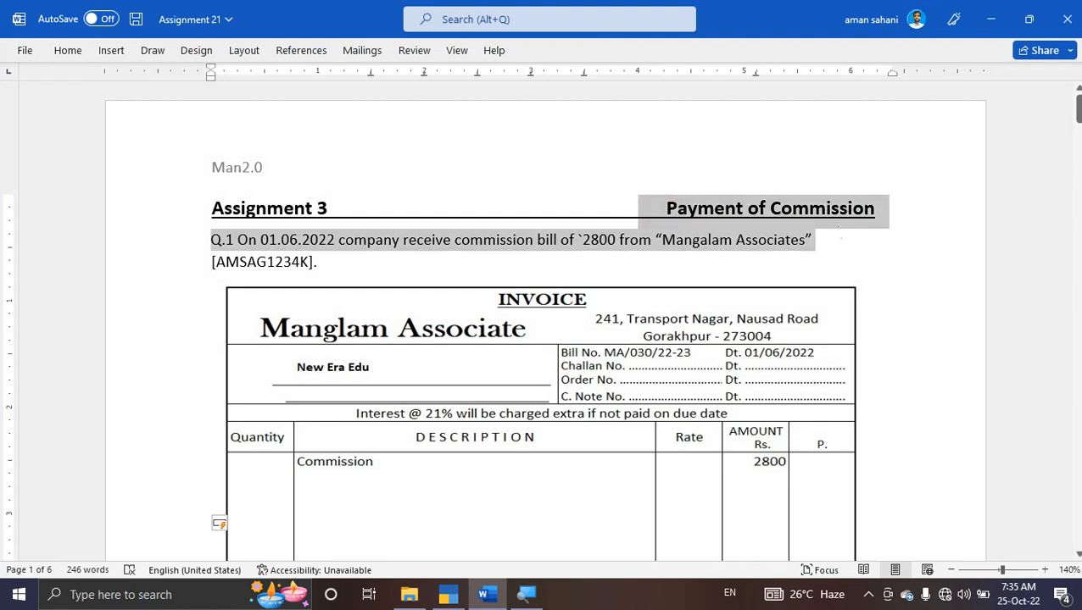
click(838, 239)
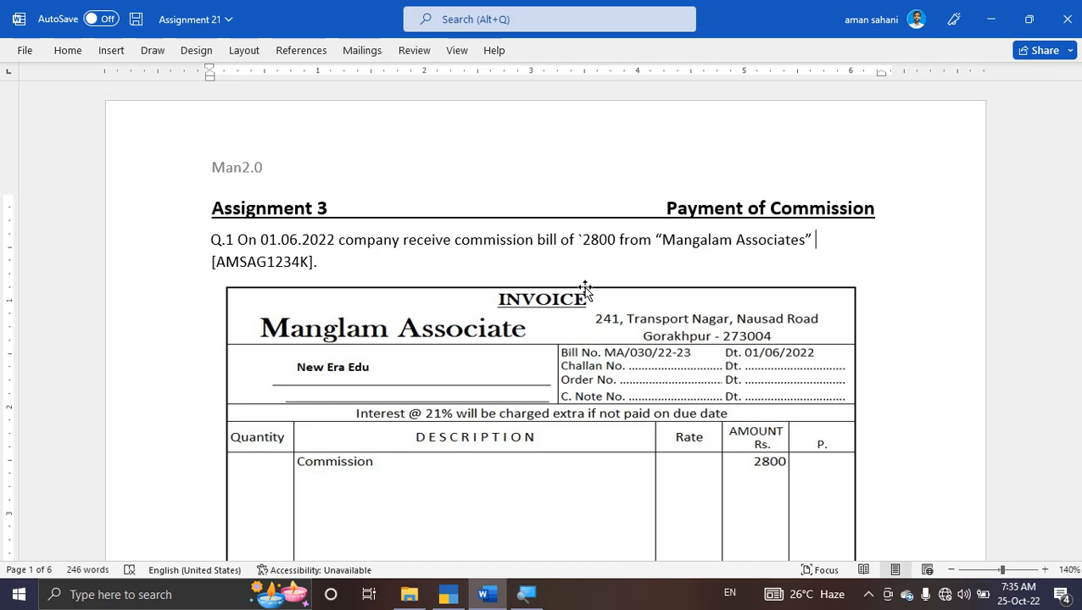
scroll(585, 291, down, 20)
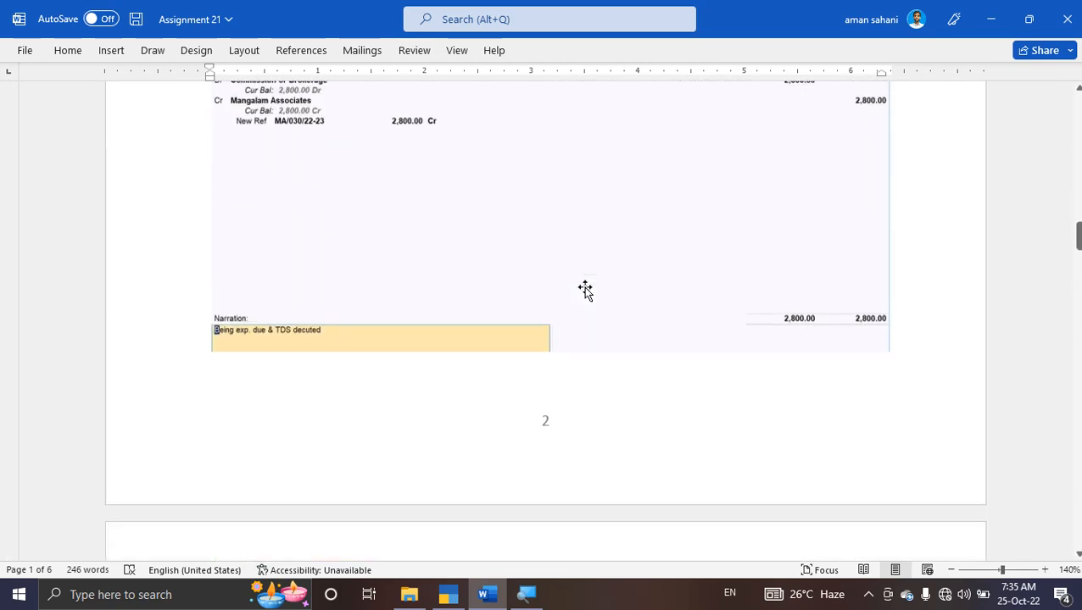
scroll(585, 291, up, 10)
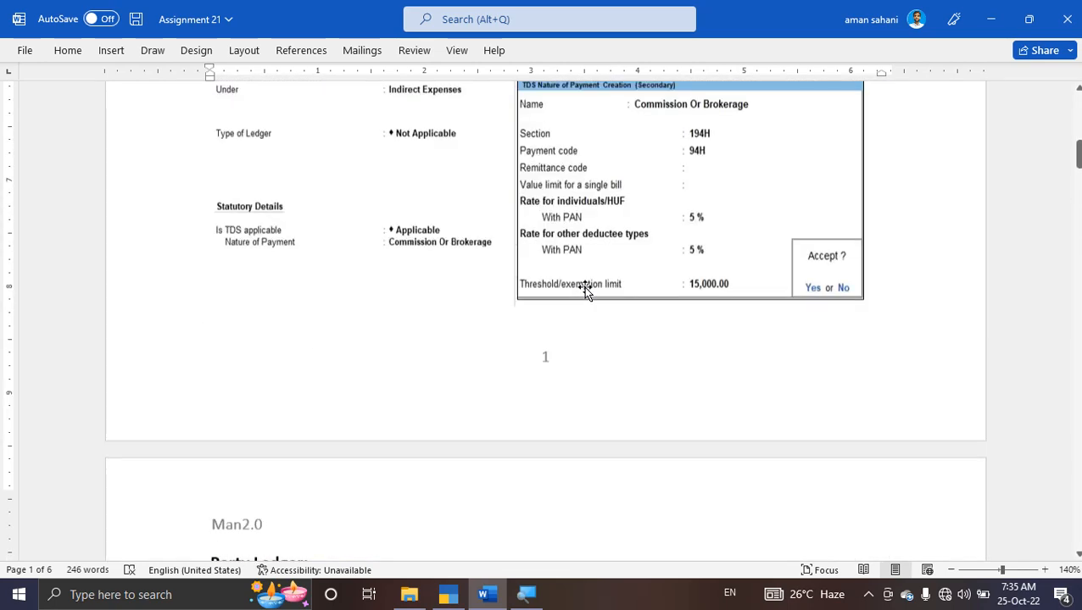
scroll(586, 291, up, 10)
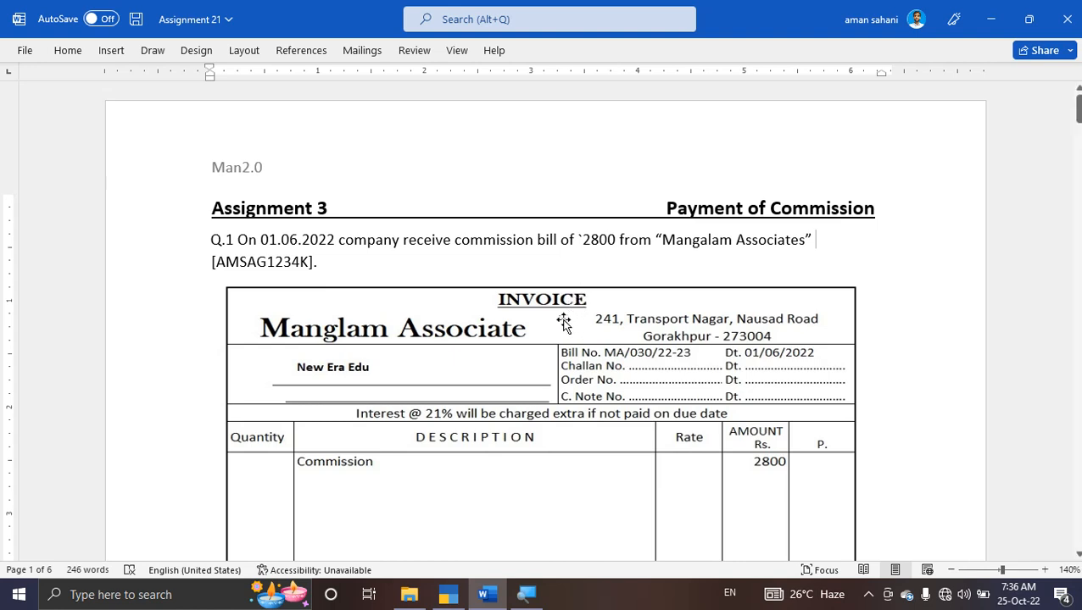
scroll(563, 319, down, 1)
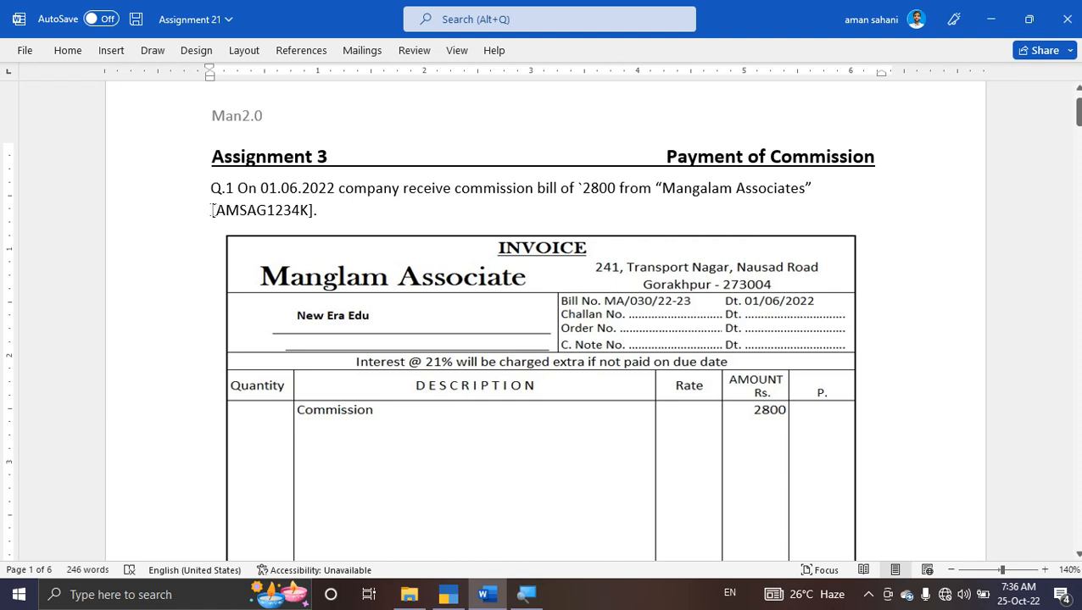
drag(216, 211, 311, 212)
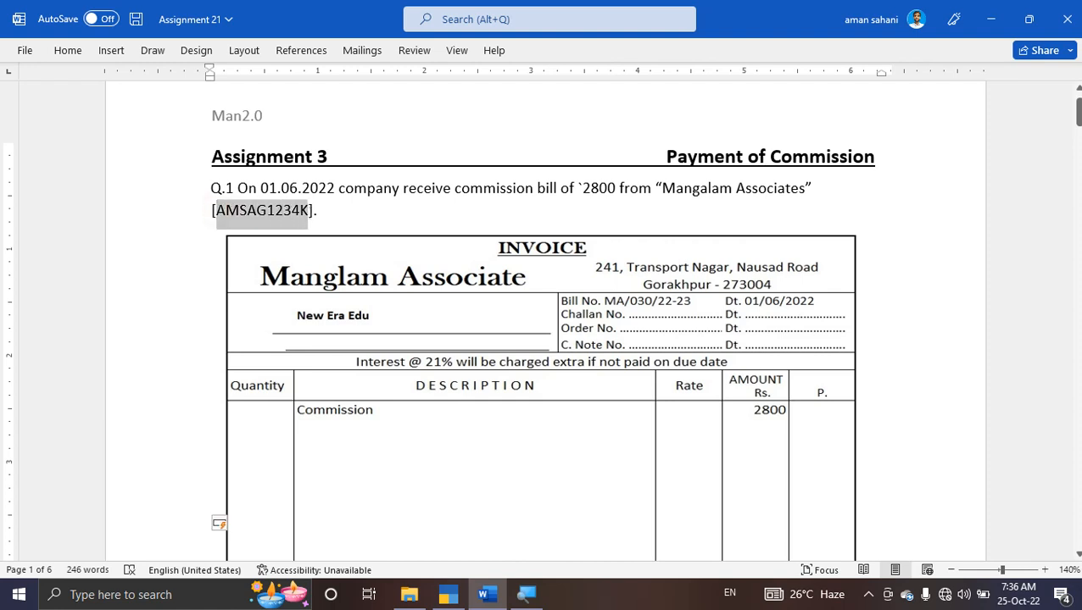
click(344, 212)
Switch to TallyPrime and examine the detailed Balance Sheet, including the Duties & Taxes group under Current Liabilities
key(alt+Tab)
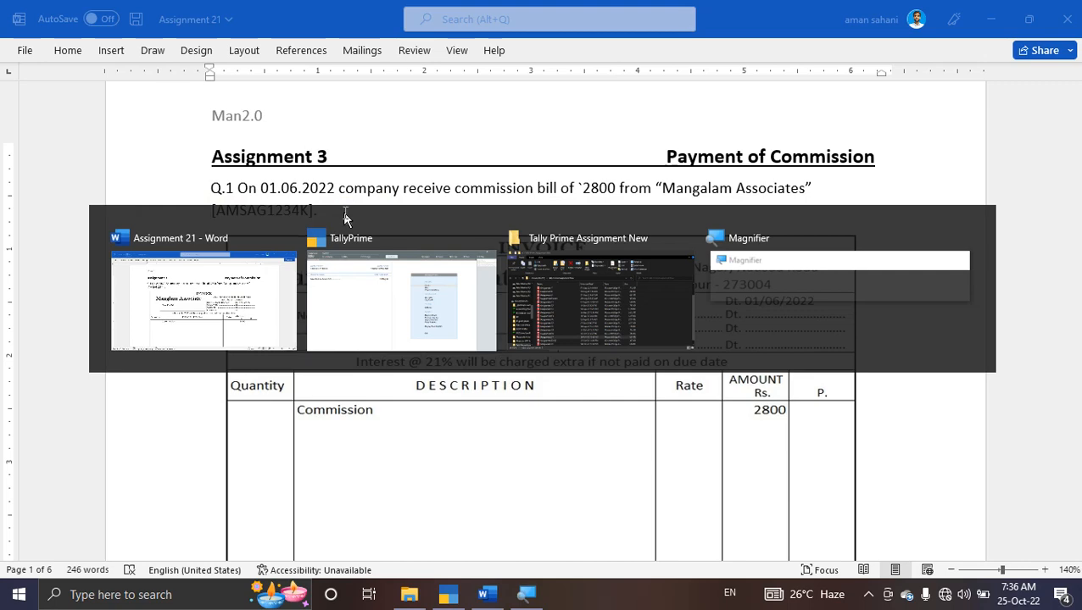
key(Down)
key(Down)
key(Down)
key(Down)
key(Down)
key(Down)
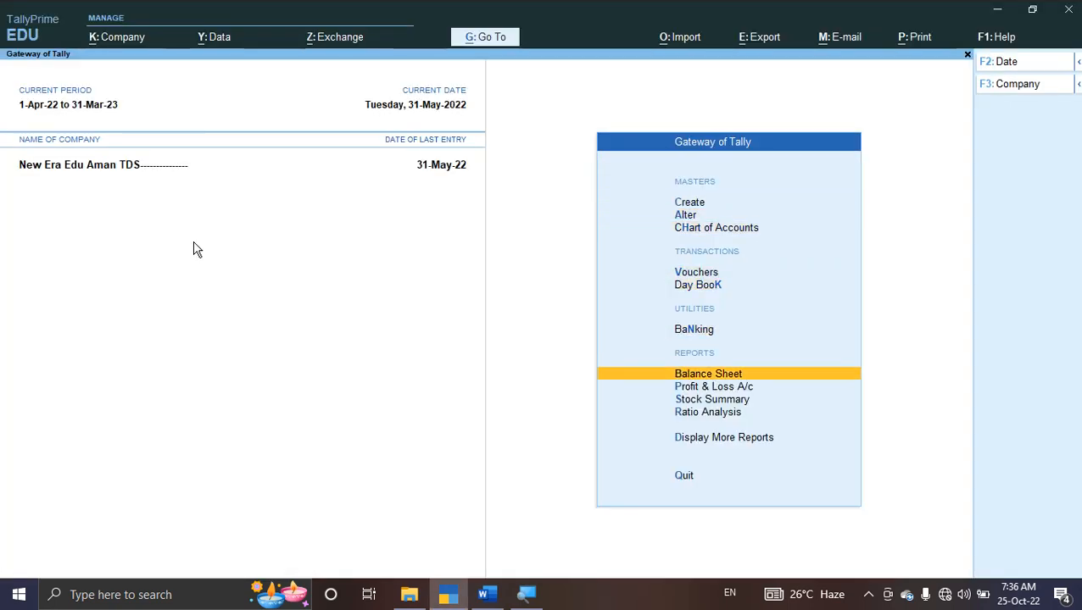
key(Return)
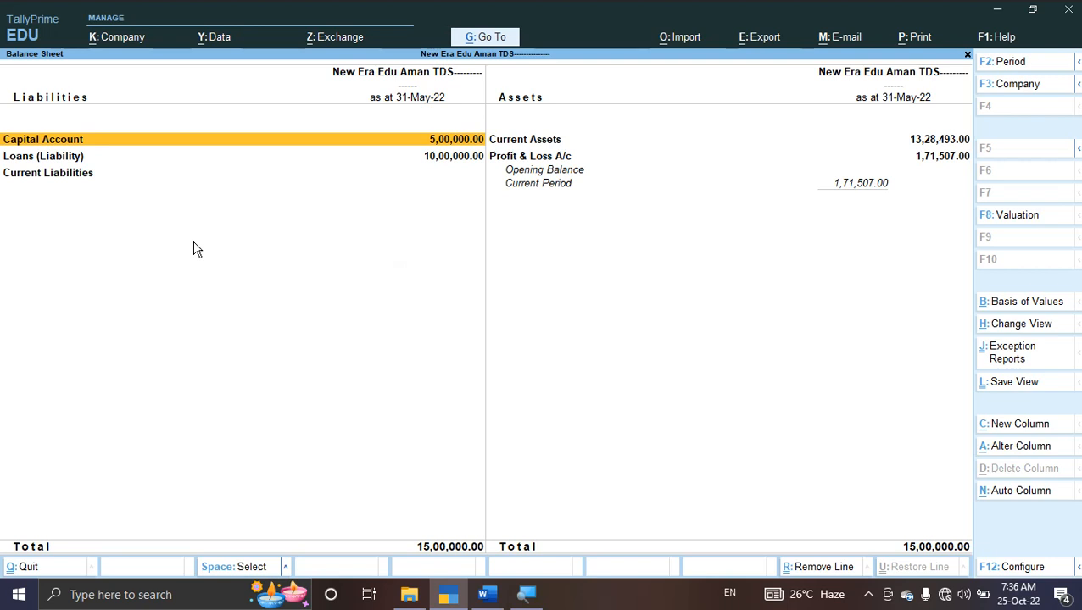
key(alt+F5)
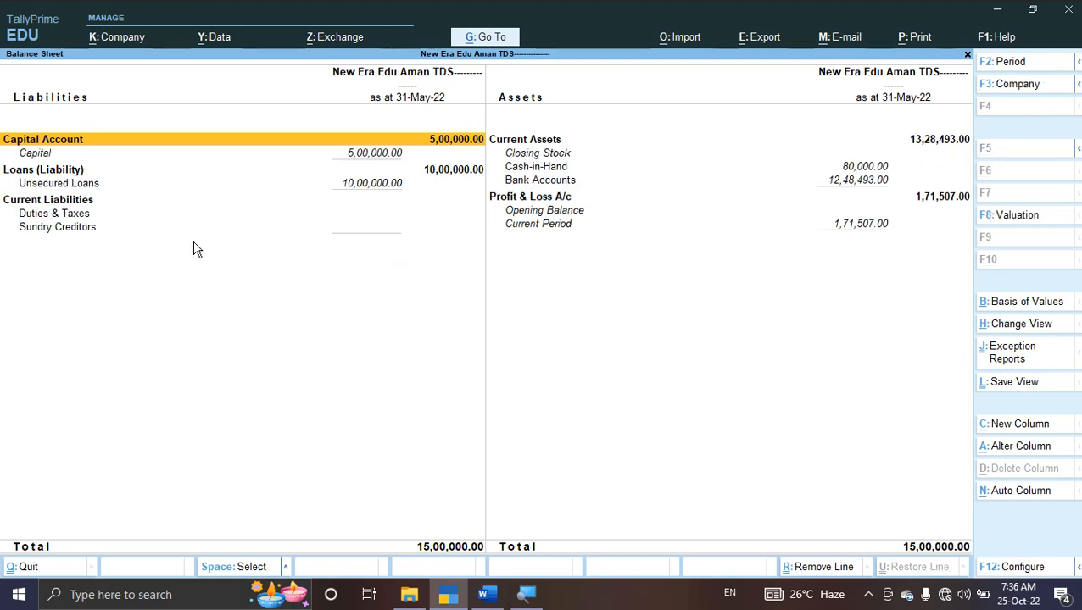
key(Down)
key(Down)
key(Down)
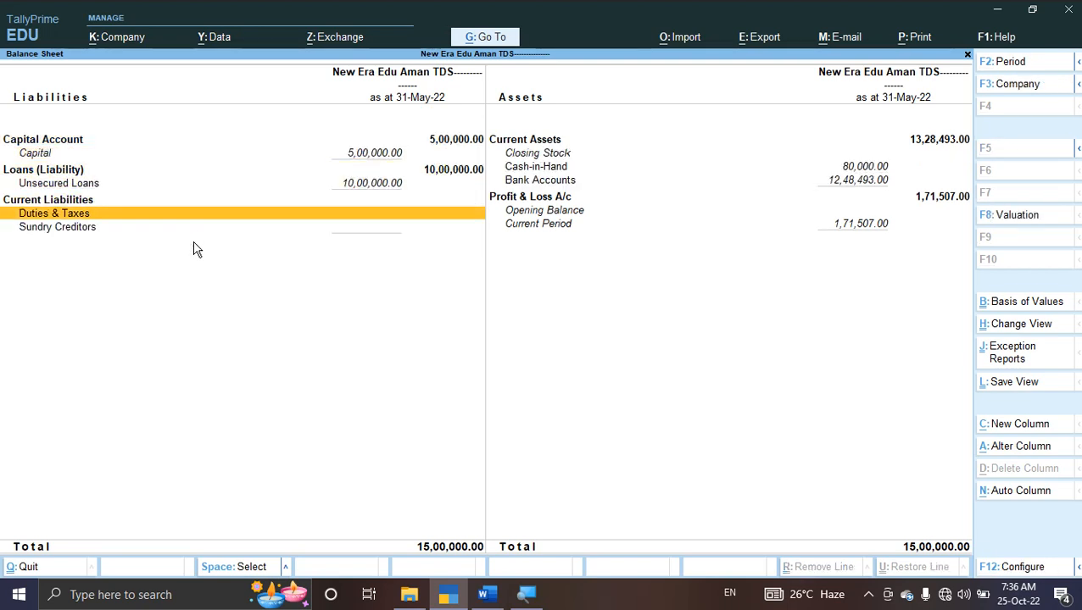
key(Return)
key(Escape)
key(Escape)
Examine the Profit & Loss A/c in detailed view, checking the ledgers under Indirect Expenses and the nett result
key(Down)
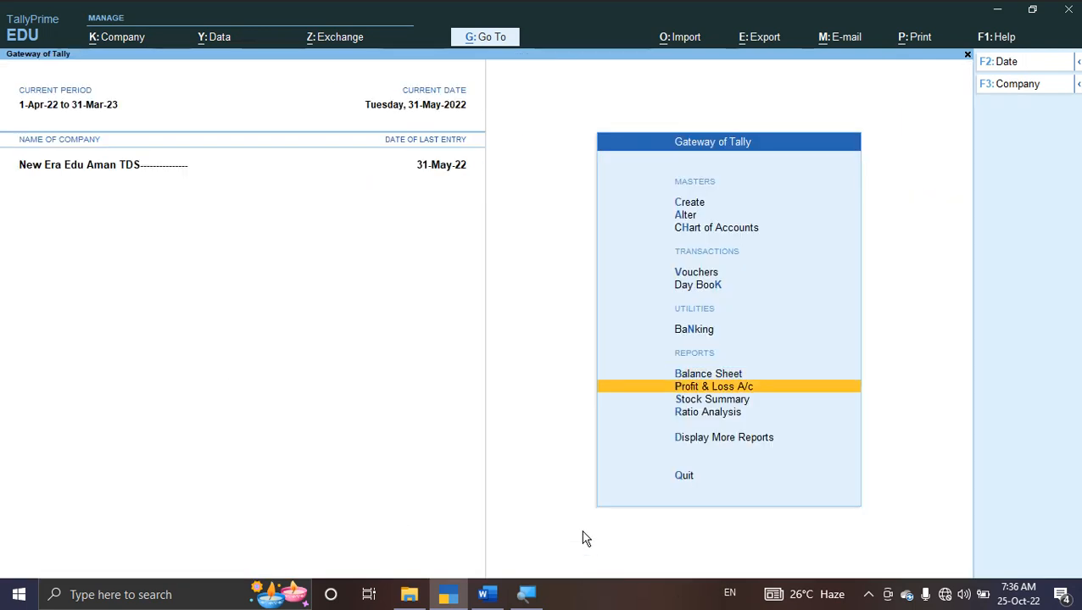
key(Return)
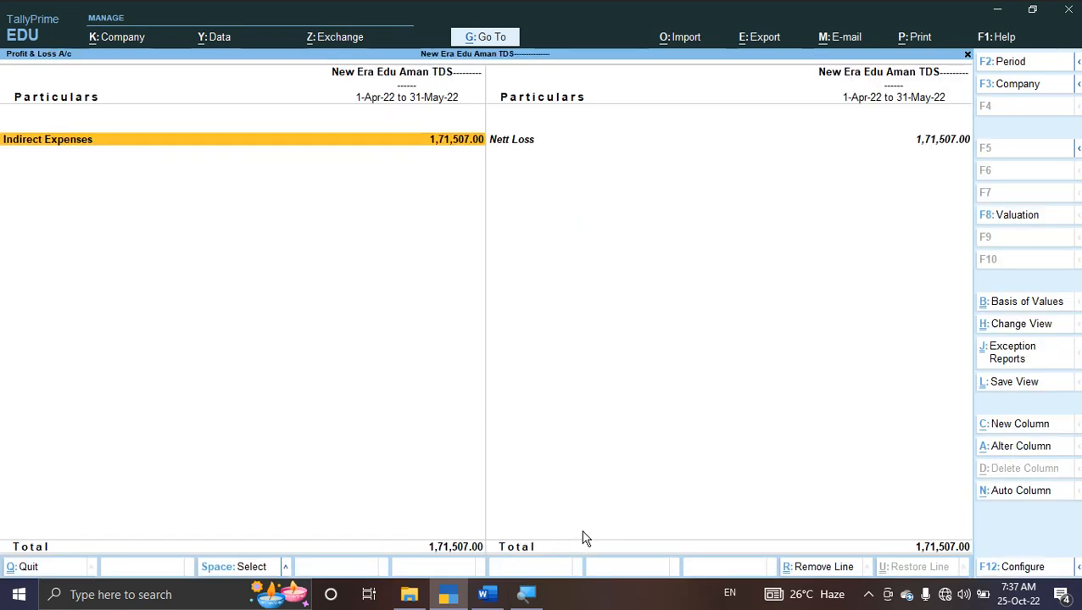
key(alt+F1)
key(Down)
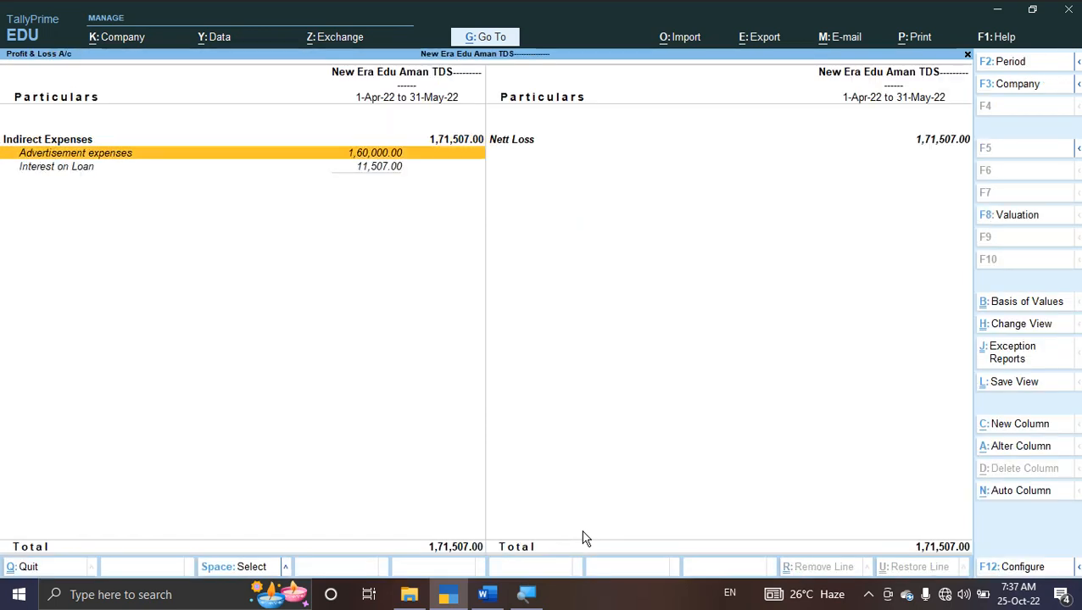
key(Right)
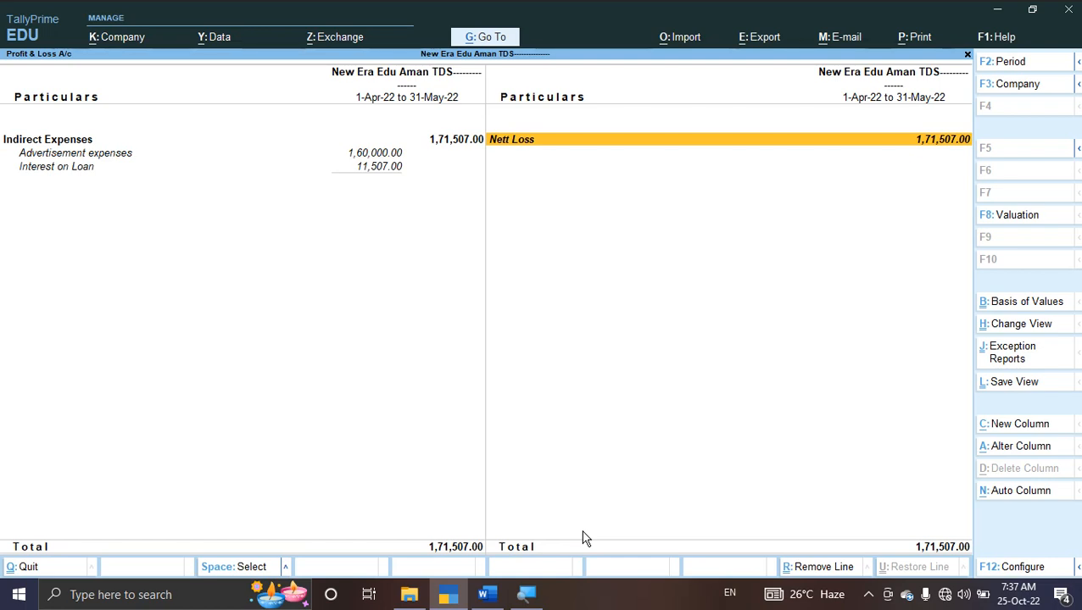
key(Escape)
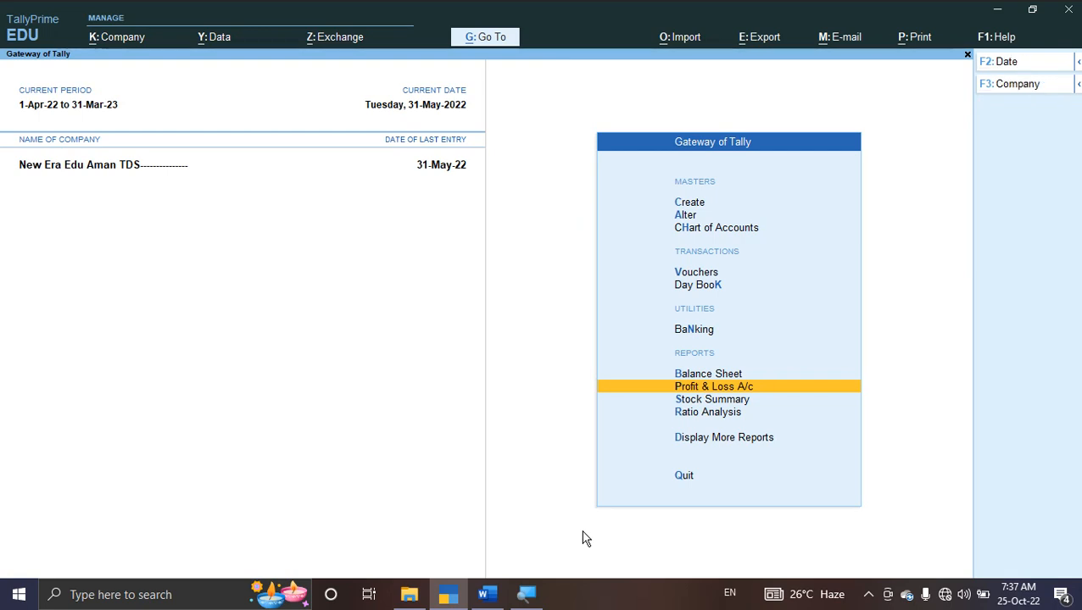
Return to the Word assignment and read the Manglam Associate invoice down to the list of required ledgers
key(alt+Tab)
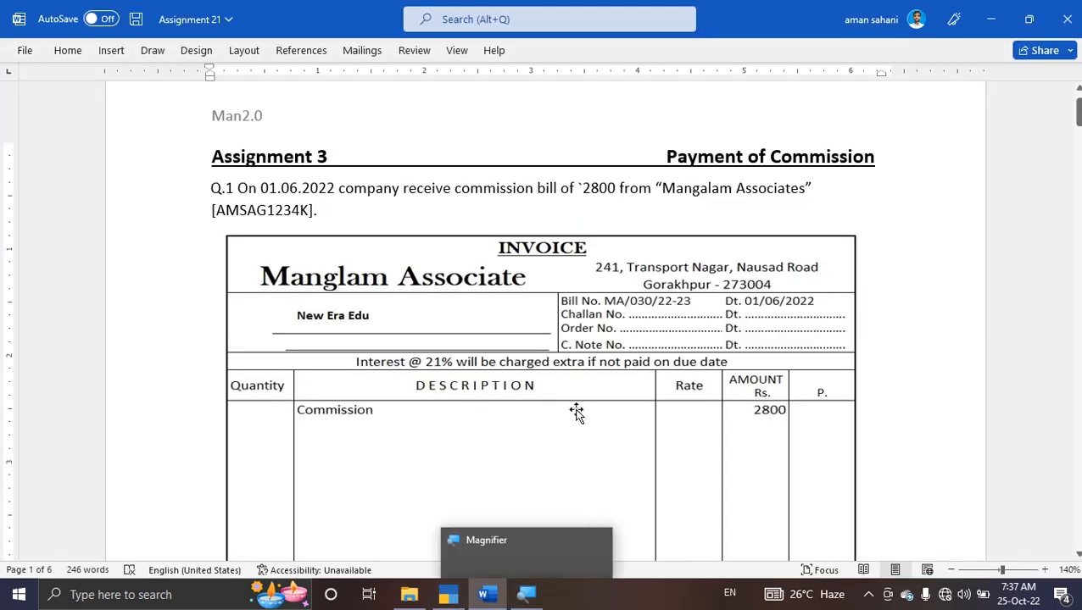
scroll(576, 411, down, 1)
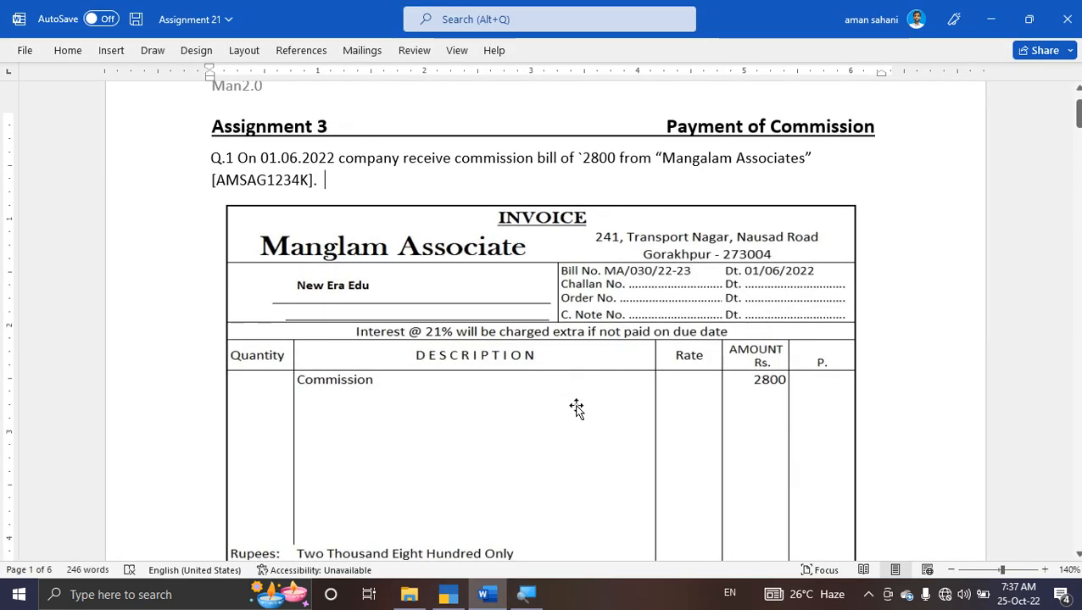
scroll(575, 409, down, 1)
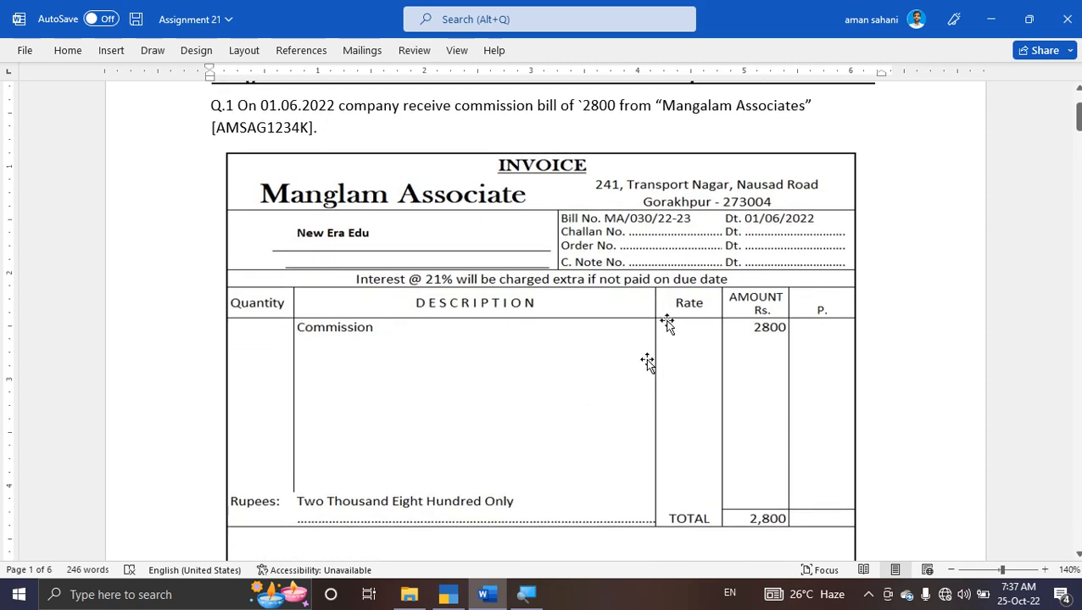
scroll(552, 296, down, 2)
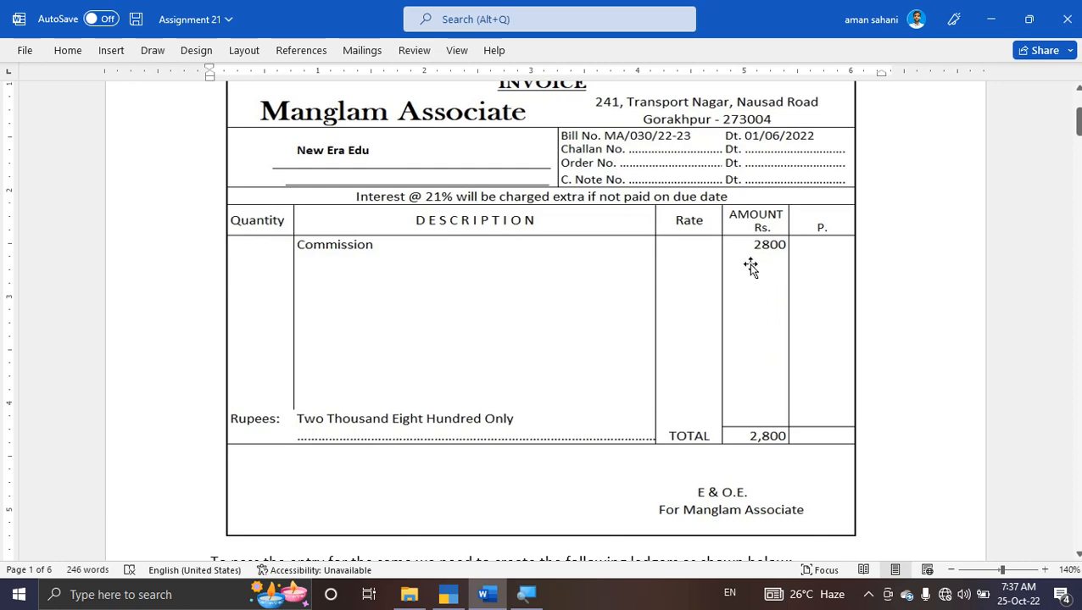
scroll(411, 154, down, 6)
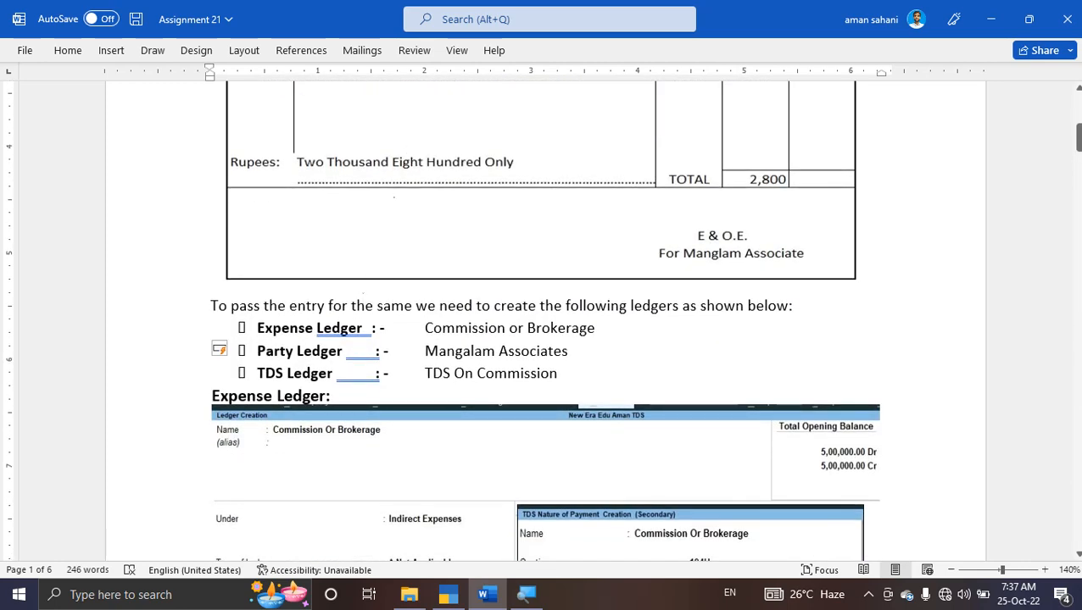
scroll(387, 254, down, 2)
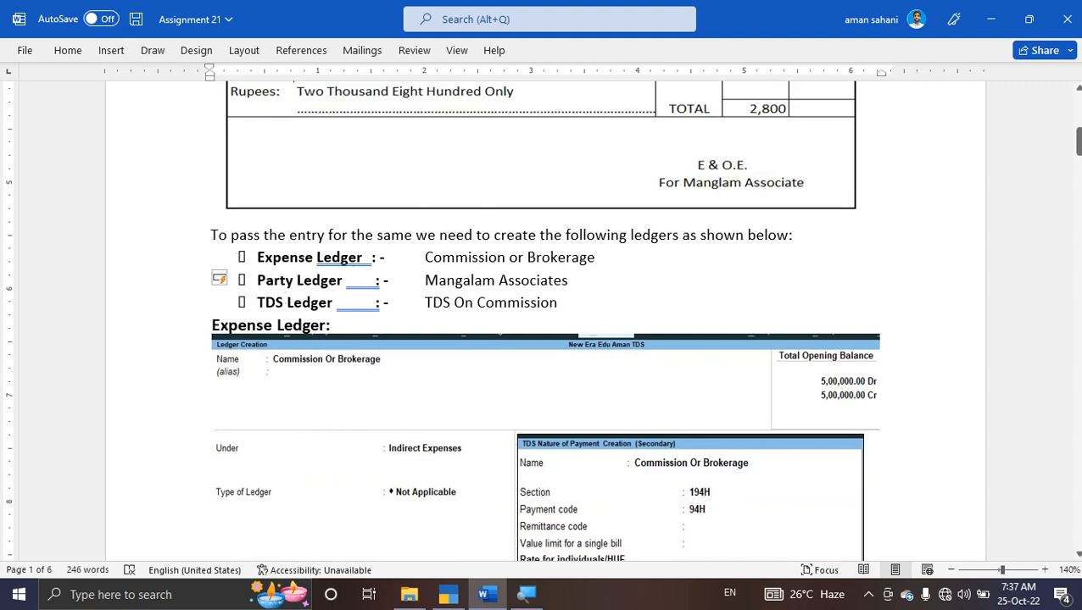
Review the list of expense, party and TDS ledgers required for the entry, highlighting their types and the expense ledger's name
click(258, 260)
drag(262, 264, 305, 305)
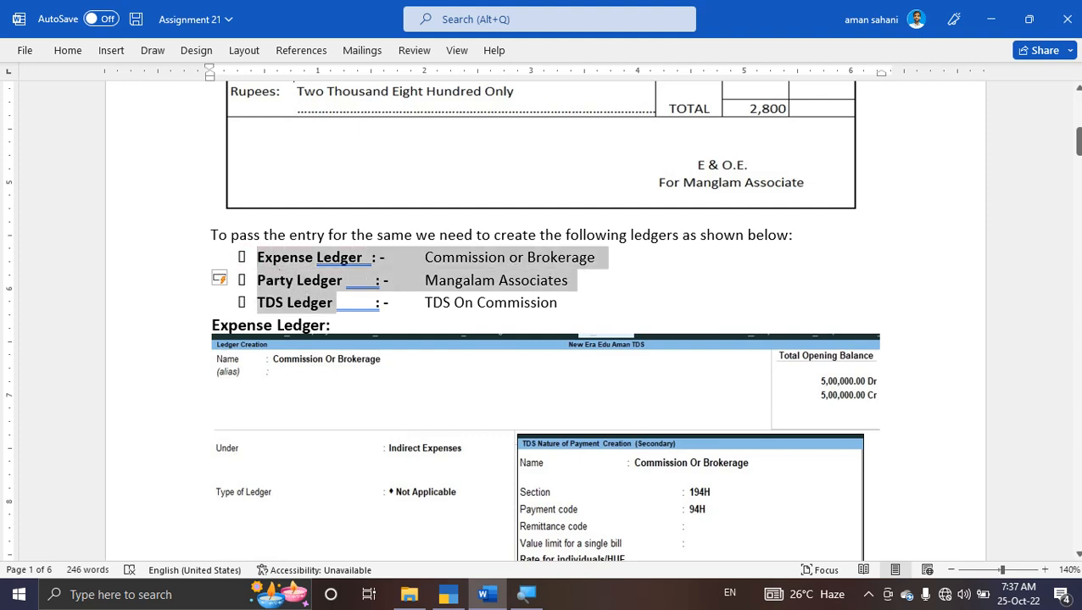
click(305, 307)
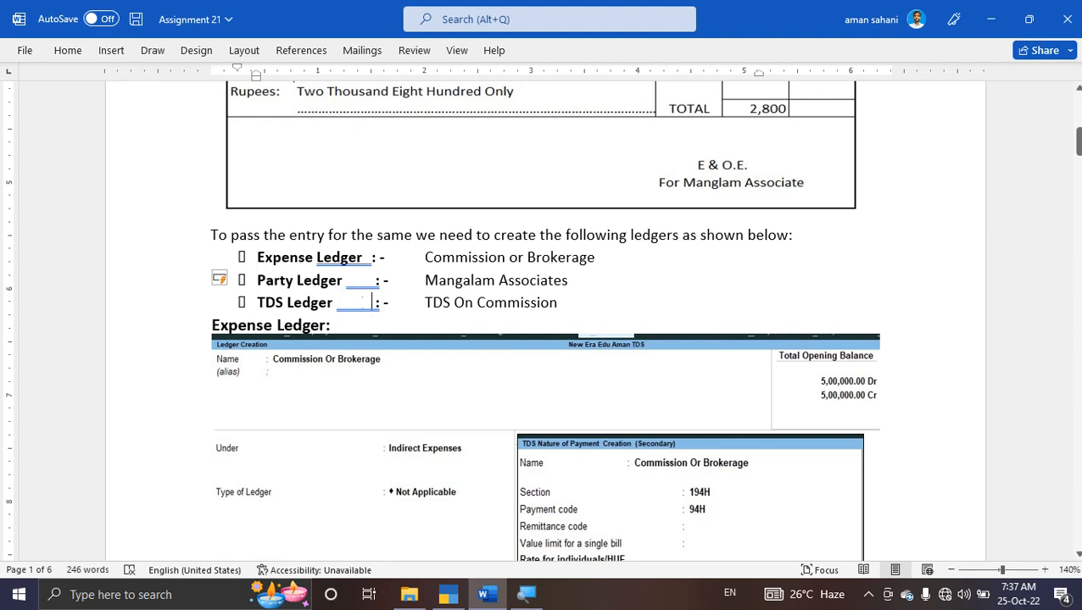
click(422, 257)
drag(421, 257, 551, 267)
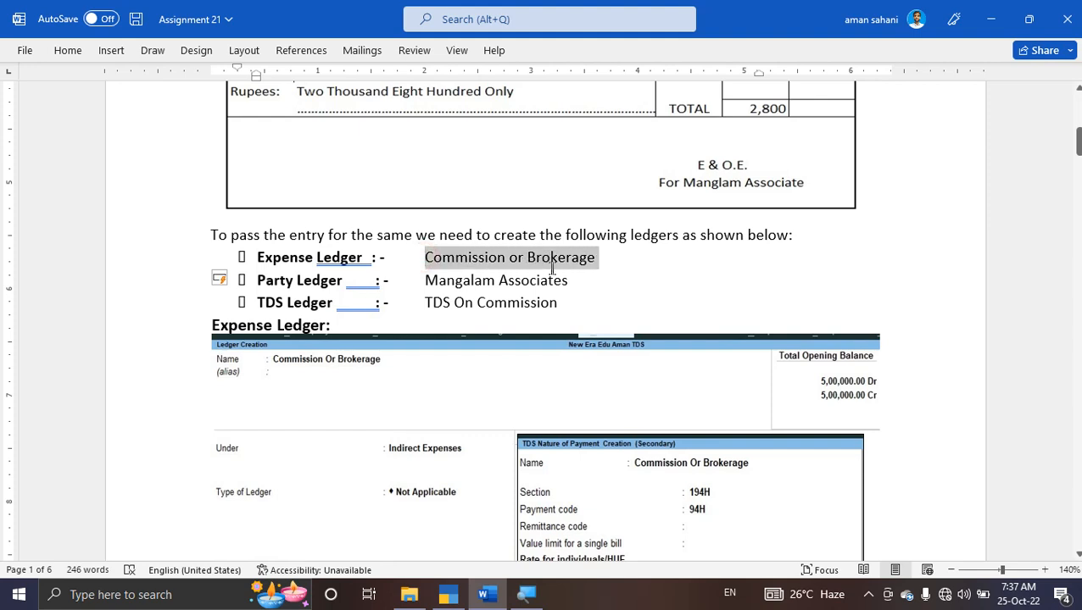
click(551, 268)
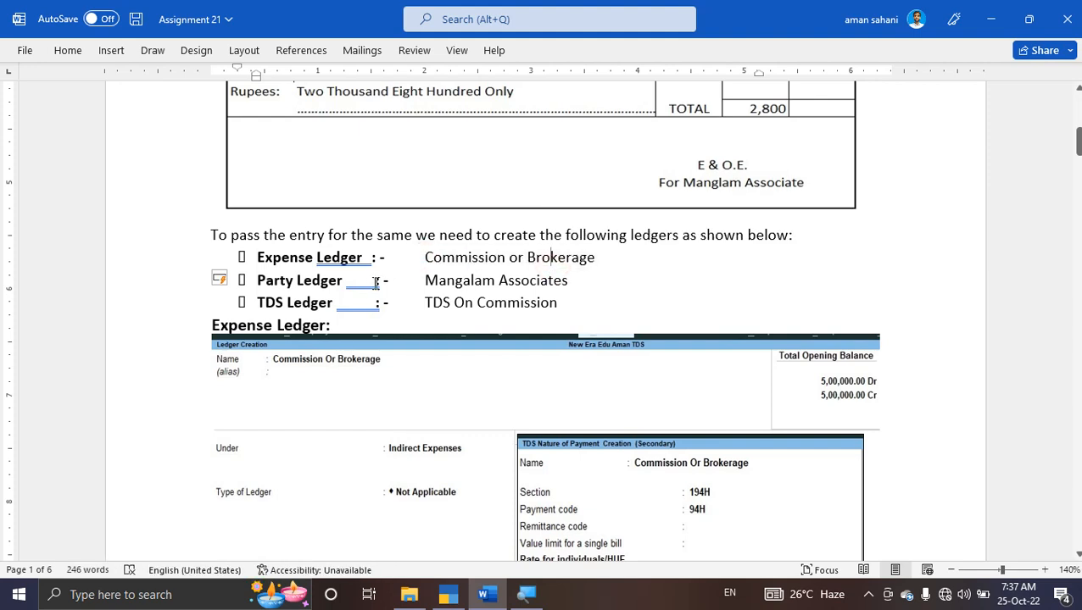
click(414, 282)
Examine the sample screens for the expense, party and TDS On Commission ledgers and the commission due journal entry
scroll(543, 322, down, 1)
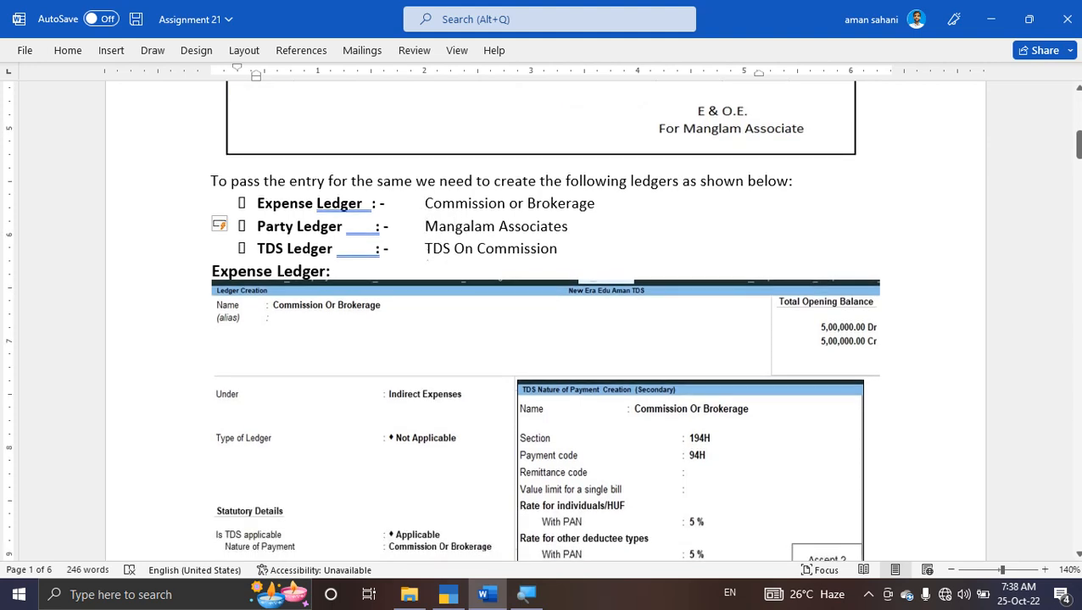
scroll(425, 253, down, 1)
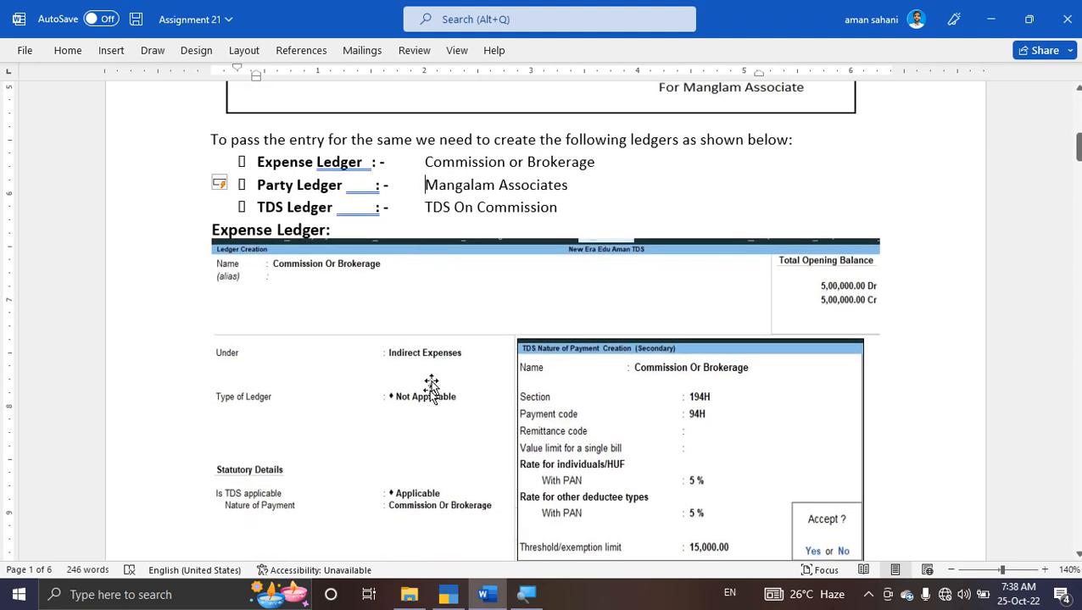
scroll(422, 379, down, 2)
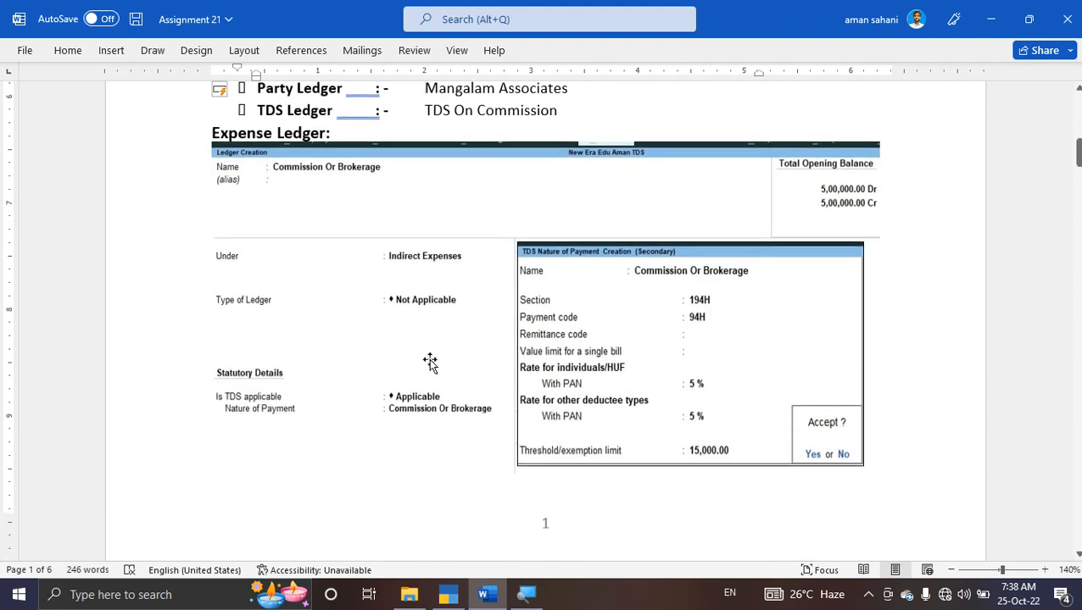
scroll(430, 362, down, 1)
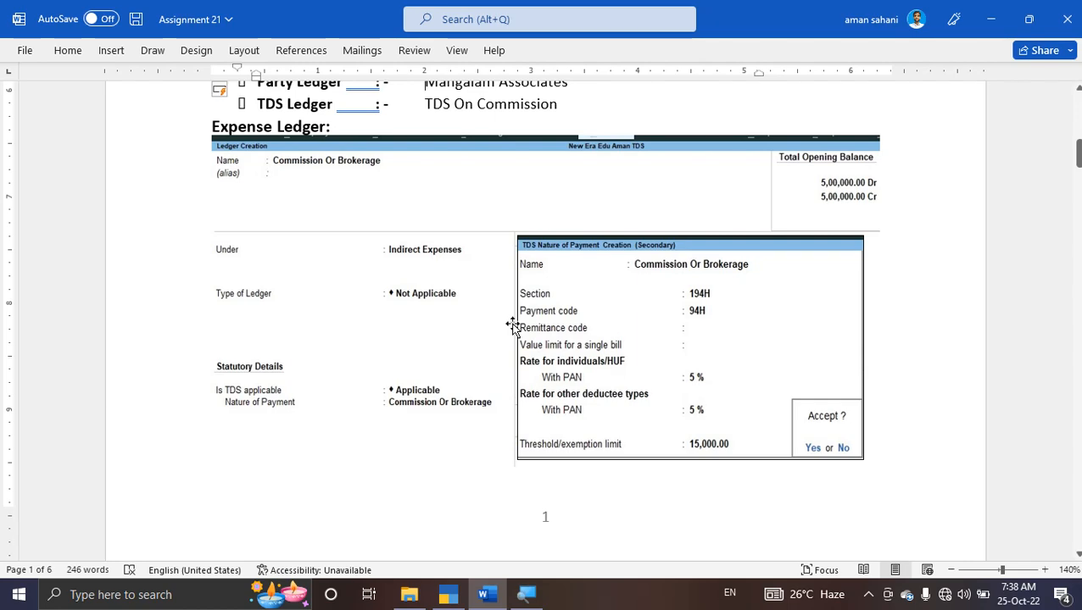
scroll(512, 328, down, 10)
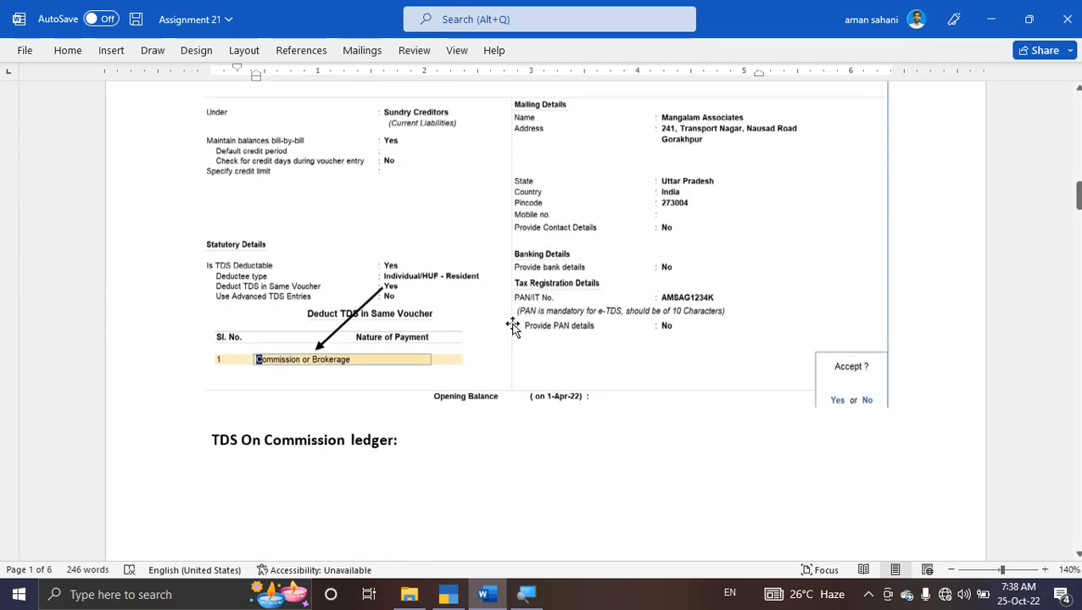
scroll(512, 327, down, 1)
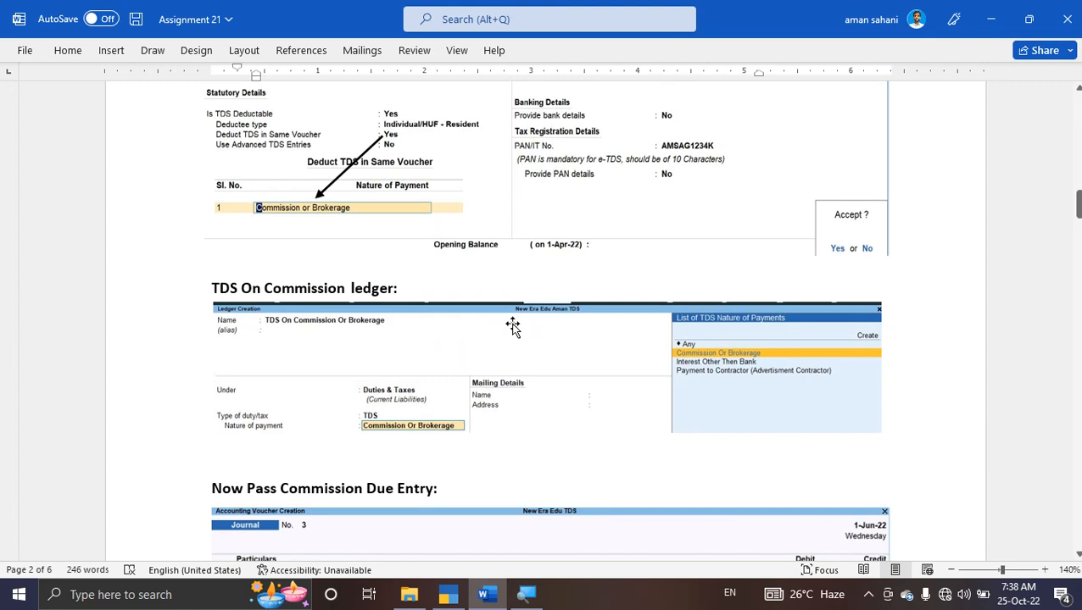
scroll(512, 327, down, 10)
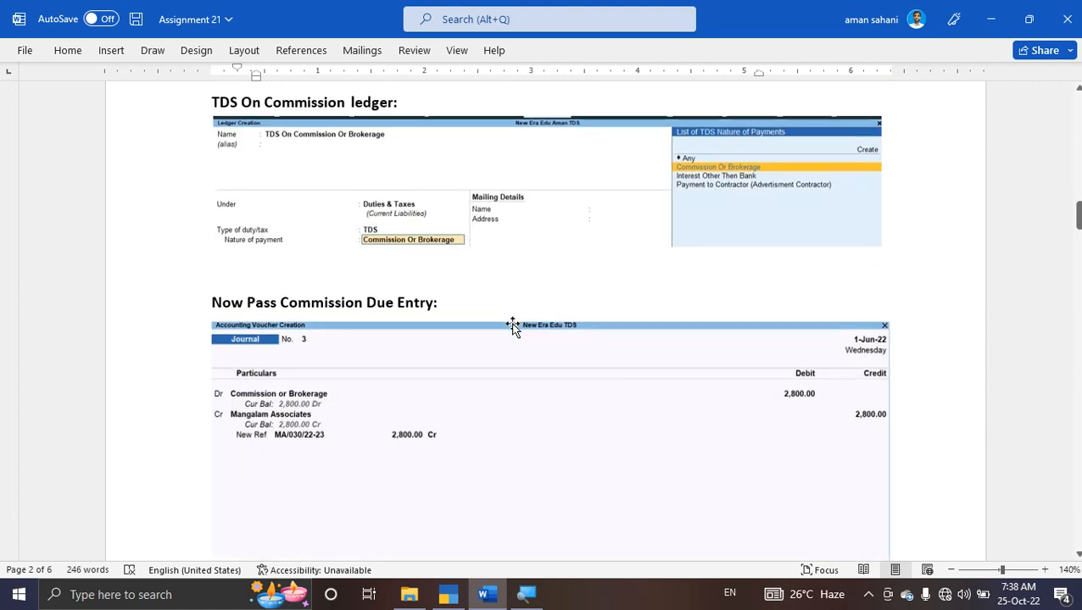
scroll(512, 327, up, 5)
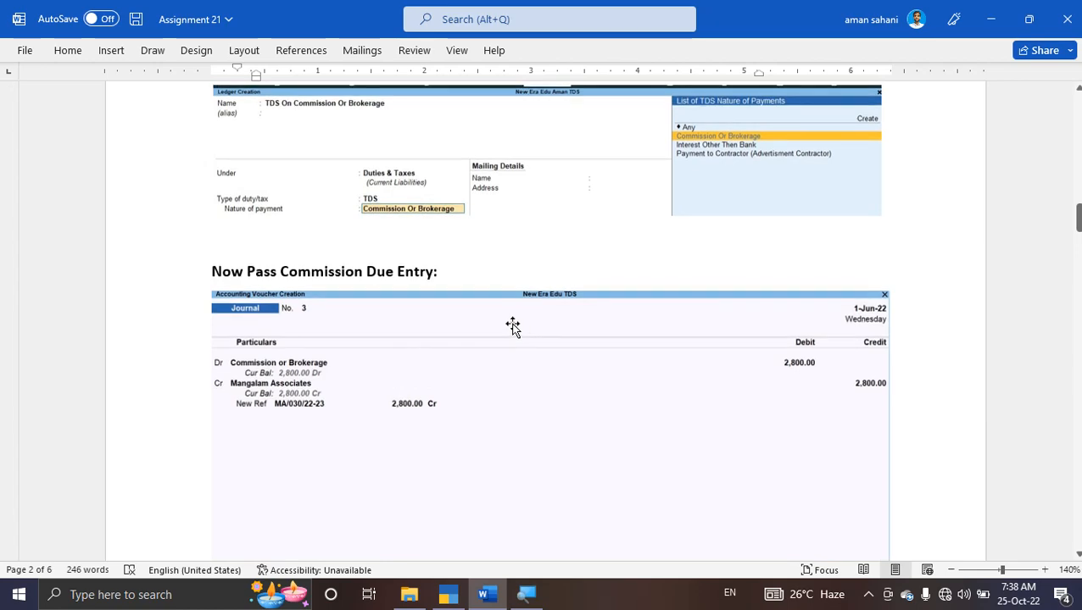
Go back through the Word assignment to the sample Expense Ledger screen and review its details
scroll(512, 327, up, 8)
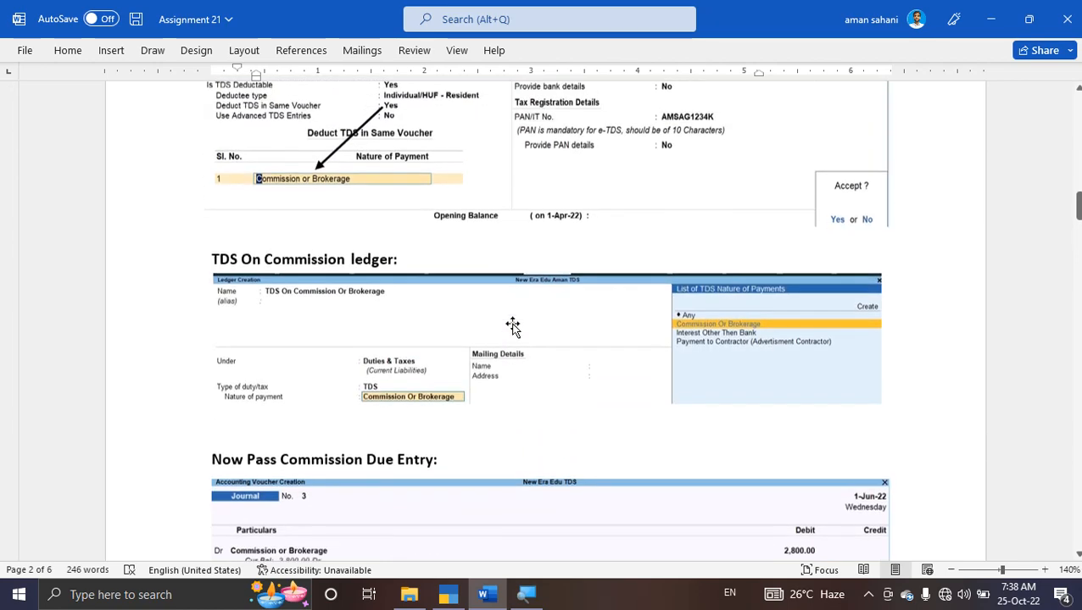
scroll(399, 352, up, 8)
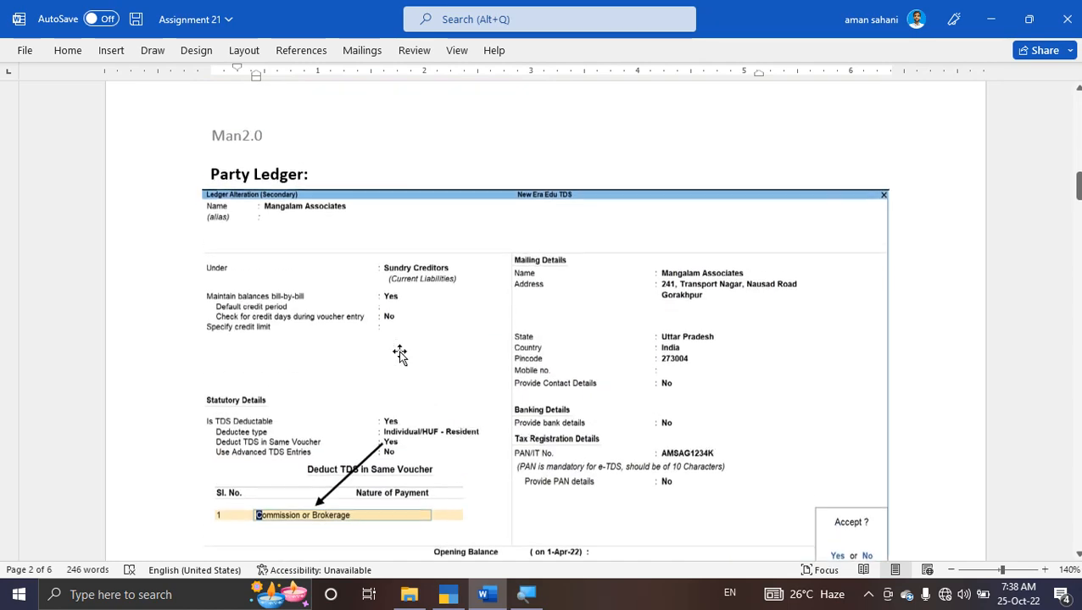
scroll(399, 354, up, 6)
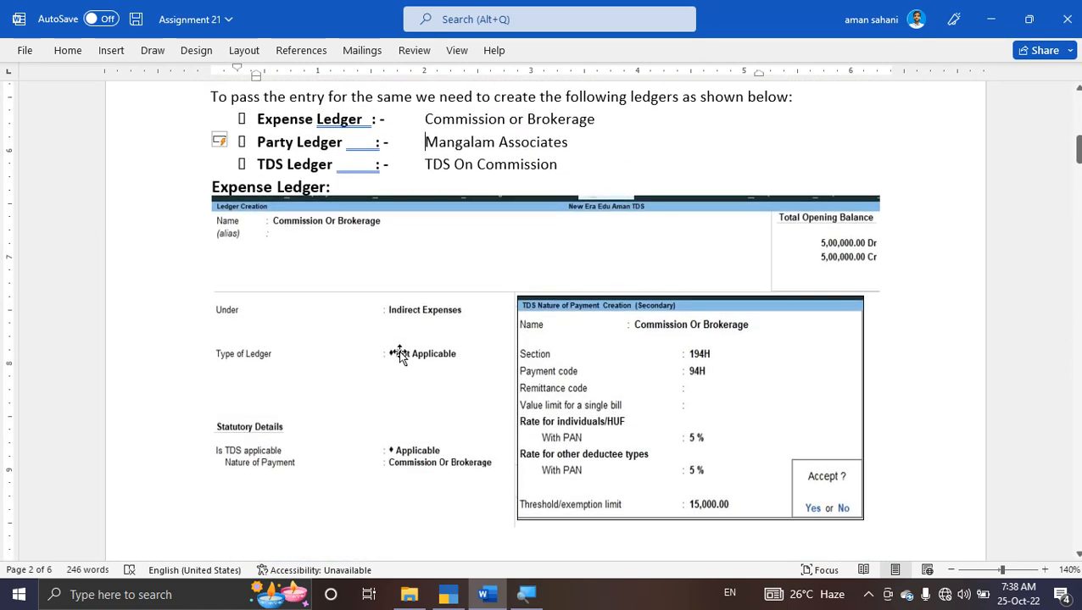
Switch to TallyPrime and open the creation form for a new ledger from the accounting masters
key(alt+Tab)
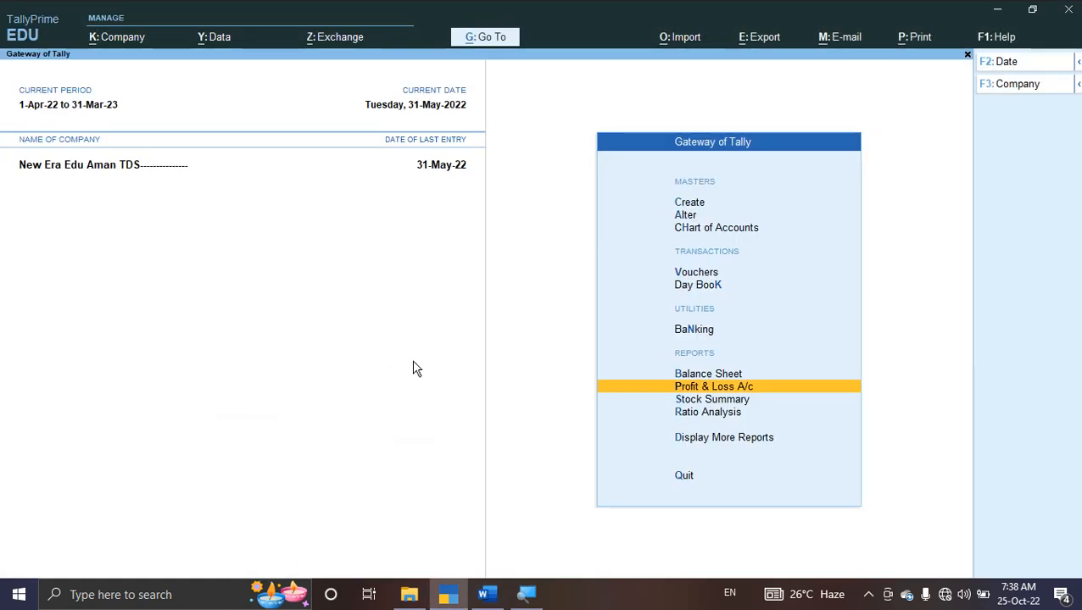
key(Up)
key(Up)
key(Up)
key(Up)
key(Up)
key(Up)
key(Up)
key(Return)
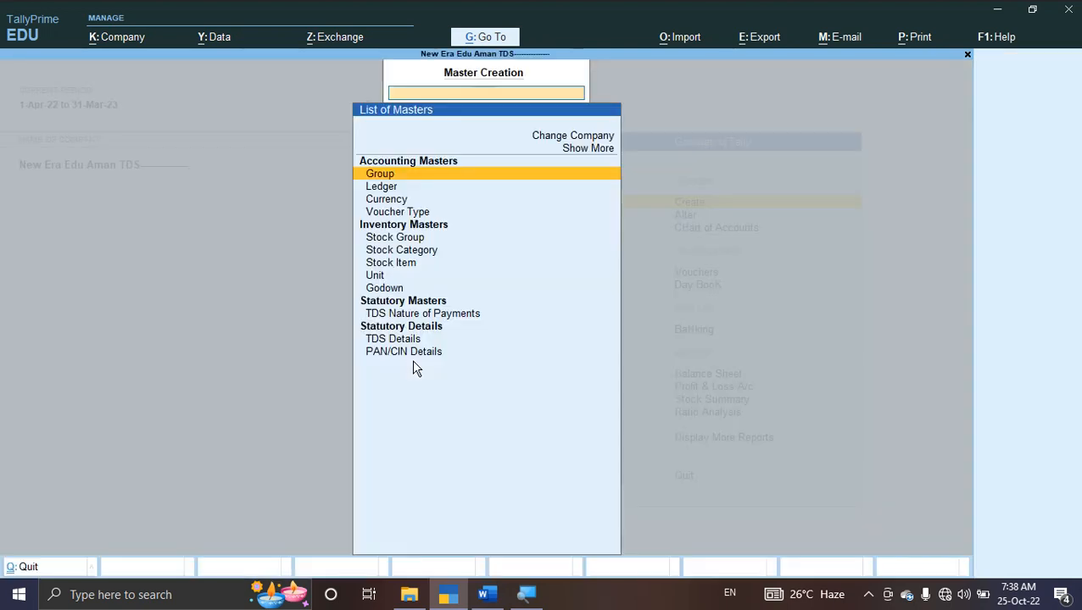
key(Down)
key(Return)
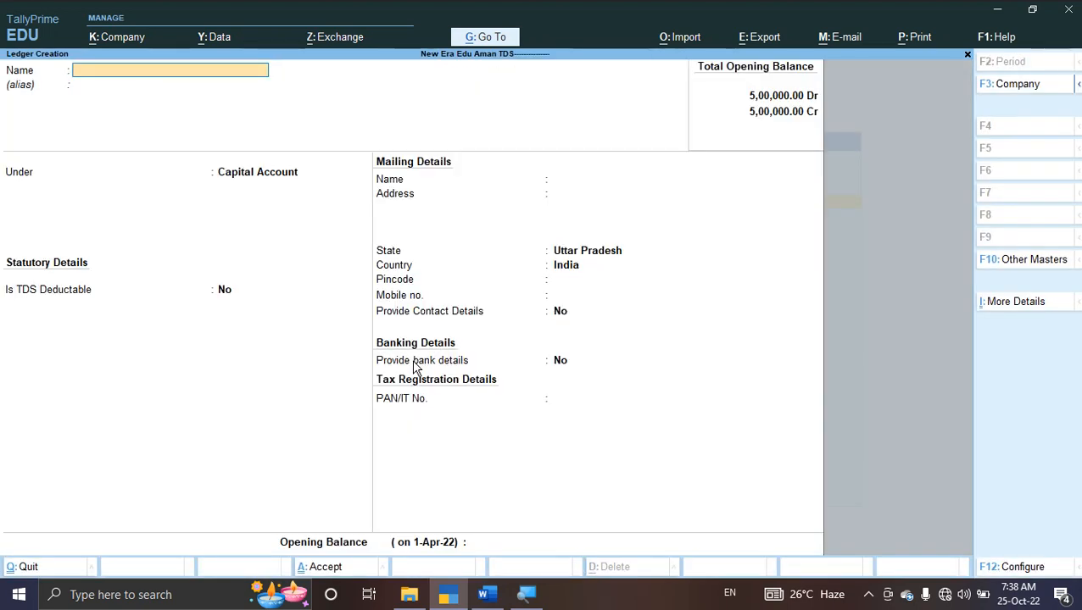
Check the question text in the Word assignment, copying the word "commission", and return to the ledger form in TallyPrime
key(alt+Tab)
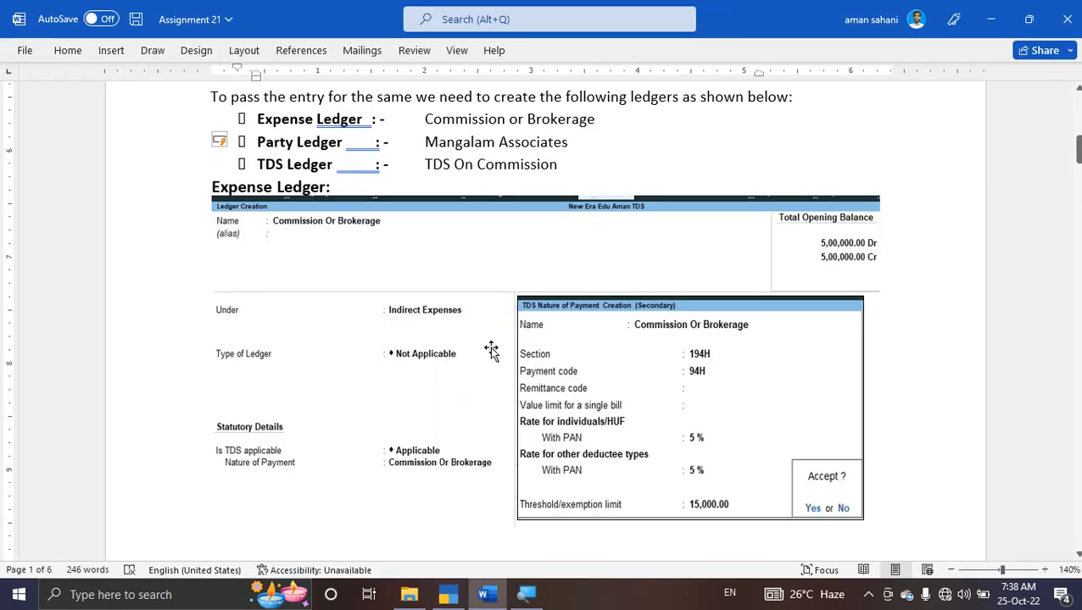
scroll(491, 351, up, 1)
scroll(491, 351, up, 10)
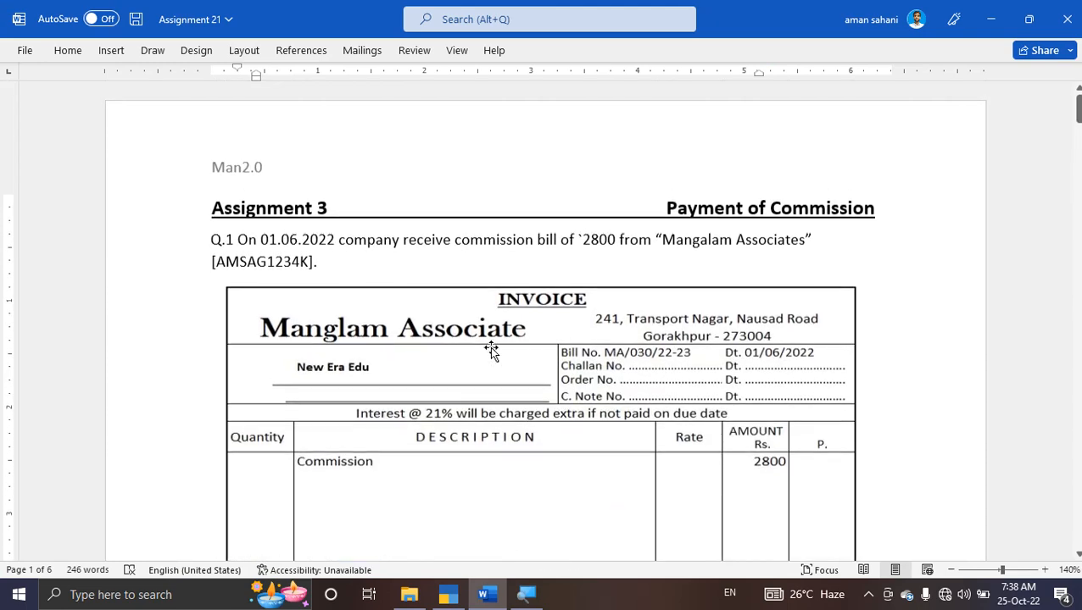
drag(455, 241, 534, 246)
key(ctrl+c)
key(alt+Tab)
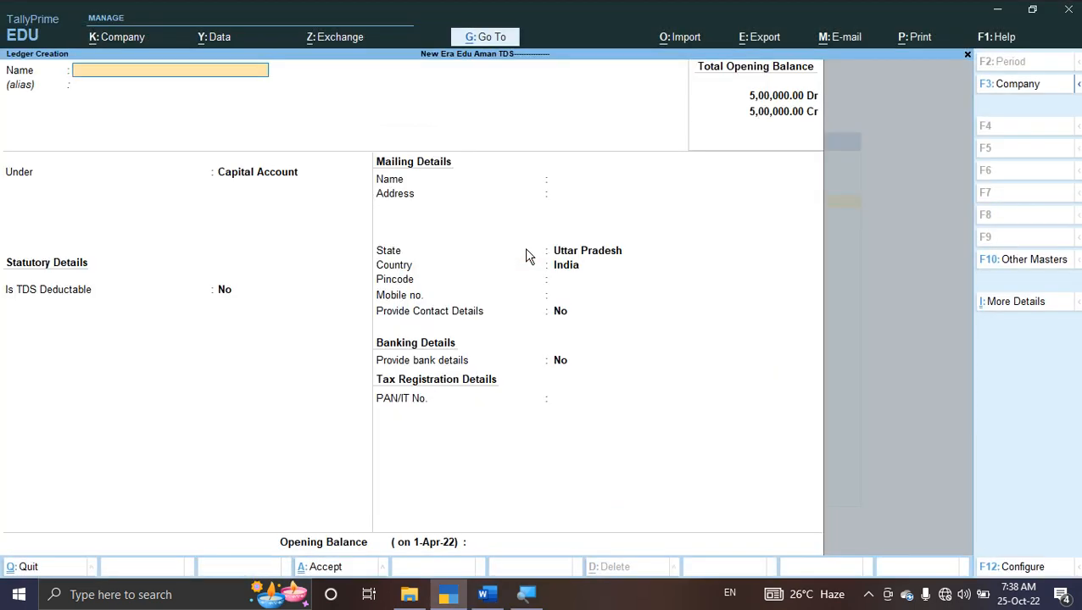
Name the new ledger Commission Or Brokerage and leave its alias empty
text(Comm)
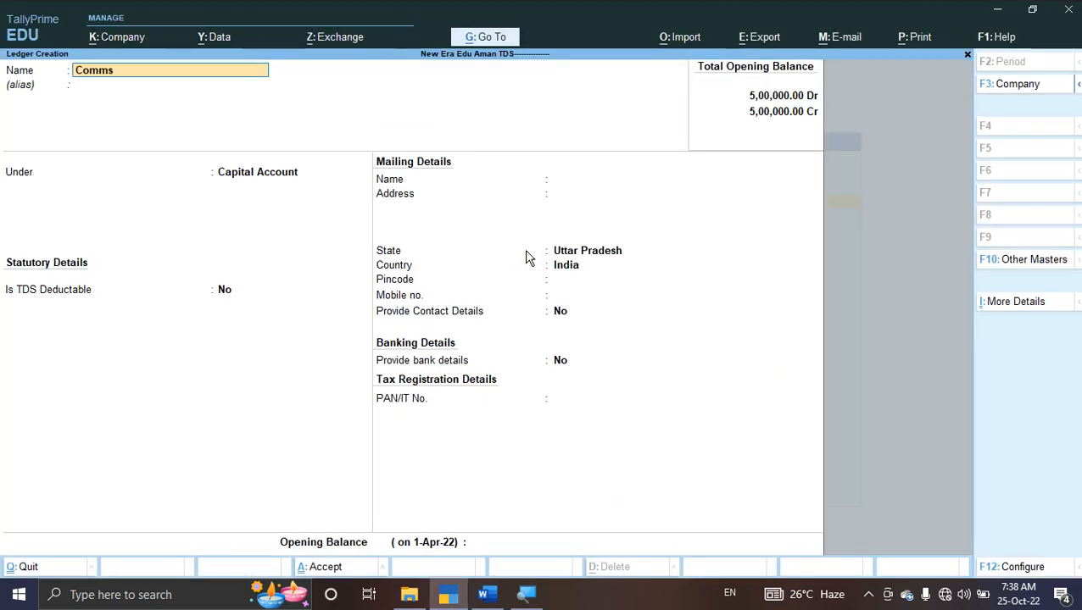
text(ission Or Broker)
text(age)
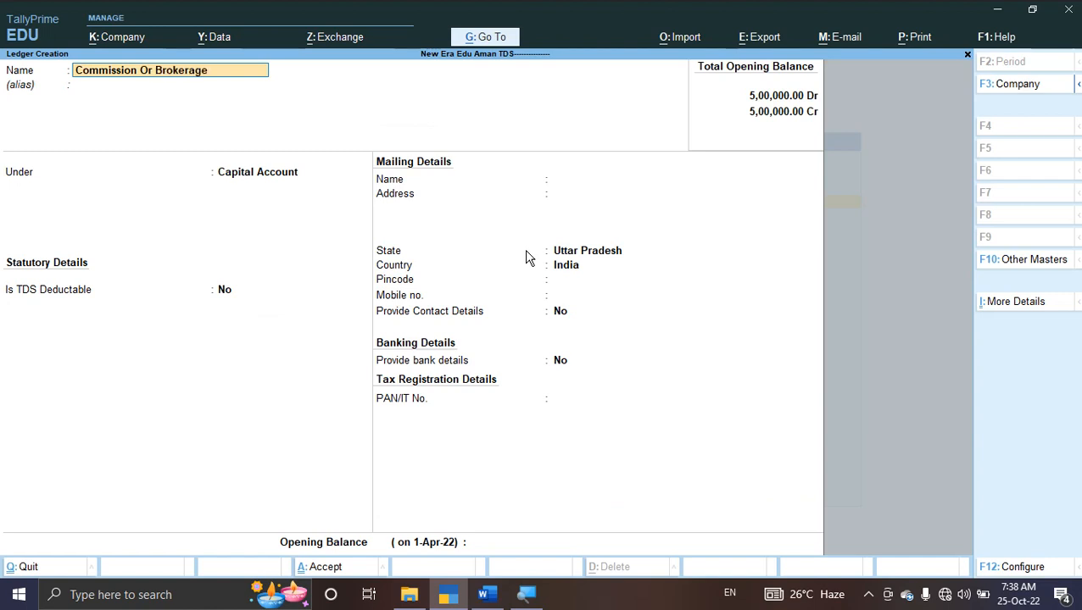
key(Return)
key(Return)
Place the expense ledger under Indirect Expenses, with ledger type Not Applicable and TDS set to Applicable
text(in)
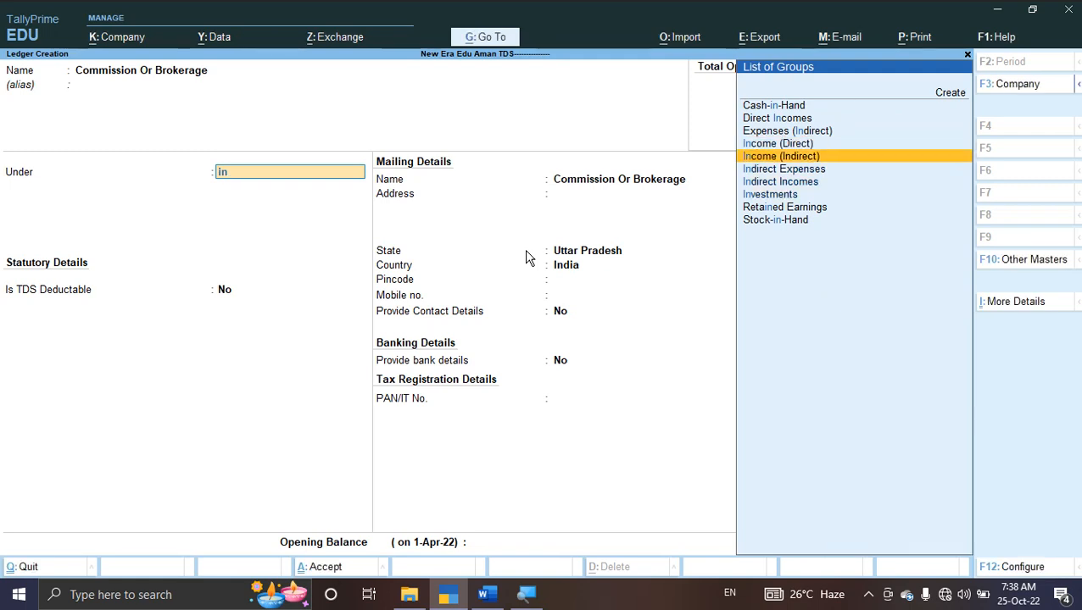
key(Down)
key(Return)
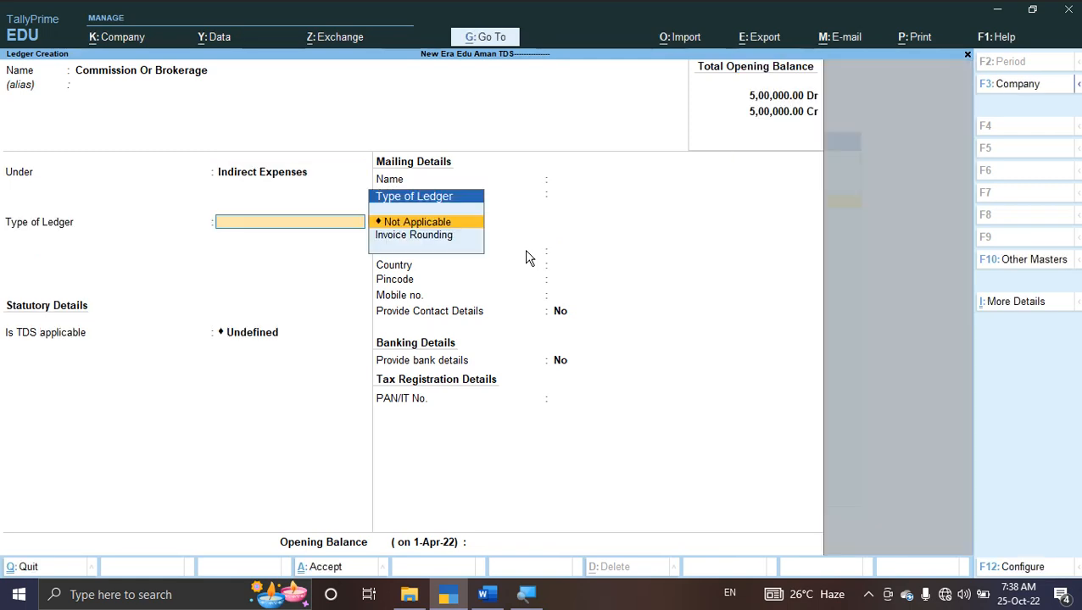
key(Return)
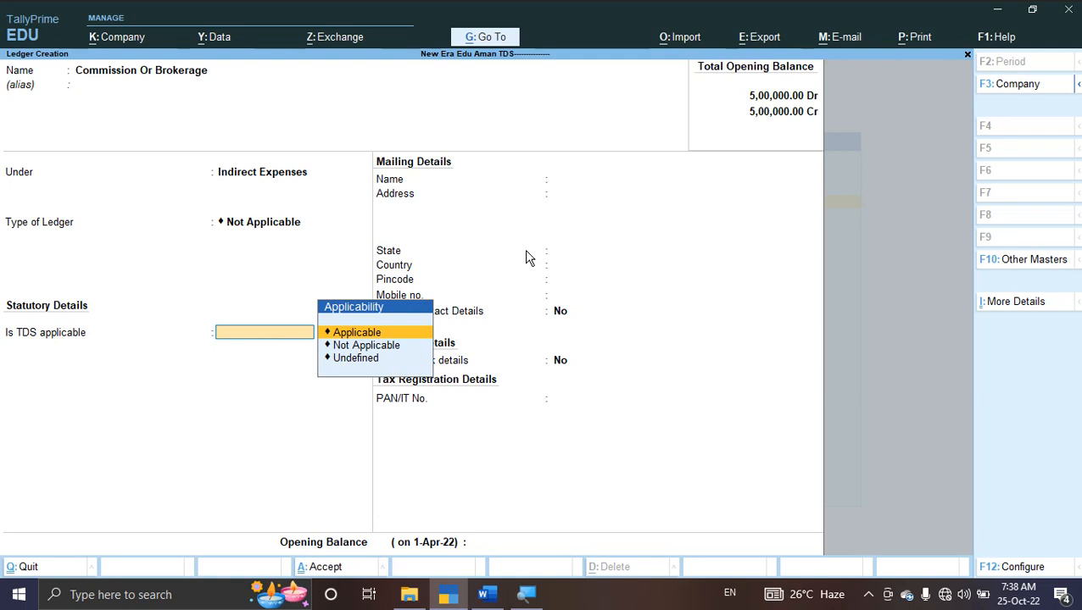
key(Return)
Create a new TDS nature of payment for the ledger, named Commission Or Brokerage
key(Up)
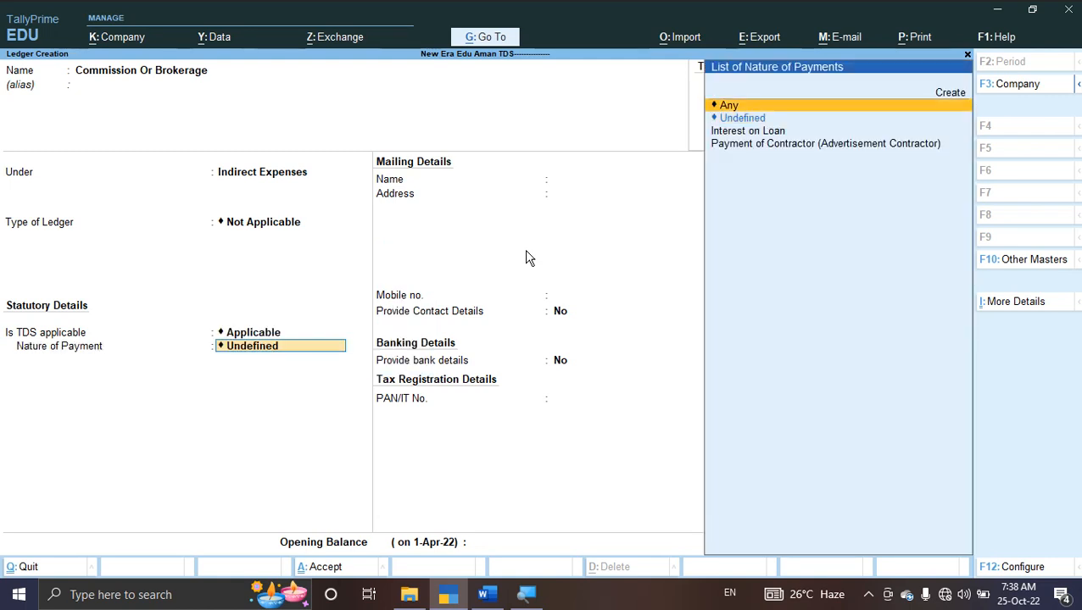
key(Up)
key(Return)
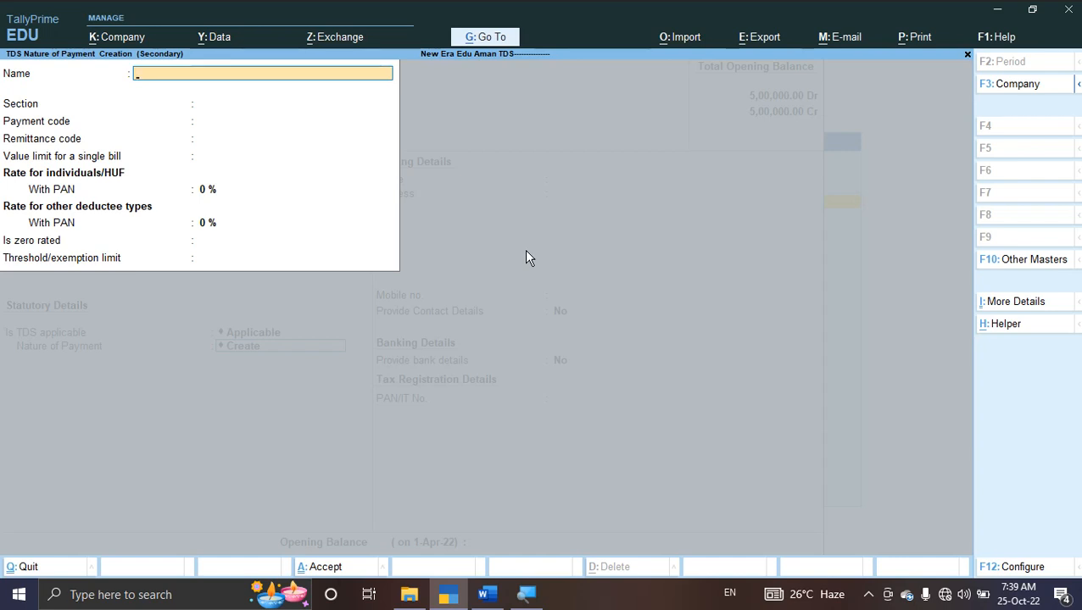
text(Commiss)
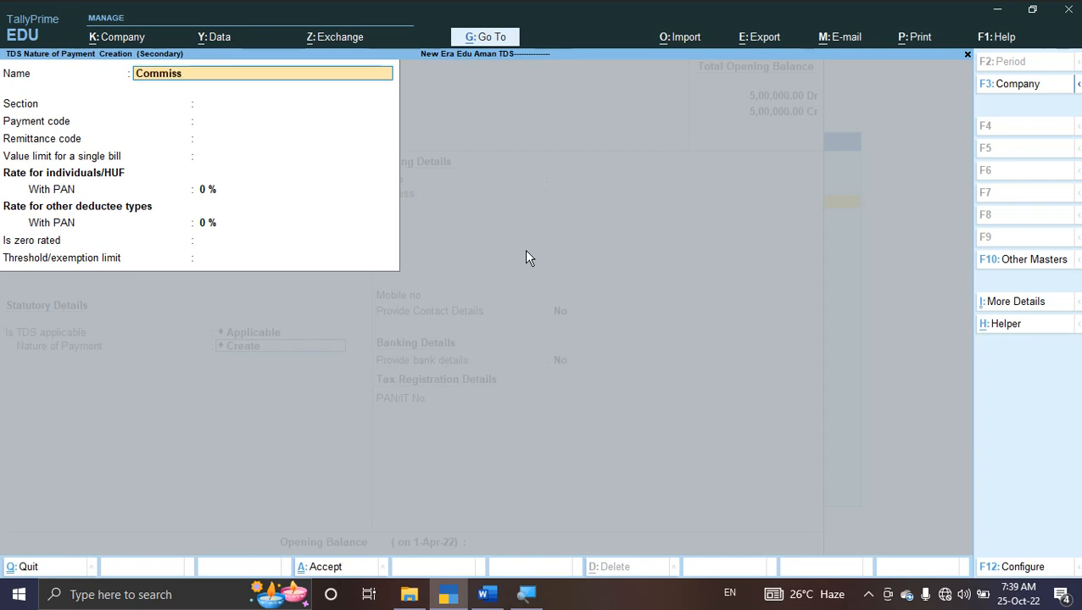
text(ion Or Bbr)
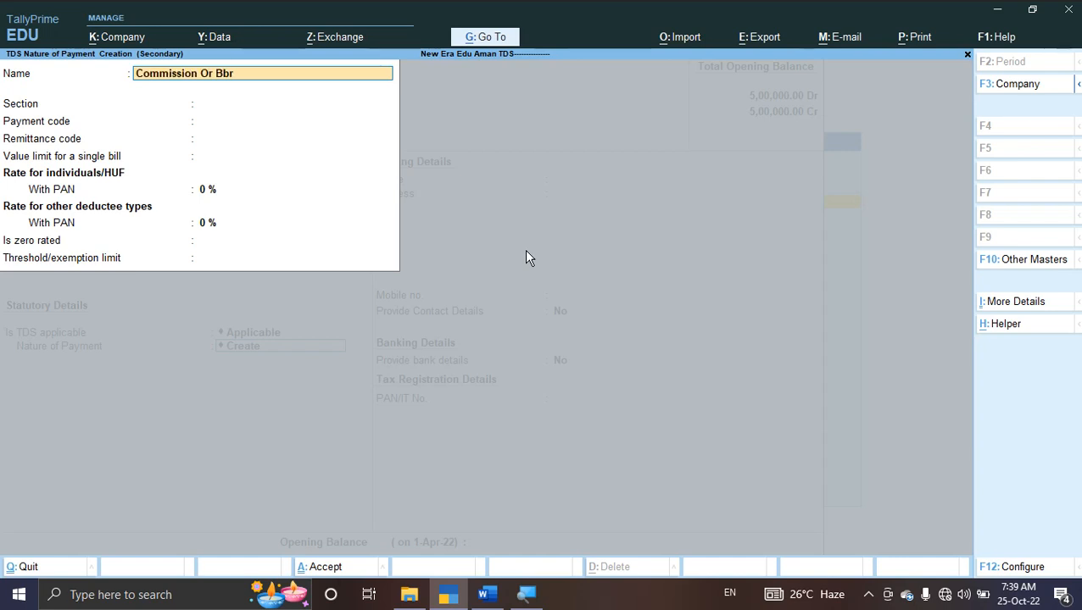
key(BackSpace)
key(BackSpace)
key(BackSpace)
text(Broke)
key(Return)
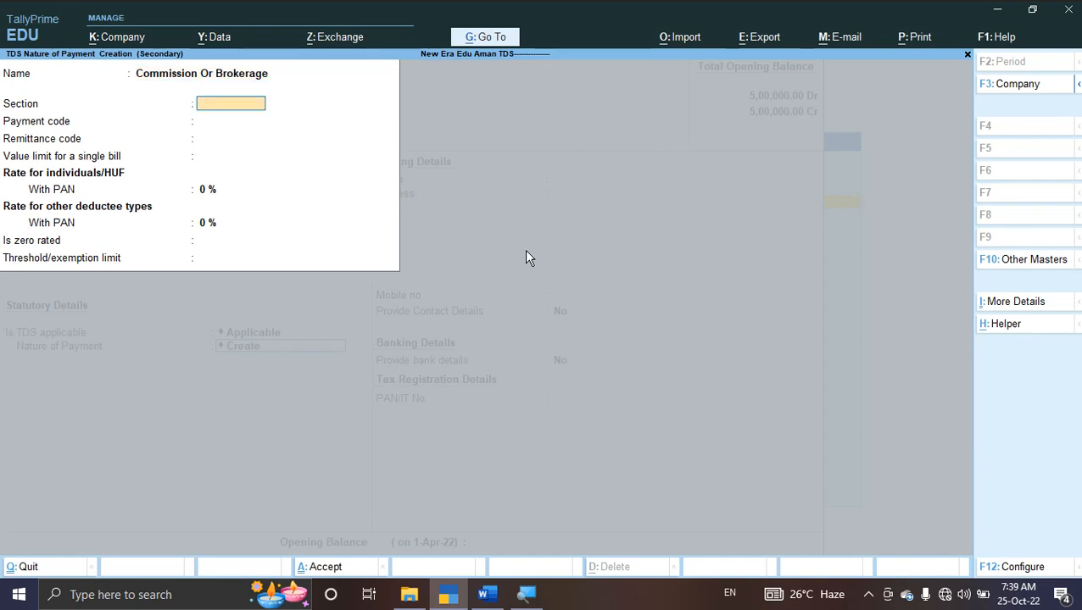
Set the nature of payment's section to 194H and payment code to 94H, leaving the remittance code empty
text(194h)
key(BackSpace)
text(H)
key(Return)
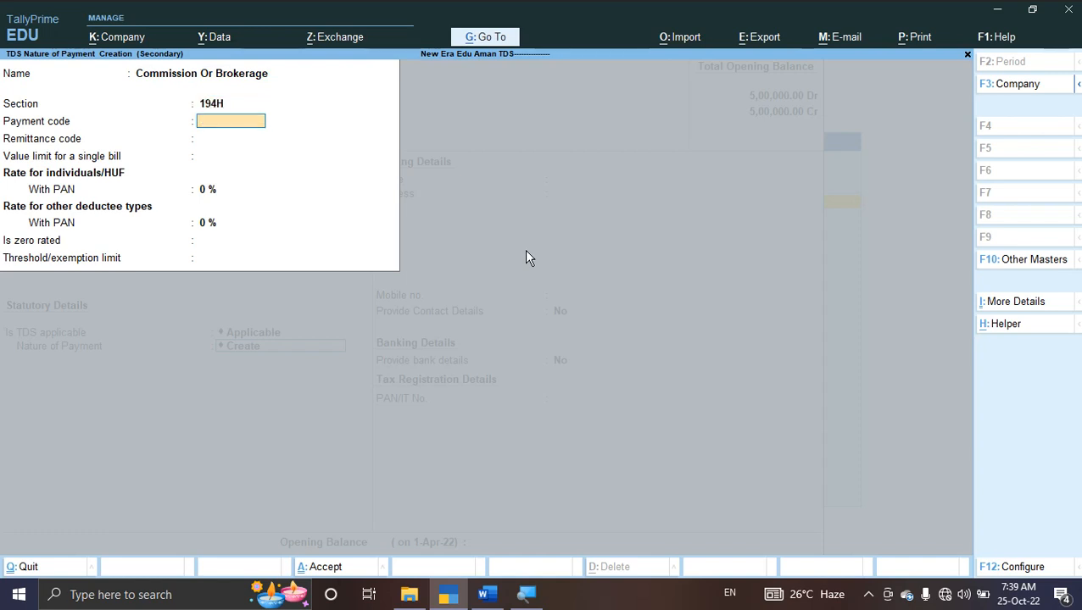
text(94H)
key(Return)
key(Return)
Check the rates and exemption limit in the Word assignment's sample nature of payment, and return to TallyPrime
key(alt+Tab)
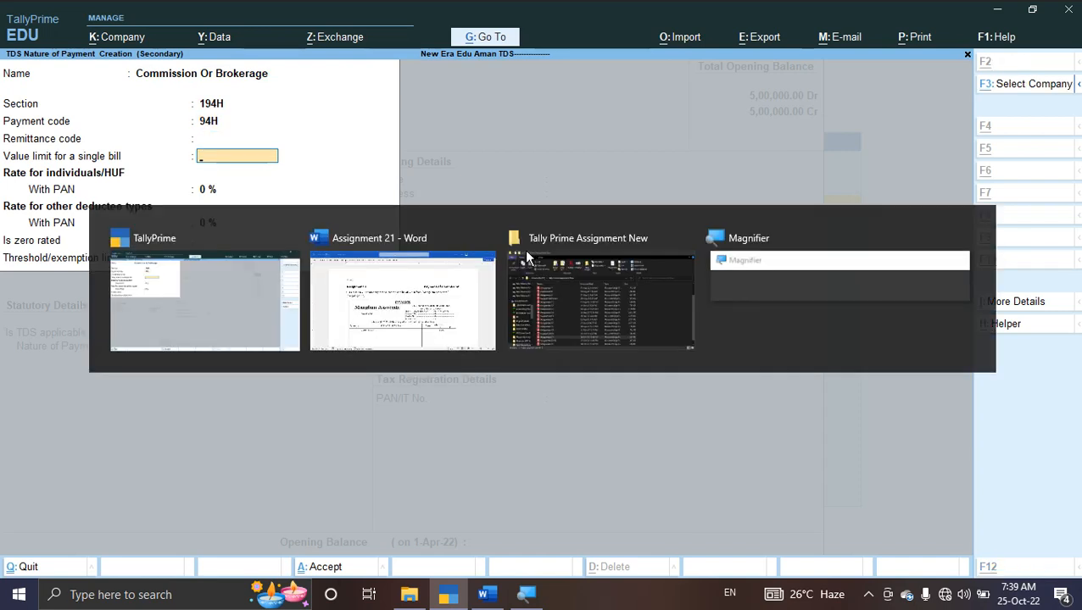
scroll(563, 275, down, 5)
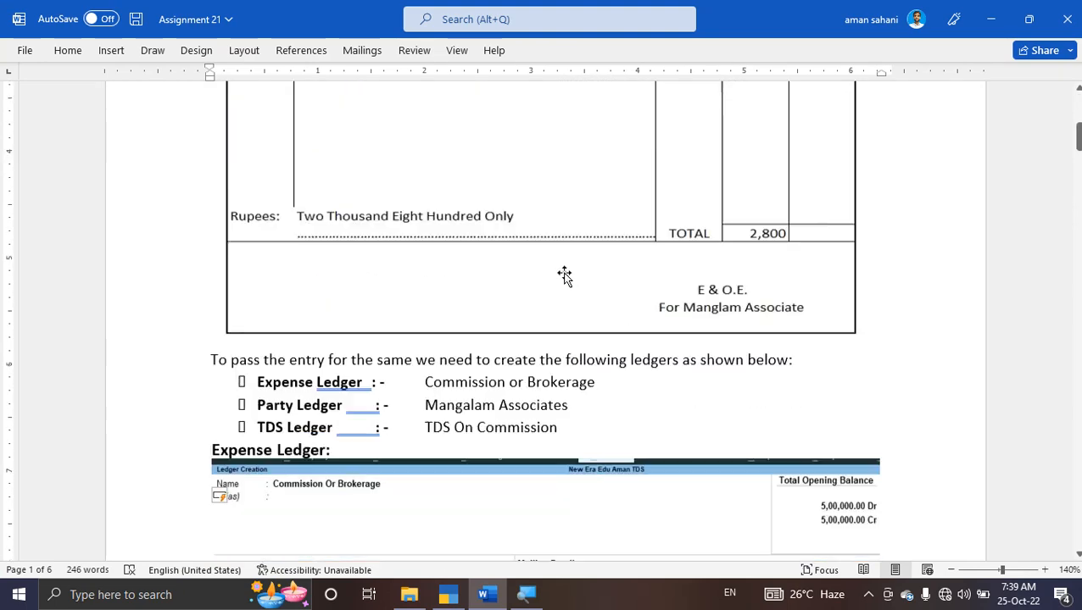
scroll(565, 275, down, 6)
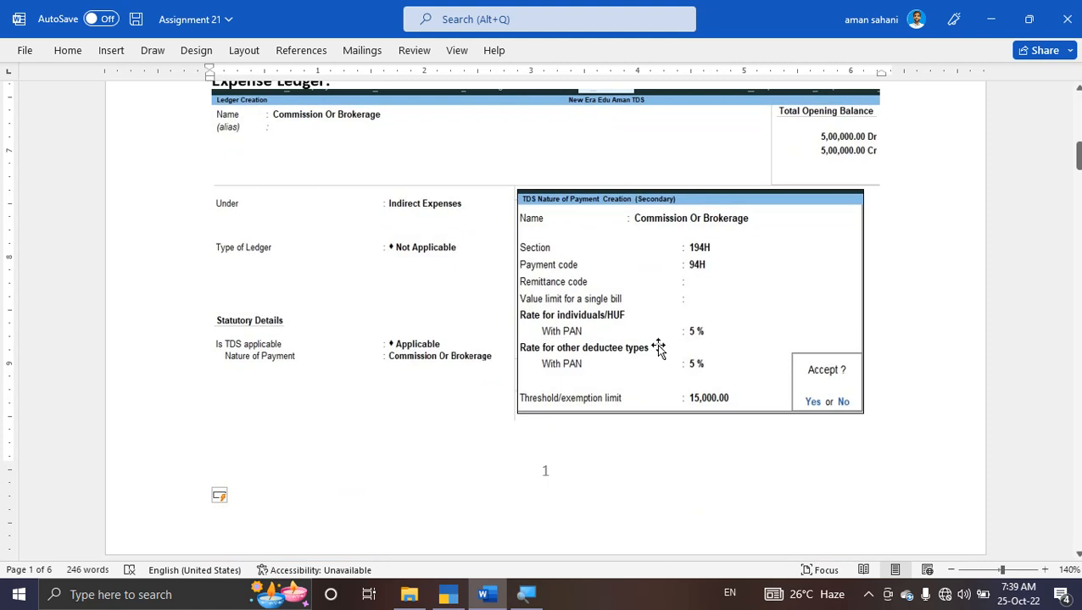
key(alt+Tab)
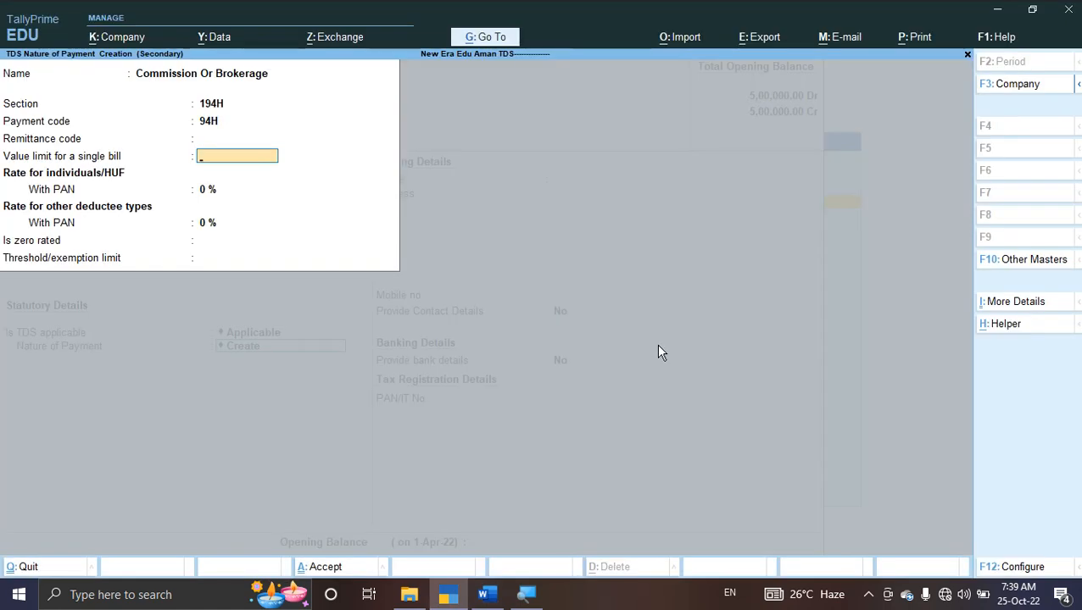
Set both With PAN rates to 5% and the threshold/exemption limit to 15,000, and save the nature of payment
text(5)
key(BackSpace)
key(Return)
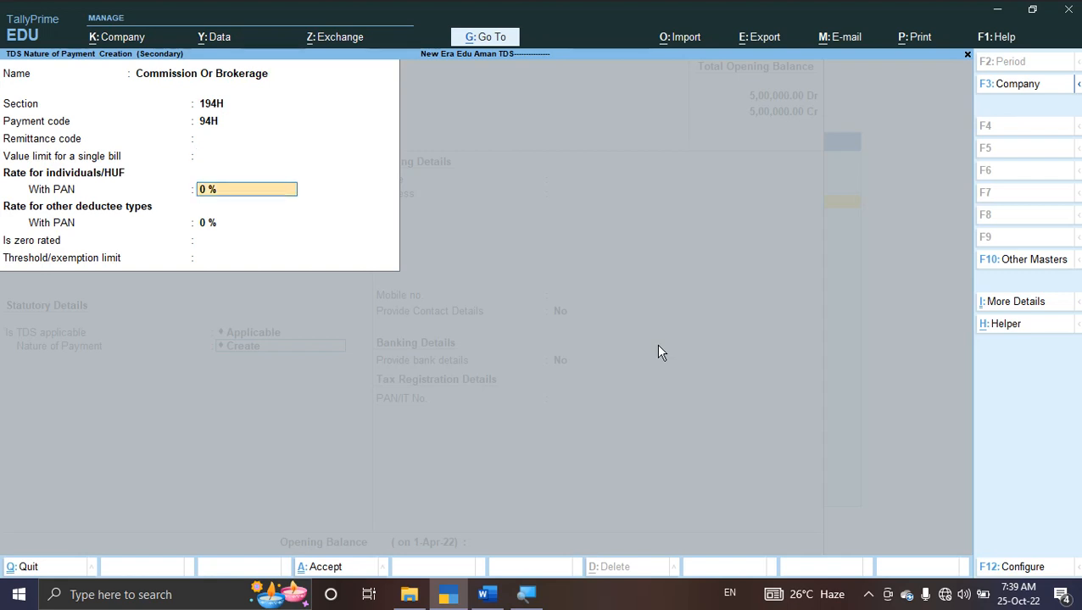
text(5)
key(Return)
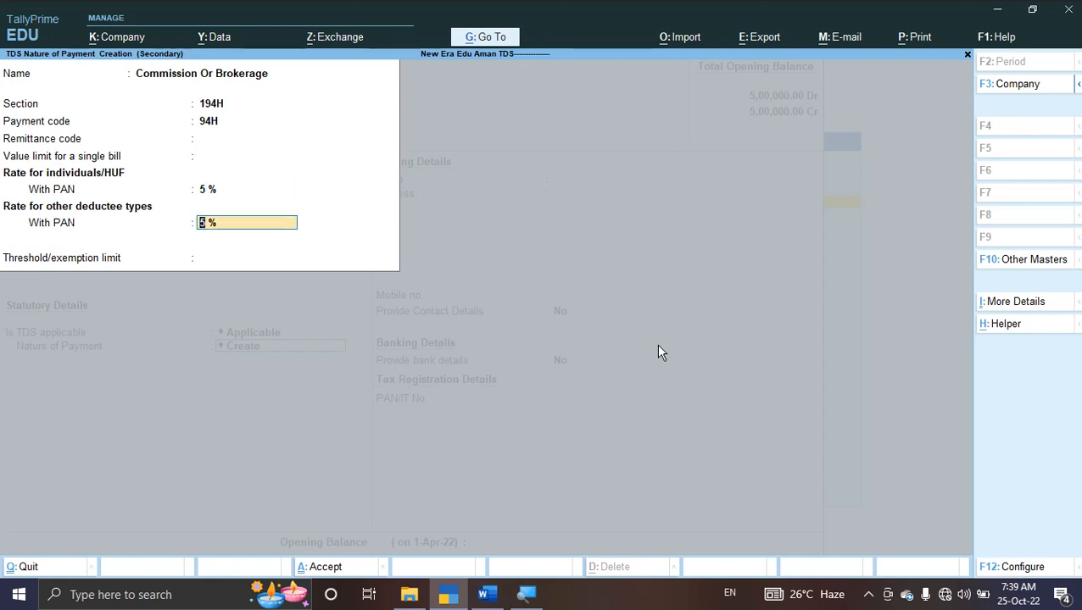
key(Return)
text(15000)
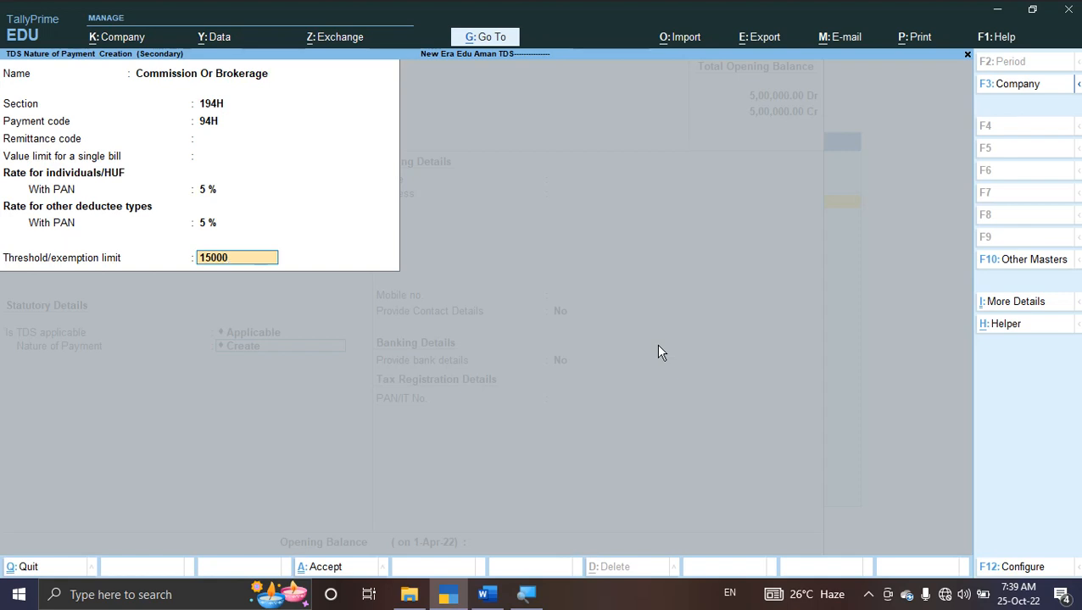
key(Return)
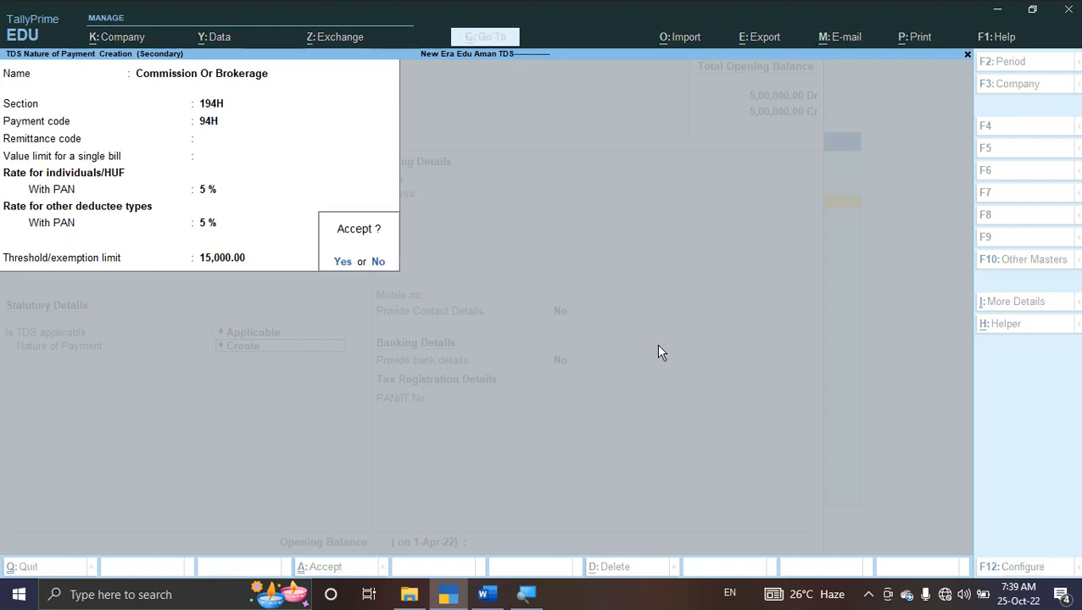
key(Return)
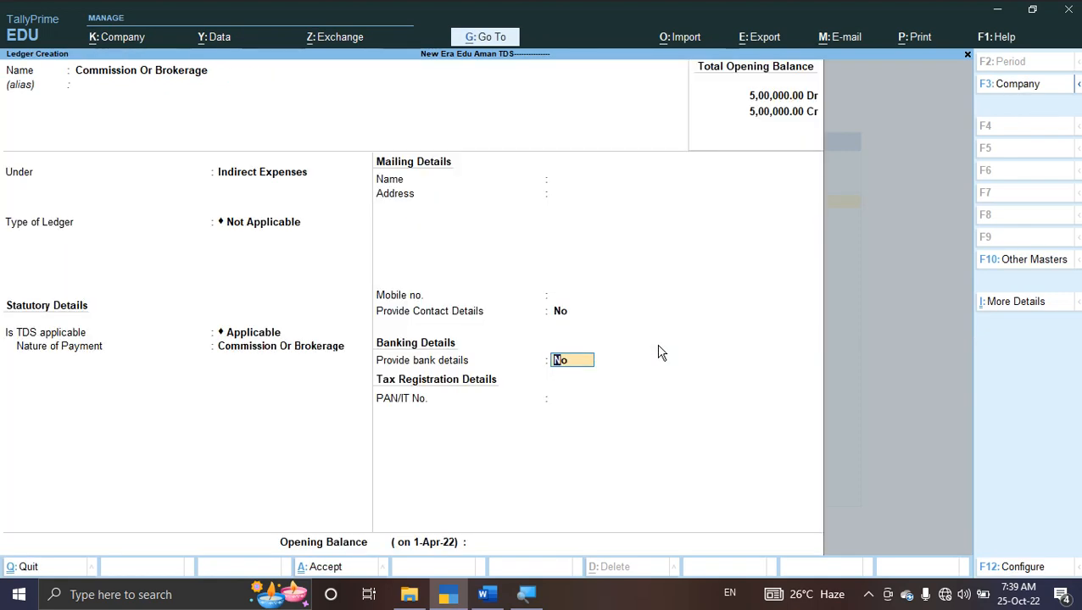
Keep bank details set to No, leave the remaining fields empty and save the Commission Or Brokerage ledger
key(Return)
key(Return)
key(Return)
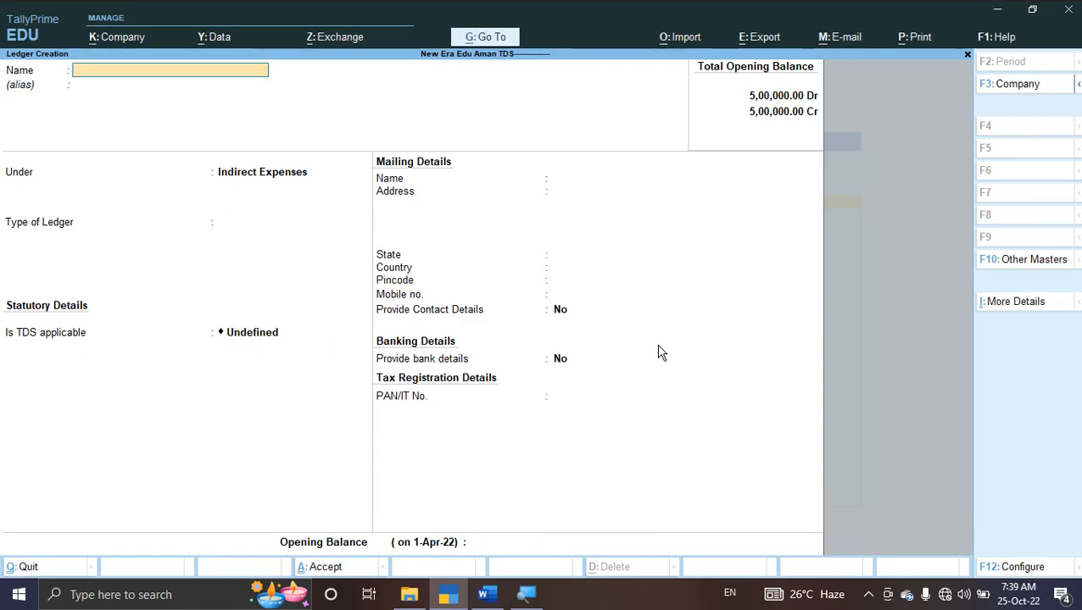
Switch to the Word assignment and review the sample Party Ledger's name, group and mailing details
key(alt+Tab)
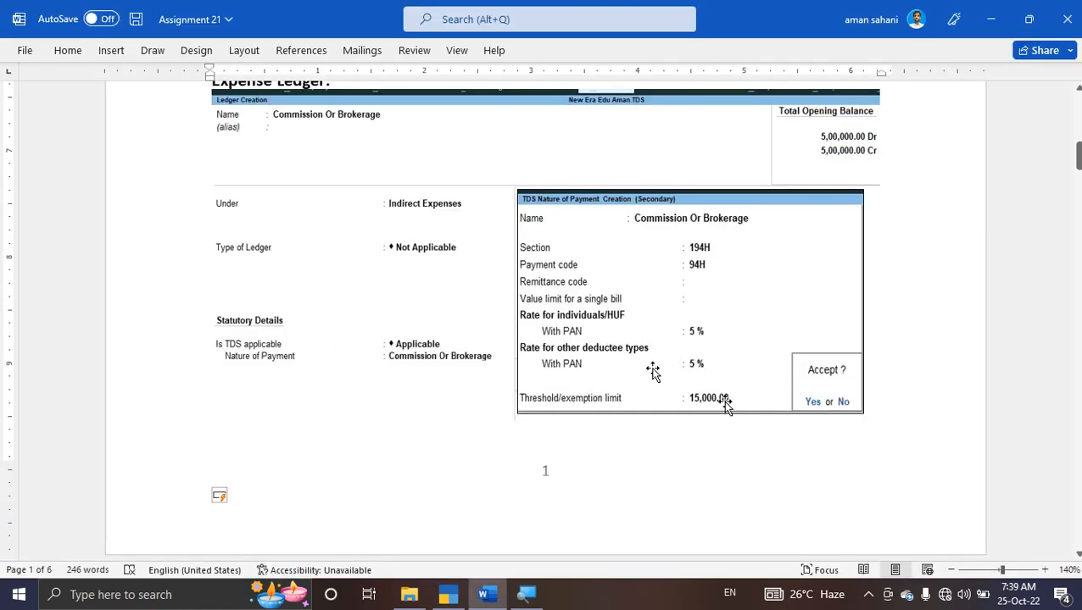
scroll(693, 375, down, 4)
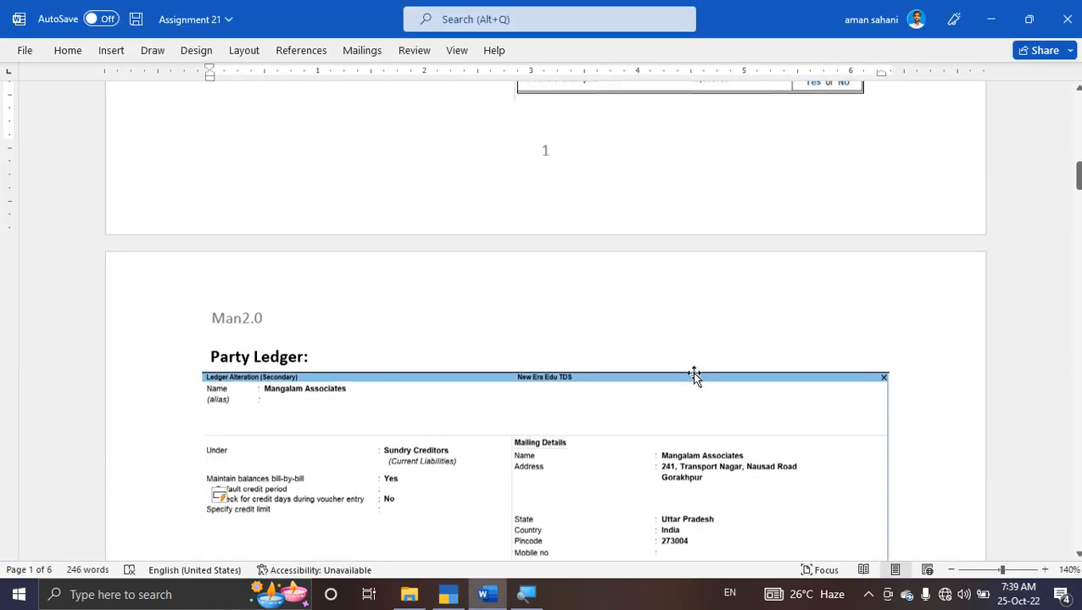
scroll(694, 374, up, 6)
scroll(694, 375, up, 3)
scroll(694, 376, down, 10)
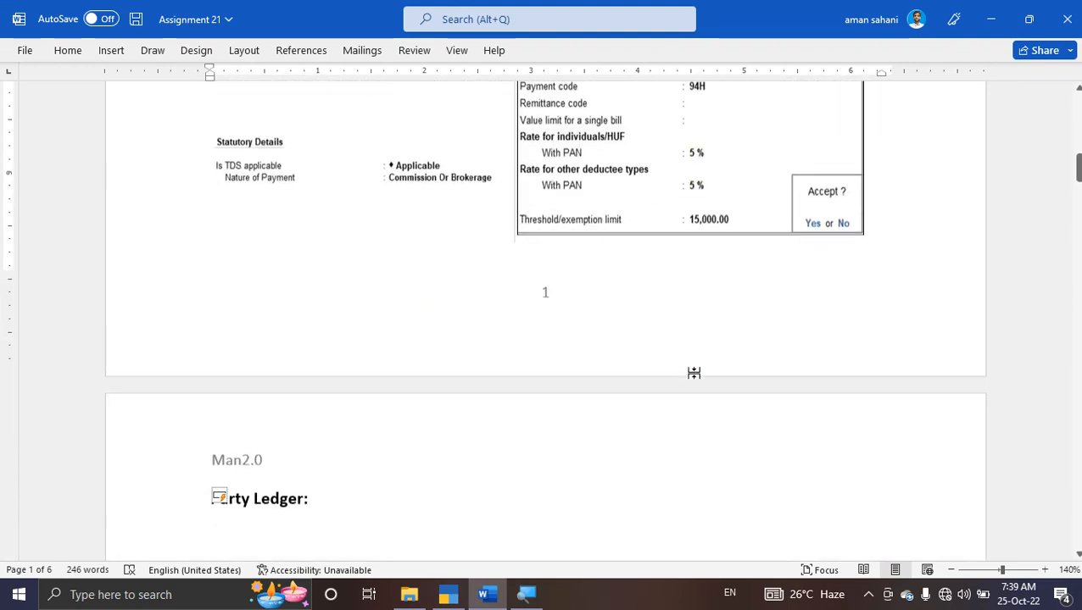
scroll(693, 376, down, 3)
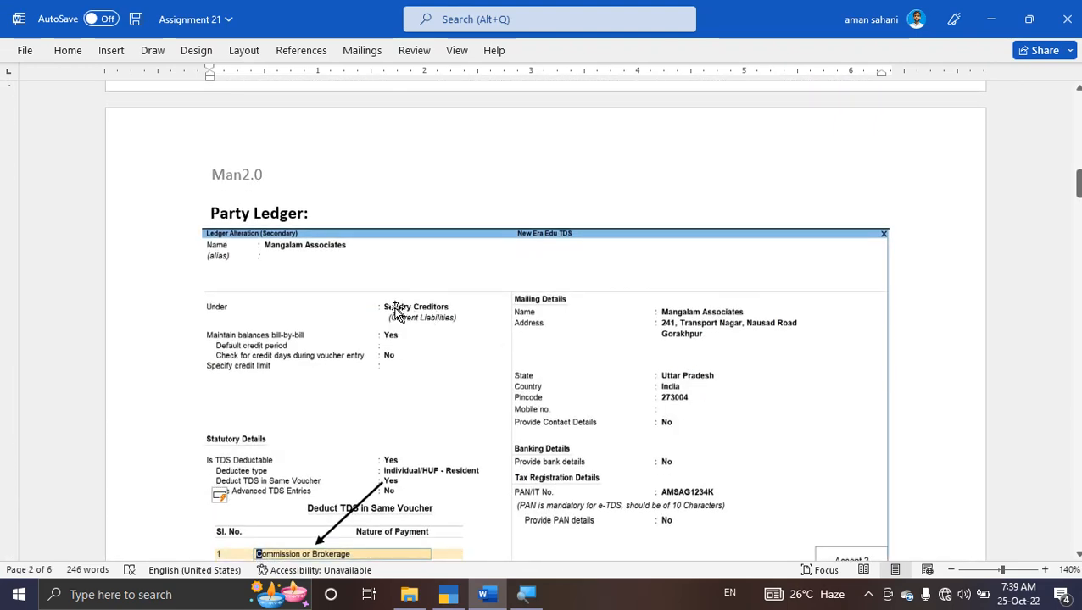
Switch to TallyPrime, name the new ledger Mangalam Associates and place it under the Sundry Creditors group
key(alt+Tab)
text(Ma)
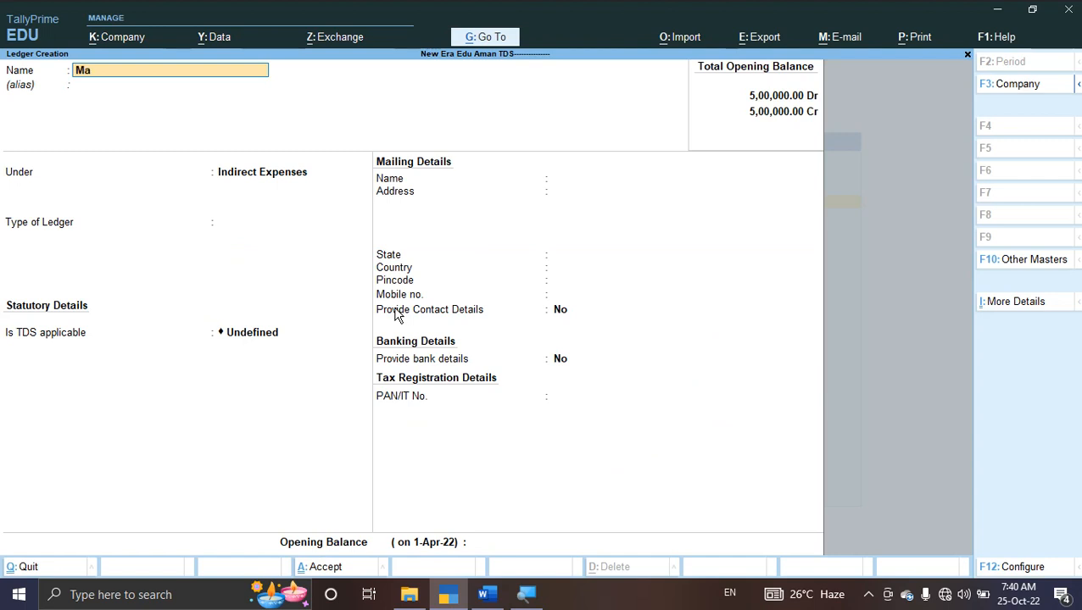
text(ngalam Asso)
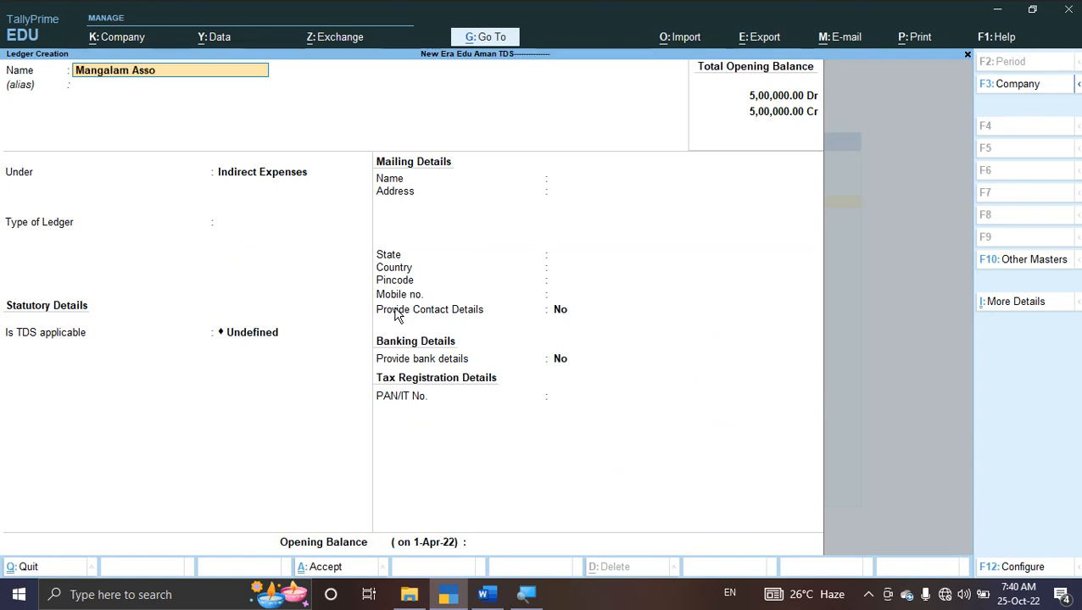
text(ciates)
key(Return)
text(S)
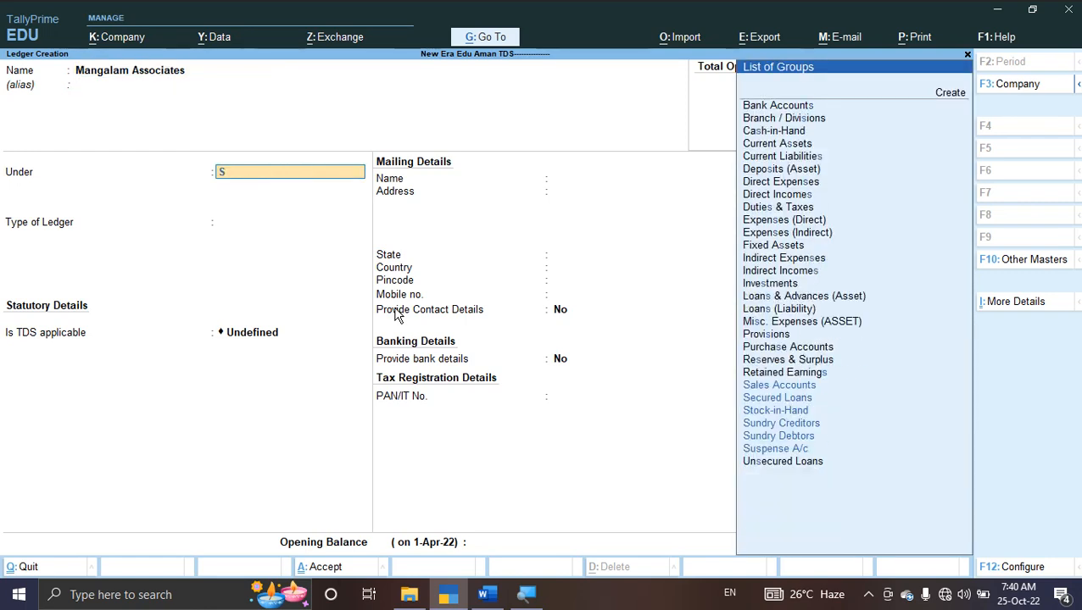
text(und)
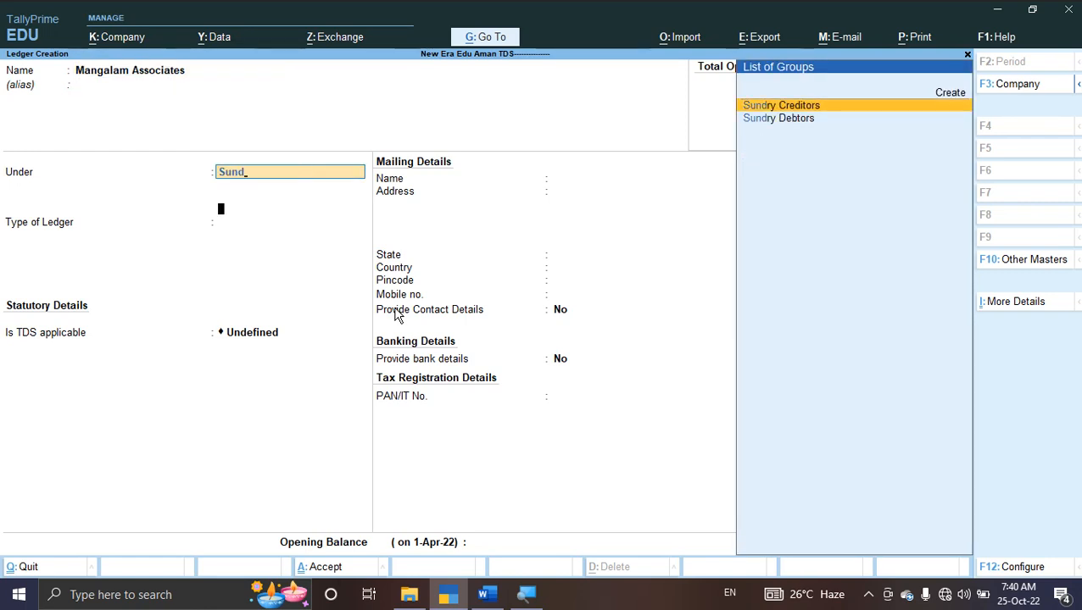
key(Return)
Keep bill-by-bill balances at Yes and credit-day checking at No, leave the credit period empty, and set Is TDS Deductable to Yes
key(Return)
key(Return)
key(Return)
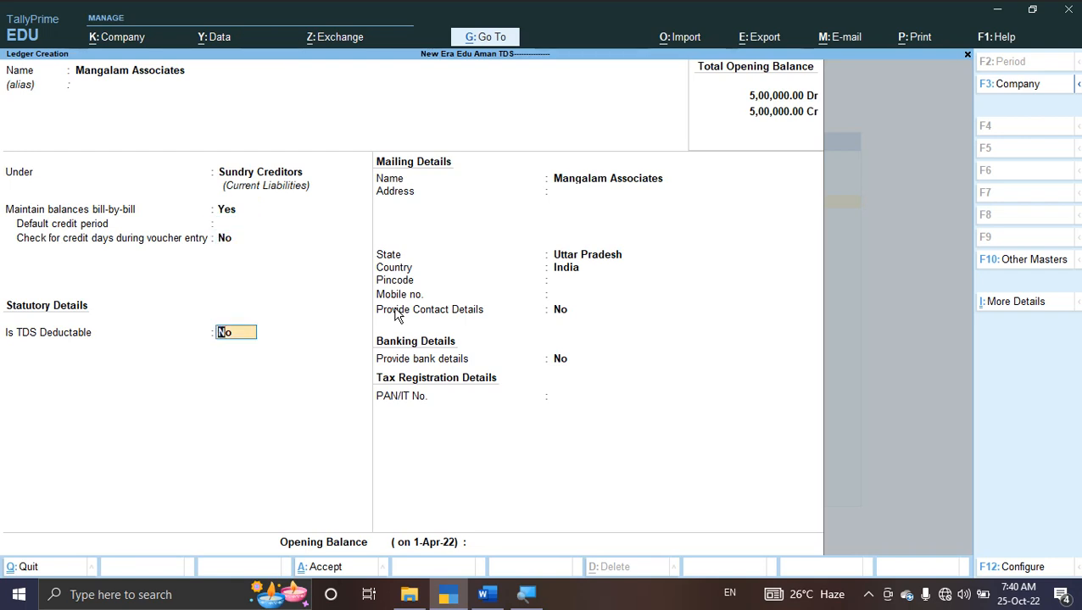
key(Return)
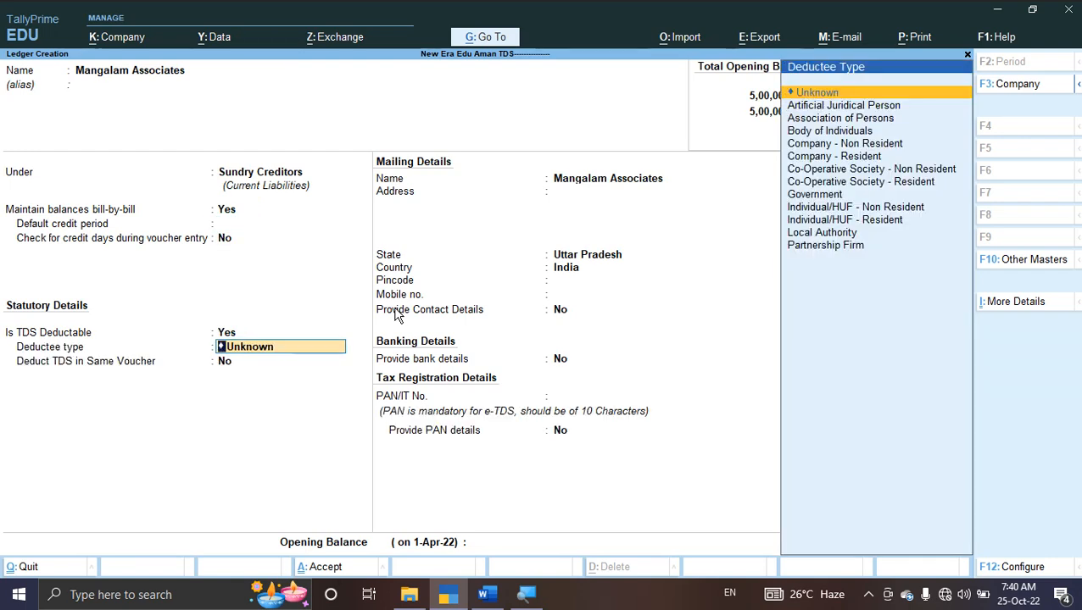
Check the deductee type in the Word assignment's sample party ledger, and set it to Individual/HUF - Resident in TallyPrime
key(alt+Tab)
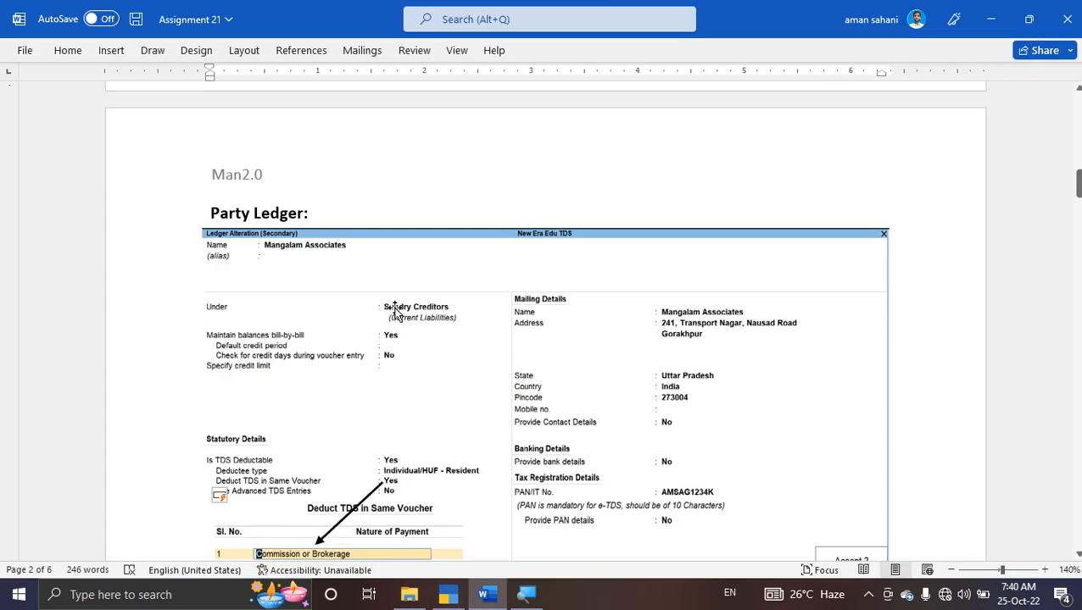
scroll(417, 344, down, 5)
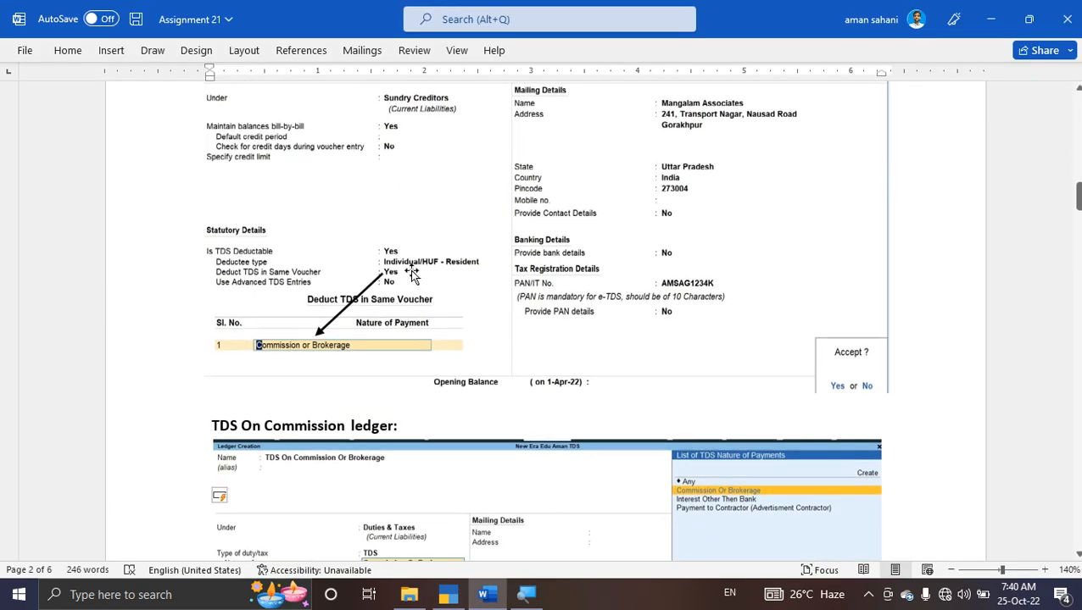
key(alt+Tab)
key(Down)
key(Down)
key(Down)
key(Down)
key(Down)
key(Down)
key(Down)
key(Down)
key(Down)
key(Down)
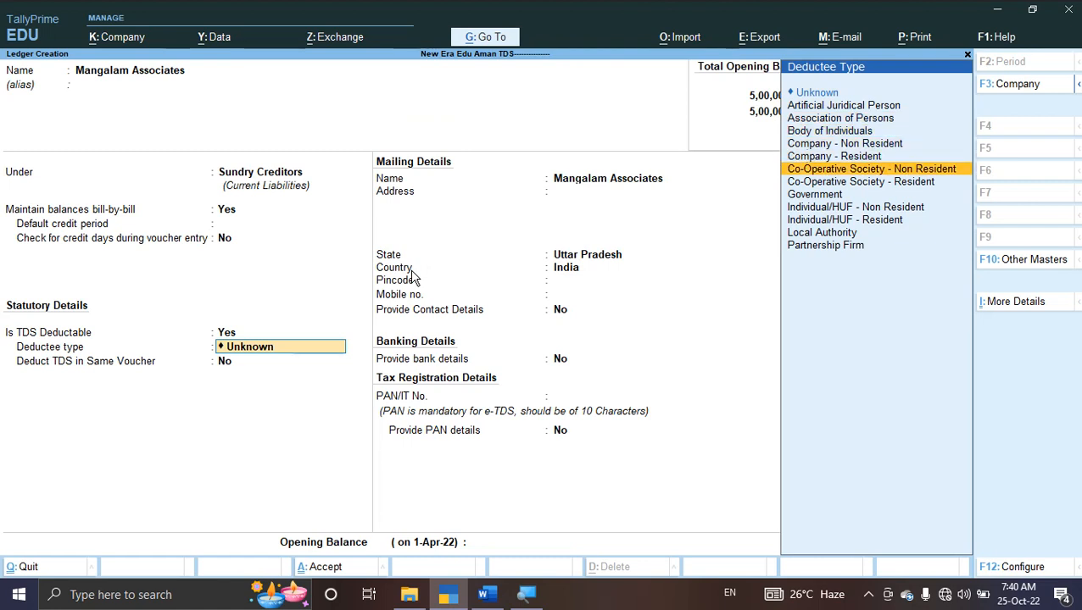
key(Return)
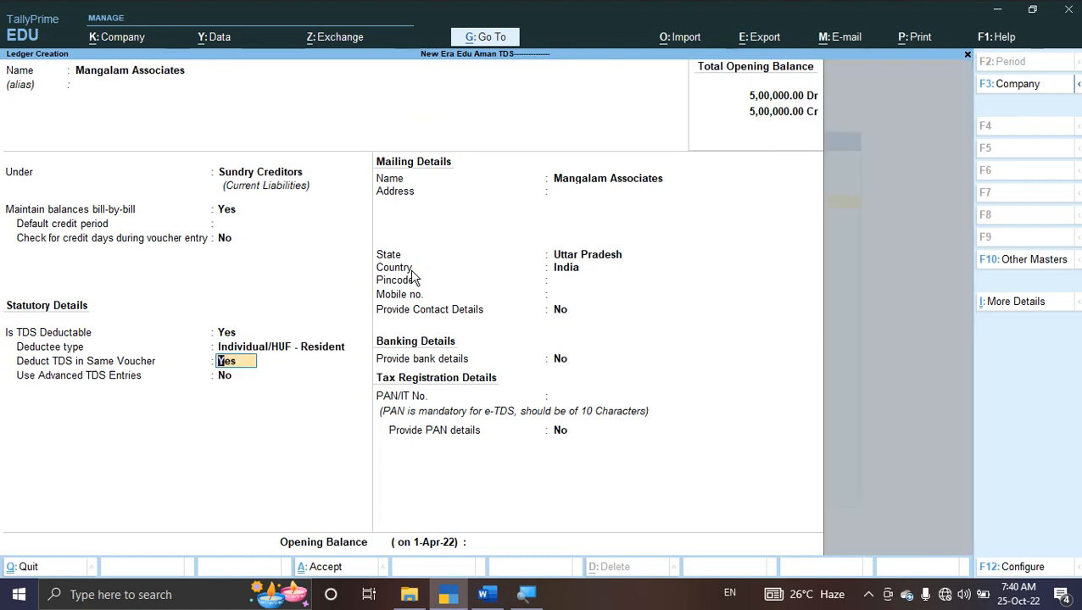
Set Deduct TDS in Same Voucher to Yes for the Commission Or Brokerage nature of payment, keeping Use Advanced TDS Entries at No
key(Return)
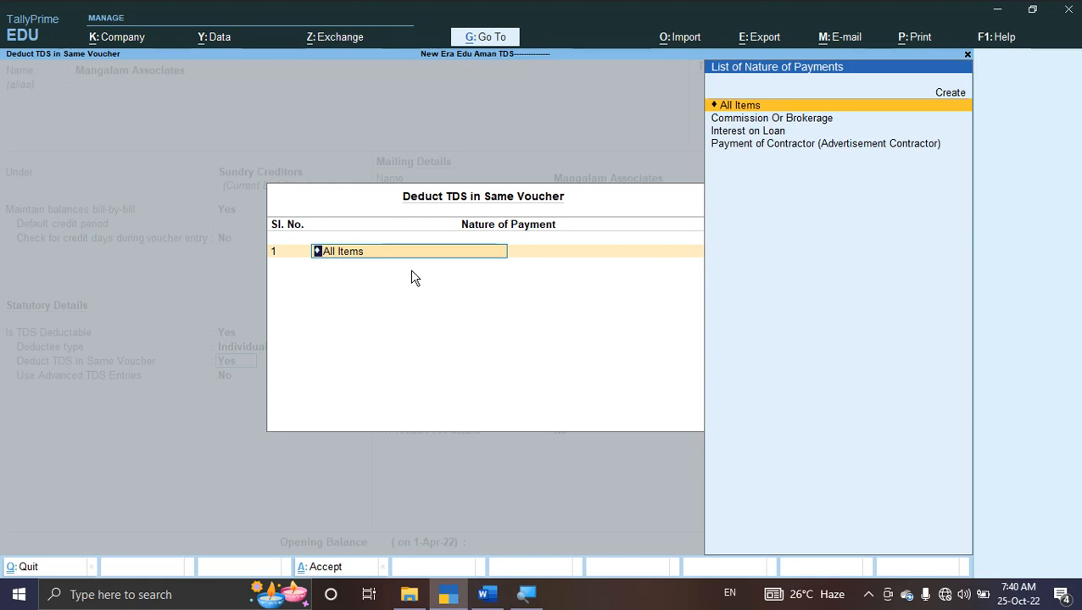
key(Down)
key(Return)
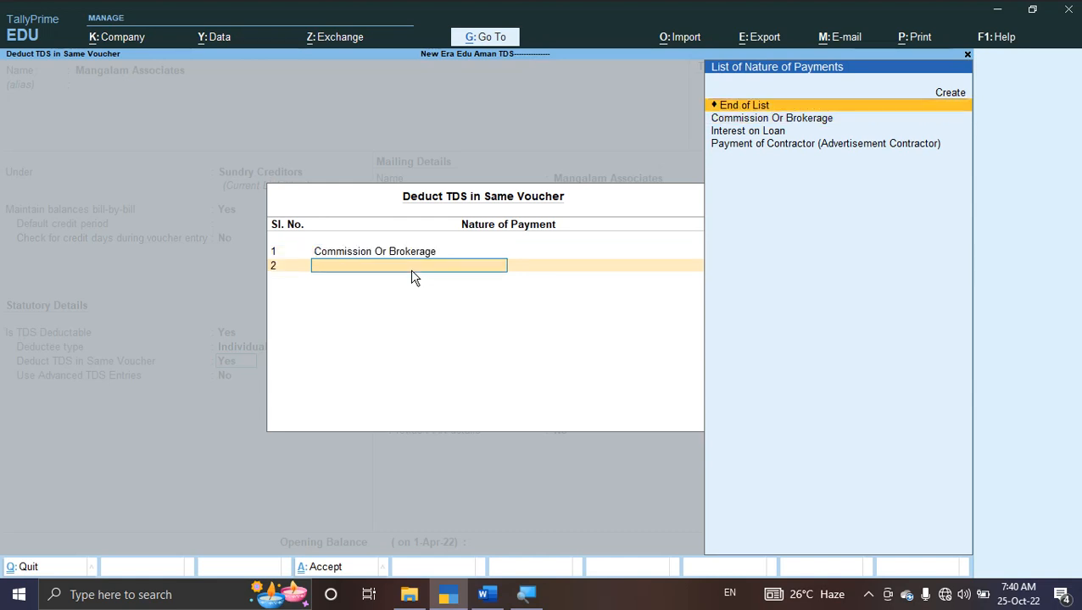
key(Return)
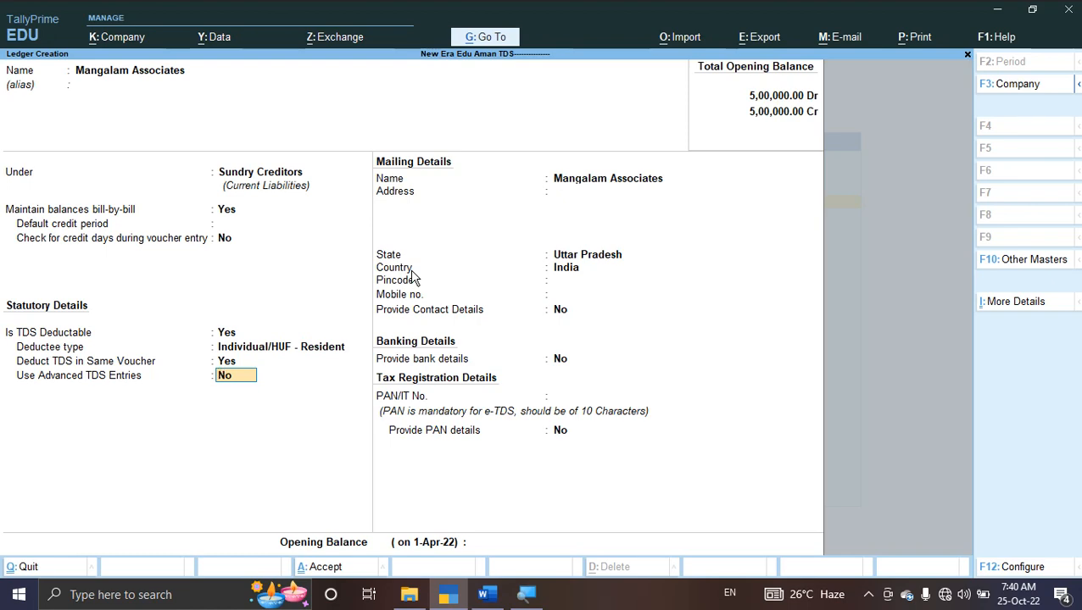
key(Return)
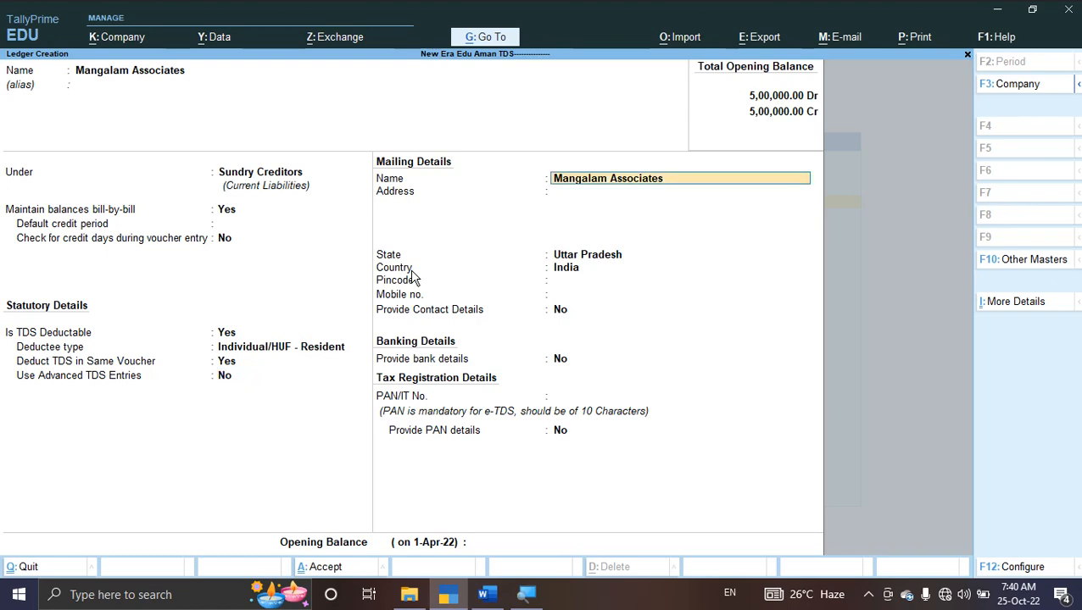
Keep the mailing name, check the address in the Word sample, and enter the party's postal address in TallyPrime
key(Return)
key(alt+Tab)
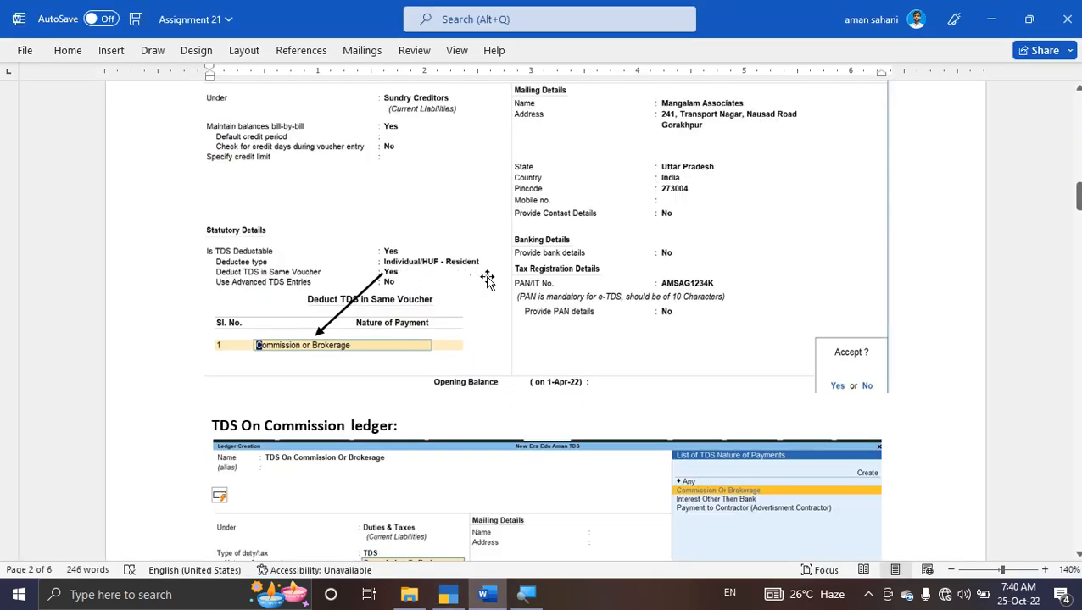
scroll(487, 280, up, 1)
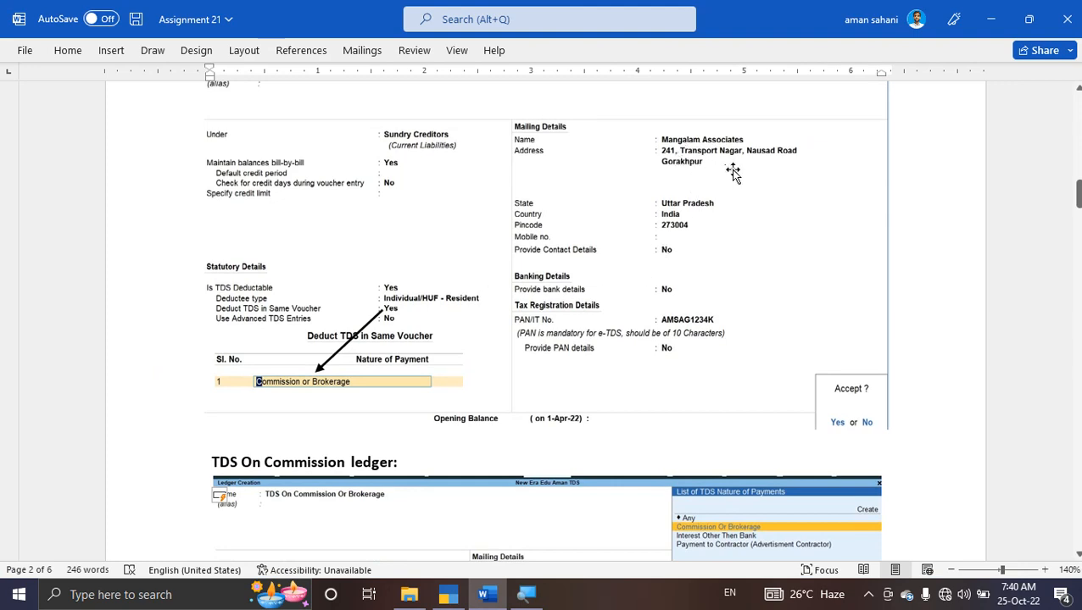
key(alt+Tab)
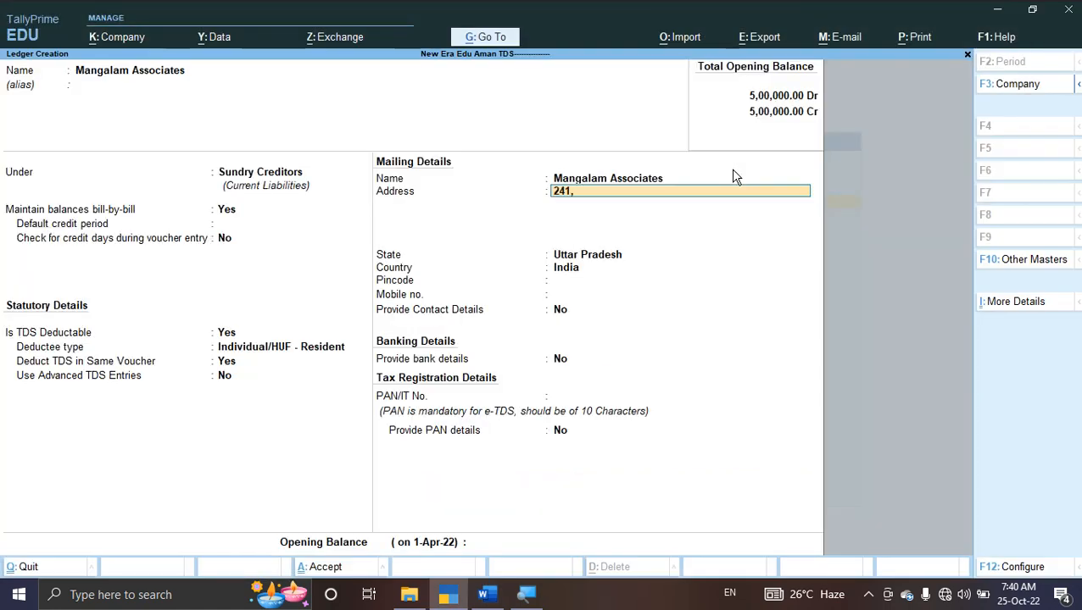
text(Tram)
text(sport Nagar)
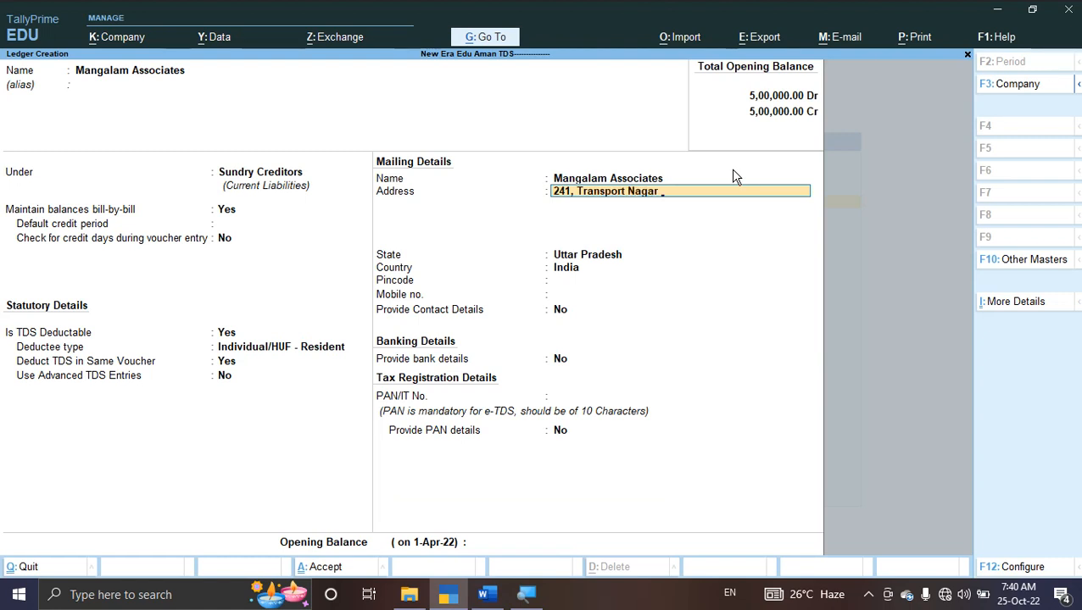
text( Nausad Road)
key(Return)
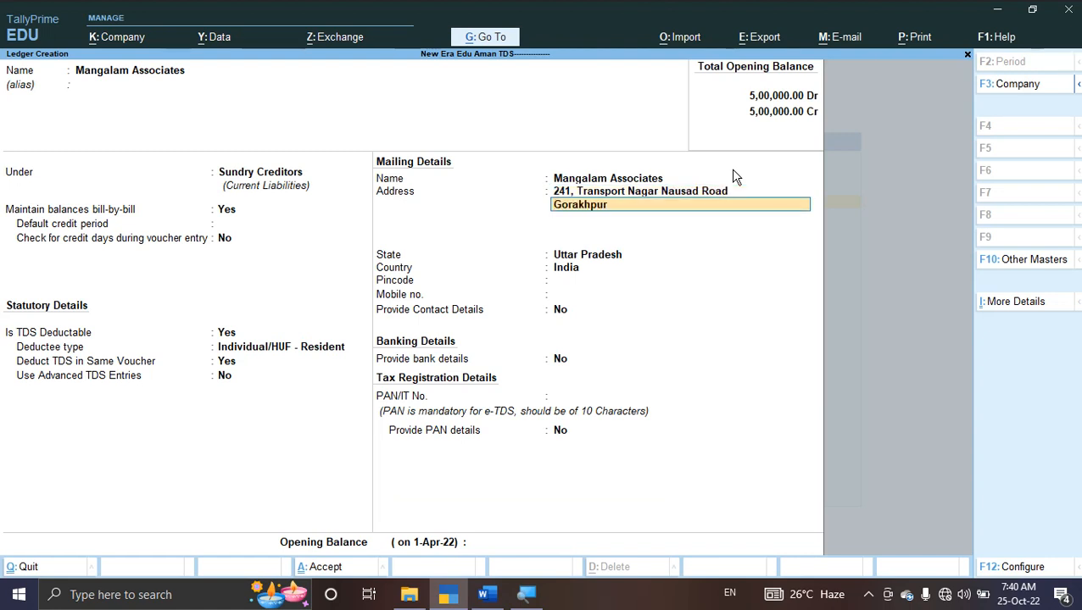
Keep Uttar Pradesh and India as state and country, enter the pincode from the Word sample, and leave the mobile number empty
key(alt+Tab)
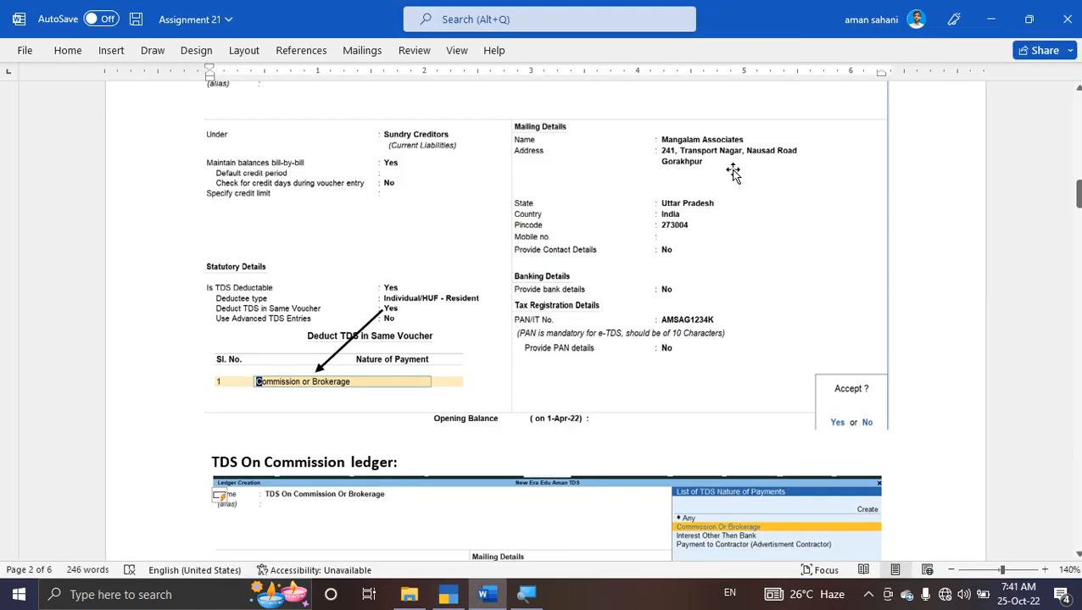
key(alt+Tab)
key(Return)
key(Return)
key(Return)
key(alt+Tab)
key(alt+Tab)
text(27)
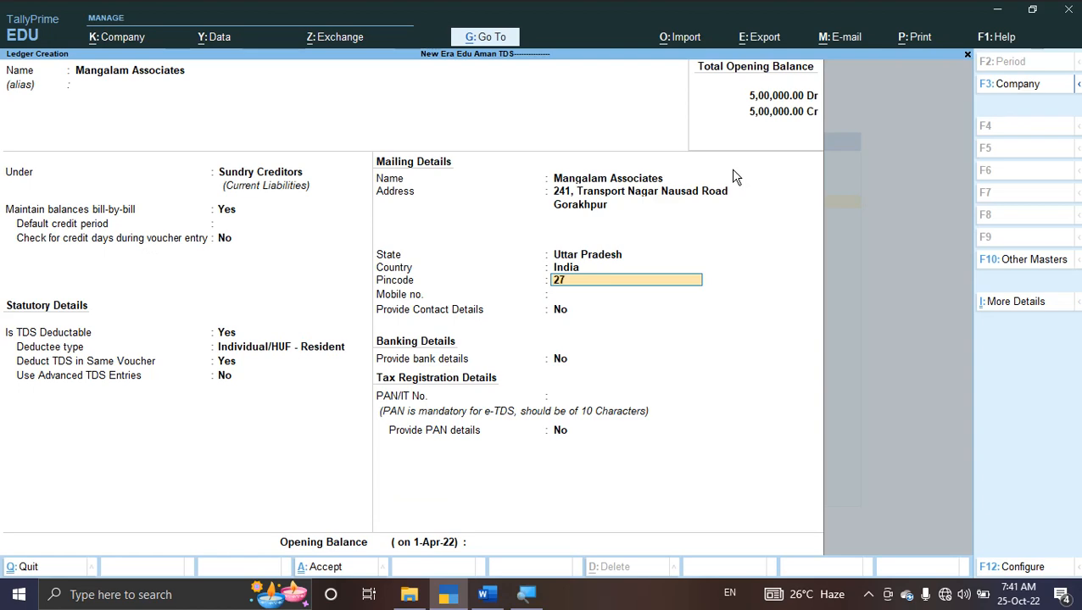
text(300)
key(alt+Tab)
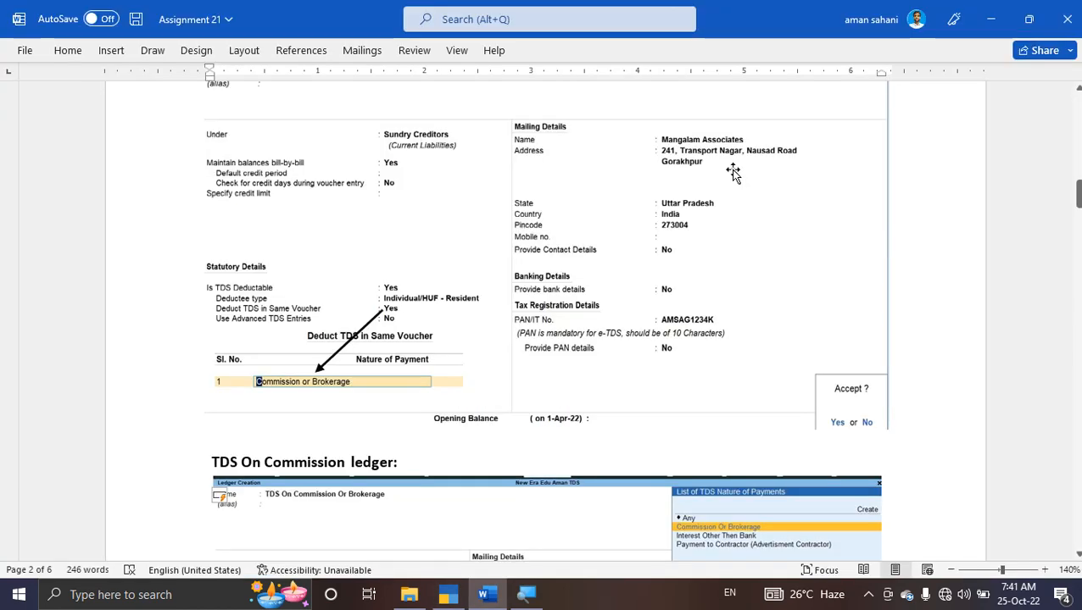
key(alt+Tab)
text(4)
key(Return)
key(Return)
Keep bank details set to No and enter the party's PAN/IT number from the Word sample
key(alt+Tab)
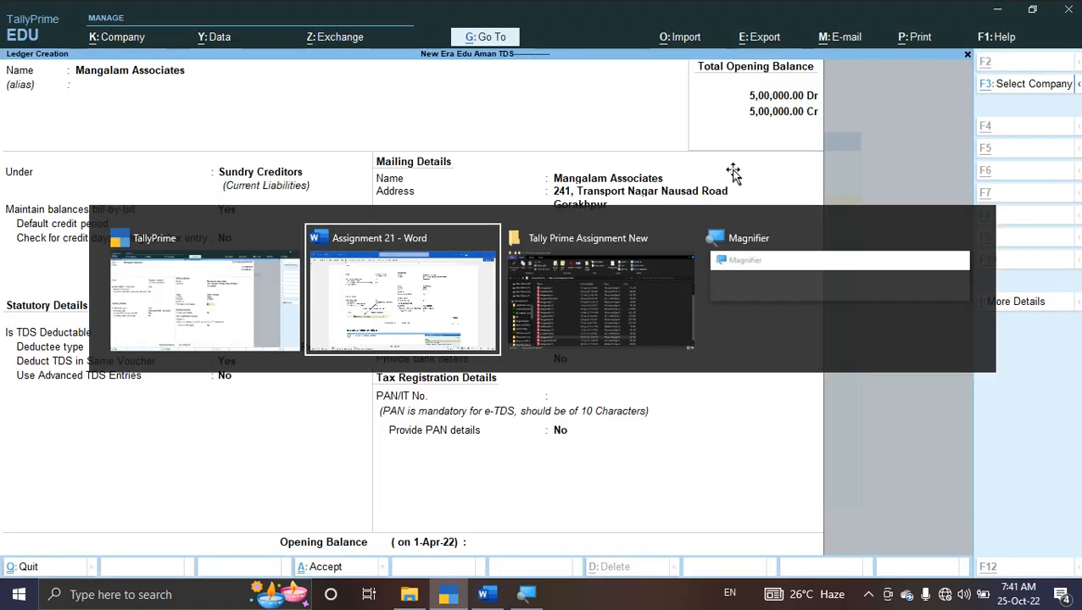
key(alt+Tab)
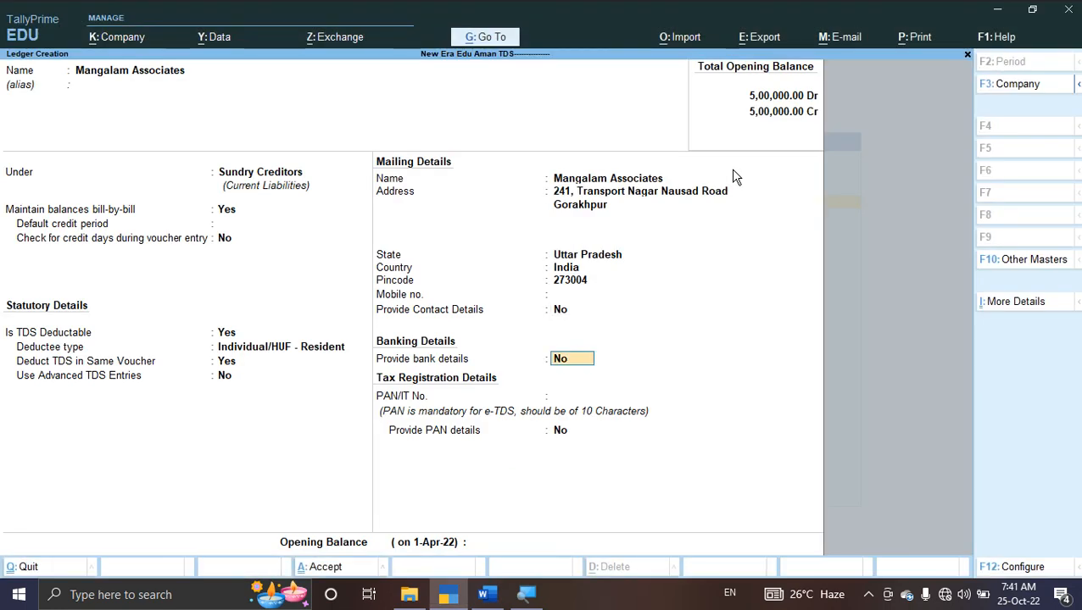
key(Return)
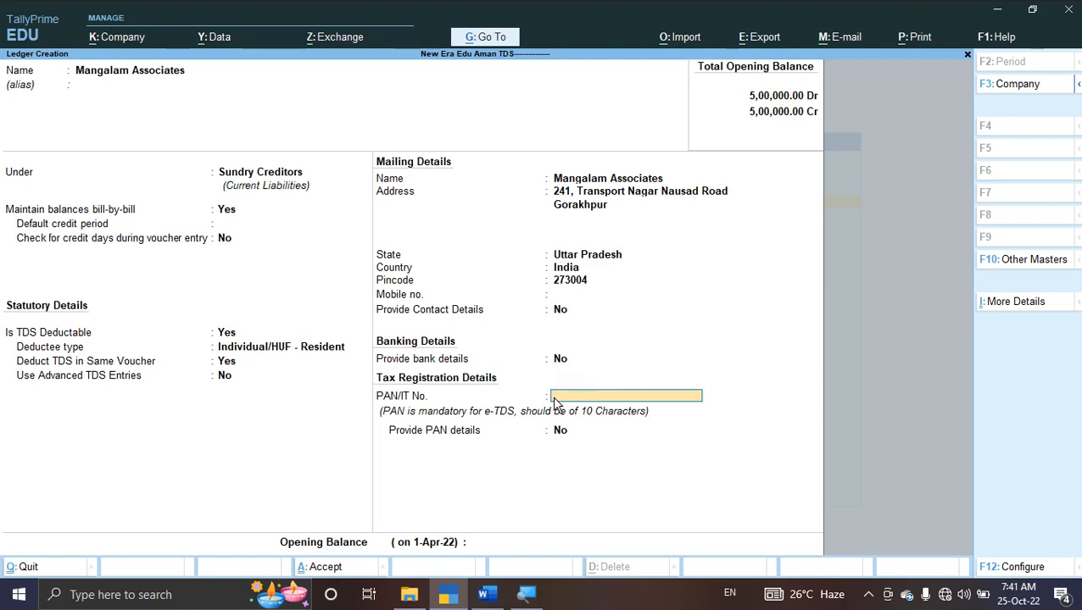
key(alt+Tab)
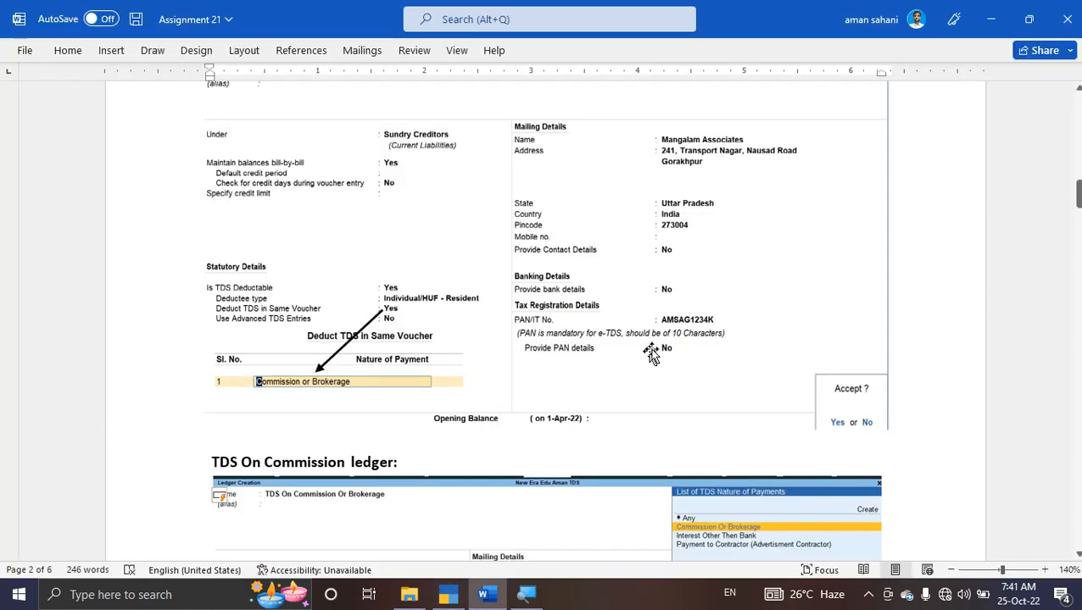
scroll(667, 348, up, 2)
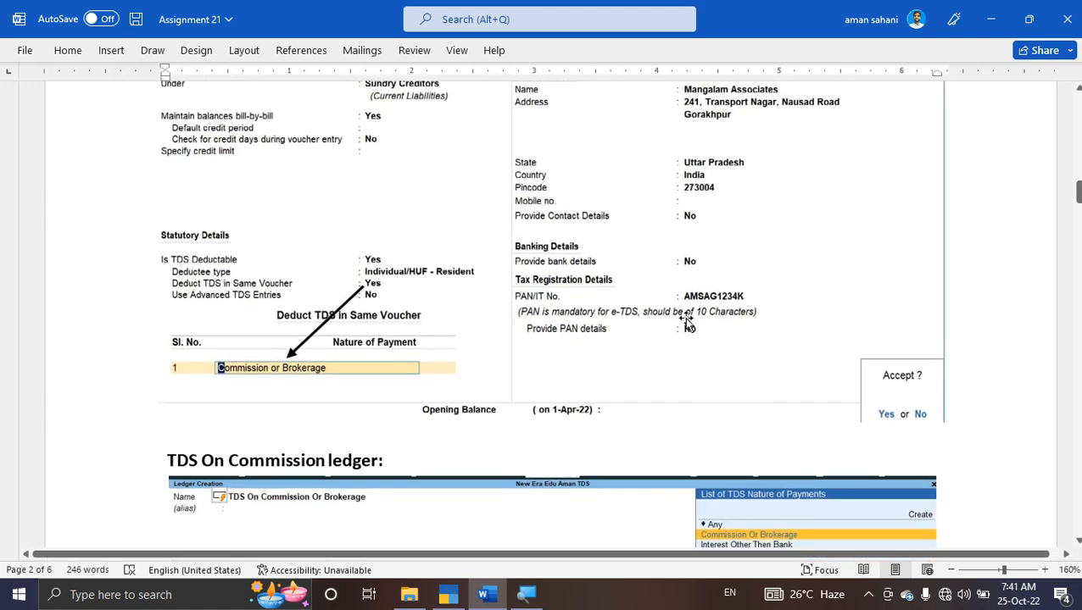
key(alt+Tab)
text(A)
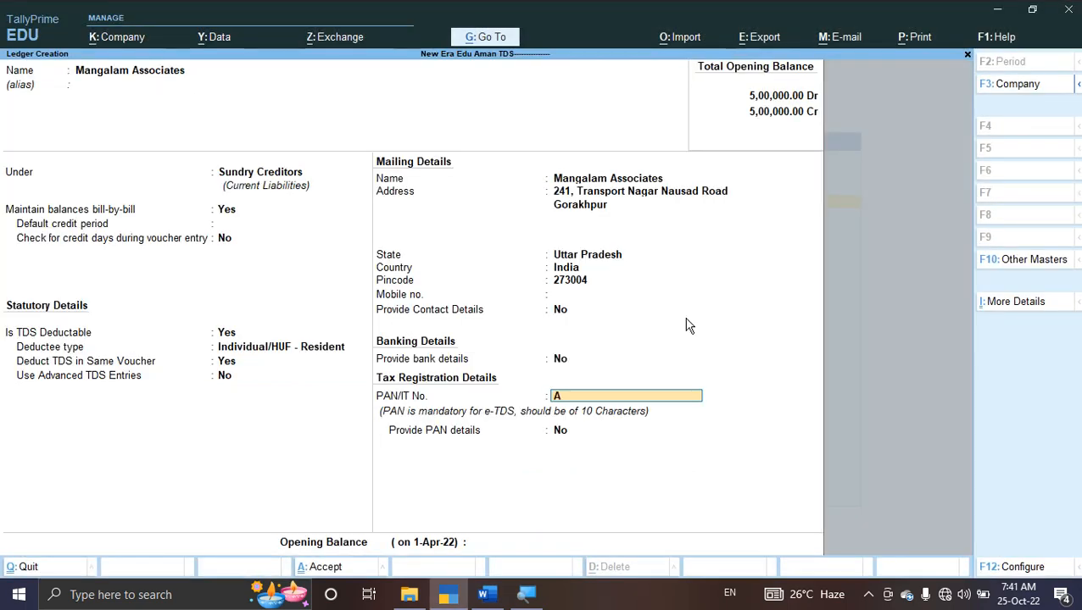
text(MSAG)
key(alt+Tab)
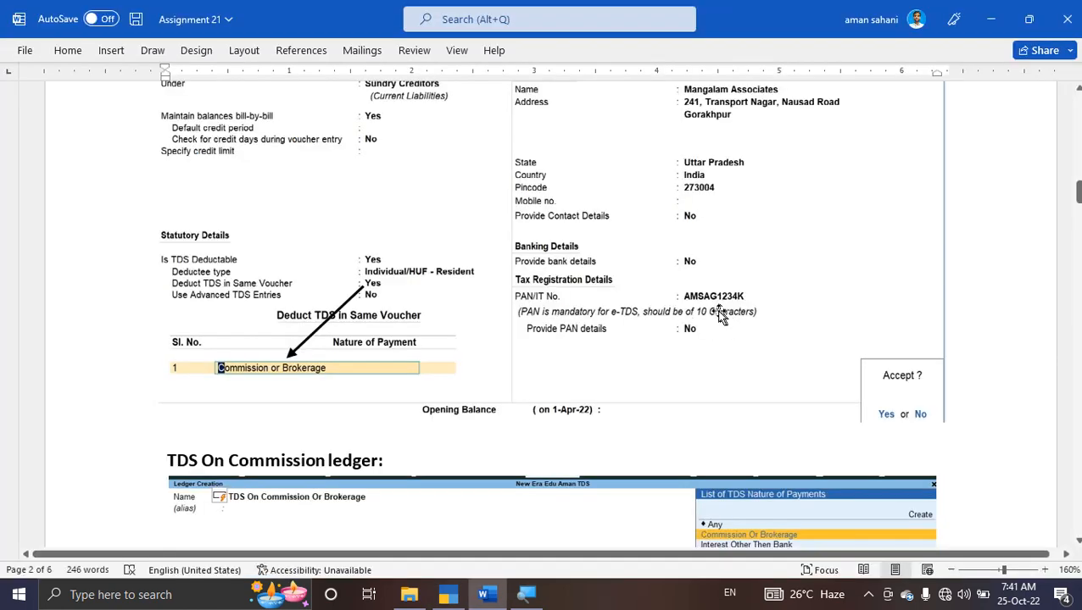
key(alt+Tab)
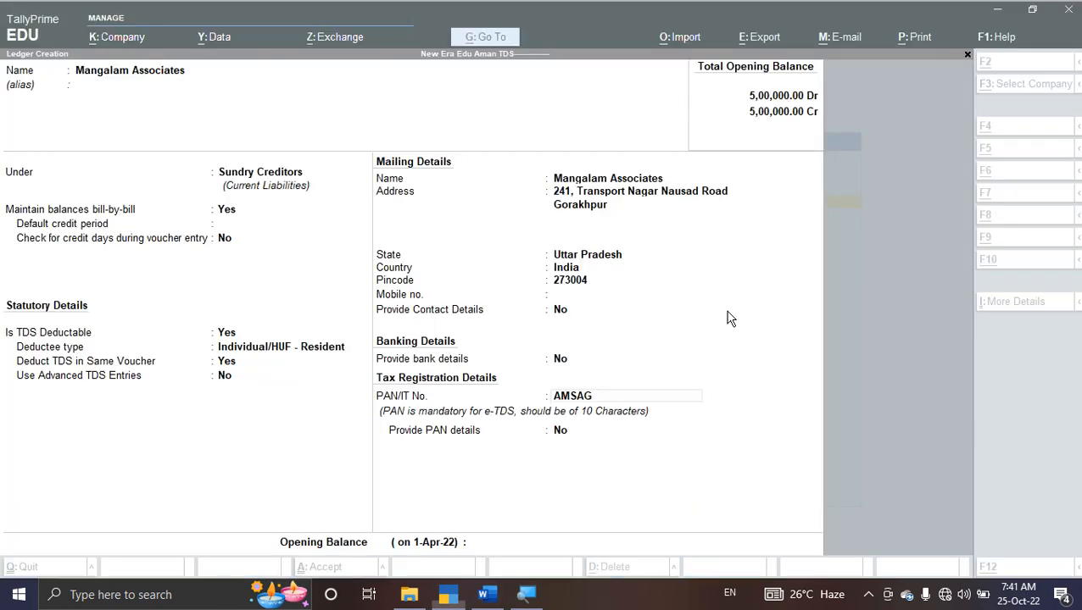
text(1234K)
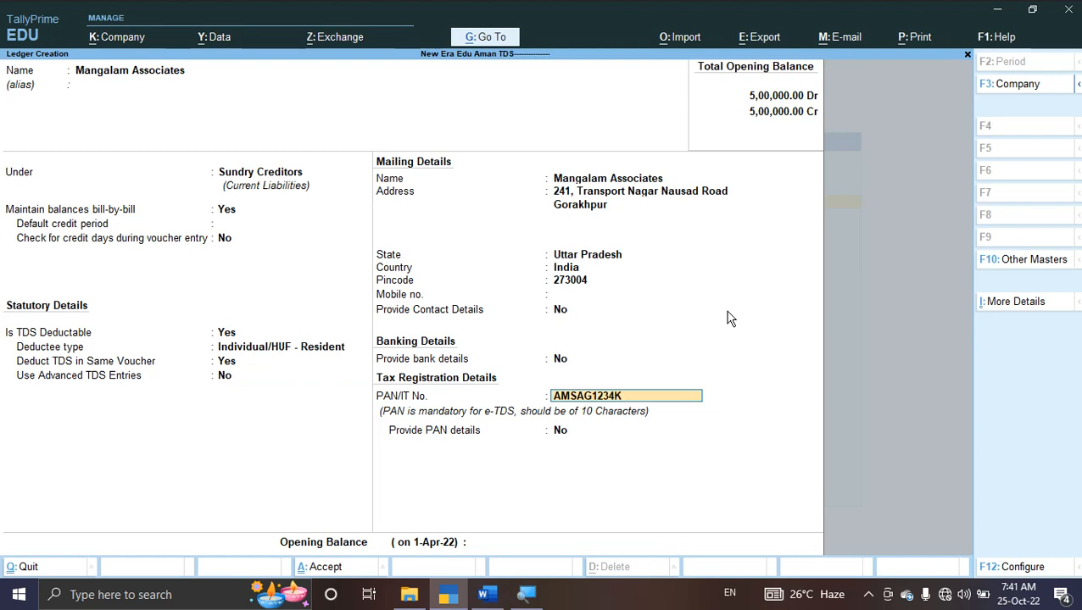
Keep Provide PAN details at No, leave the opening balance empty and save the Mangalam Associates ledger
key(Return)
key(Return)
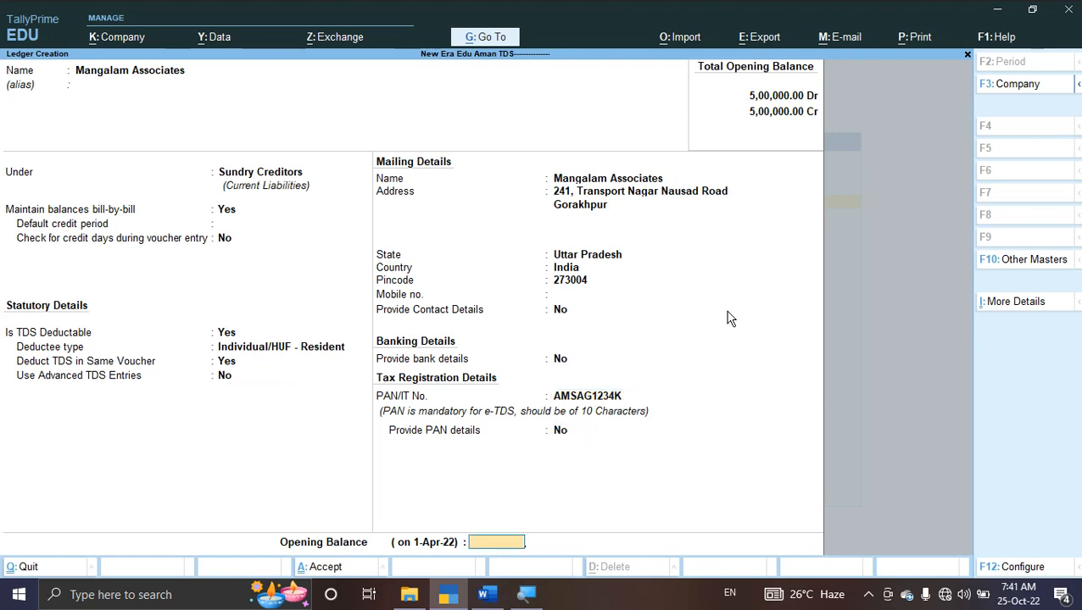
key(Return)
key(Return)
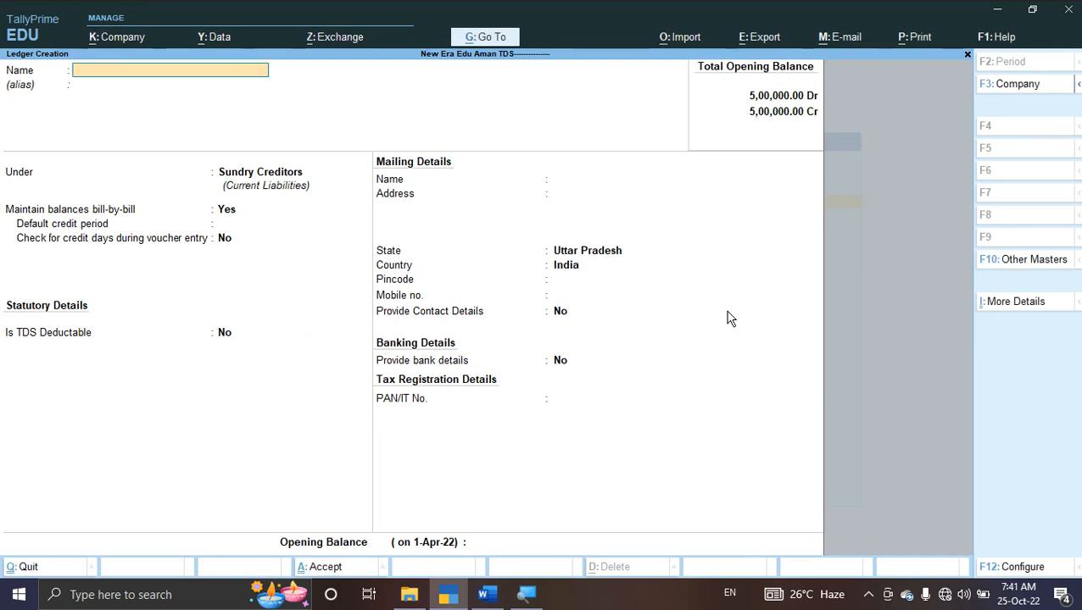
Review the name, group, duty type and nature of payment in Word's sample TDS On Commission ledger, and return to TallyPrime
key(alt+Tab)
scroll(729, 316, down, 5)
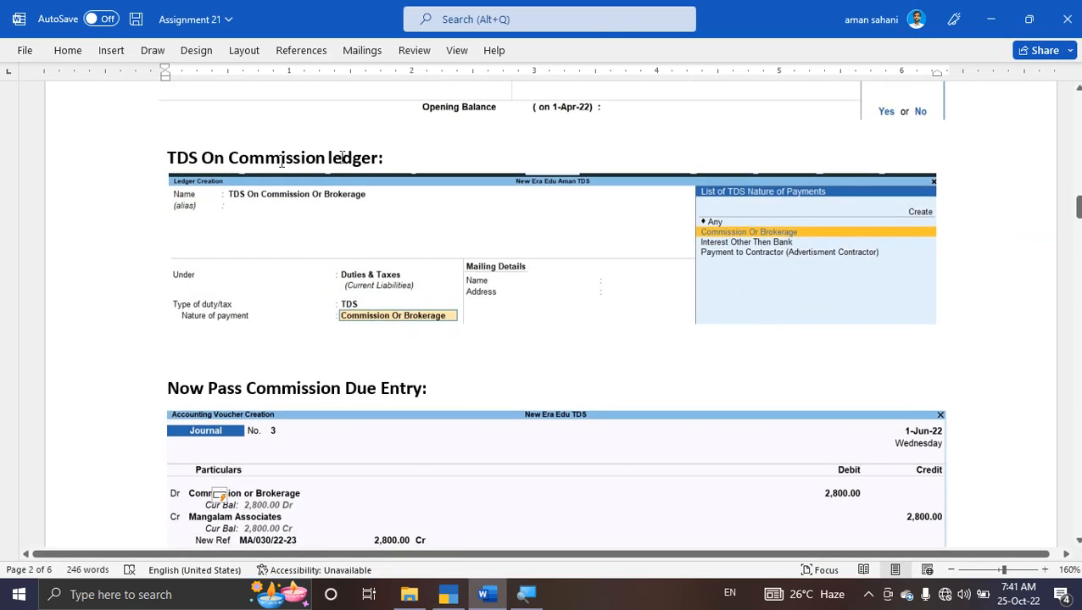
key(alt+Tab)
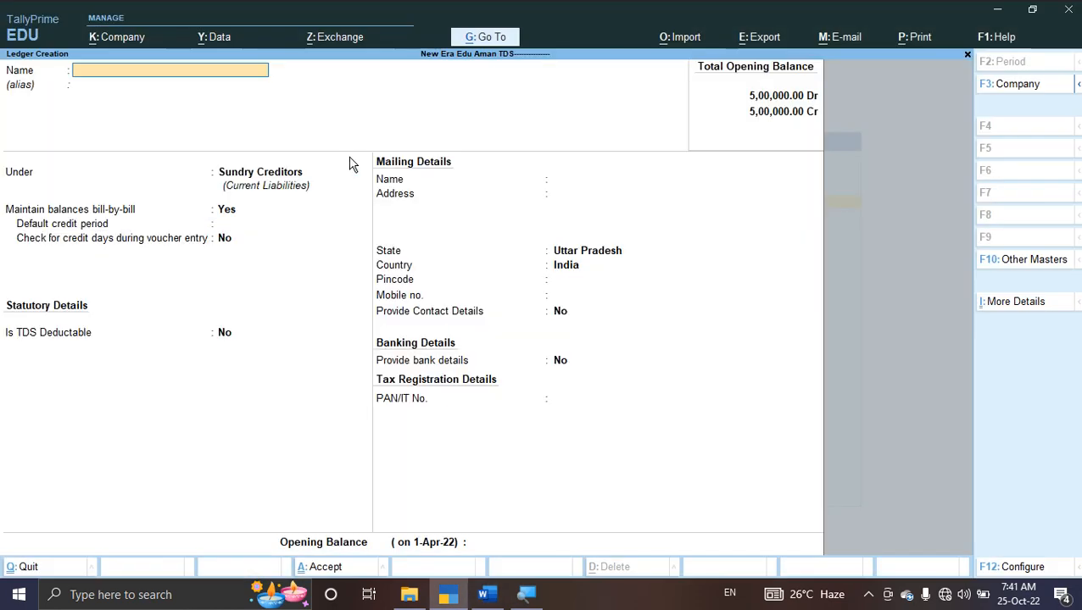
Name the new ledger TDS on Commission, leave its alias empty and place it under Duties & Taxes
text(TDS on Commission)
key(Return)
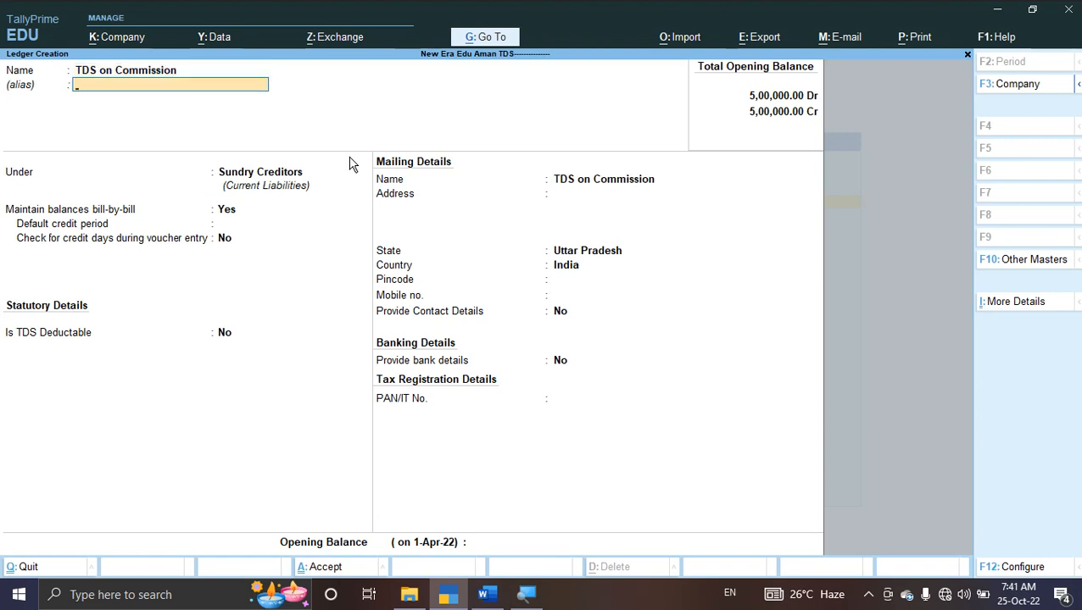
key(Return)
text(Dut)
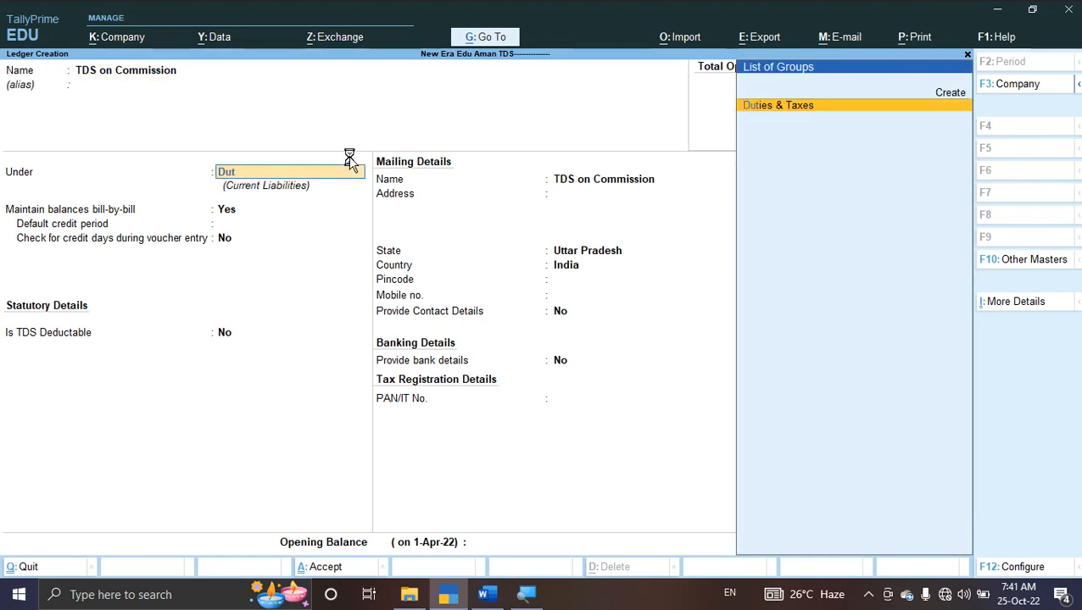
key(Return)
Set the ledger's duty type to TDS and its nature of payment to Commission Or Brokerage, and save it
key(Down)
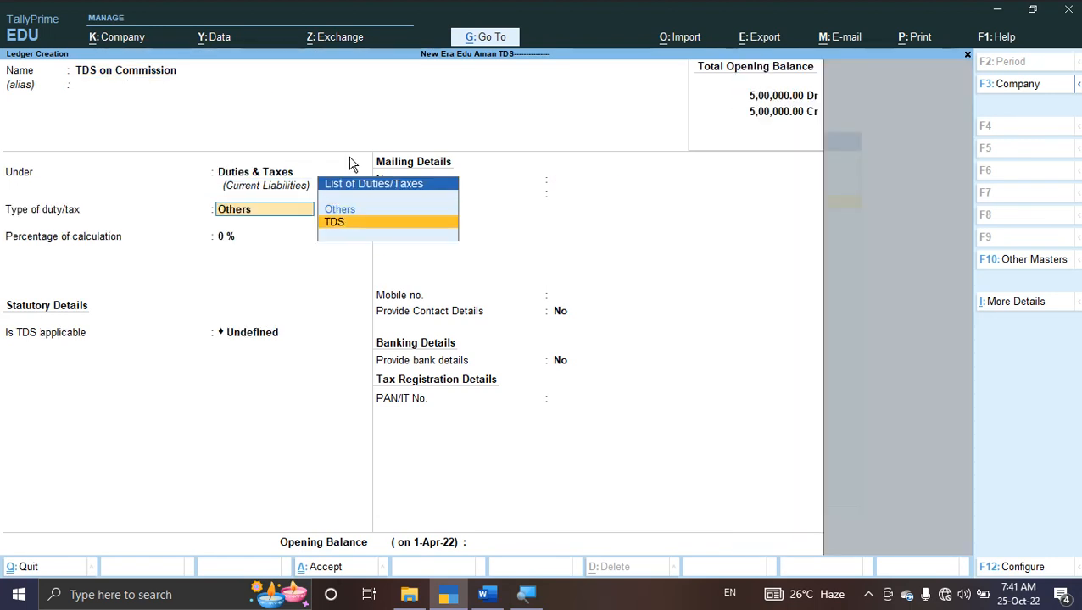
key(Return)
key(Down)
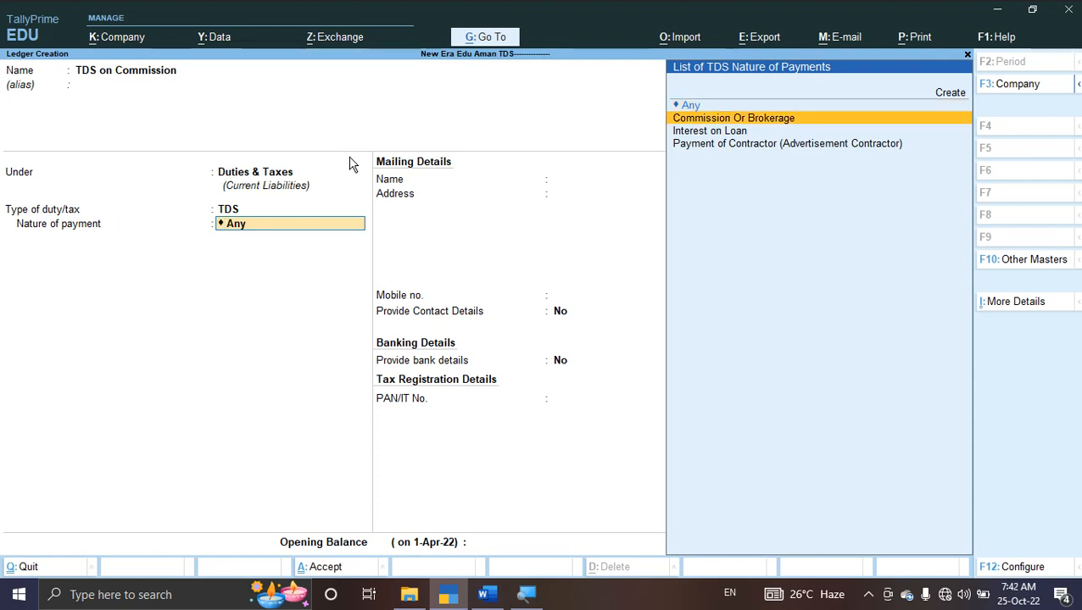
key(Return)
key(Return)
key(Return)
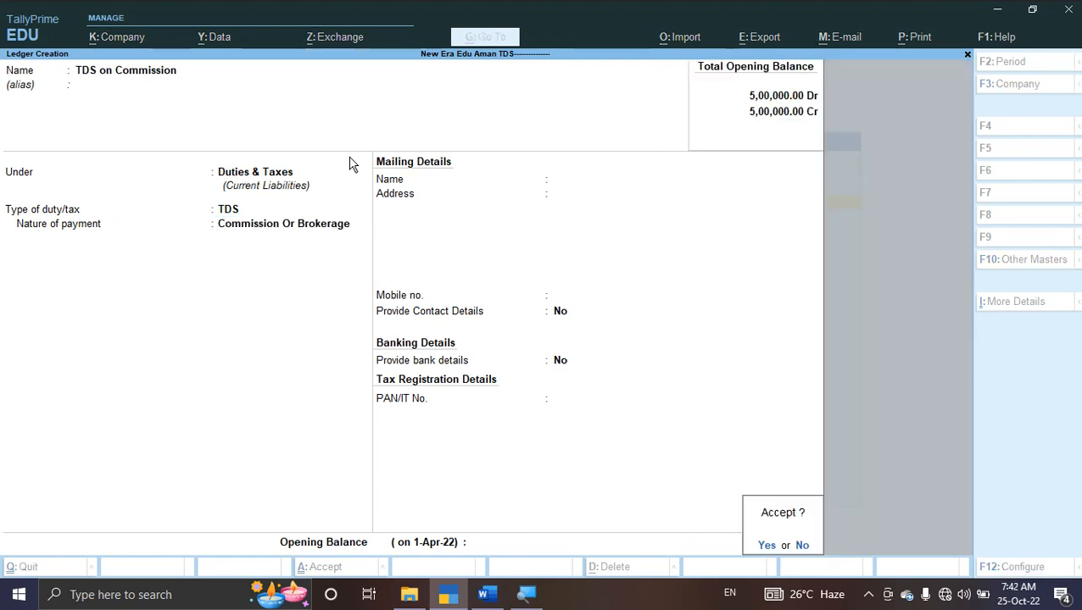
key(Return)
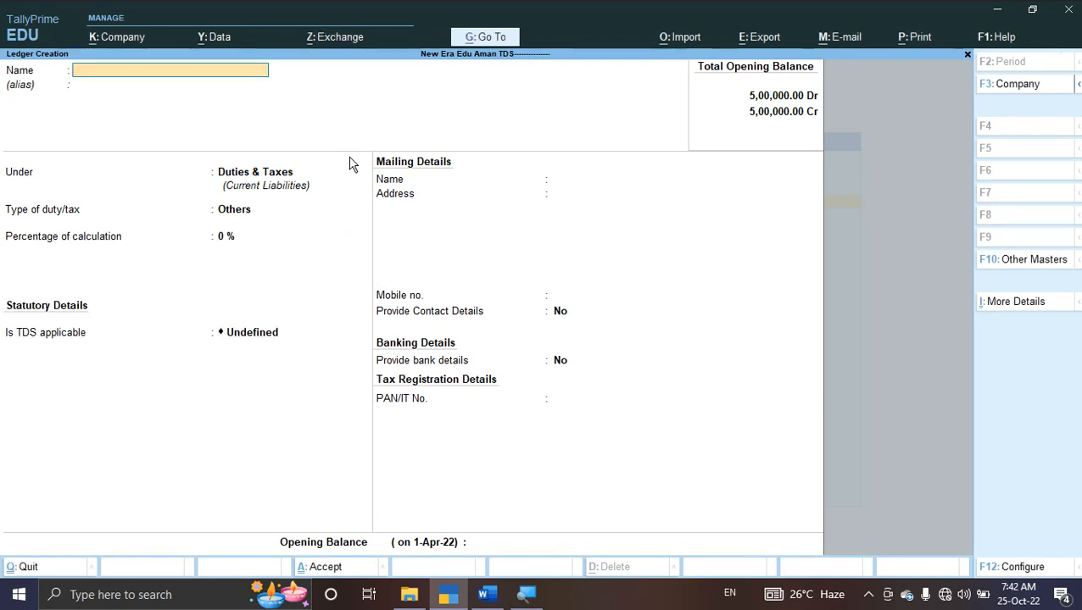
Review the sample commission due entry and the Manglam Associate invoice in Word, and return to TallyPrime
key(alt+Tab)
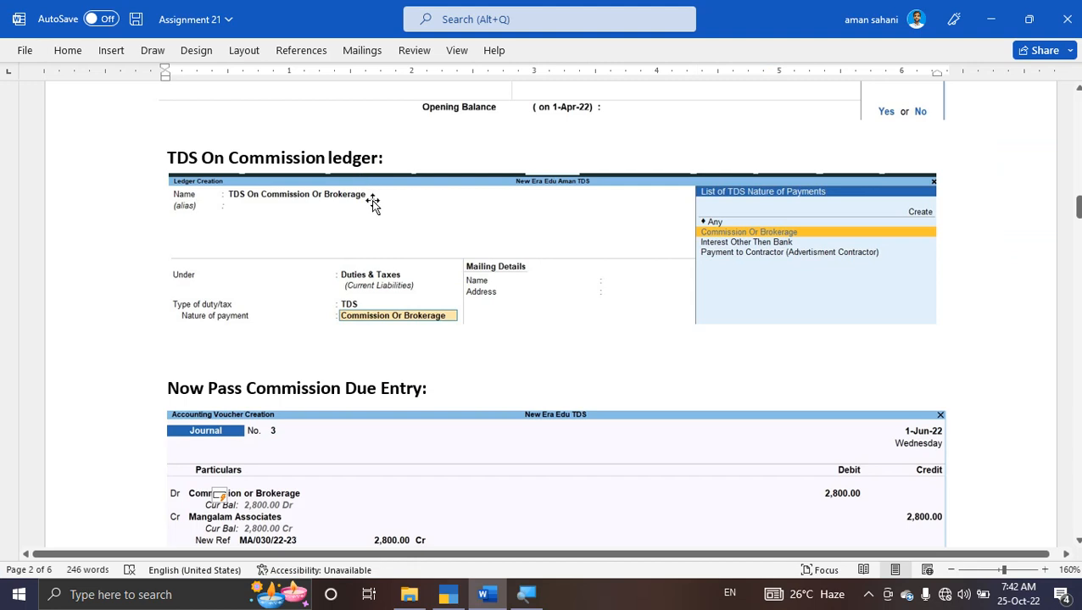
scroll(370, 197, down, 4)
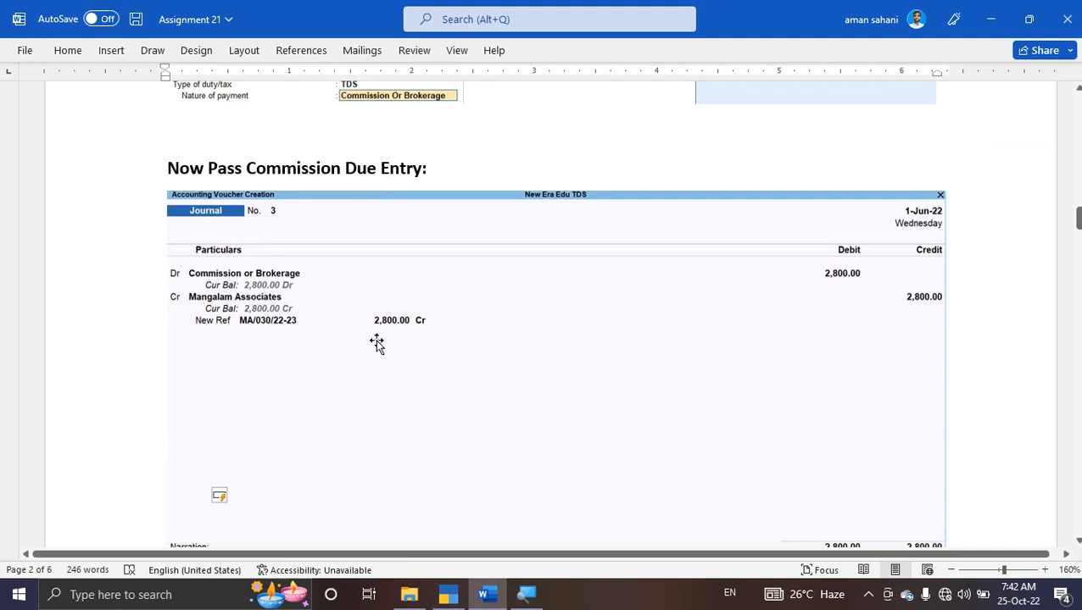
scroll(611, 371, up, 2)
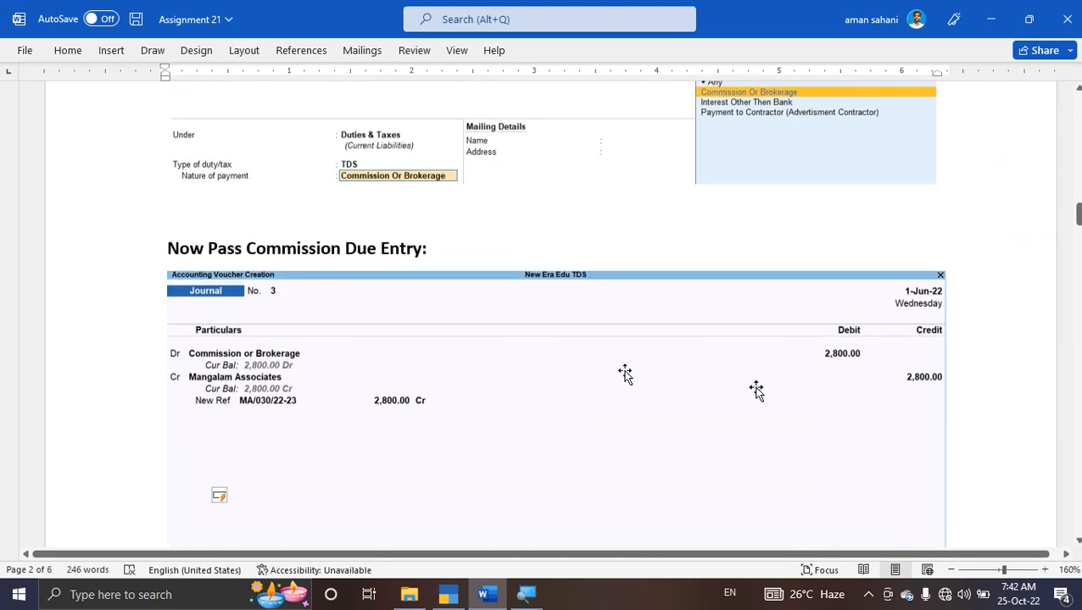
scroll(828, 372, up, 10)
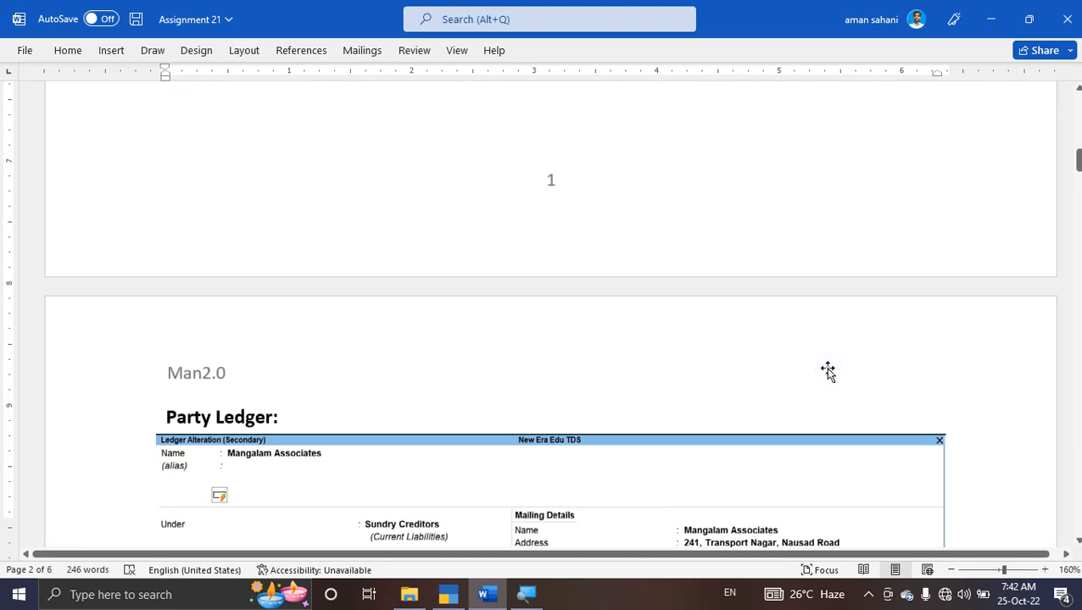
scroll(827, 372, down, 10)
scroll(828, 370, up, 6)
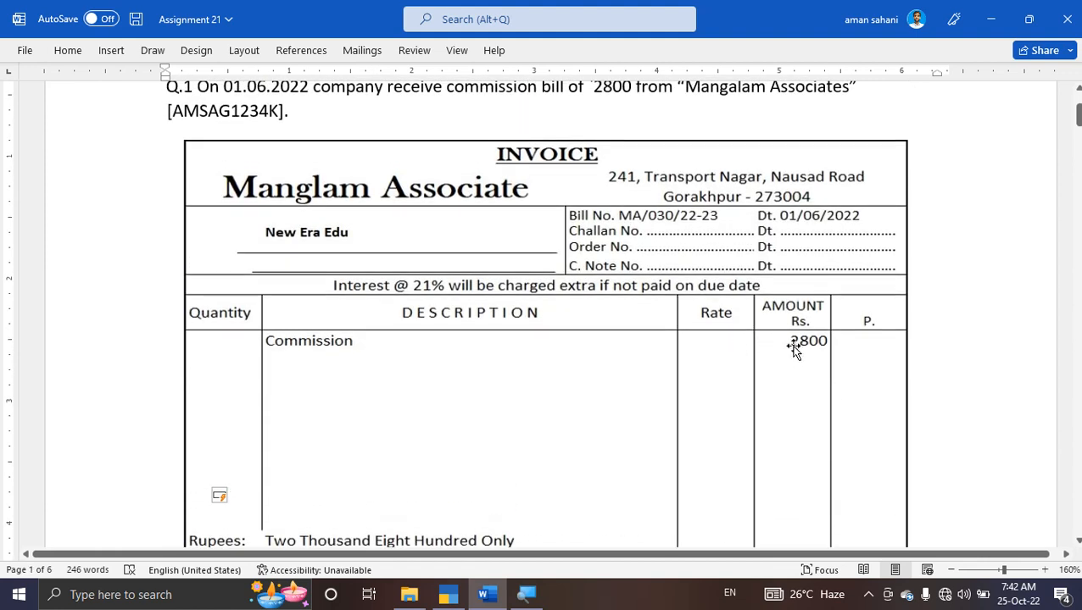
key(alt+Tab)
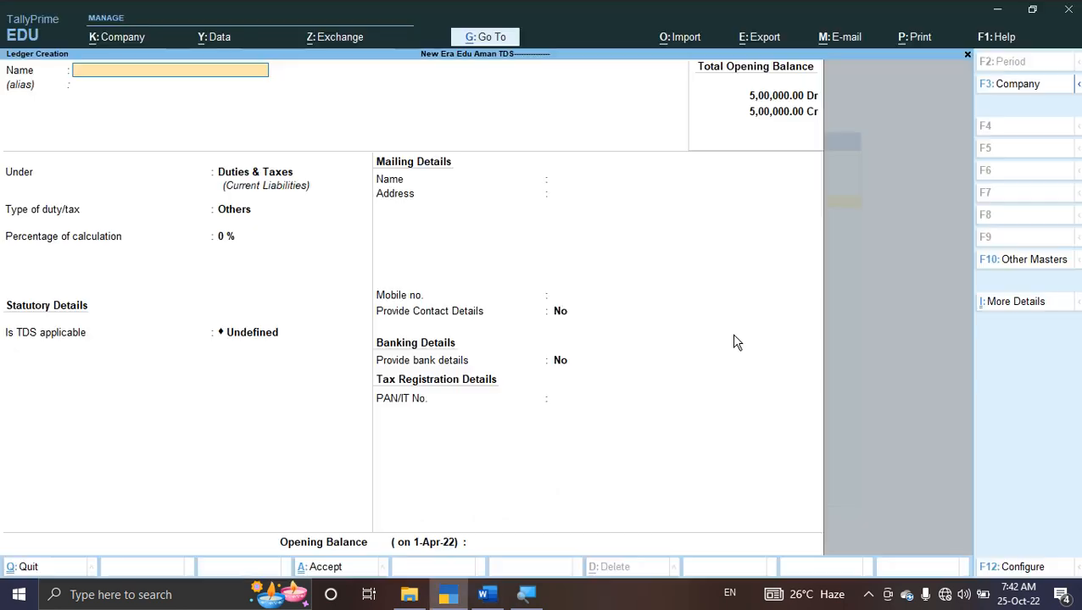
Leave ledger creation and return to the Gateway of Tally
key(Escape)
key(Return)
key(Escape)
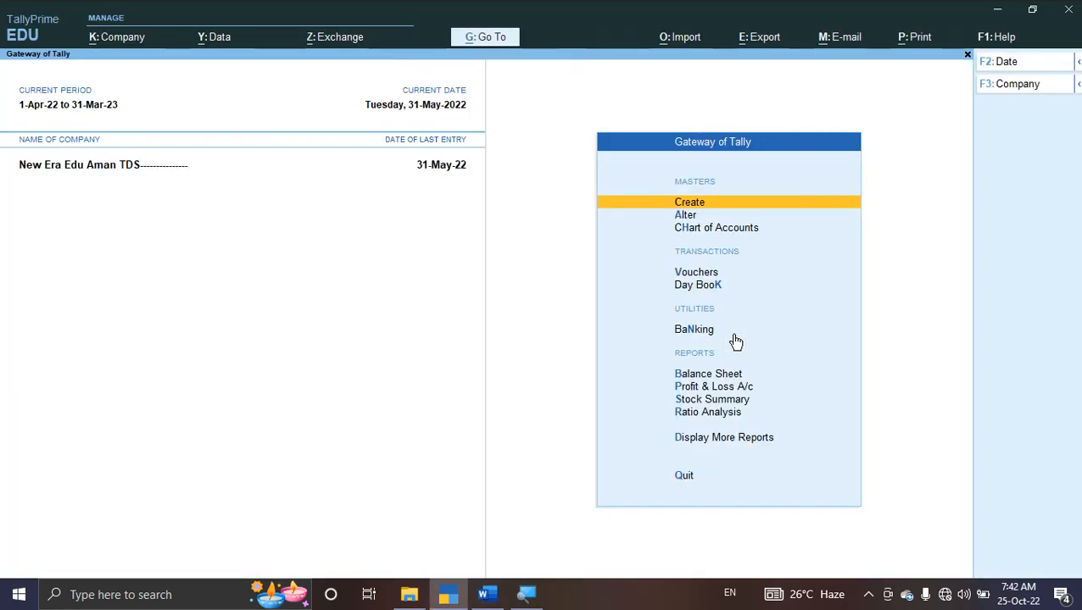
key(Escape)
key(Escape)
key(Down)
key(Down)
key(Down)
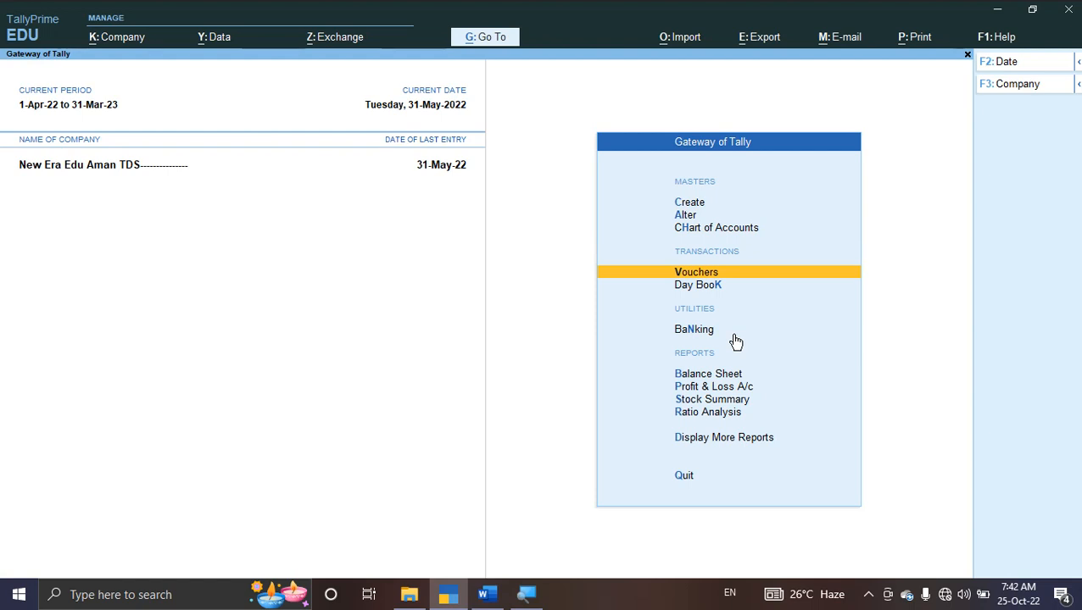
key(Up)
key(Up)
key(Up)
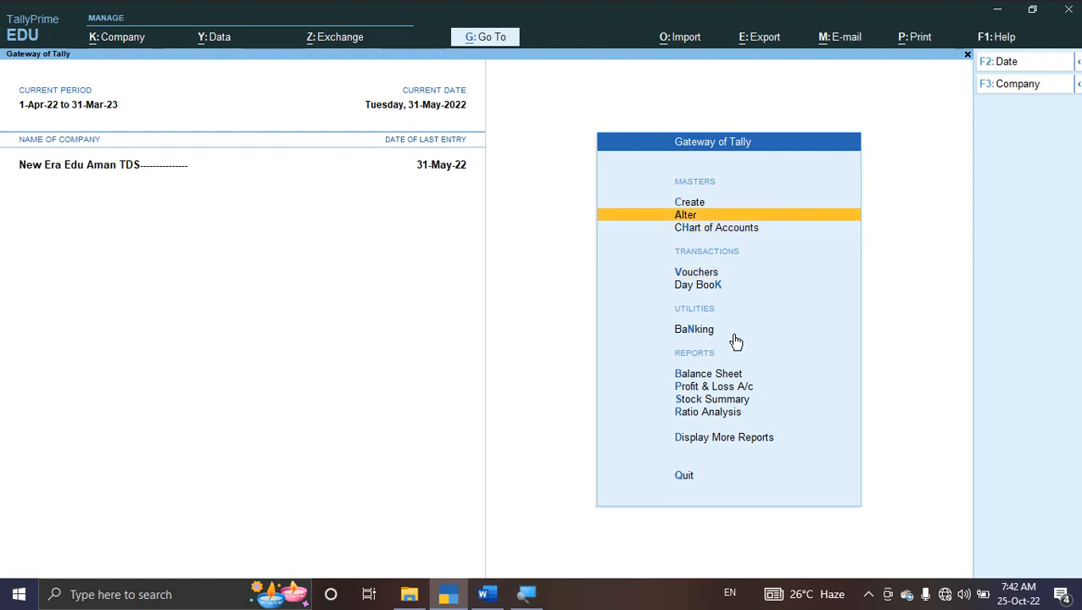
Start a journal voucher and set its date to 1-6-2022, checking it against the invoice in Word
key(v)
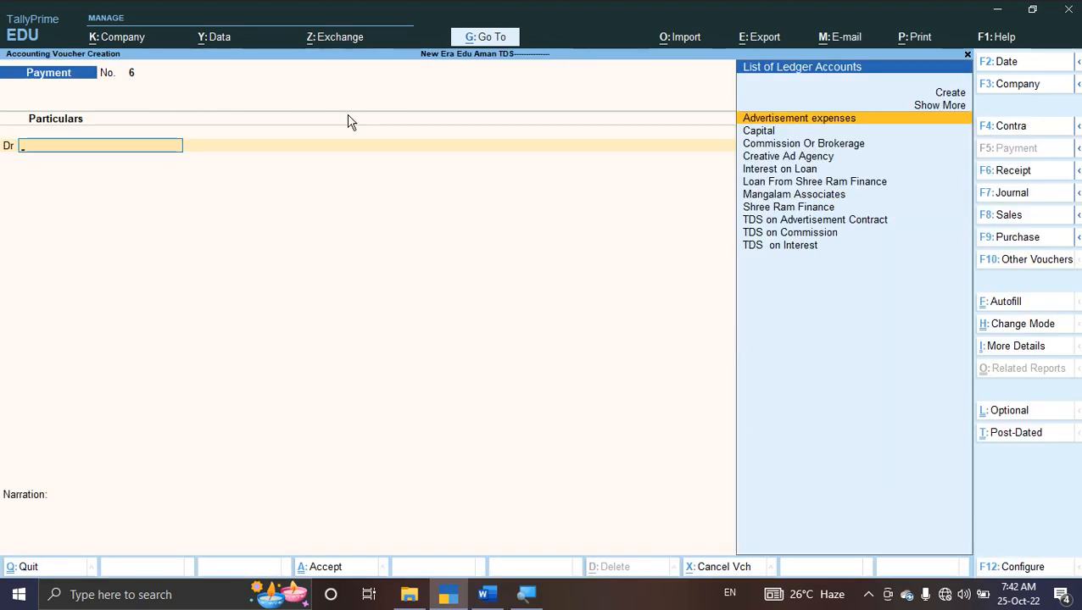
key(F7)
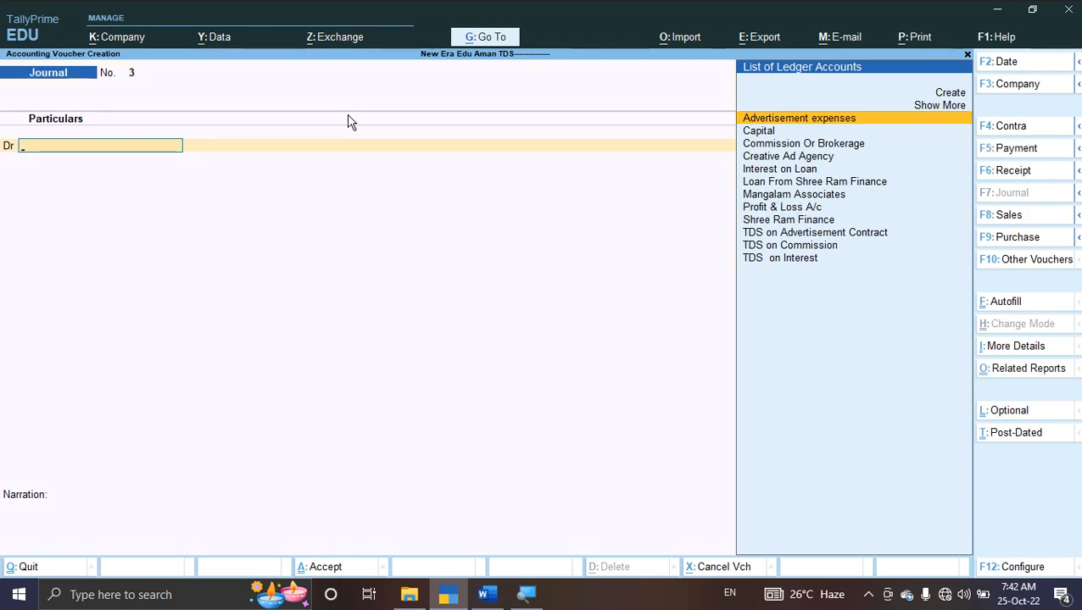
key(F2)
key(alt+Tab)
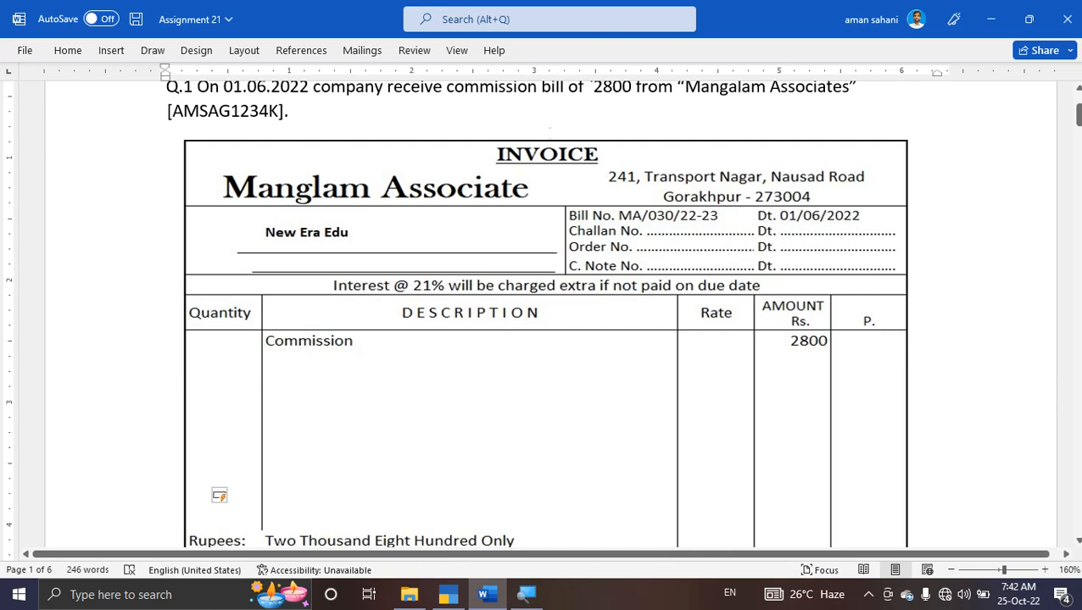
scroll(404, 121, up, 1)
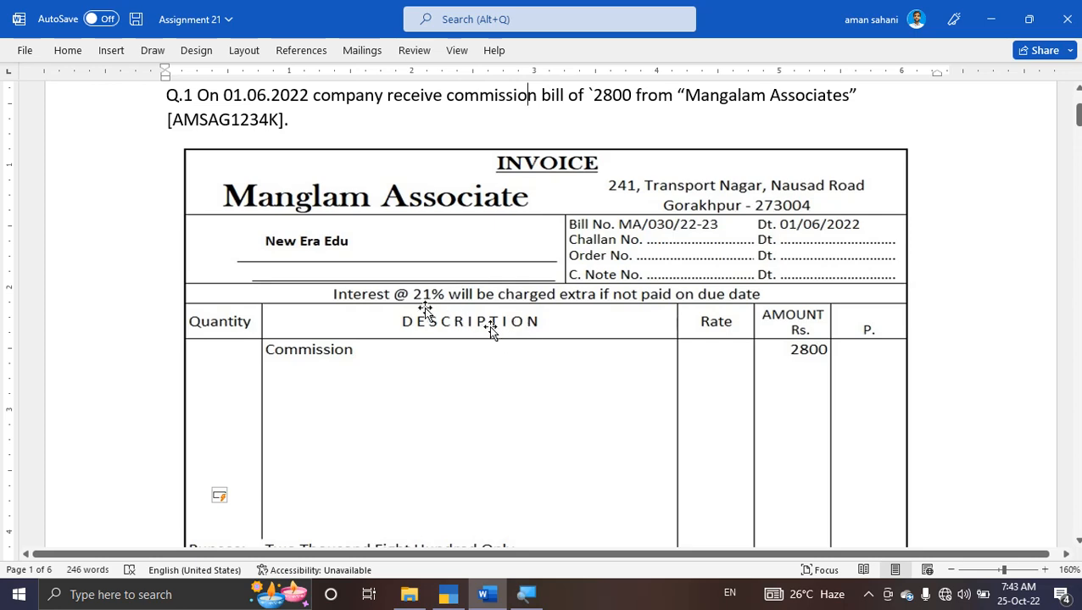
key(alt+Tab)
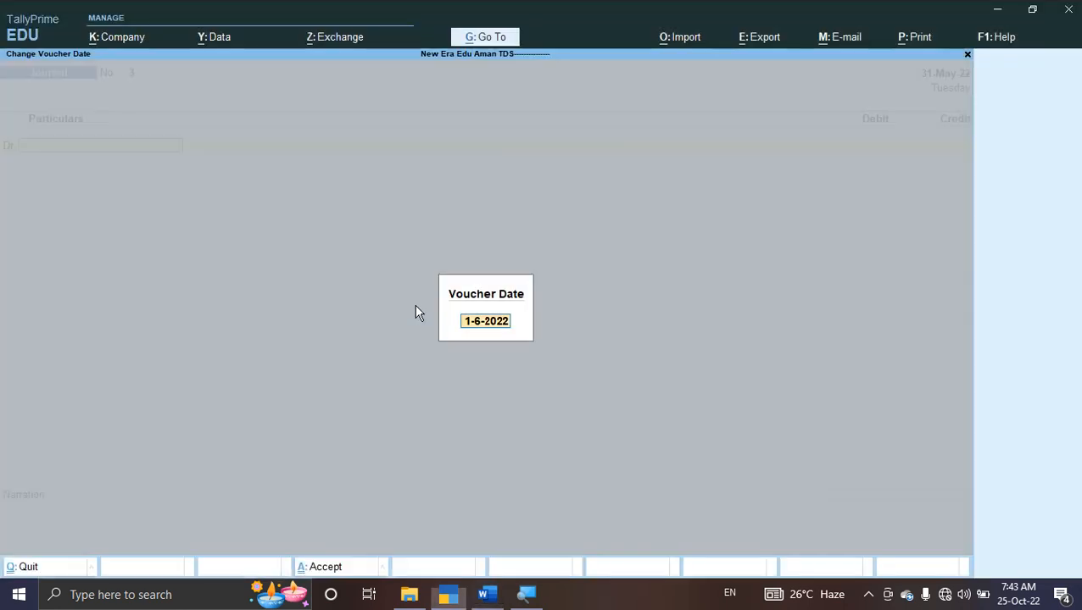
key(Return)
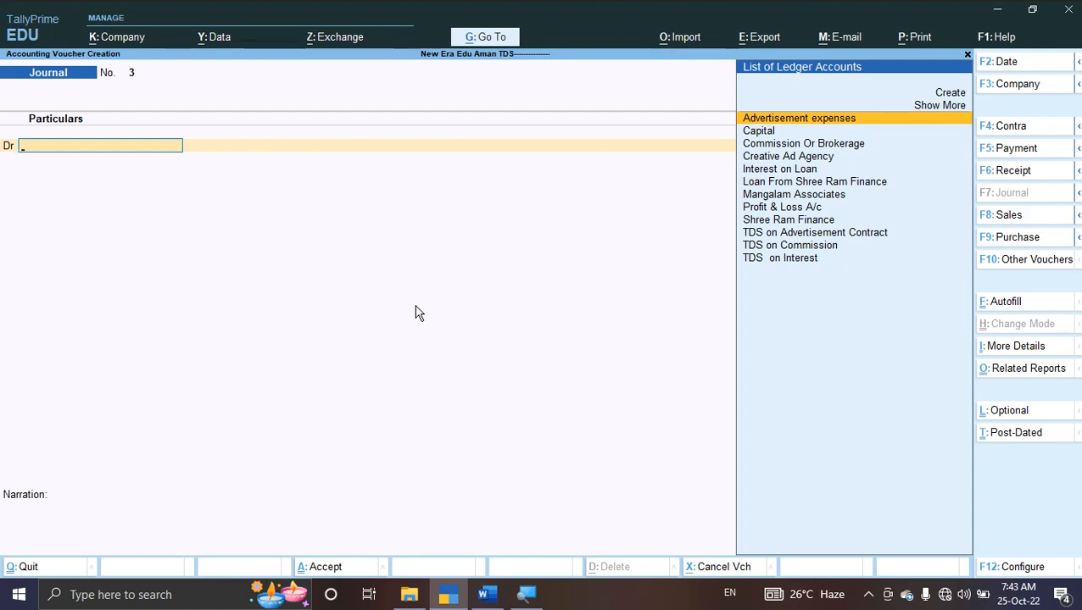
Debit the Commission Or Brokerage ledger with the 2800 invoice amount checked in Word
text(Com)
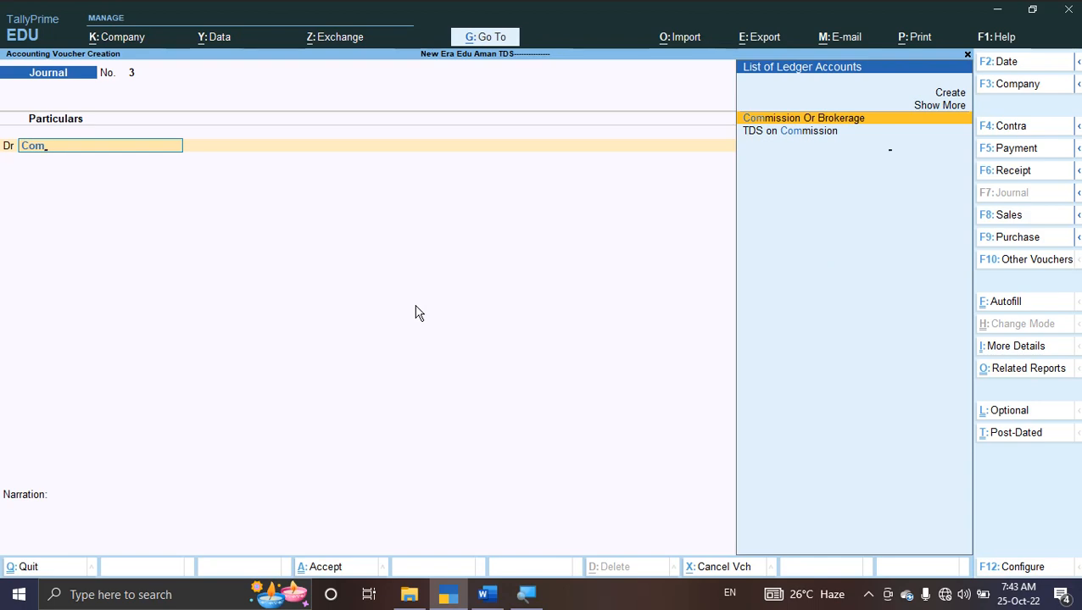
key(Return)
key(alt+Tab)
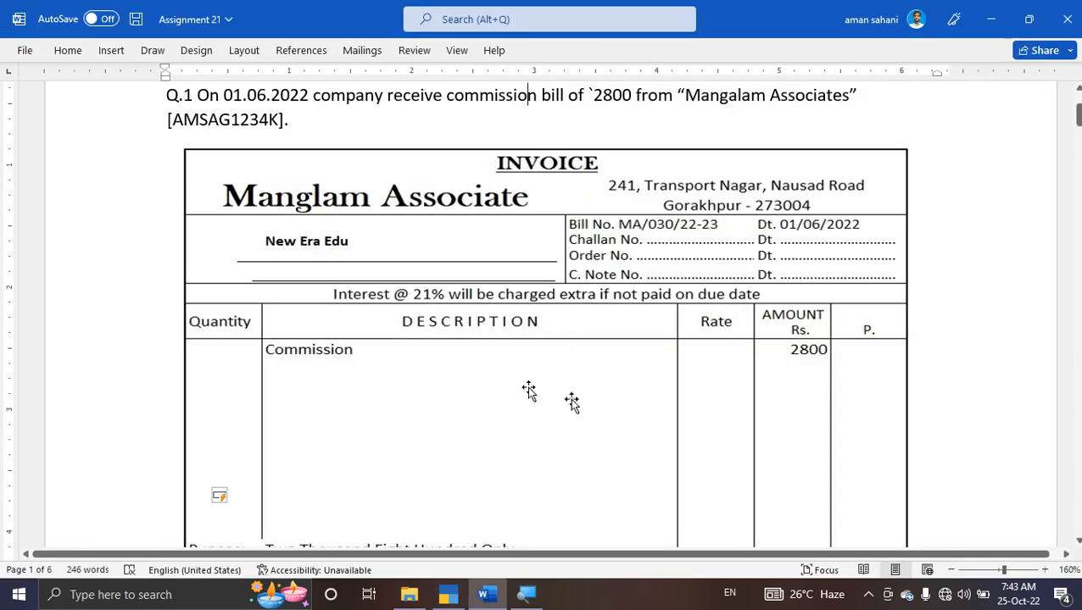
key(alt+Tab)
text(2800)
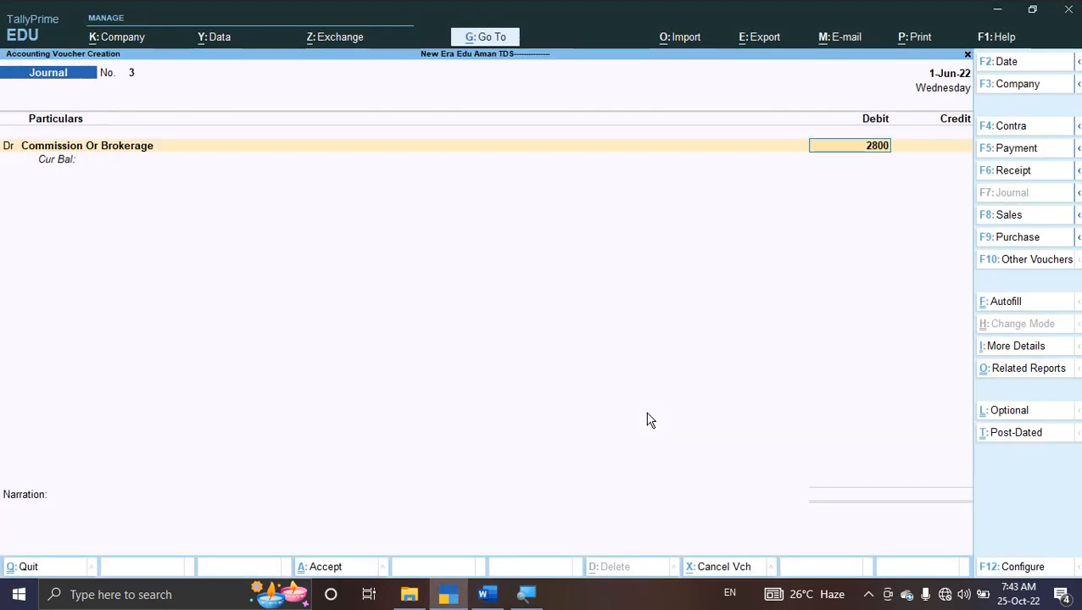
key(Return)
key(Return)
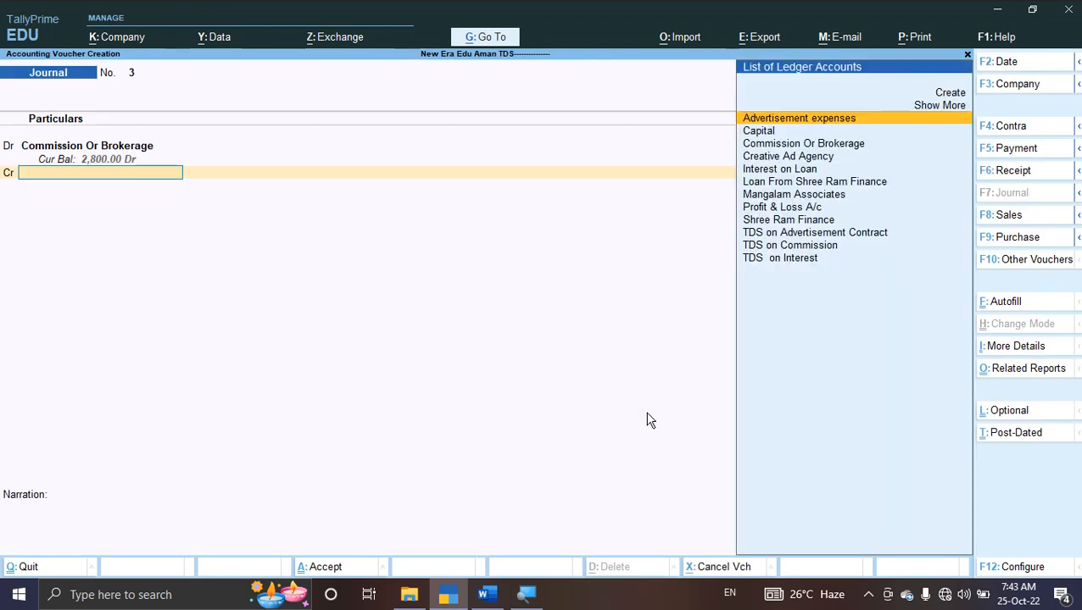
Credit Mangalam Associates with 2,800.00 and continue to its bill-wise details
text(Ma)
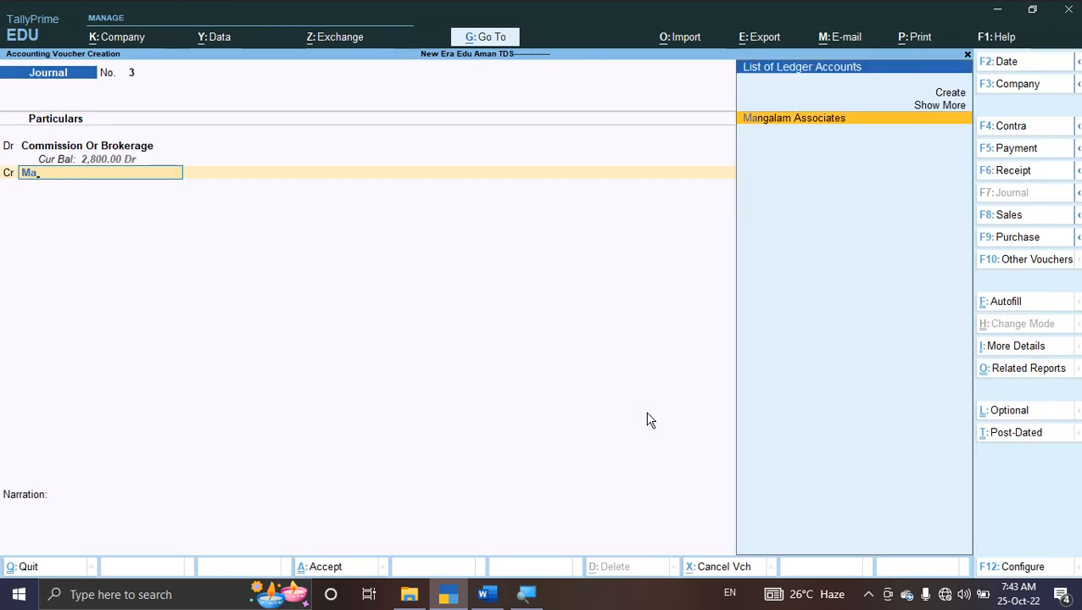
key(Return)
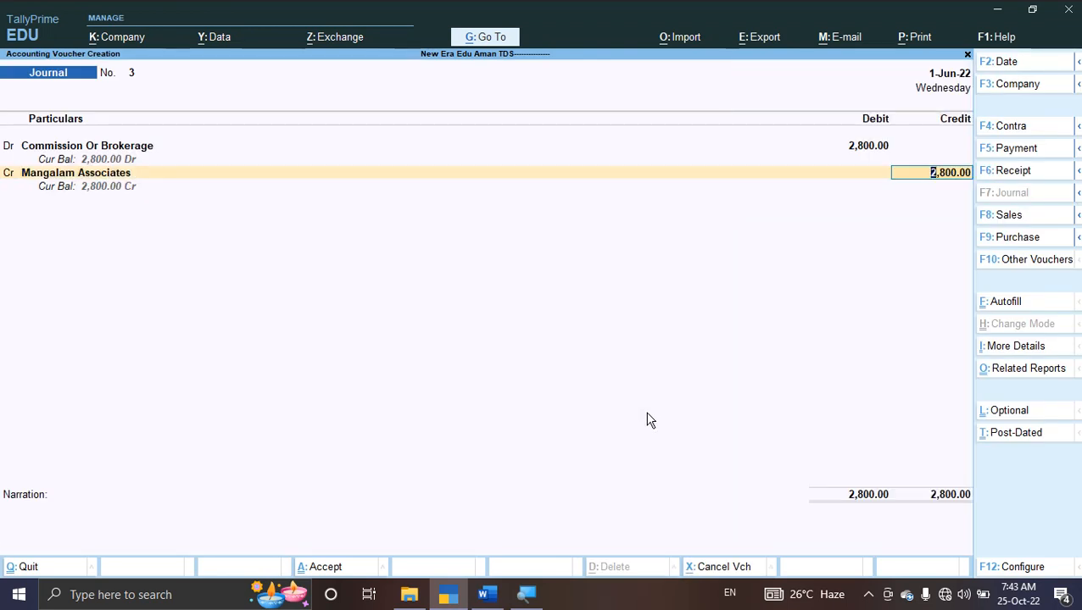
key(Return)
key(Return)
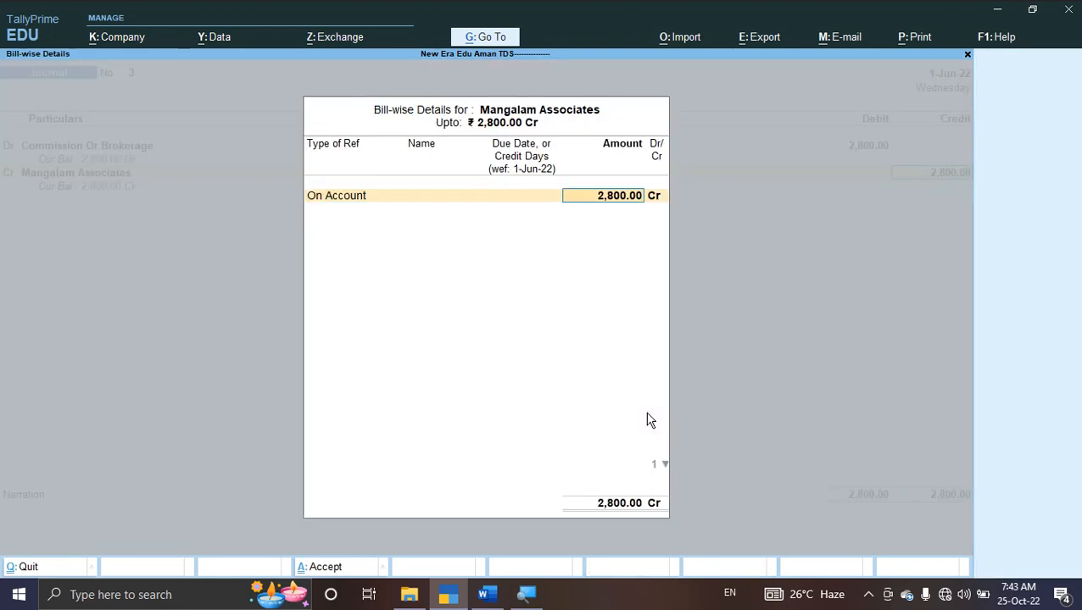
Set the bill reference type for Mangalam Associates to New Ref, following the commission due entry shown in the Word assignment
key(alt+Tab)
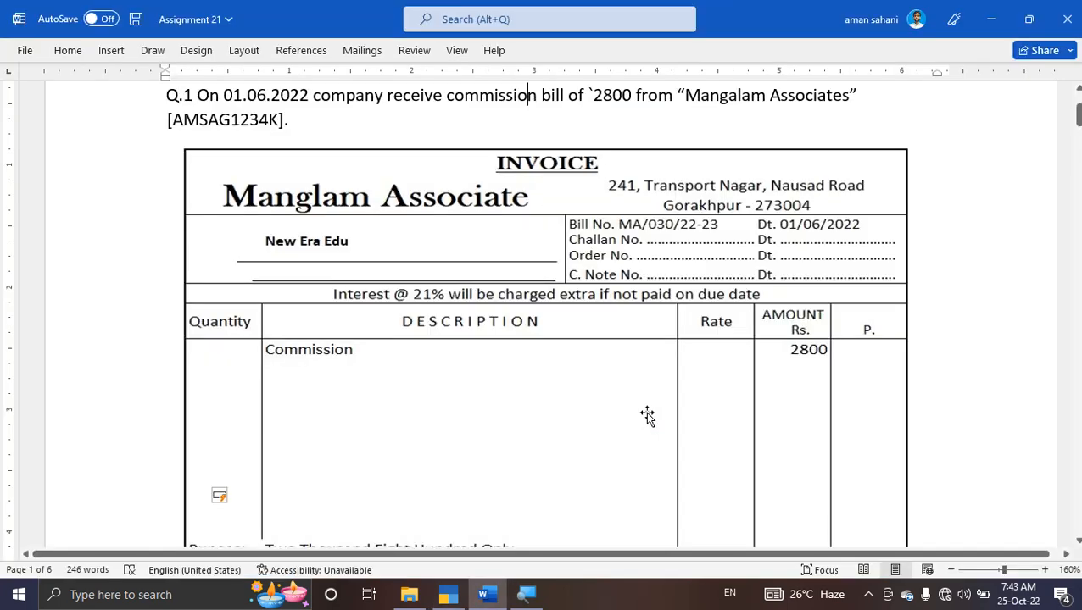
scroll(647, 416, down, 15)
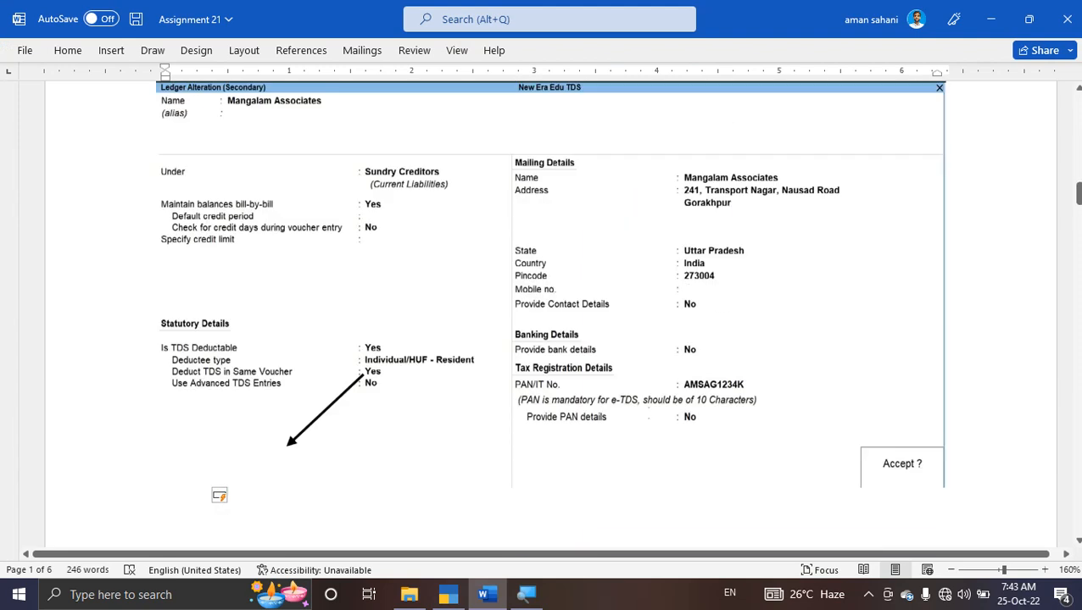
scroll(647, 416, down, 5)
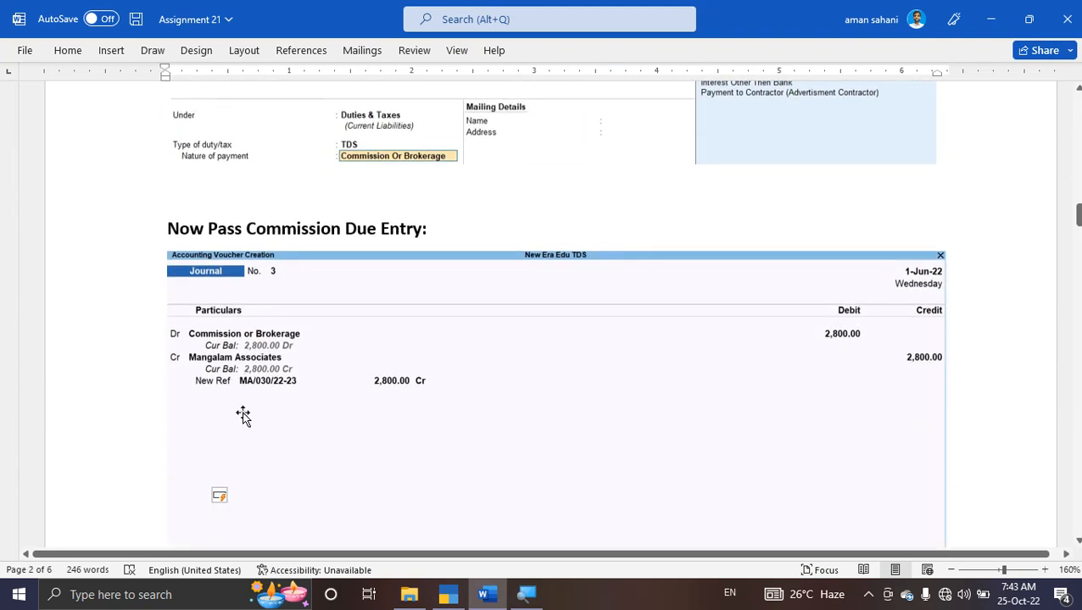
key(alt+Tab)
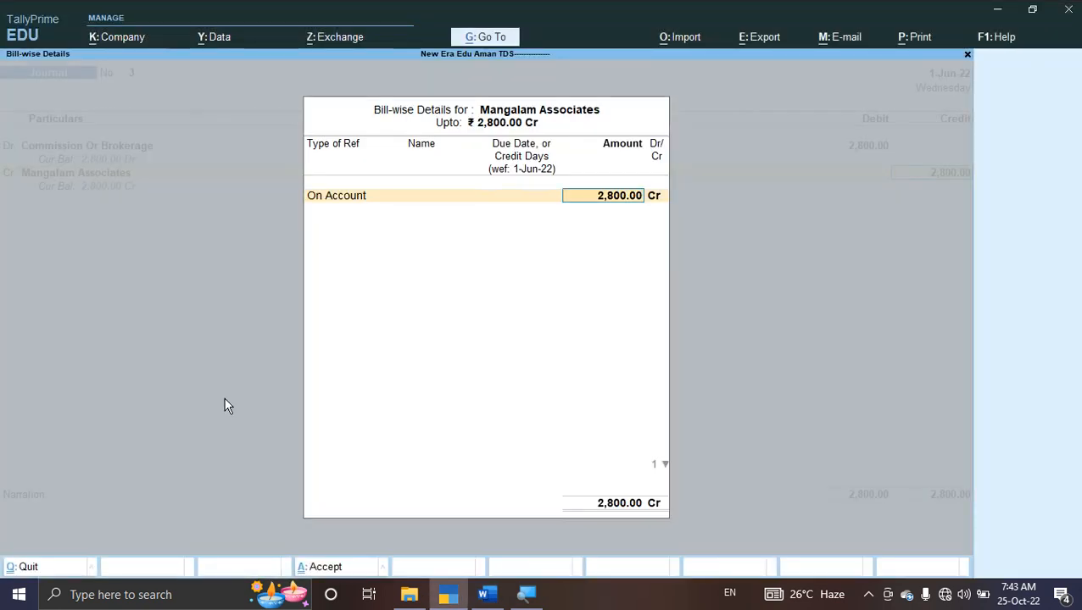
key(BackSpace)
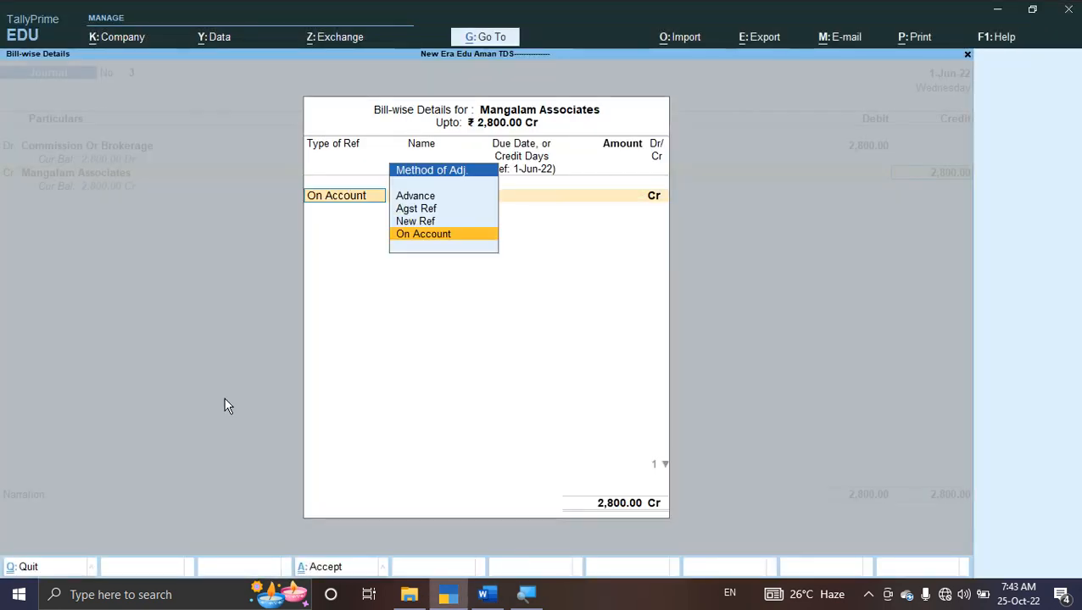
key(Up)
key(Return)
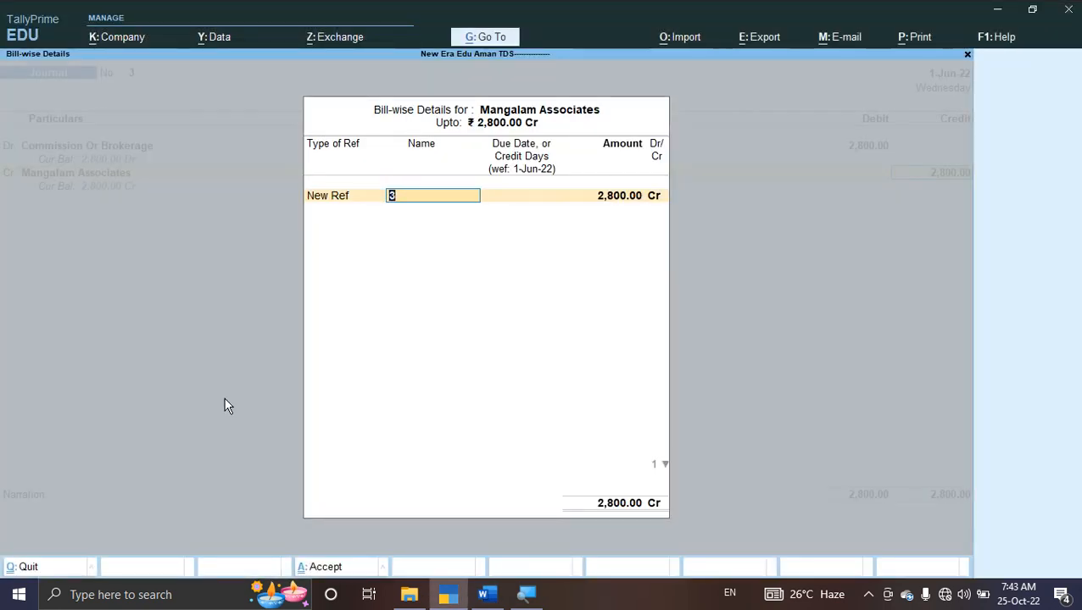
Name the new reference MA/030/22-23 as given in the Word assignment and complete the bill-wise details for 2,800.00 Cr
key(alt+Tab)
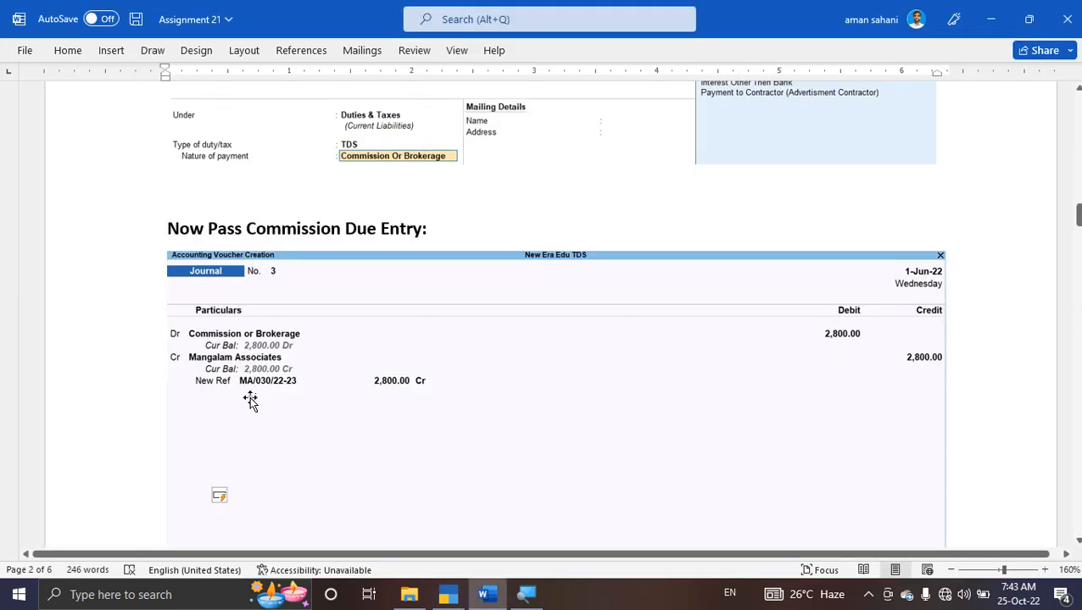
key(alt+Tab)
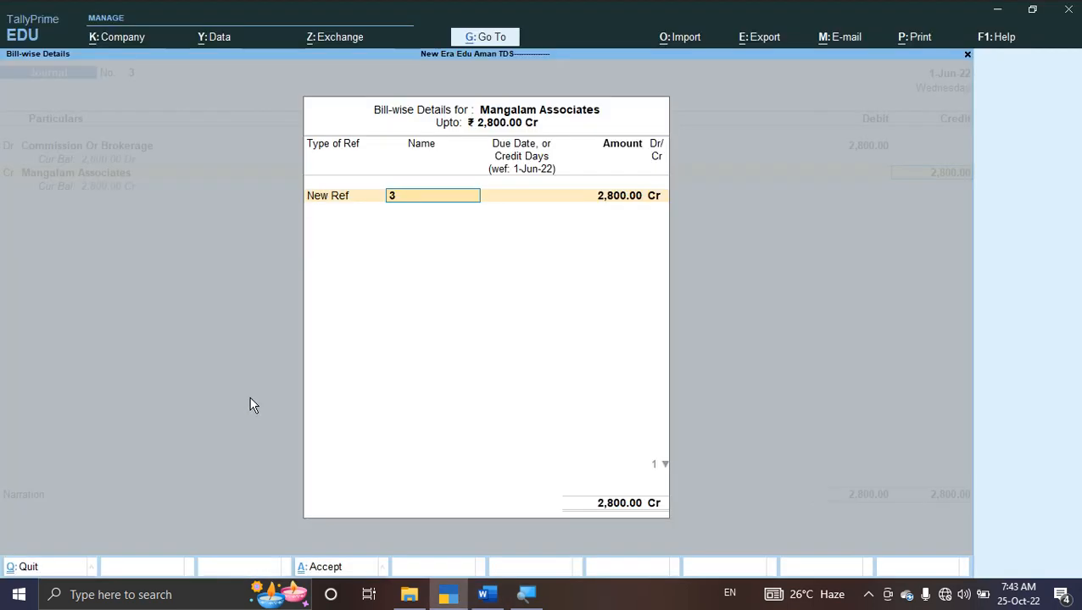
key(alt+Tab)
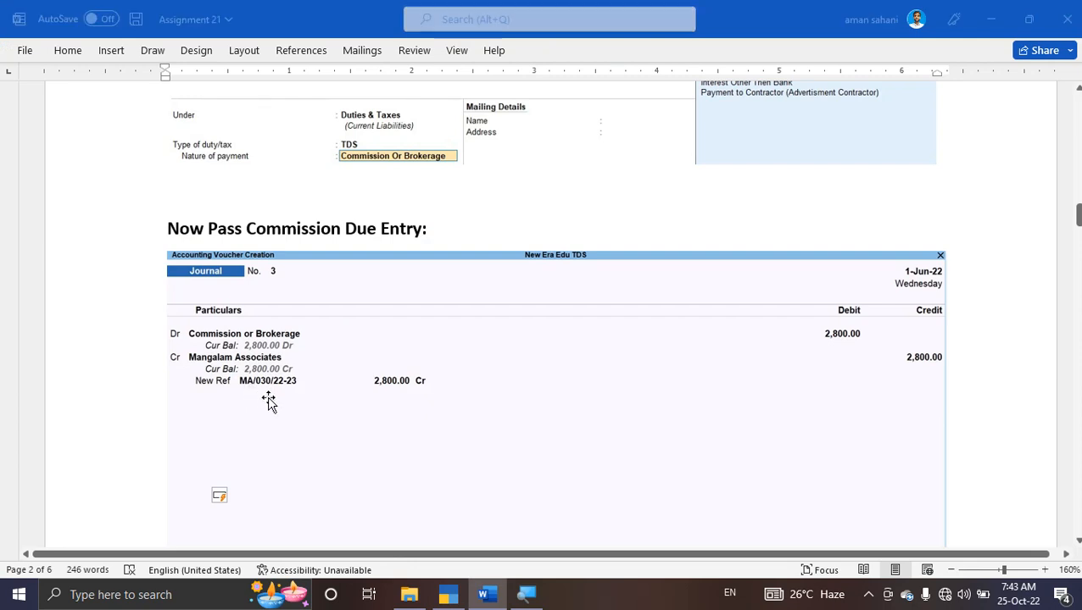
key(alt+Tab)
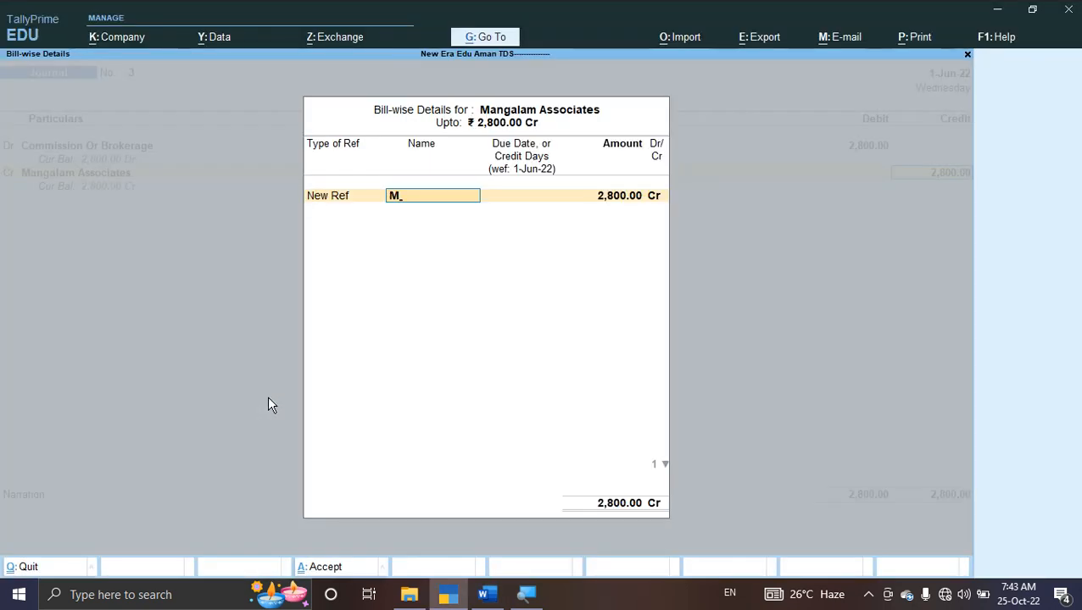
text(/030/)
key(alt+Tab)
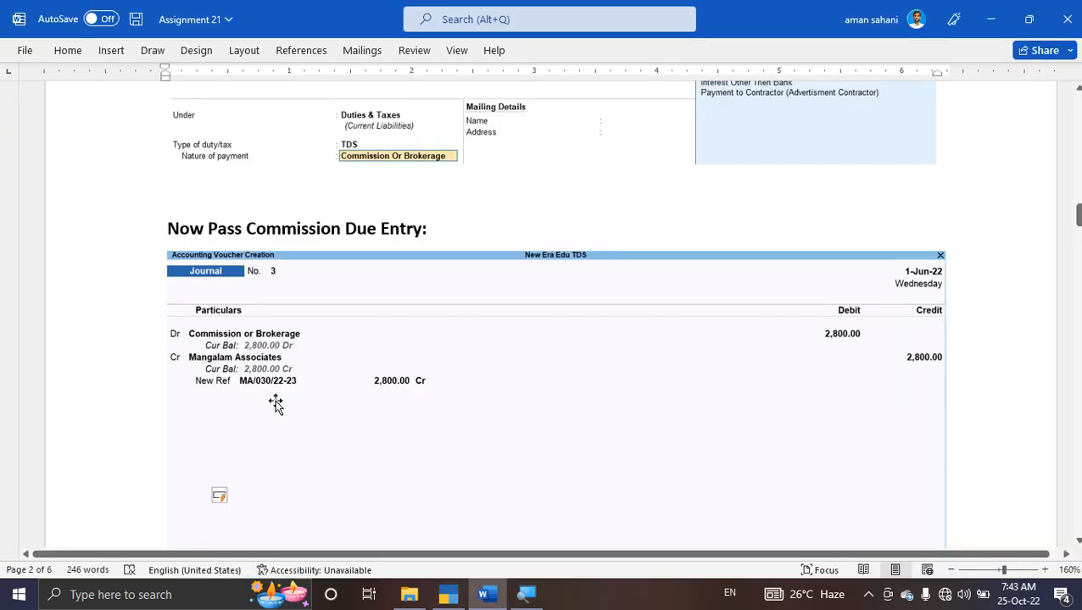
key(alt+Tab)
text(/22-23)
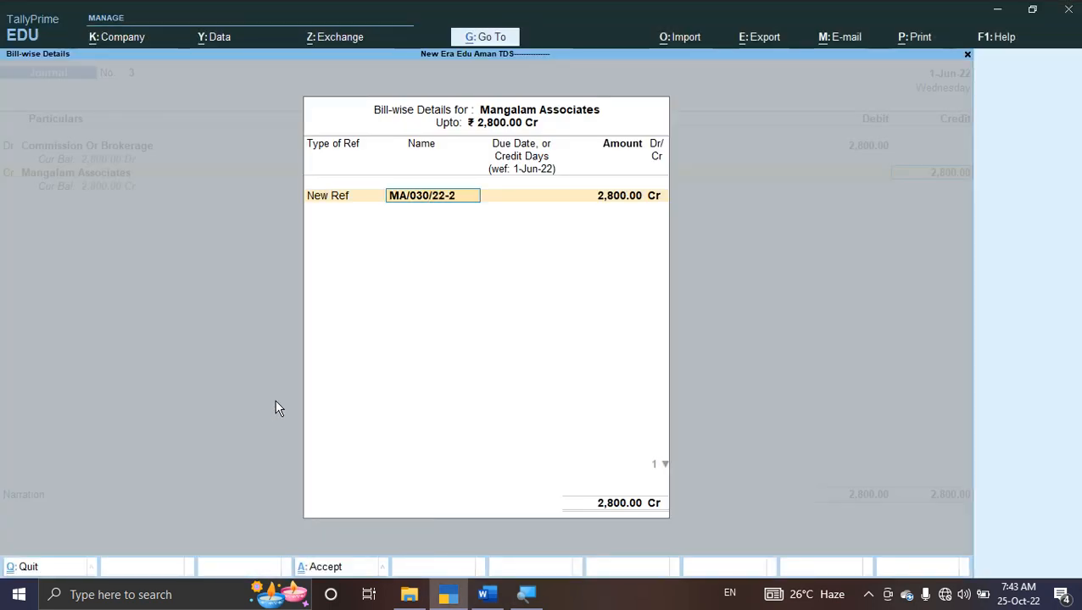
key(Return)
key(Return)
key(Return)
key(Return)
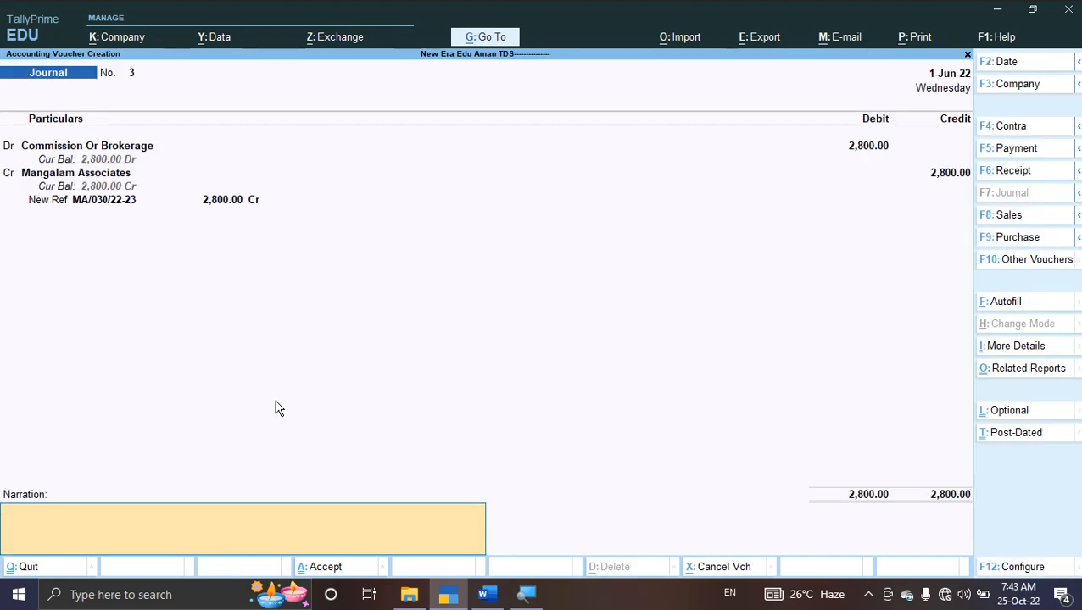
Enter the narration "being exp. due" after checking the sample entry in Word, and save the journal voucher
key(alt+Tab)
scroll(276, 405, down, 3)
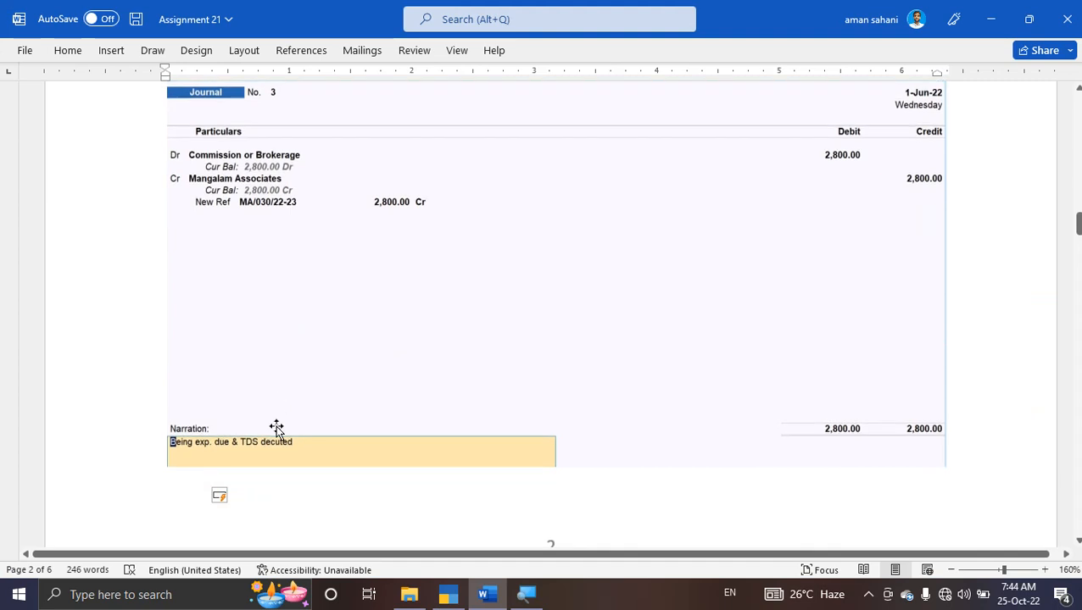
key(alt+Tab)
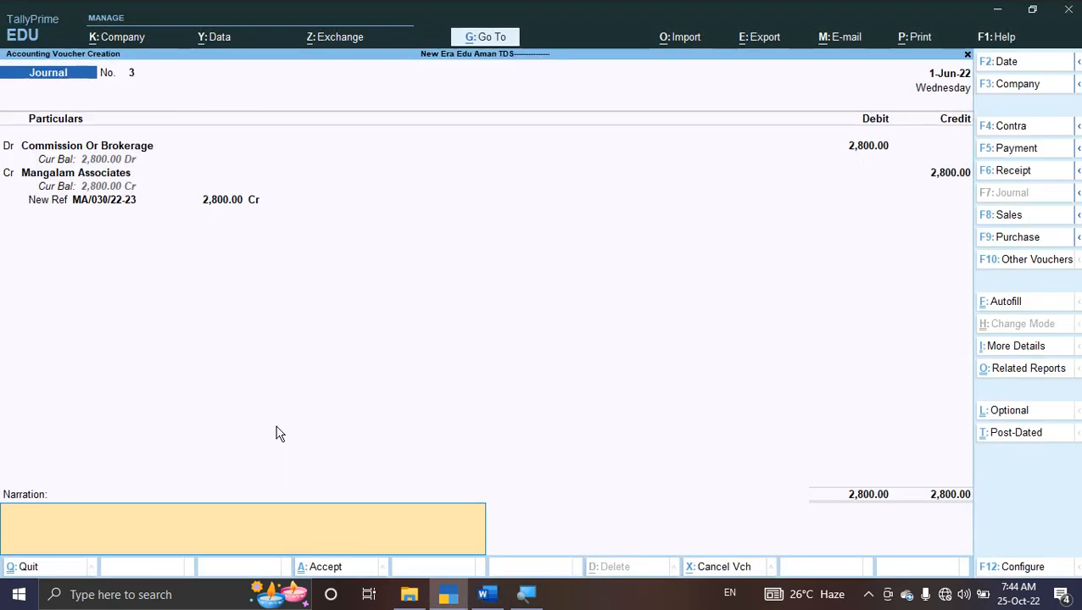
key(alt+Tab)
key(alt+Tab)
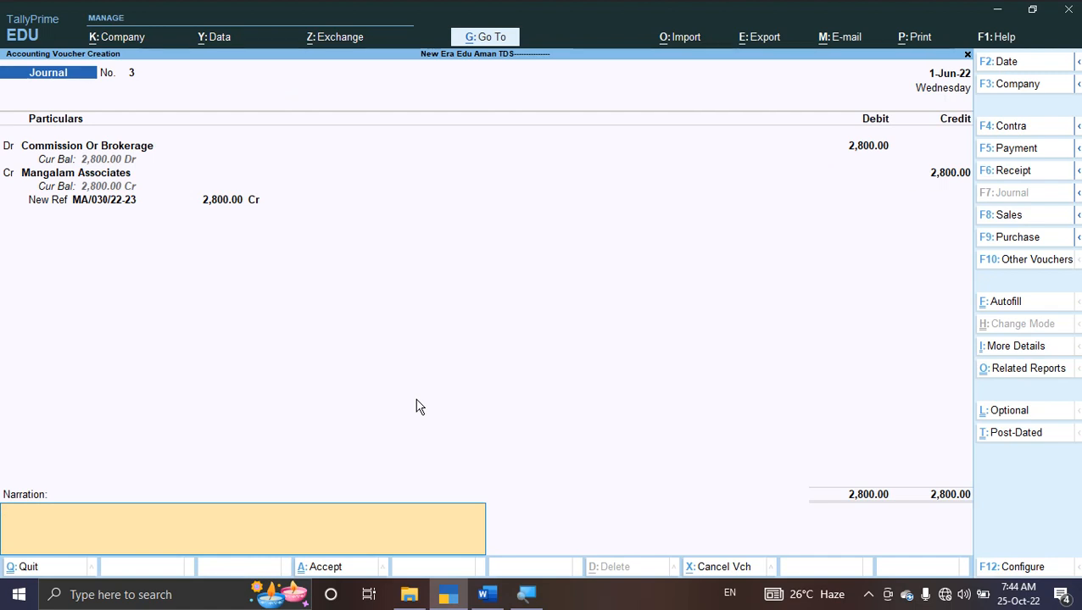
text(being d)
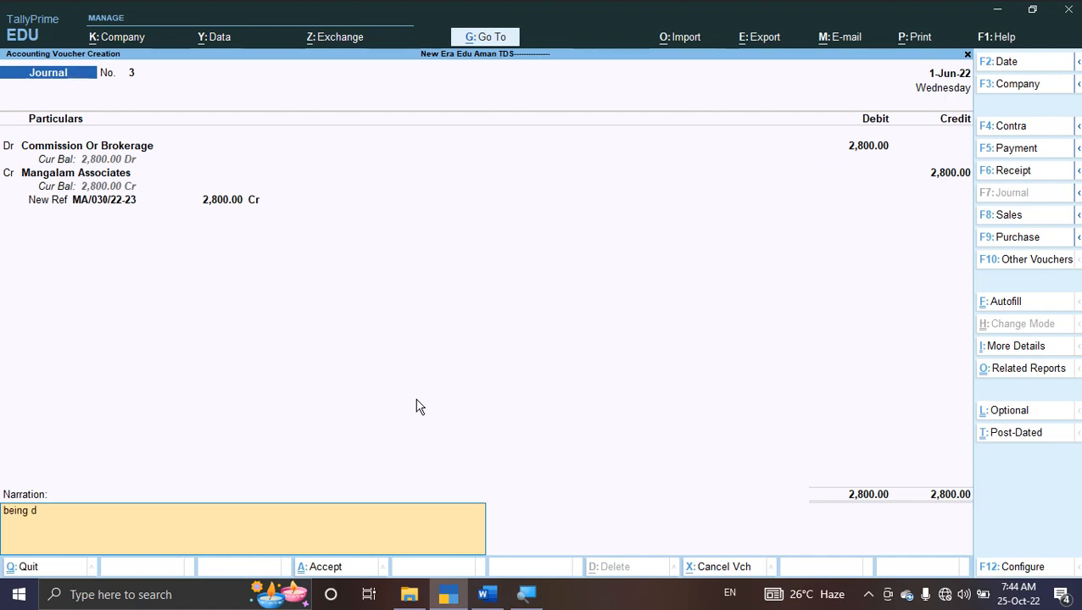
key(BackSpace)
text(exp. due)
key(Return)
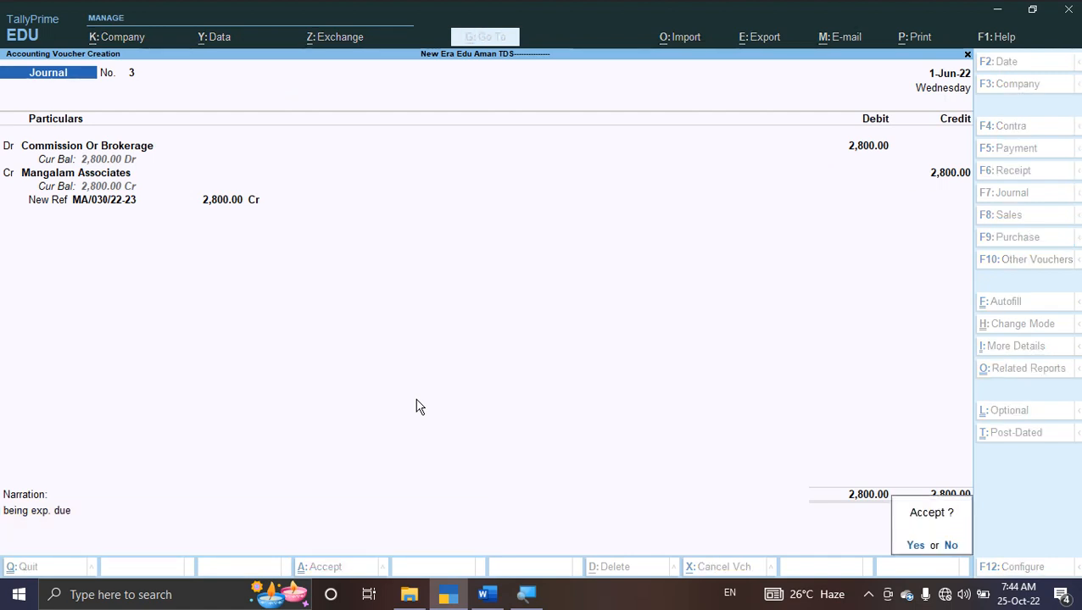
key(Return)
Switch to Word and read the note on the commission exemption limit and the sample Form 26Q
key(alt+Tab)
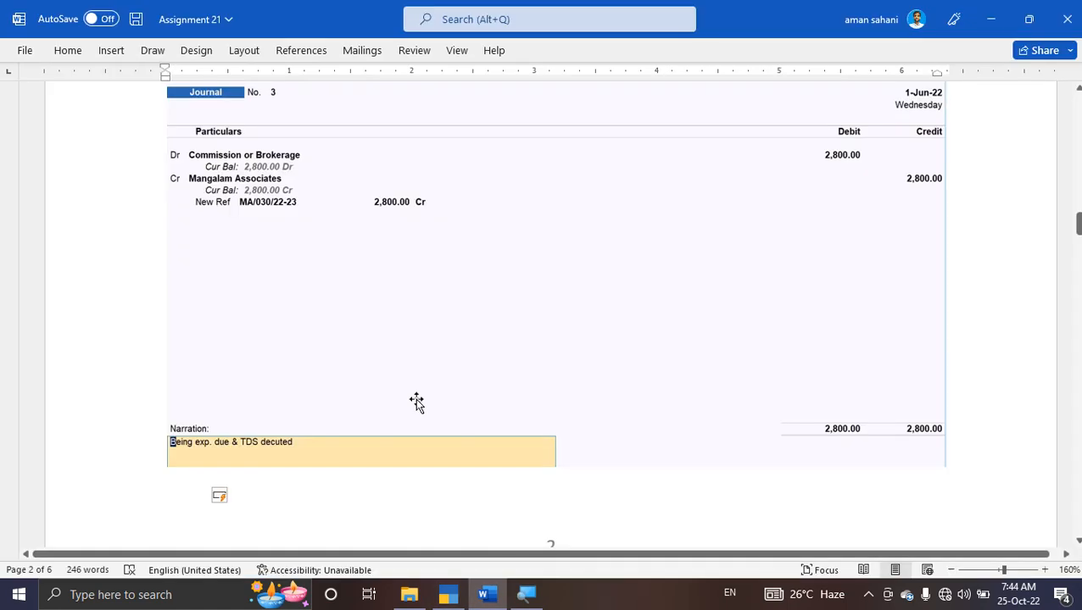
scroll(416, 403, down, 5)
scroll(416, 403, down, 1)
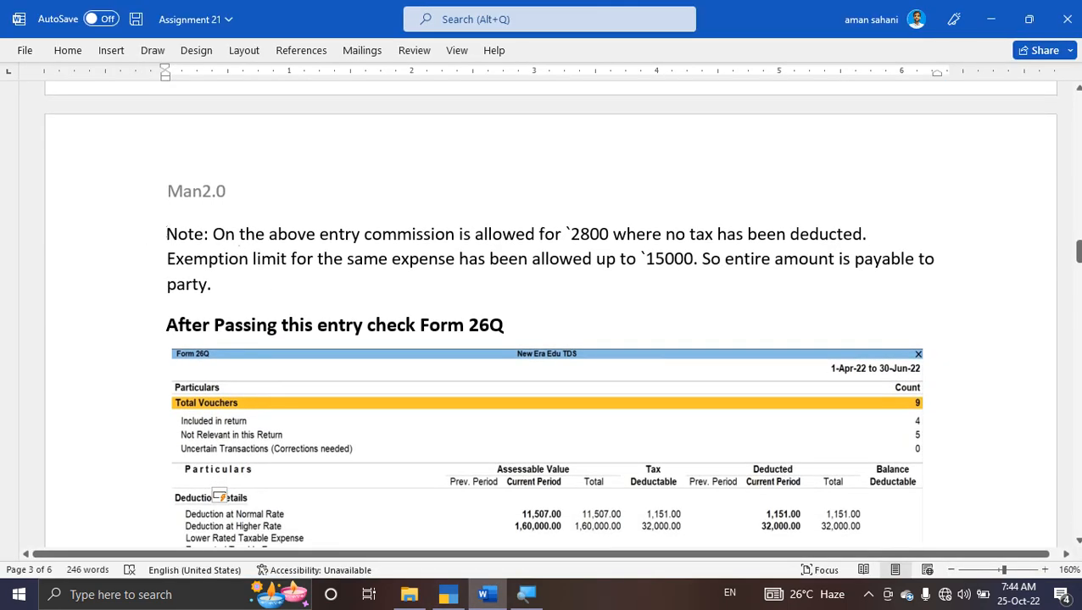
drag(168, 234, 204, 235)
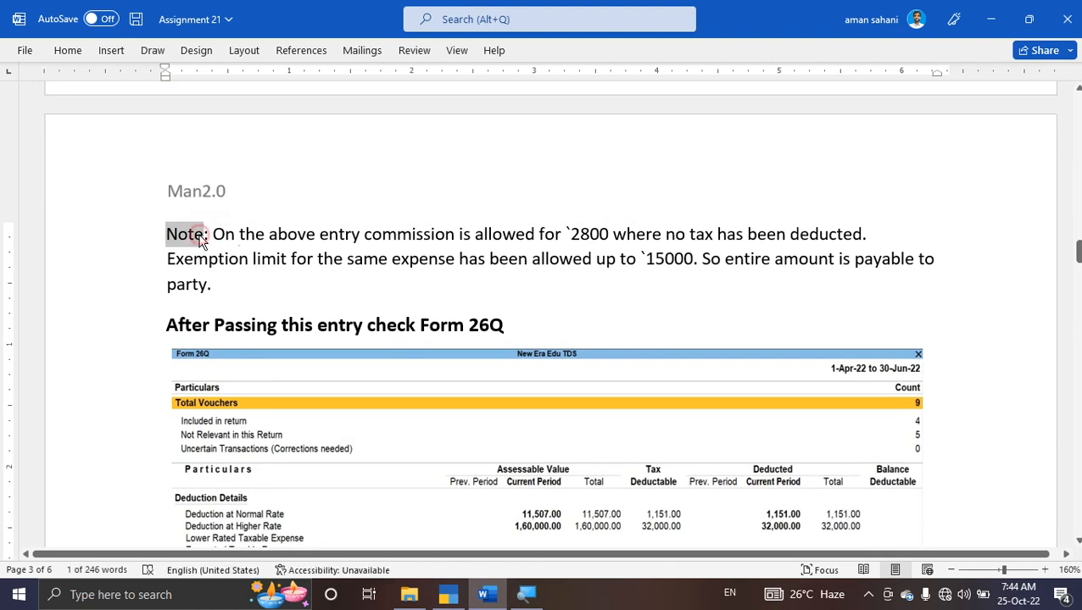
click(206, 235)
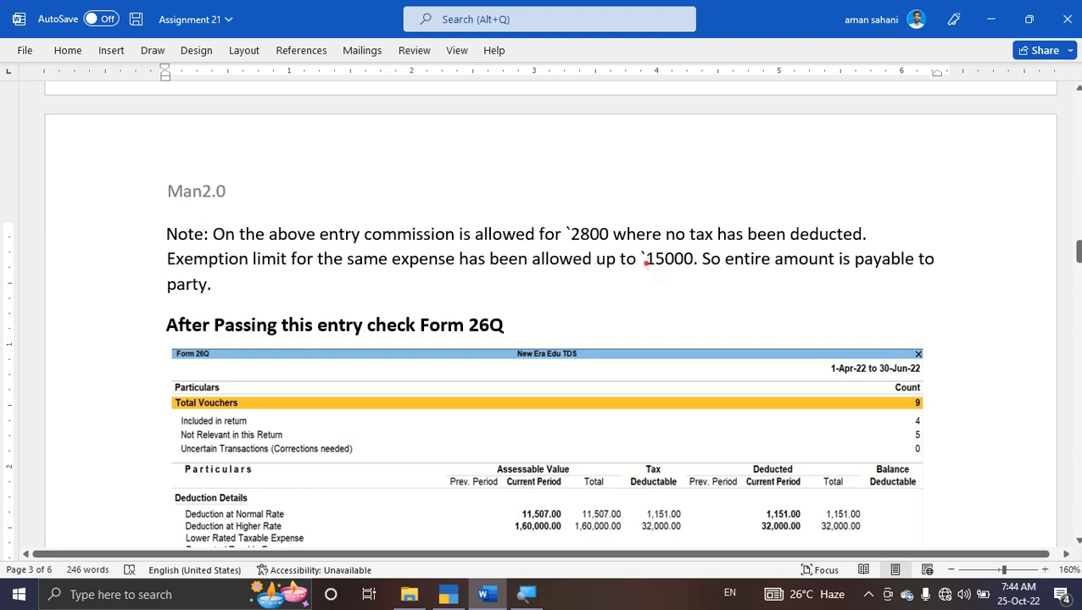
drag(645, 263, 692, 268)
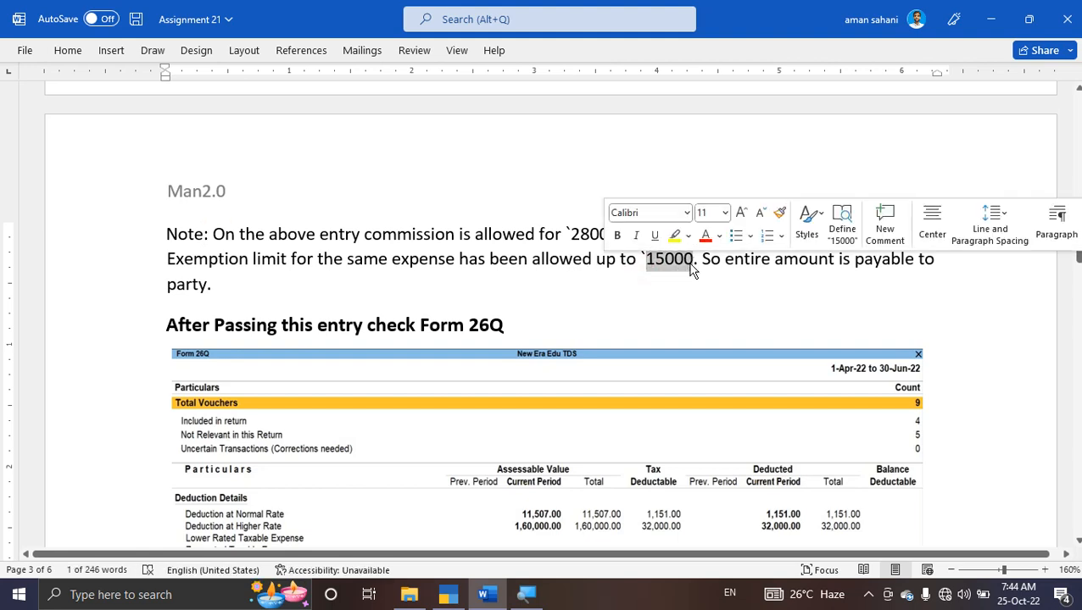
click(693, 268)
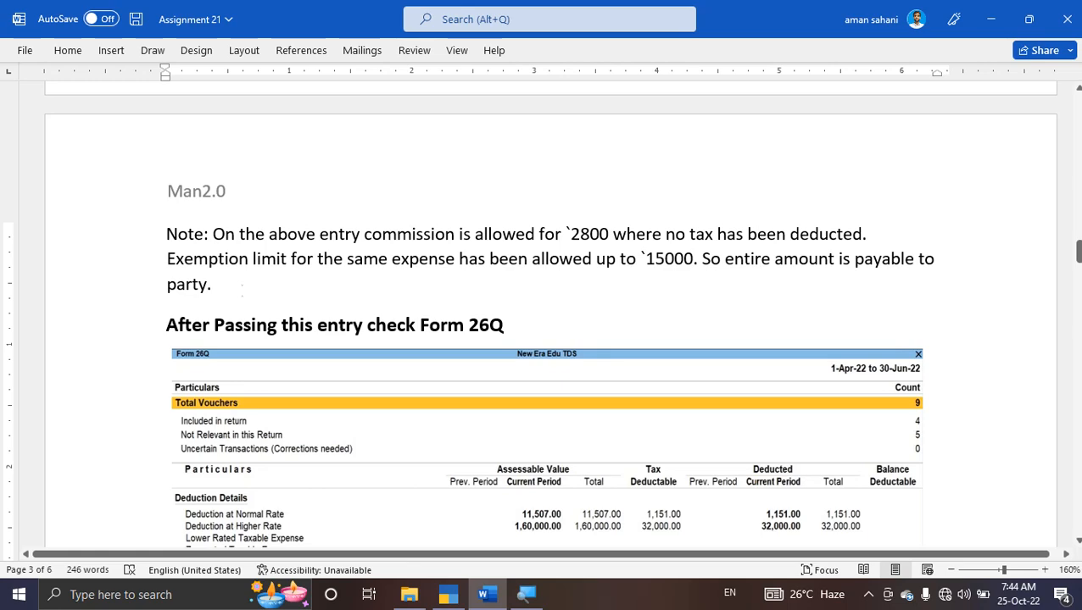
scroll(253, 302, down, 3)
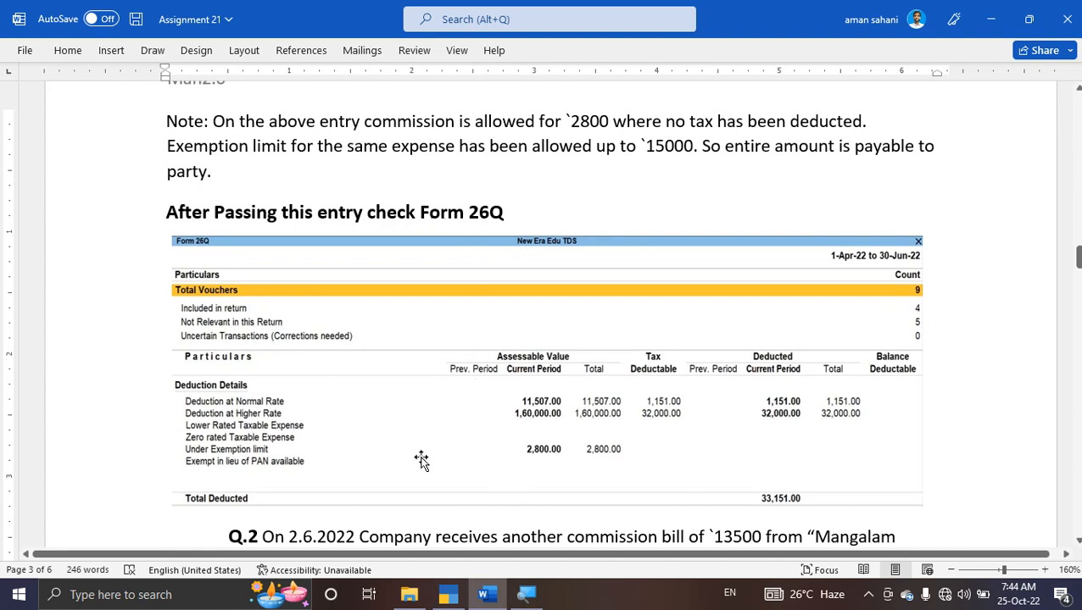
click(563, 453)
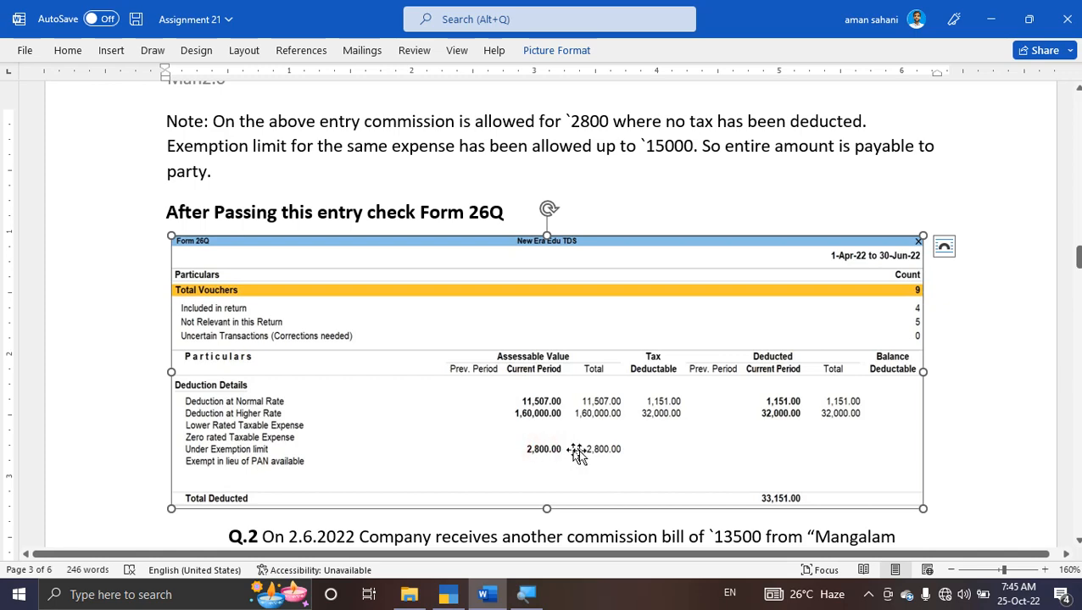
Return to TallyPrime, leave voucher entry and open the Form 26Q TDS report
key(alt+Tab)
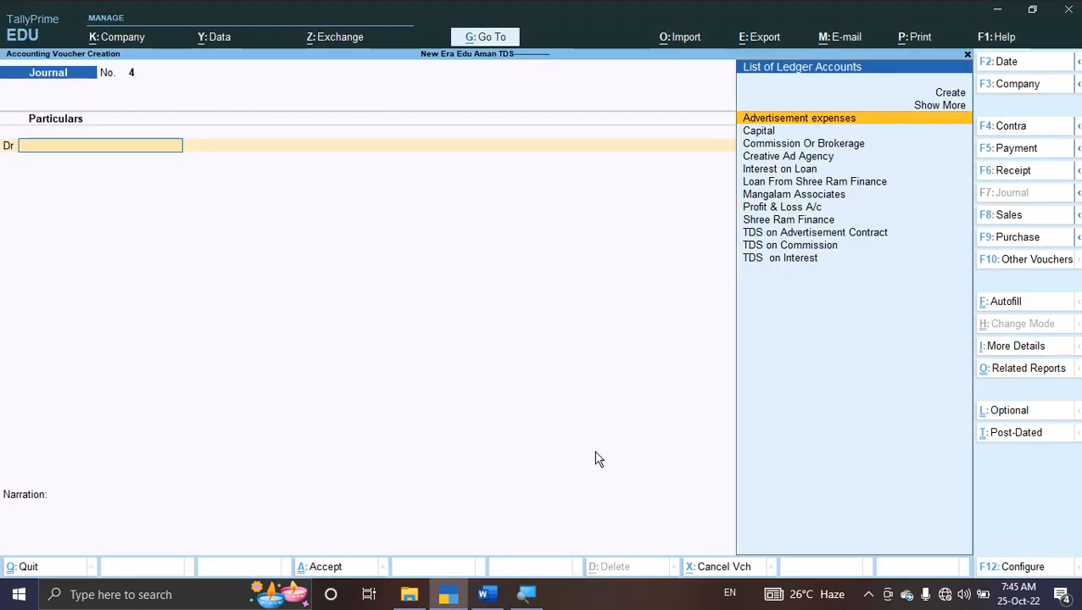
key(Escape)
key(Return)
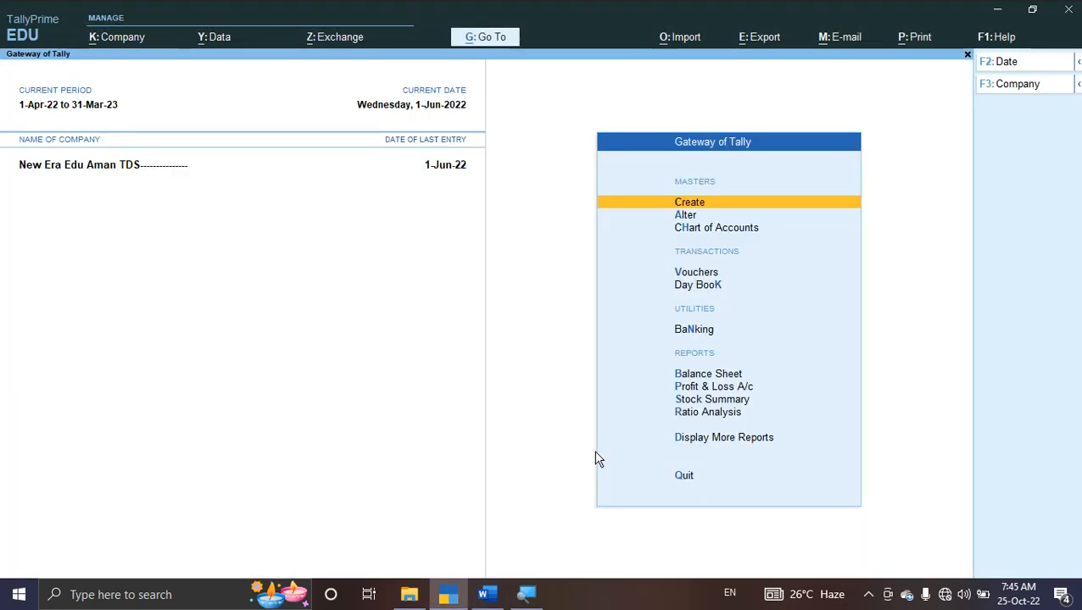
key(Escape)
key(Escape)
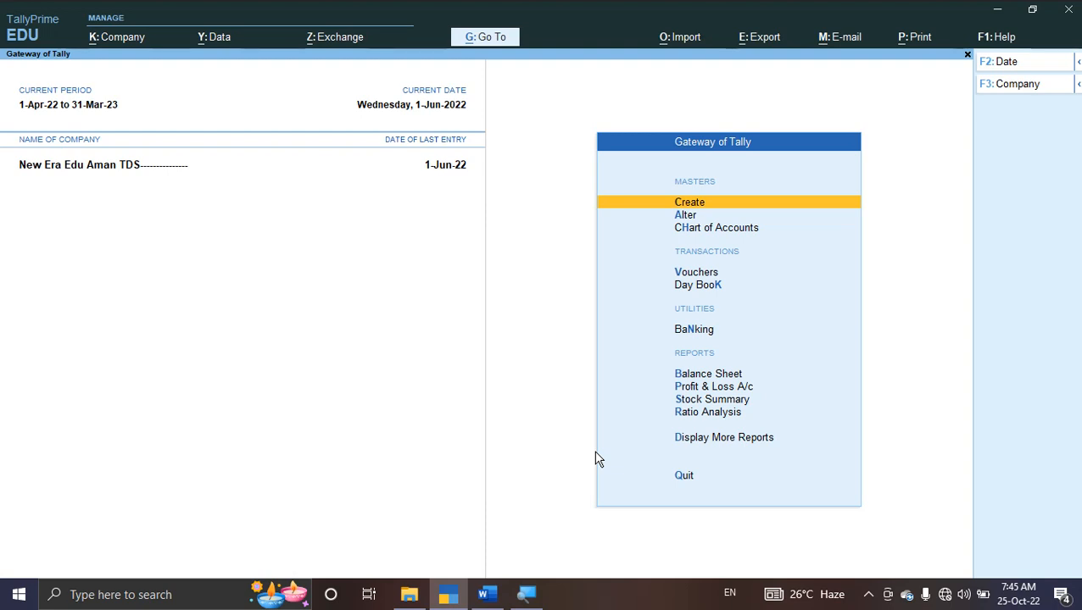
key(d)
key(o)
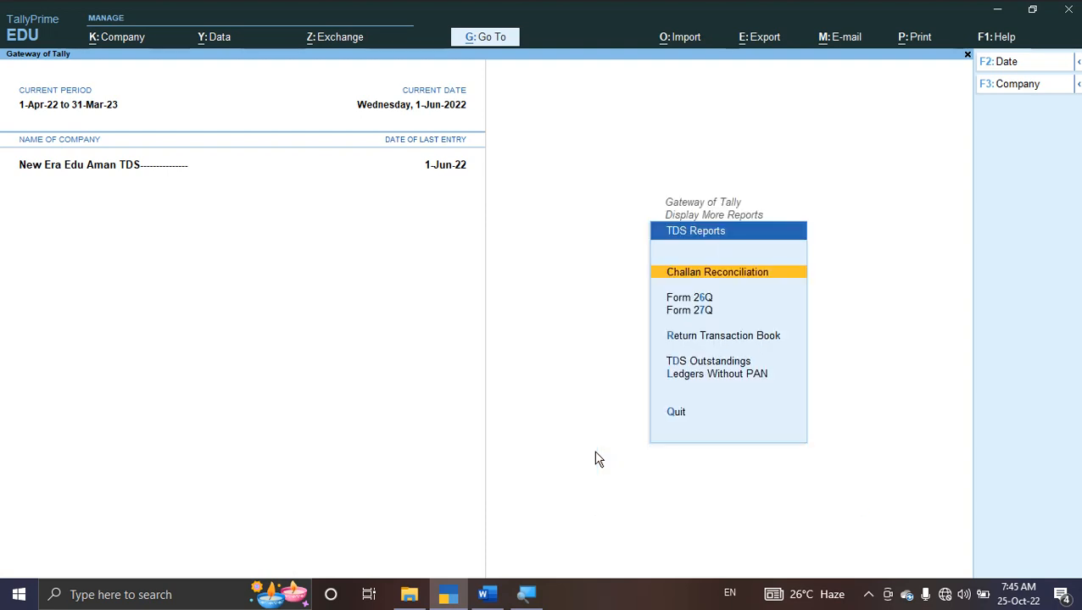
key(6)
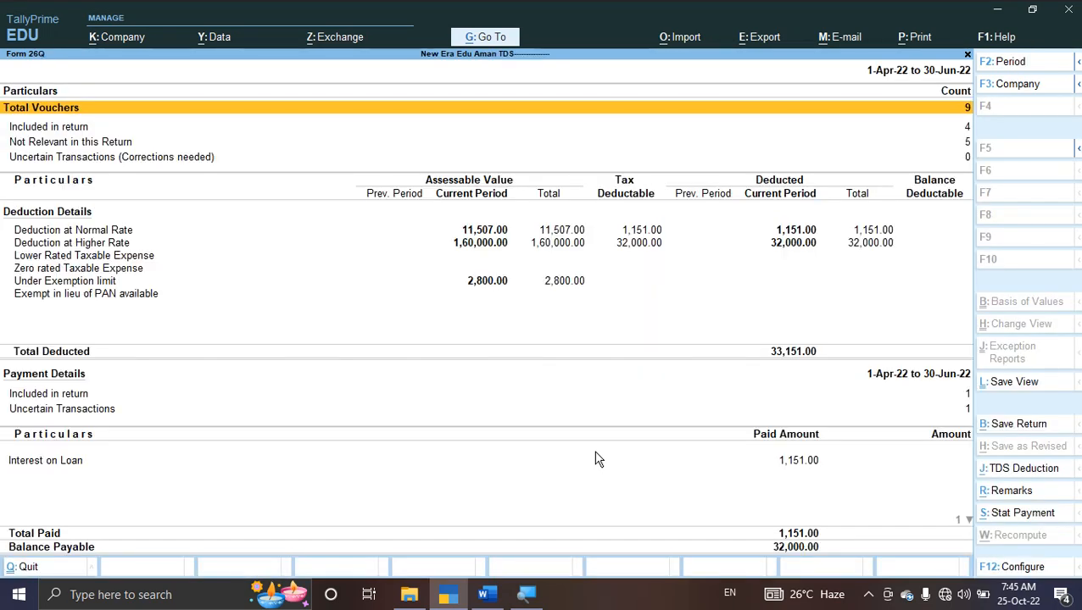
Inspect the Under Exemption limit details in Form 26Q, then return to the sample report in Word
key(Down)
key(Down)
key(Down)
key(Down)
key(Down)
key(Down)
key(Down)
key(Down)
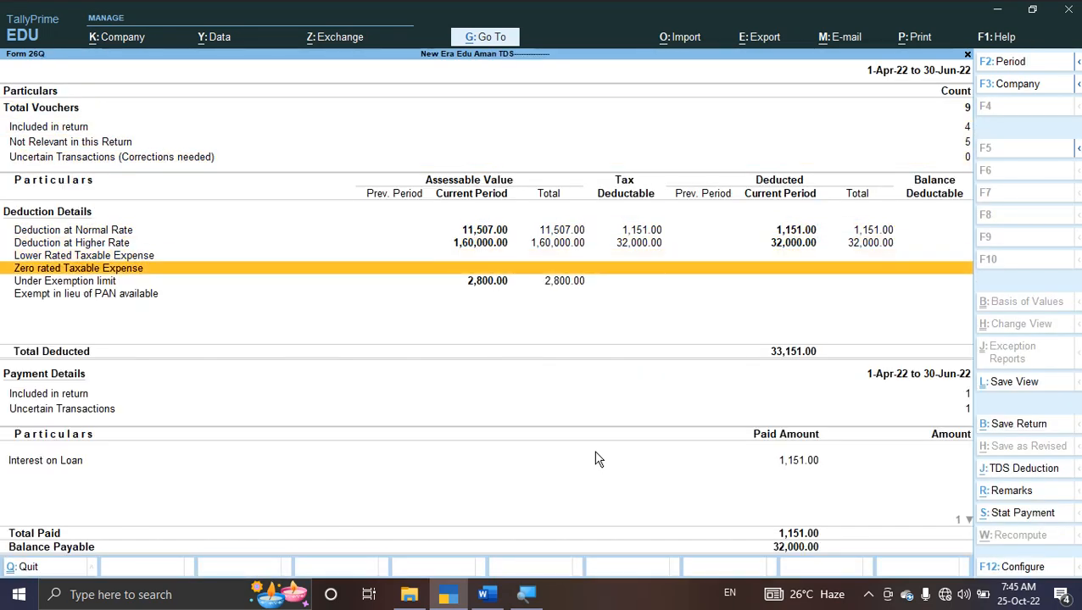
click(138, 286)
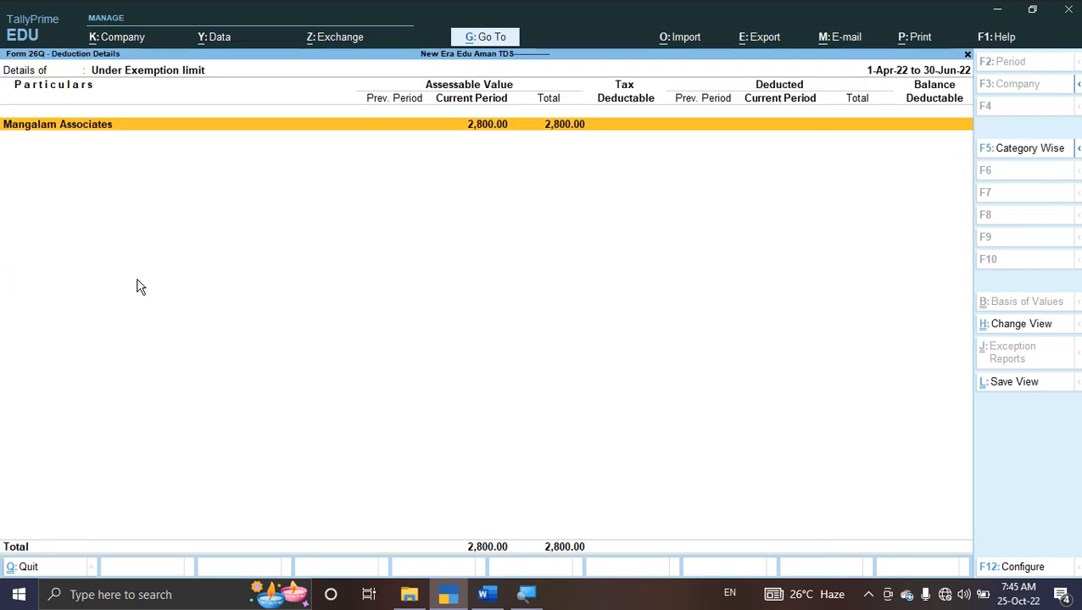
key(Escape)
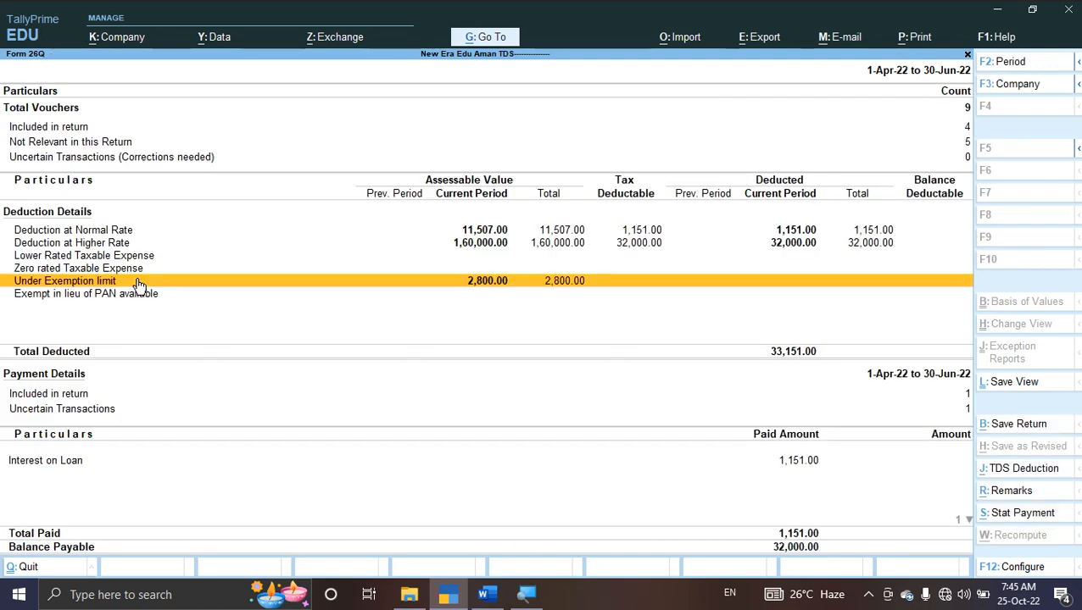
key(alt+Tab)
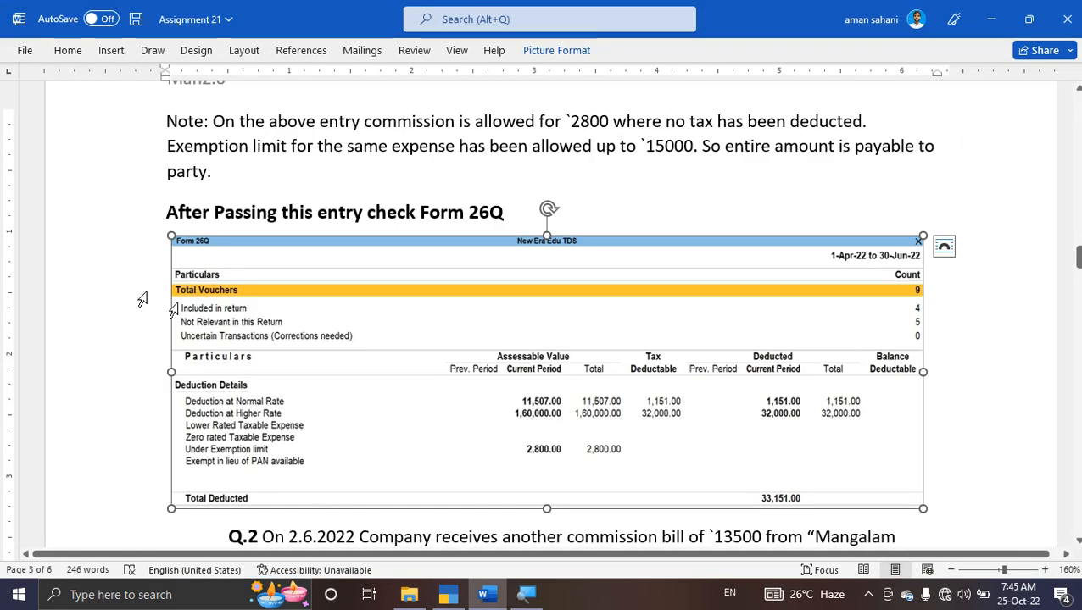
Compare the sample Form 26Q in Word with the Form 26Q report in TallyPrime
scroll(308, 347, down, 3)
scroll(308, 344, down, 1)
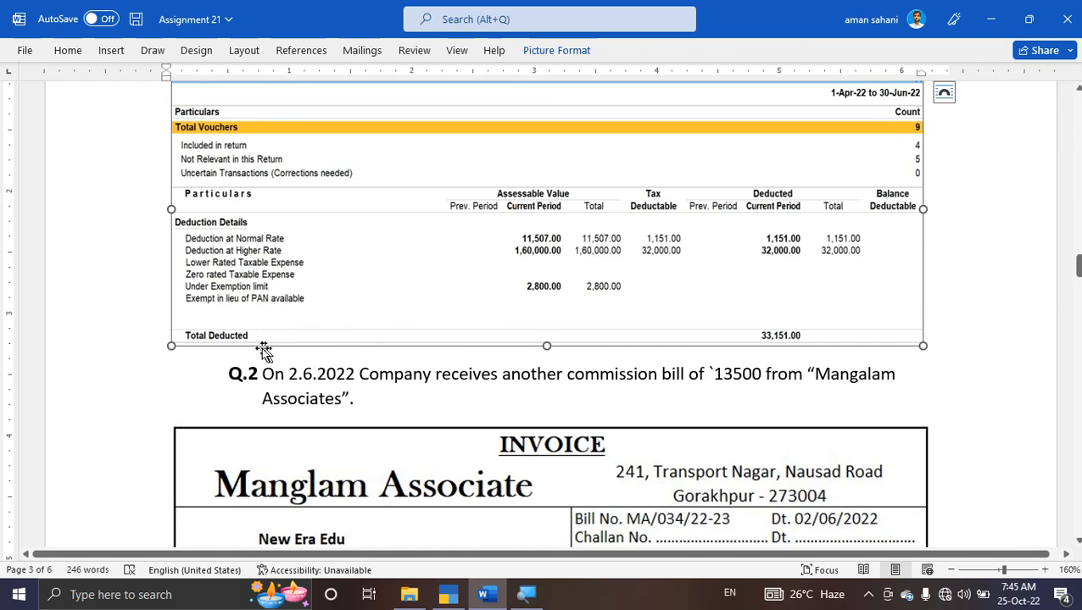
key(alt+Tab)
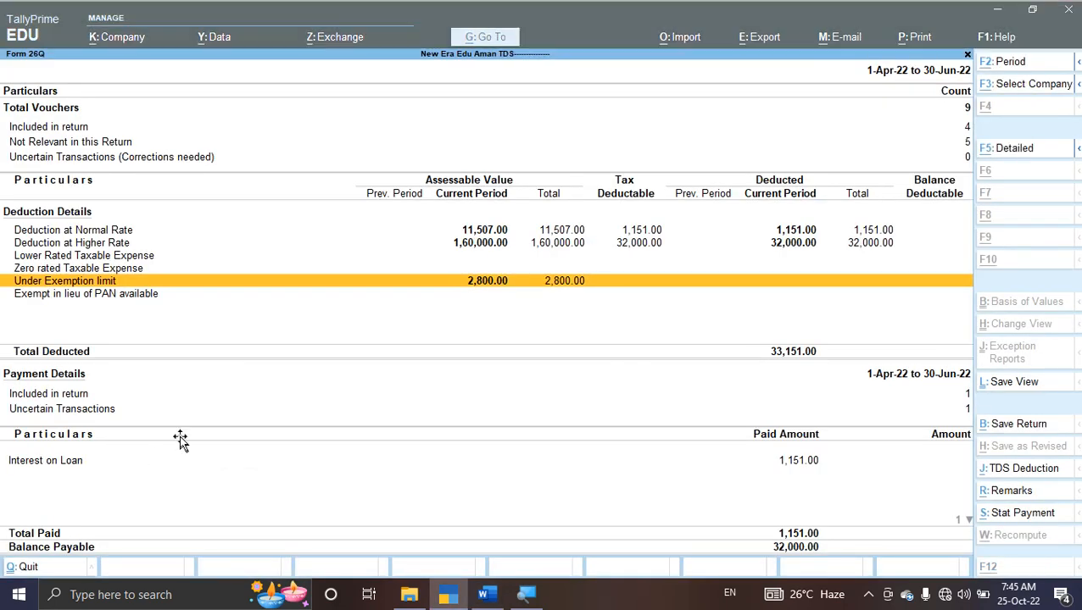
key(alt+Tab)
key(alt+Tab)
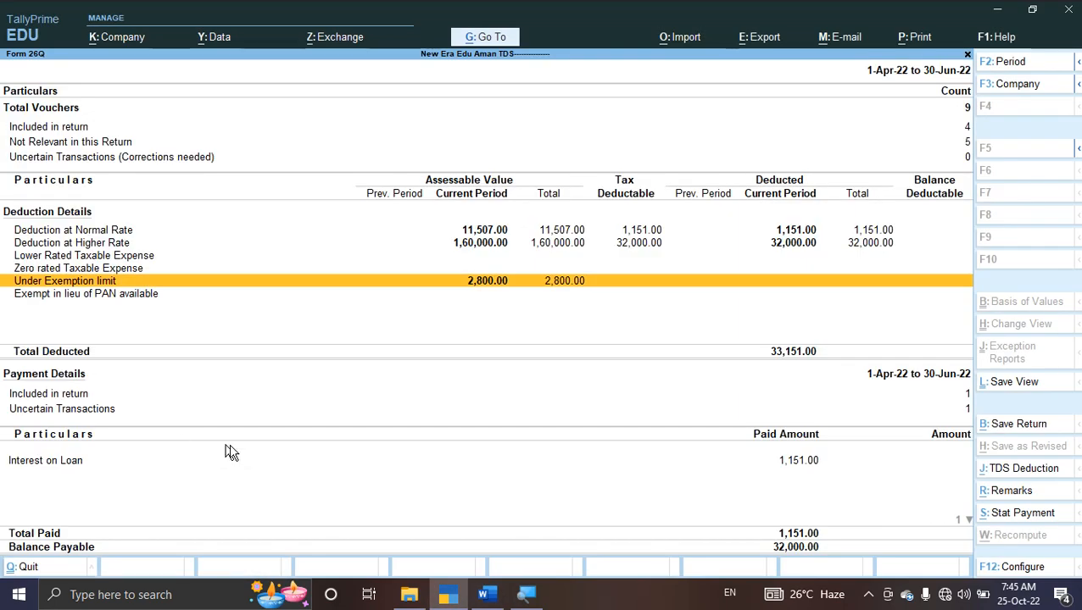
Return to Word and read the Q.2 commission bill, the exemption limit explanation and the sample journal entry
key(alt+Tab)
scroll(229, 443, down, 5)
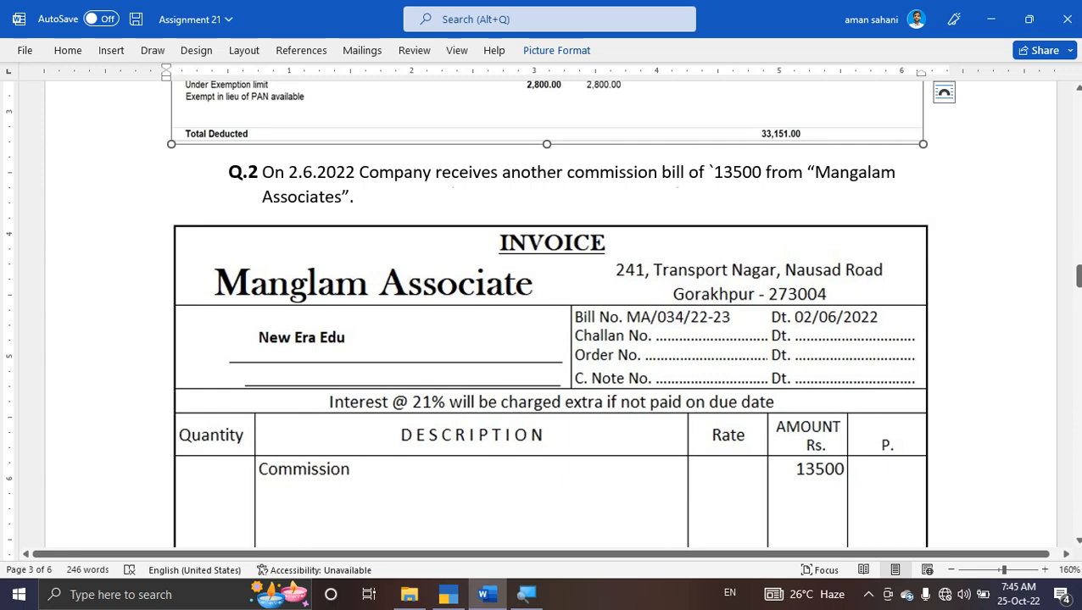
scroll(560, 424, down, 3)
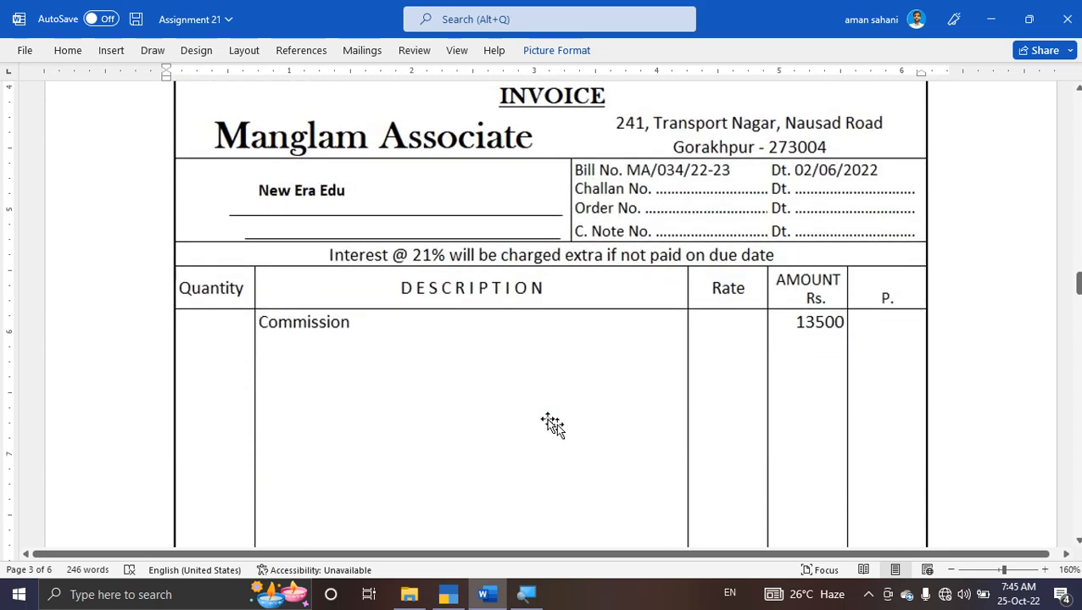
scroll(529, 416, down, 2)
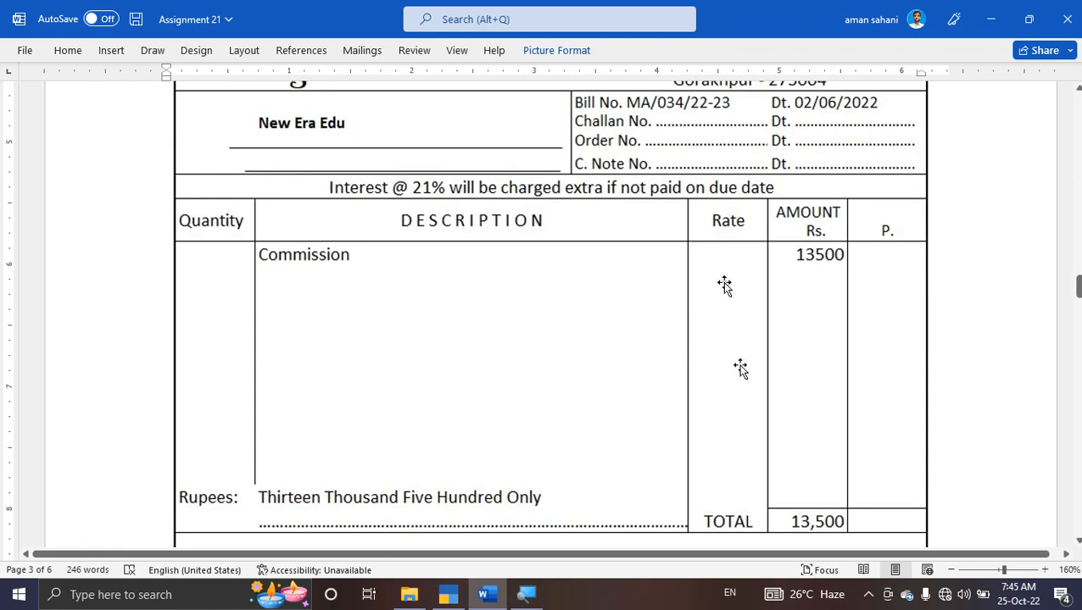
scroll(580, 307, down, 1)
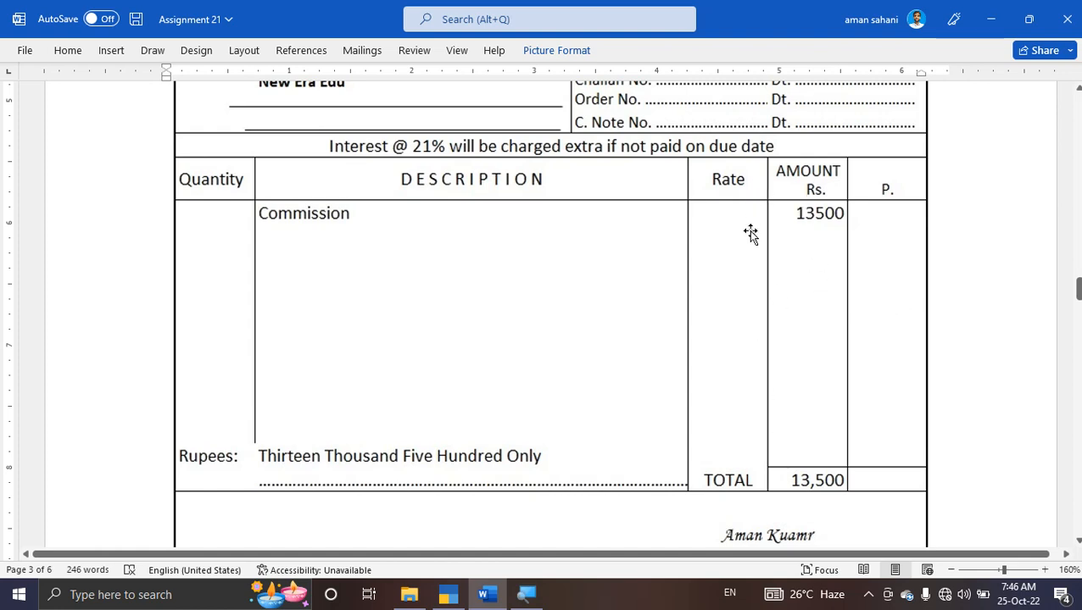
scroll(464, 319, down, 1)
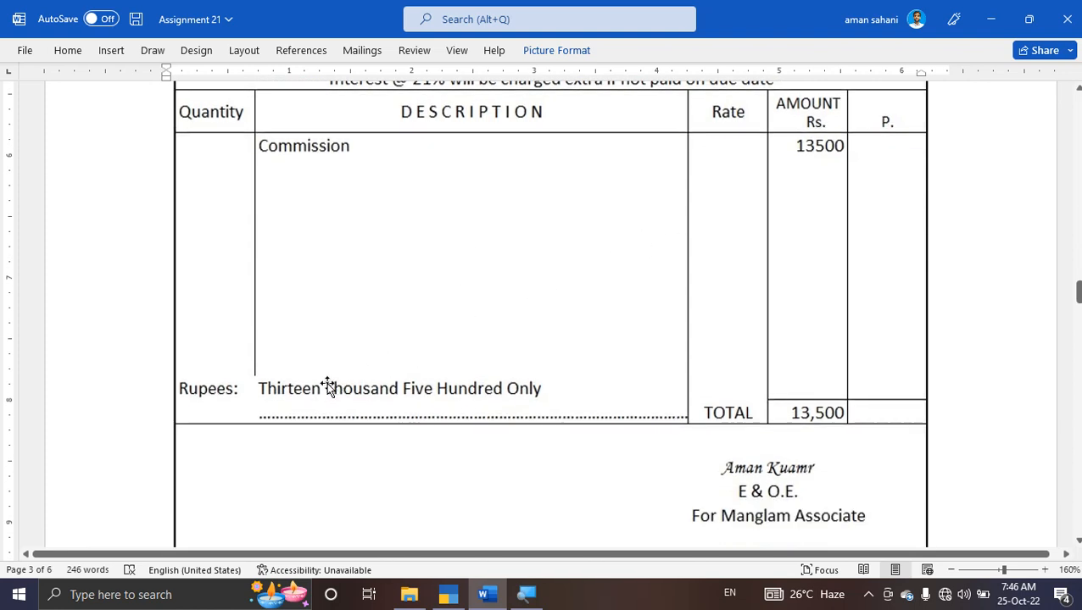
scroll(327, 384, down, 5)
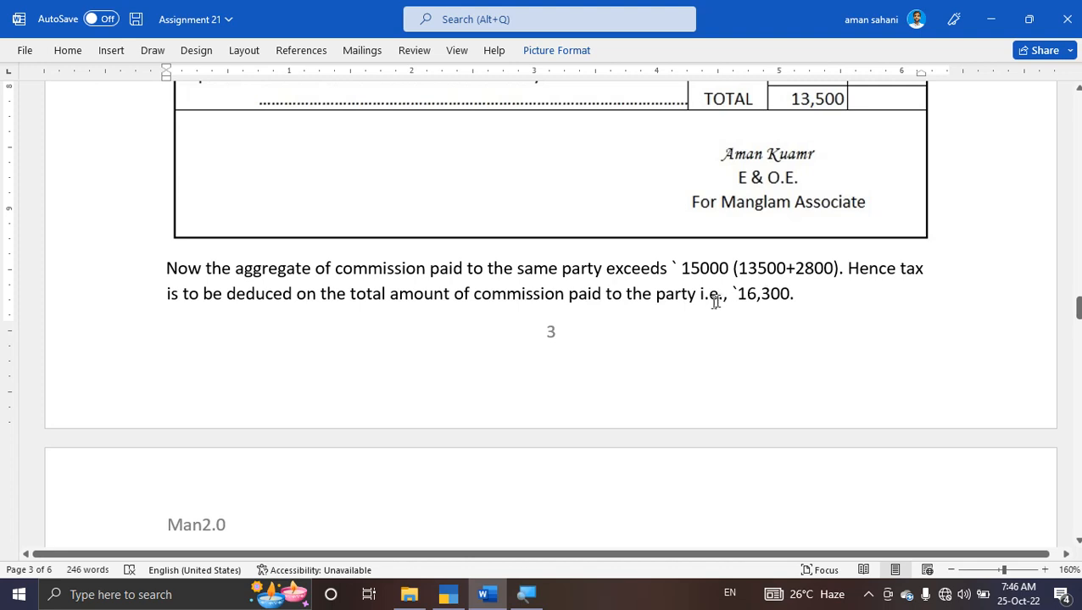
scroll(716, 272, down, 6)
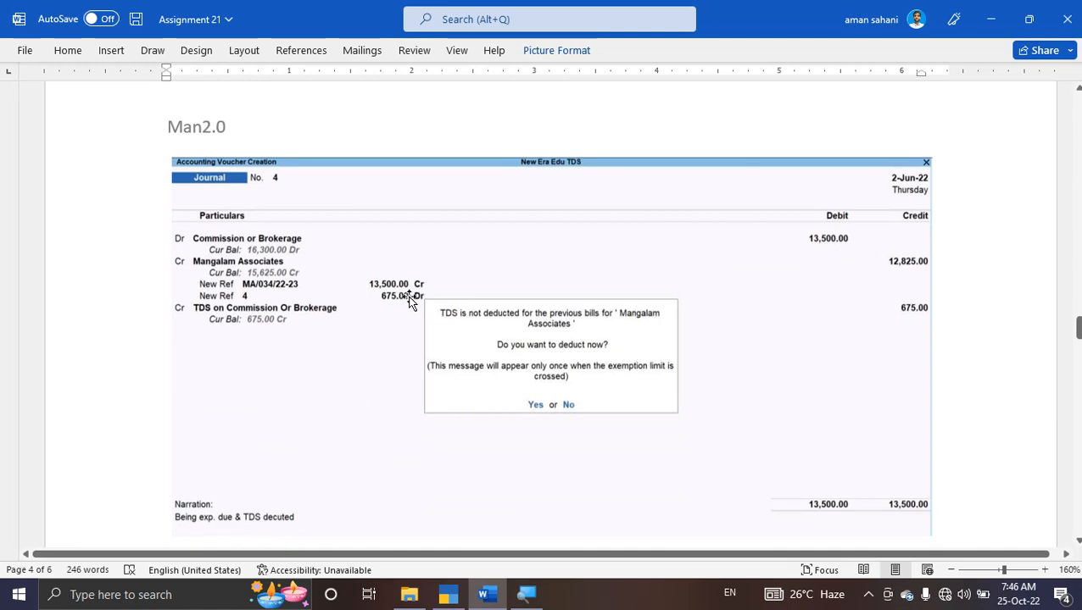
Return to TallyPrime, leave the Form 26Q report and start a journal voucher dated 2-6-2022
key(alt+Tab)
key(Escape)
key(Escape)
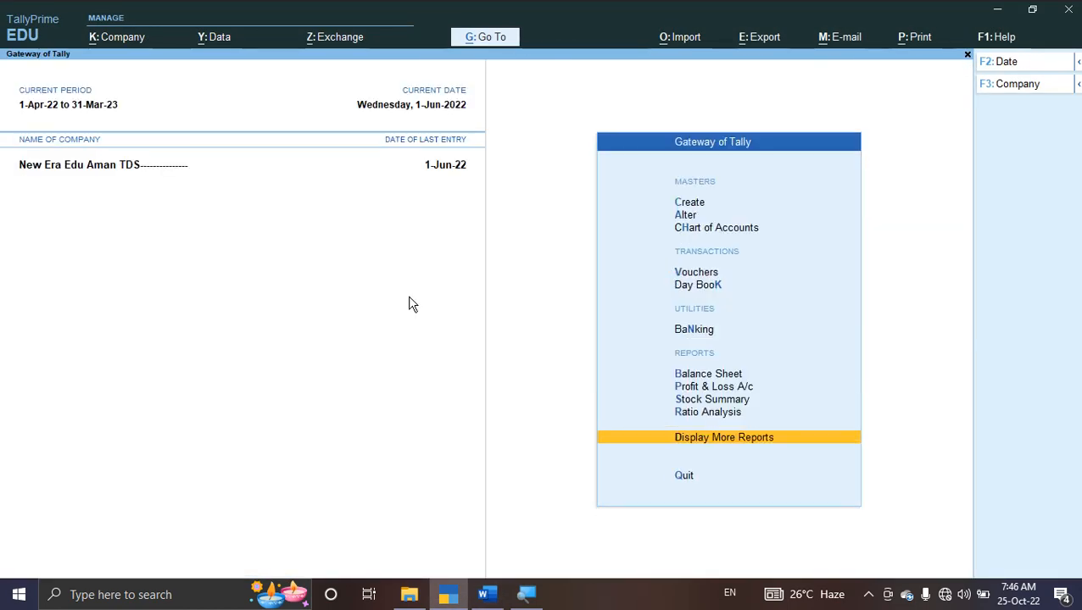
key(Escape)
key(Escape)
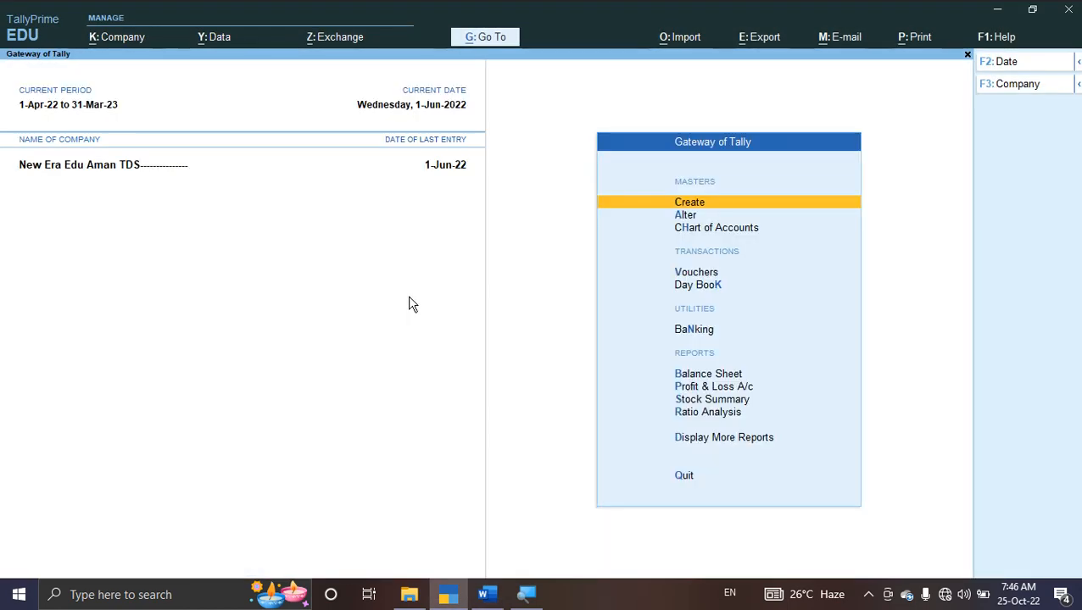
key(v)
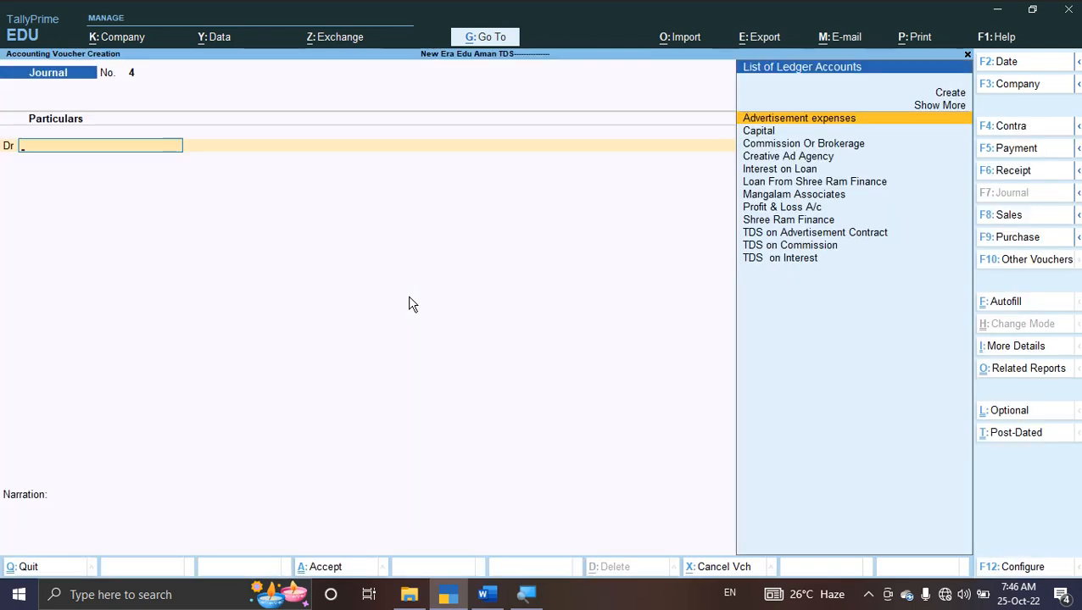
key(F2)
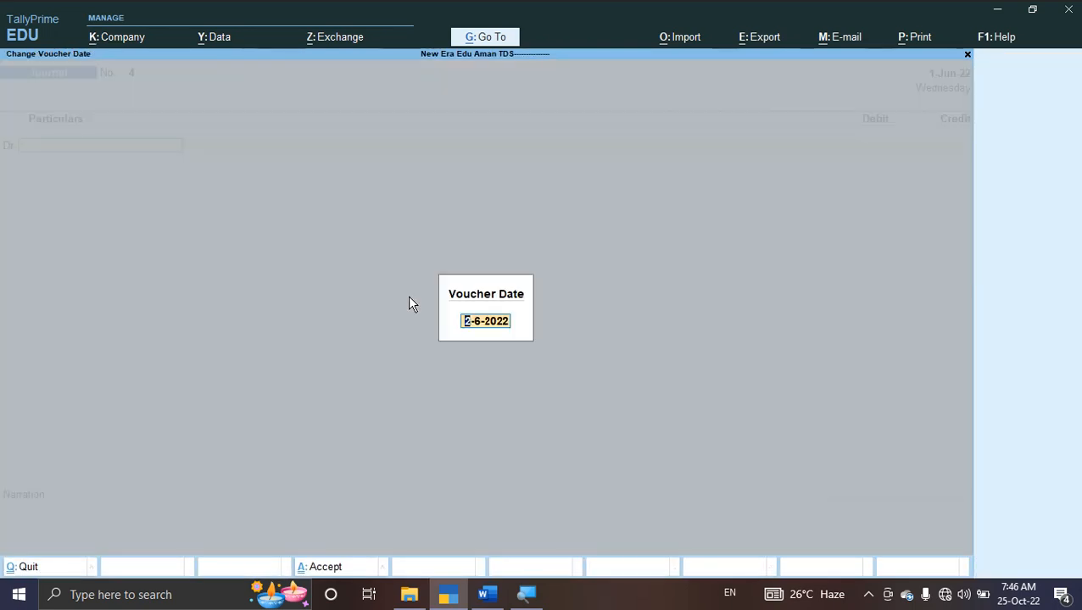
key(alt+Tab)
key(alt+Tab)
text(2-6)
key(Return)
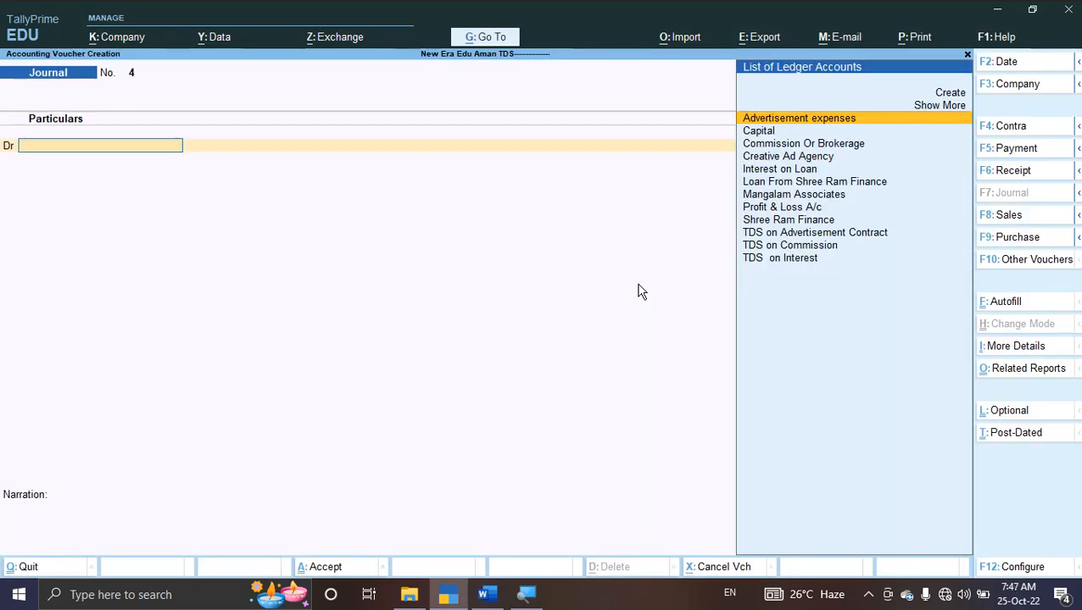
Debit the Commission Or Brokerage ledger with 13,500
text(Co)
key(Return)
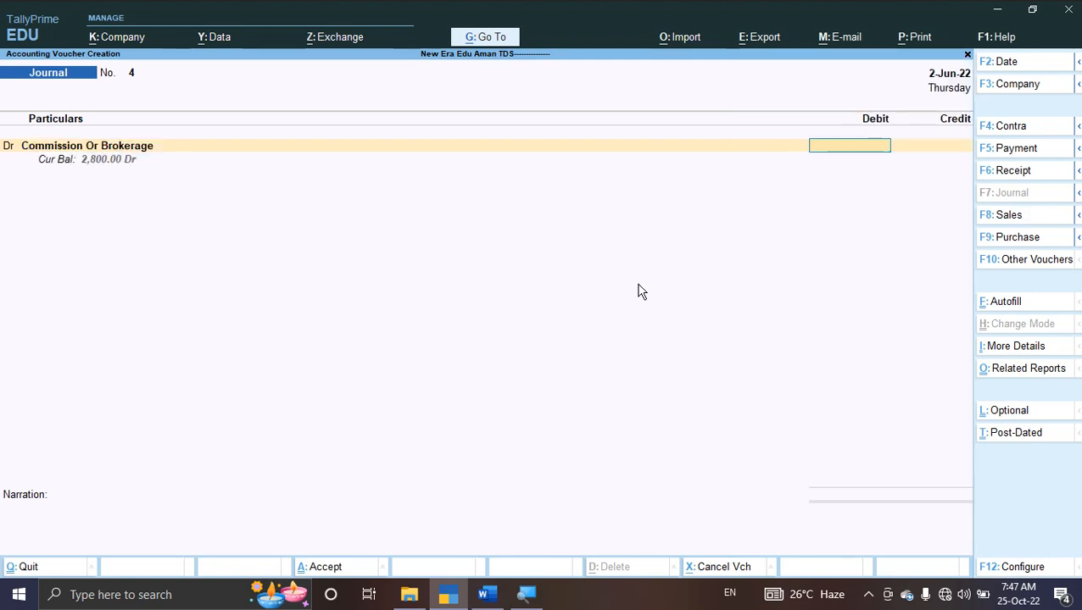
text(13,5)
text(00)
key(Return)
Credit Mangalam Associates with 12,825 and open its bill-wise details
key(Return)
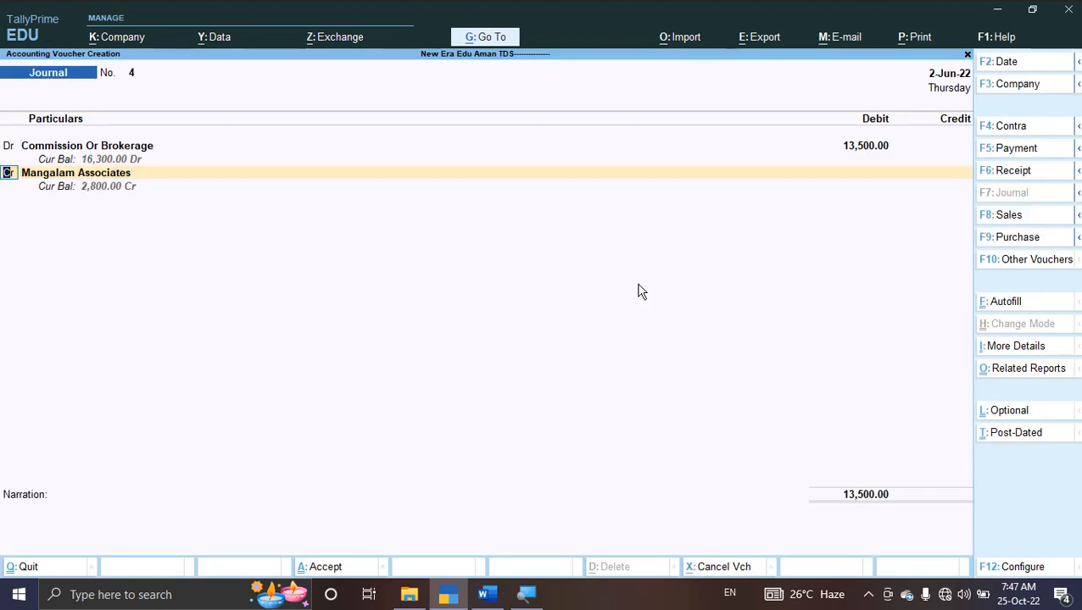
key(Return)
key(Return)
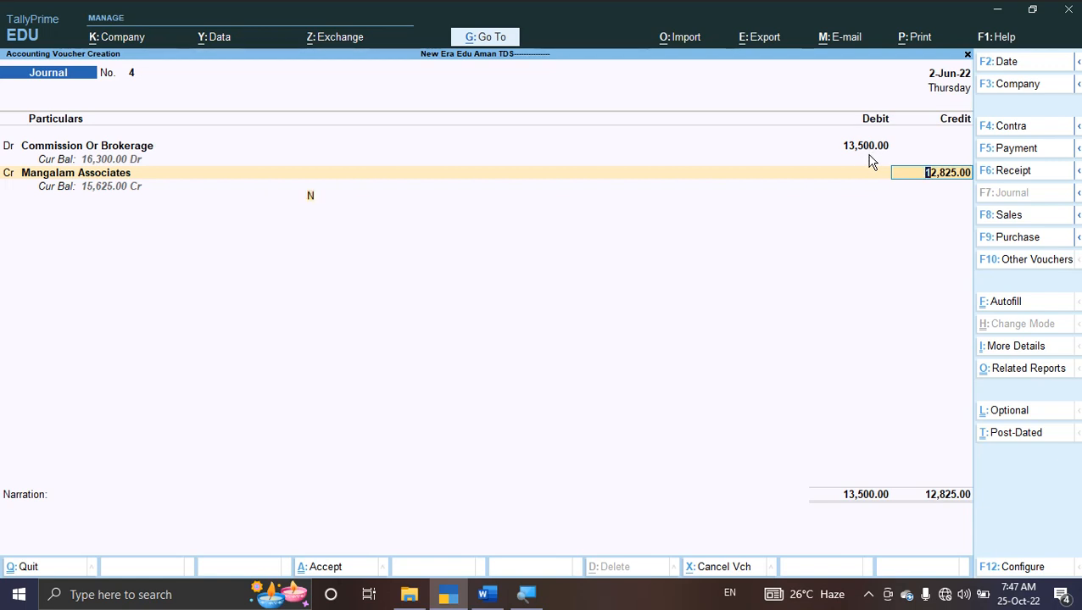
key(Return)
key(Return)
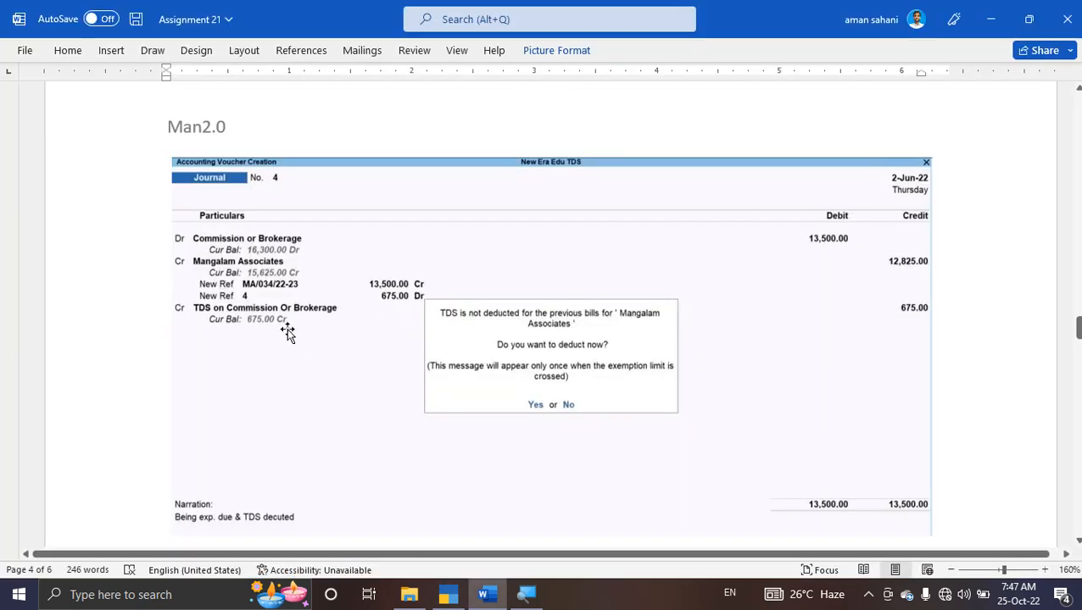
Add the new bill reference MA/034/22-23 for 13,500 Cr, checking the bill number against the sample entry in Word
key(alt+Tab)
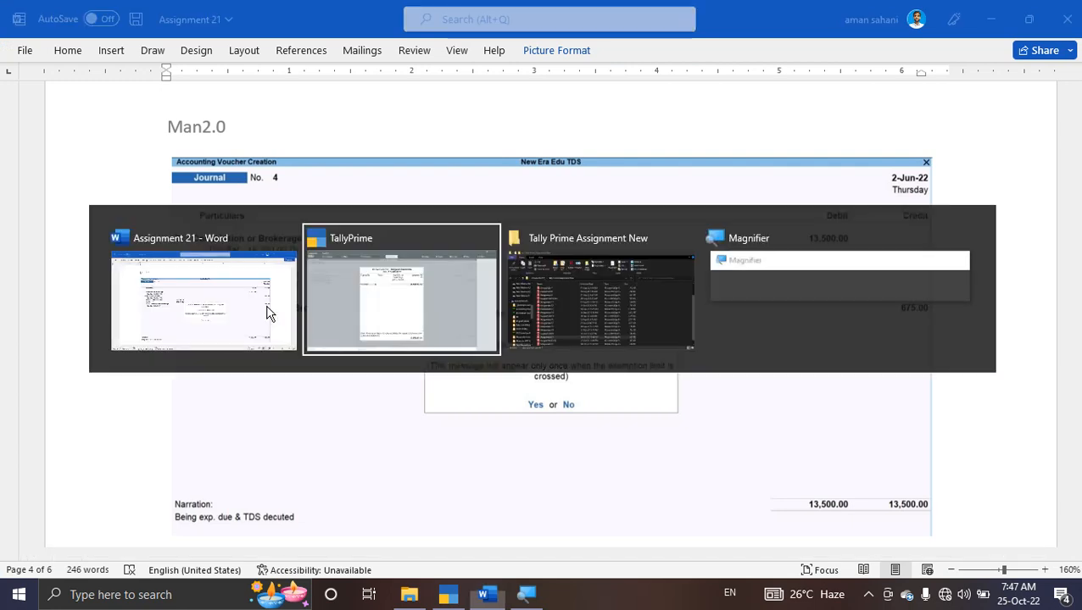
text(MA/03)
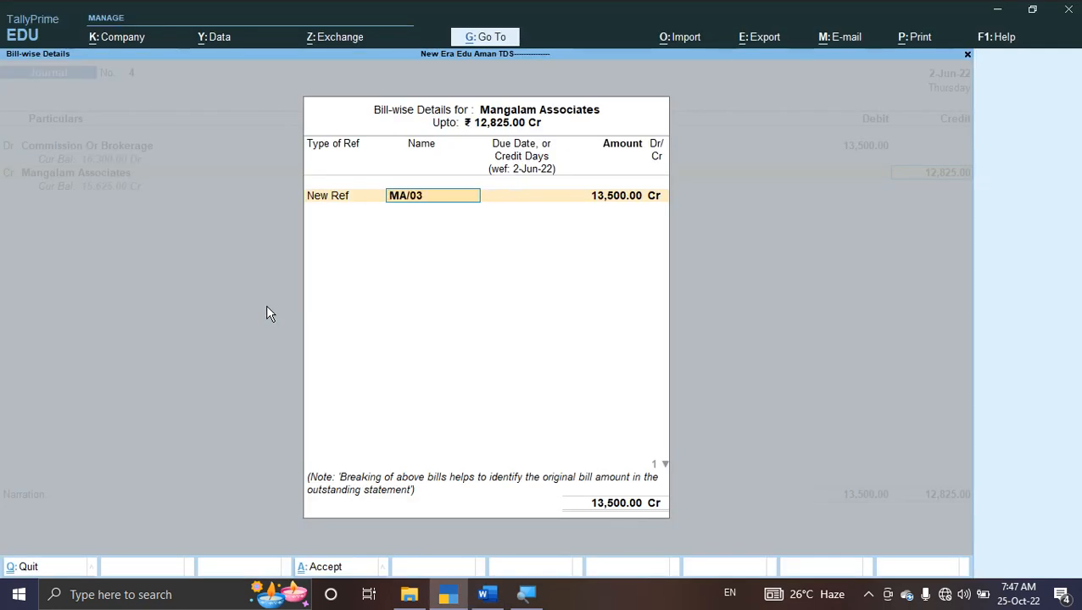
text(4/22-23)
key(alt+Tab)
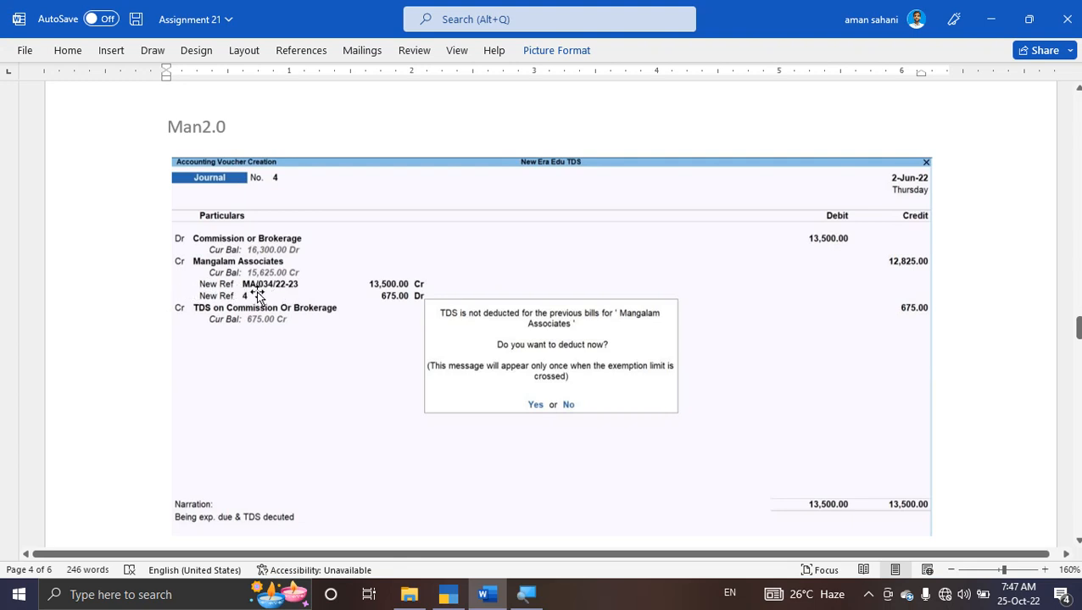
key(alt+Tab)
text(3)
key(Return)
key(Return)
key(Return)
key(Return)
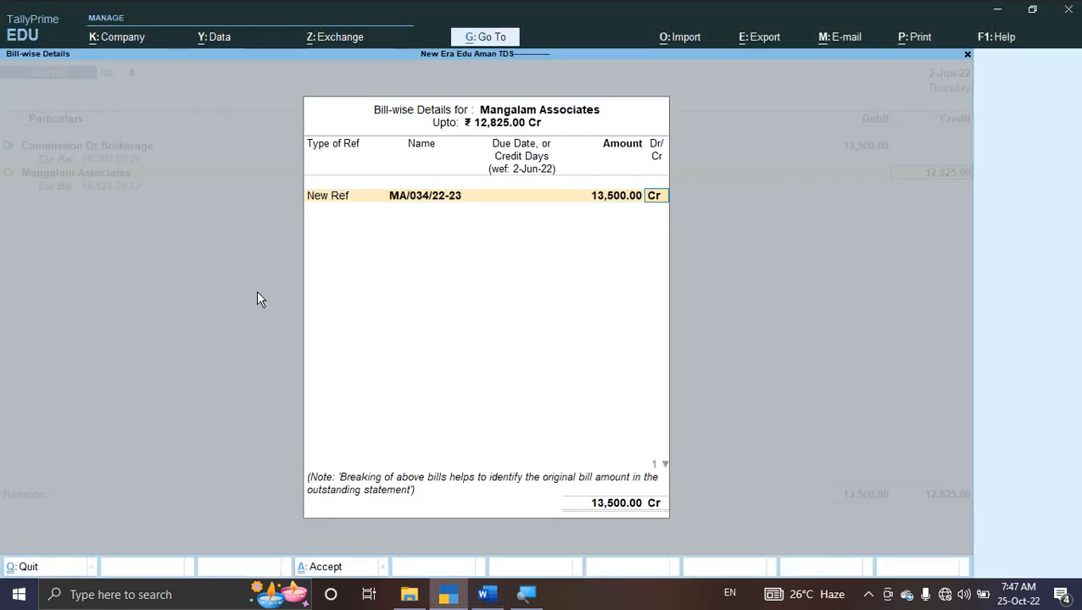
Add a second new reference named 4 for 675.00 Dr, checking it against the Word sample, and finish the bill-wise details
key(Return)
text(4)
key(Return)
key(Return)
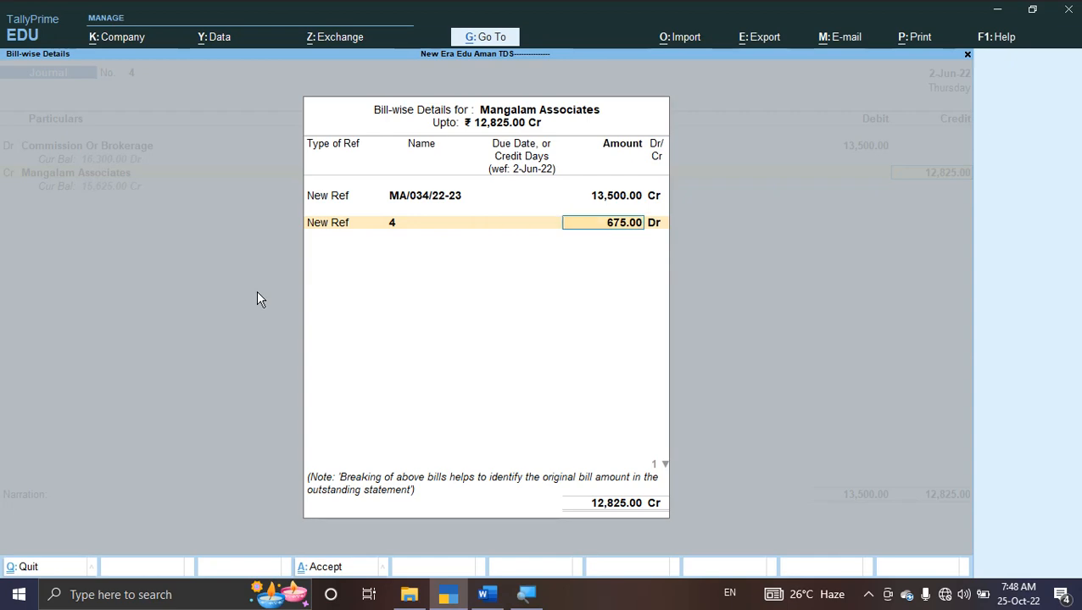
key(alt+Tab)
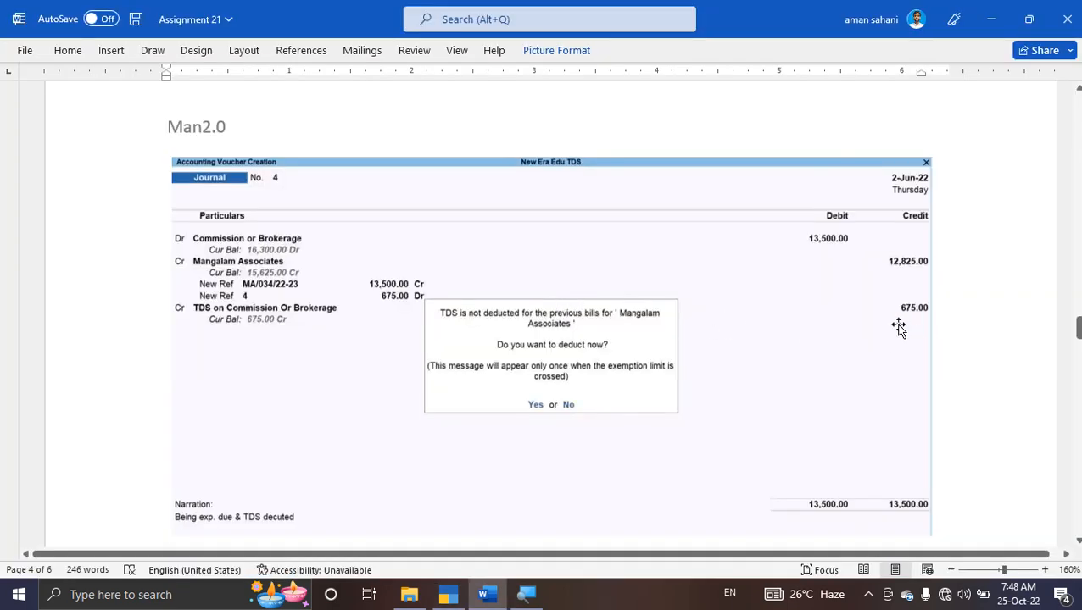
key(alt+Tab)
key(Return)
key(Return)
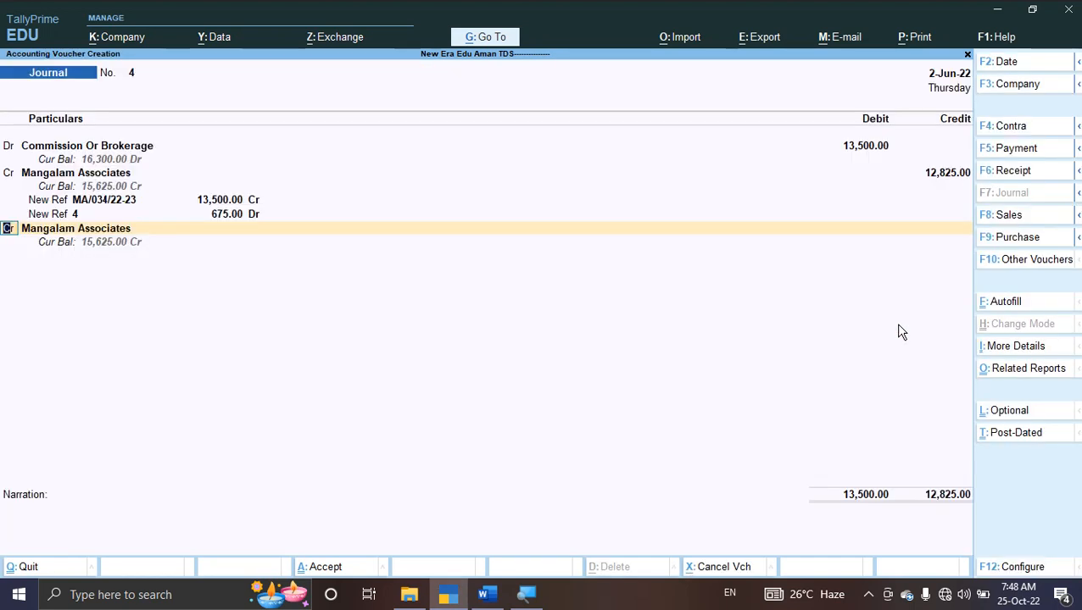
Credit the TDS on Commission ledger with 675.00 as the third line of the voucher
key(Return)
text(d)
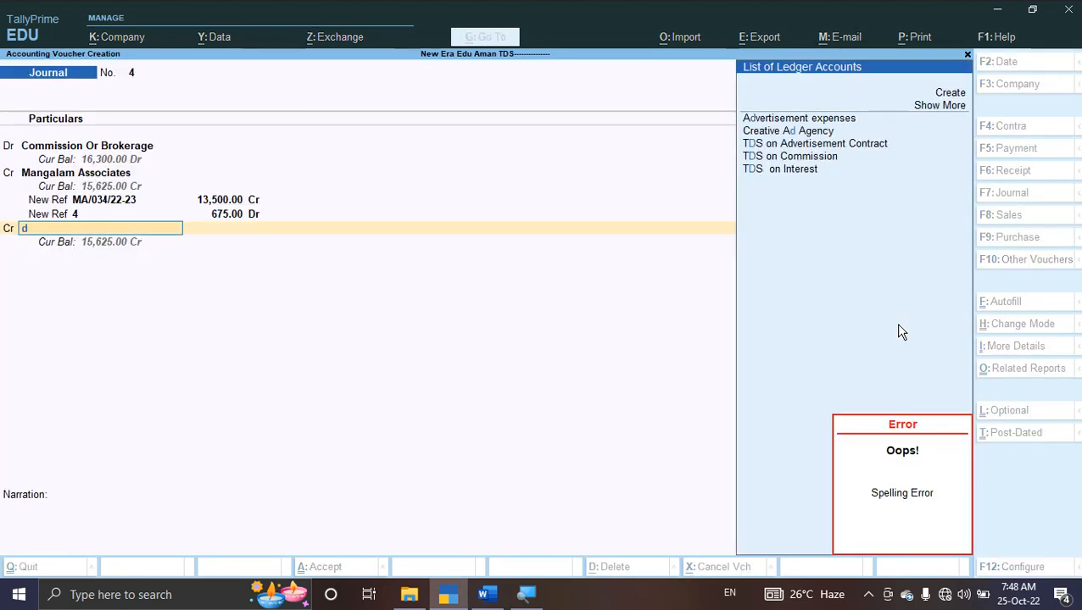
key(Down)
key(Down)
key(Down)
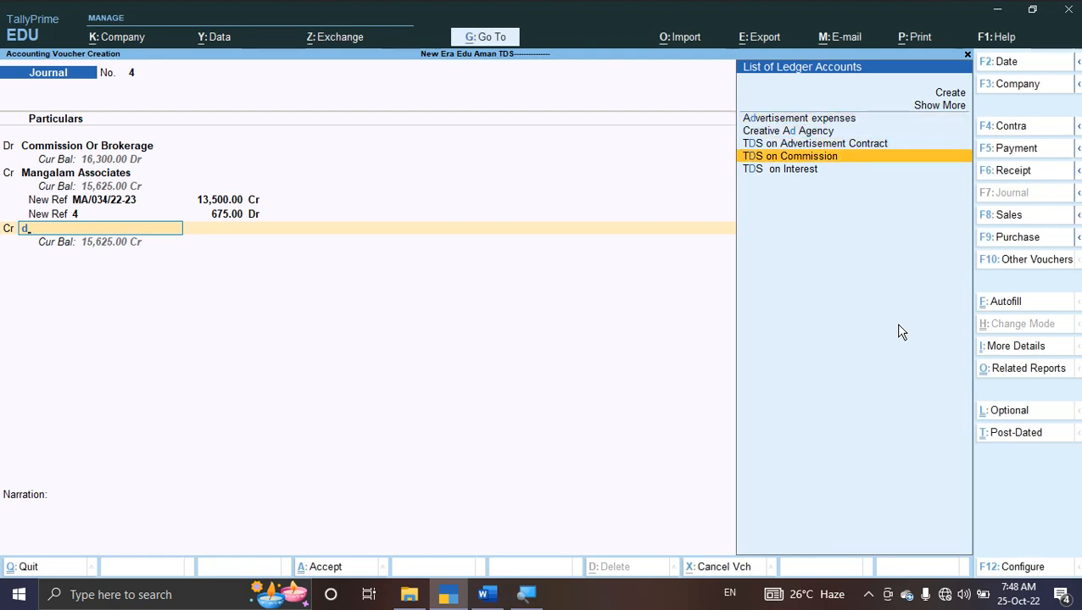
key(Return)
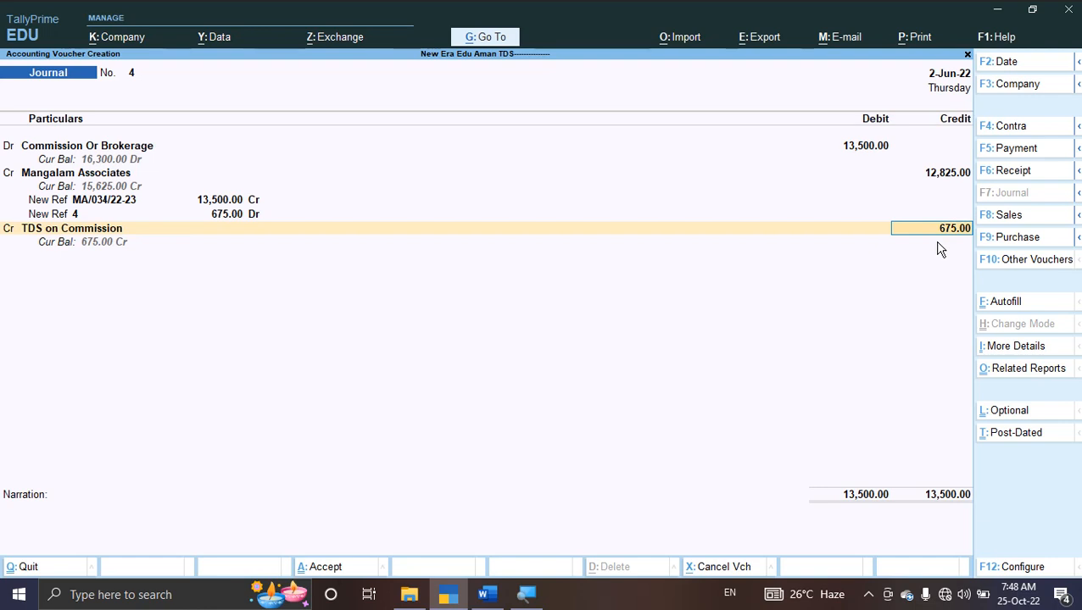
key(Return)
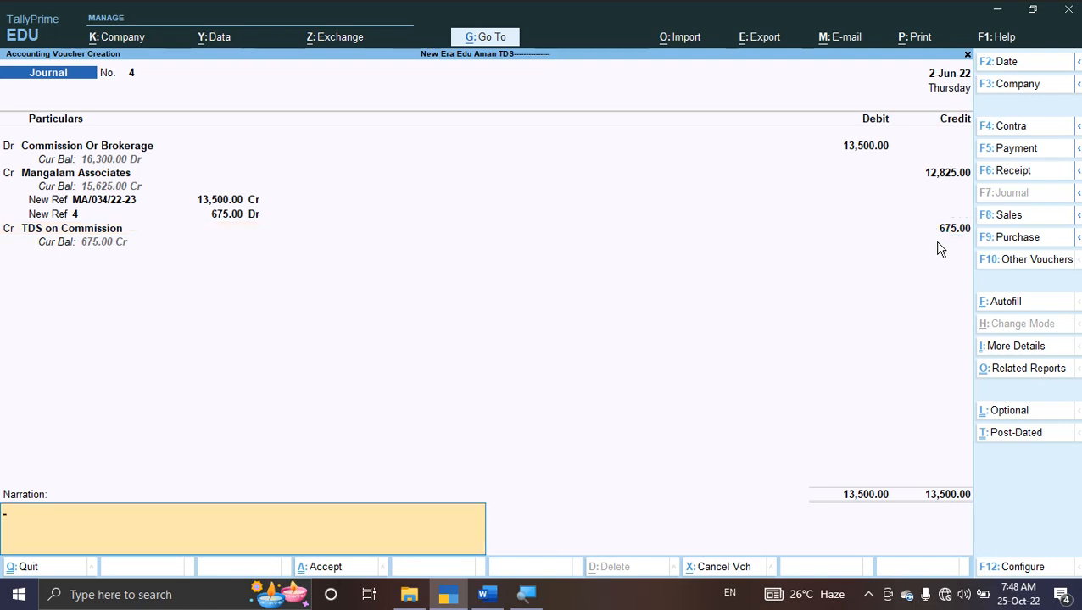
Enter the narration "being exp. due and TDS deducted", accept the voucher and choose to deduct TDS on Mangalam Associates' previous bills
text(being exp. due and T)
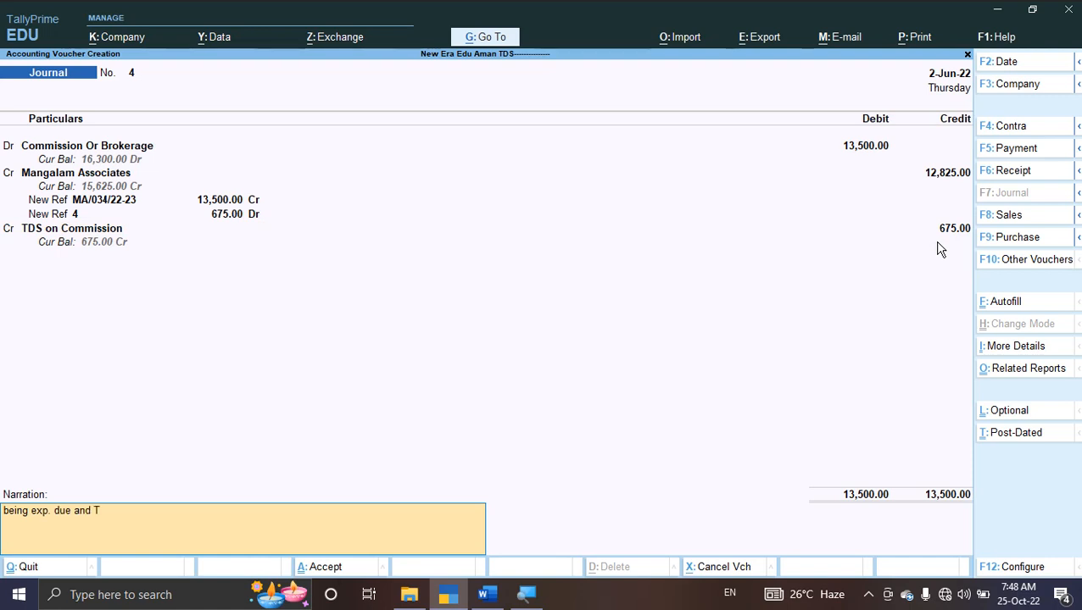
text(DS deducted)
key(Return)
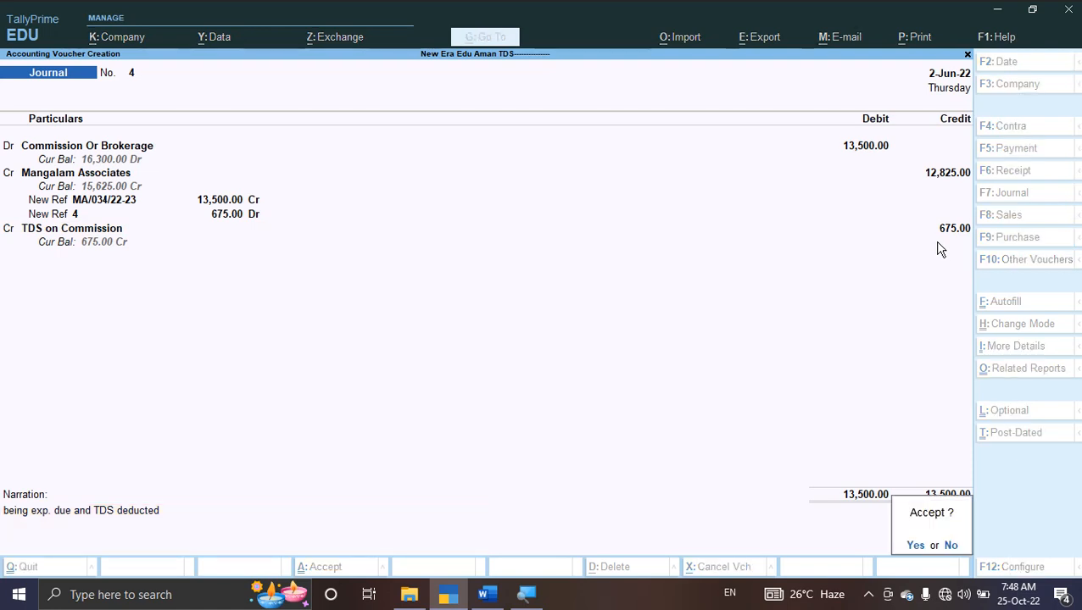
key(Return)
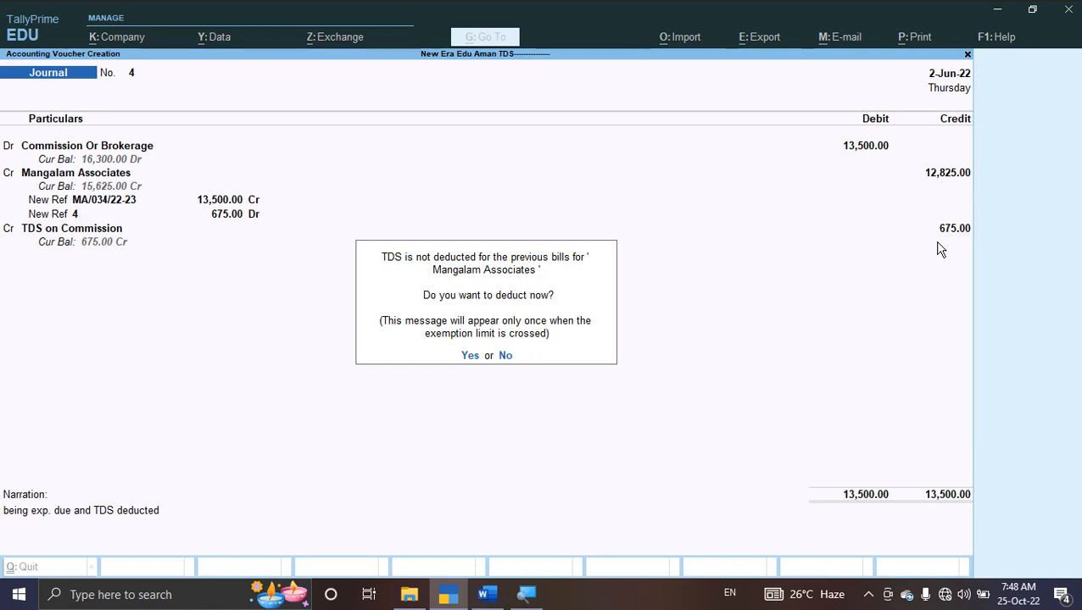
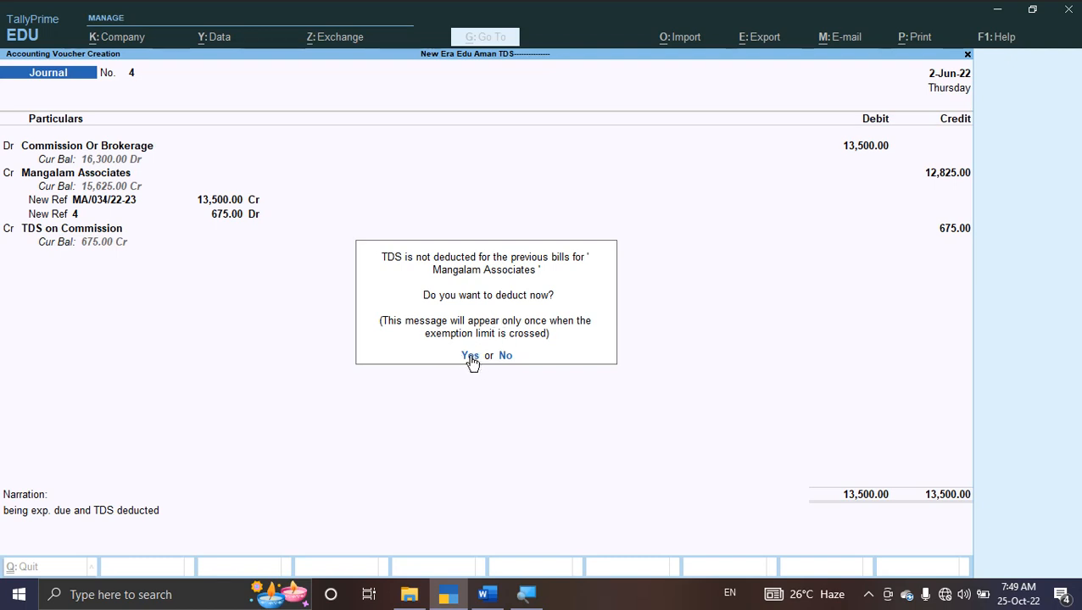
click(471, 358)
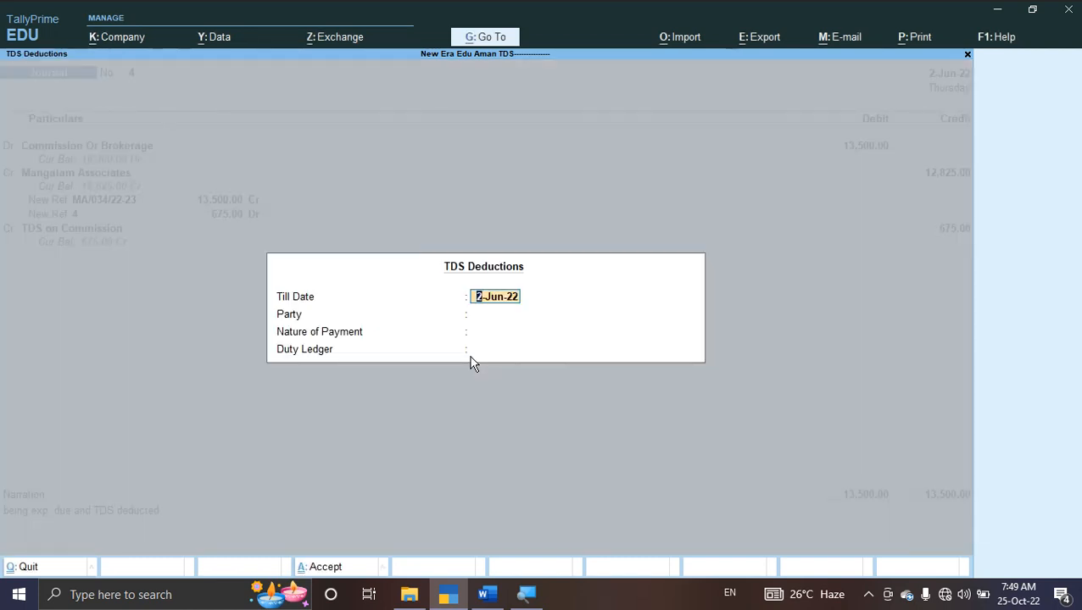
Set the TDS deduction till 2-Jun-22 for Mangalam Associates, nature of payment Commission Or Brokerage, with TDS on Commission as duty ledger
key(Return)
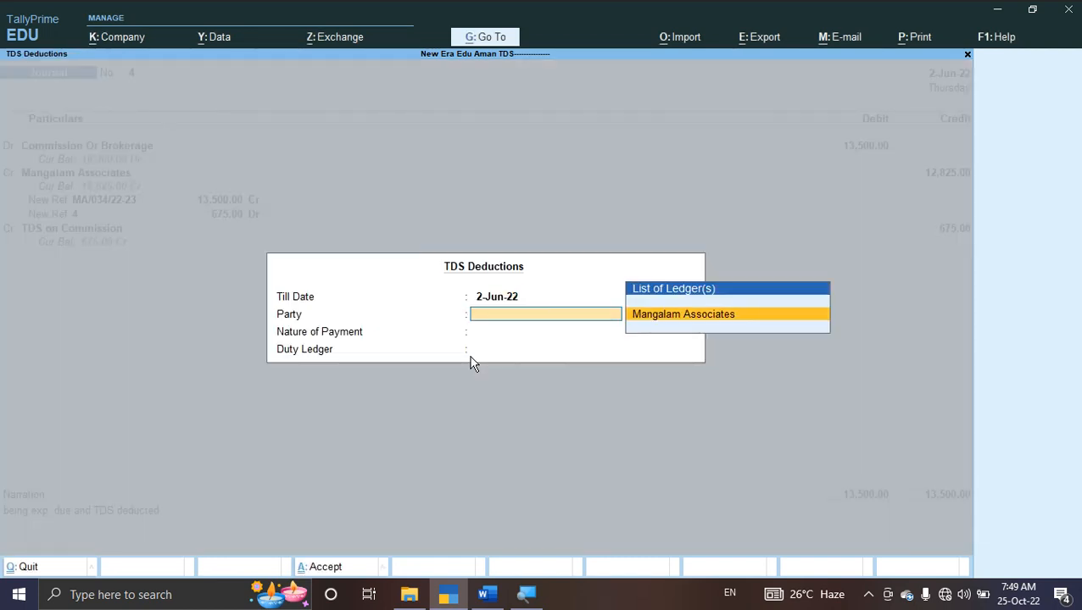
key(Return)
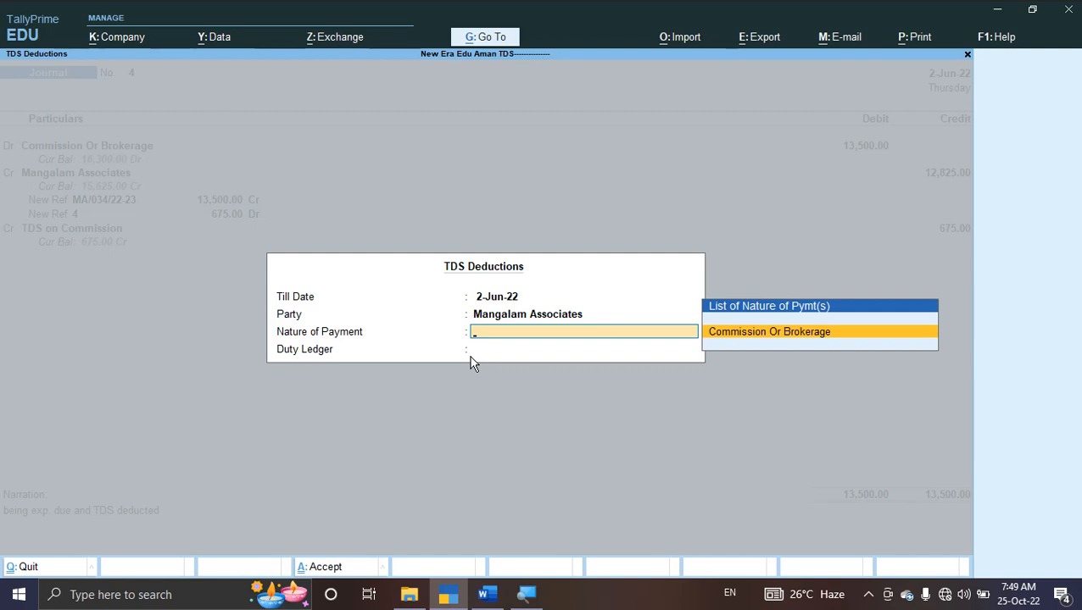
key(Return)
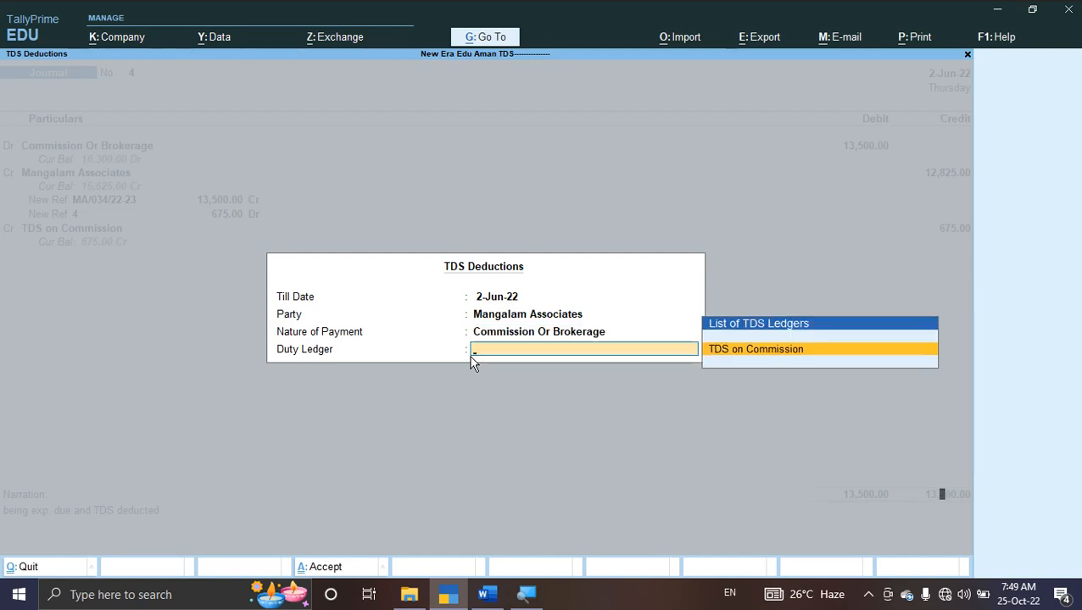
key(Return)
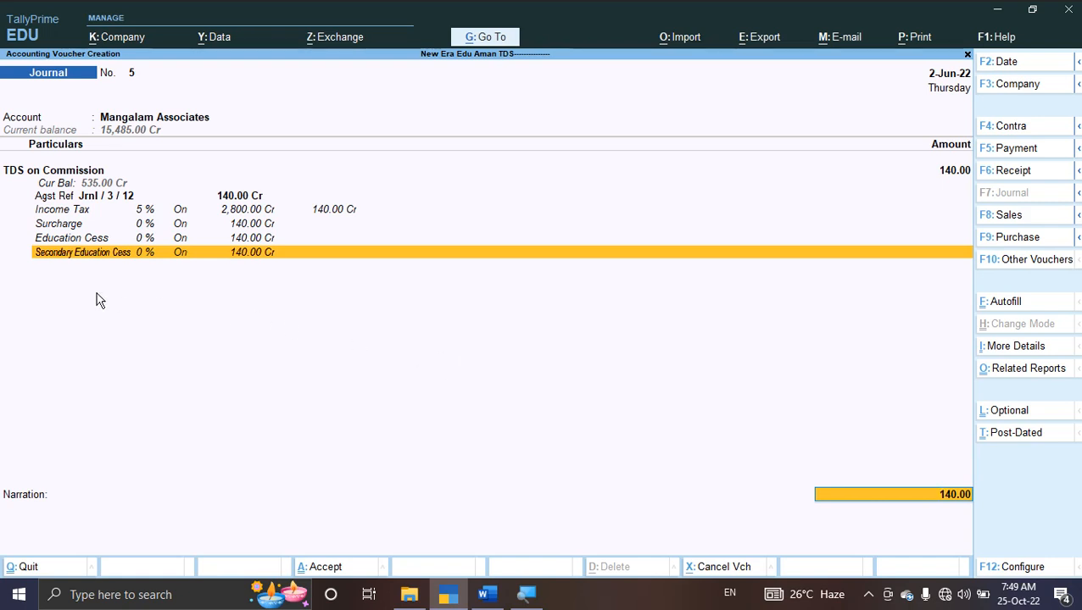
click(233, 214)
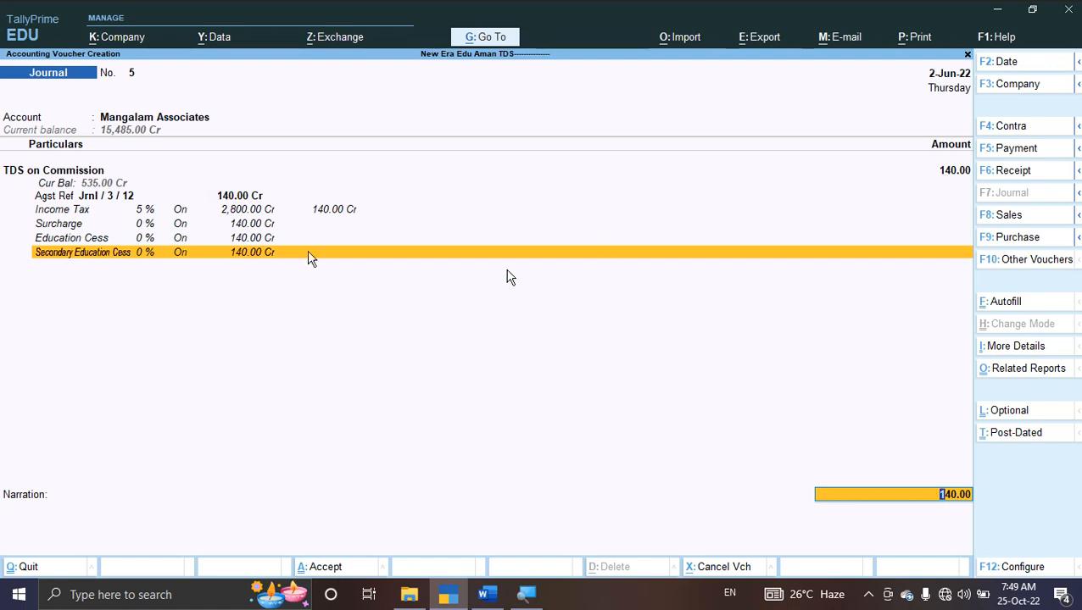
Allocate 140.00 Dr to Mangalam Associates' pending bill MA/030/22-23 as Agst Ref in the bill-wise details
key(Return)
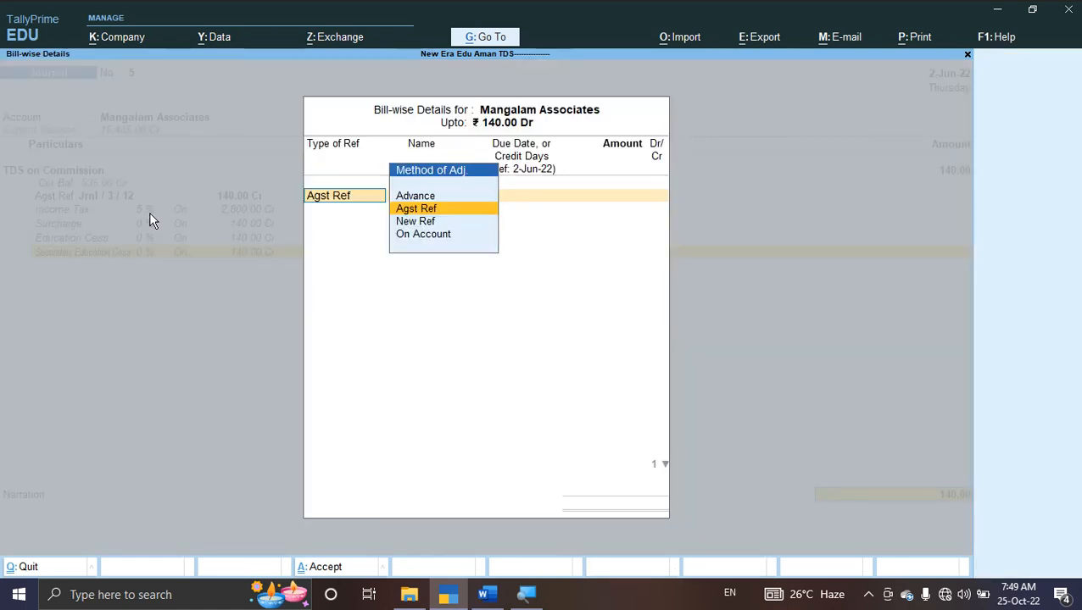
key(Return)
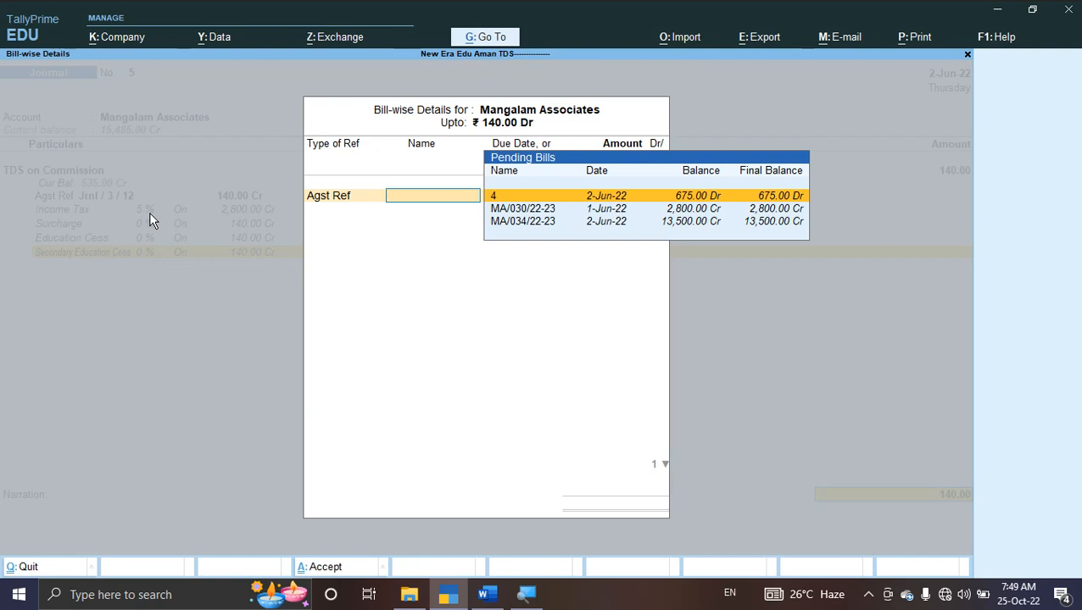
key(Down)
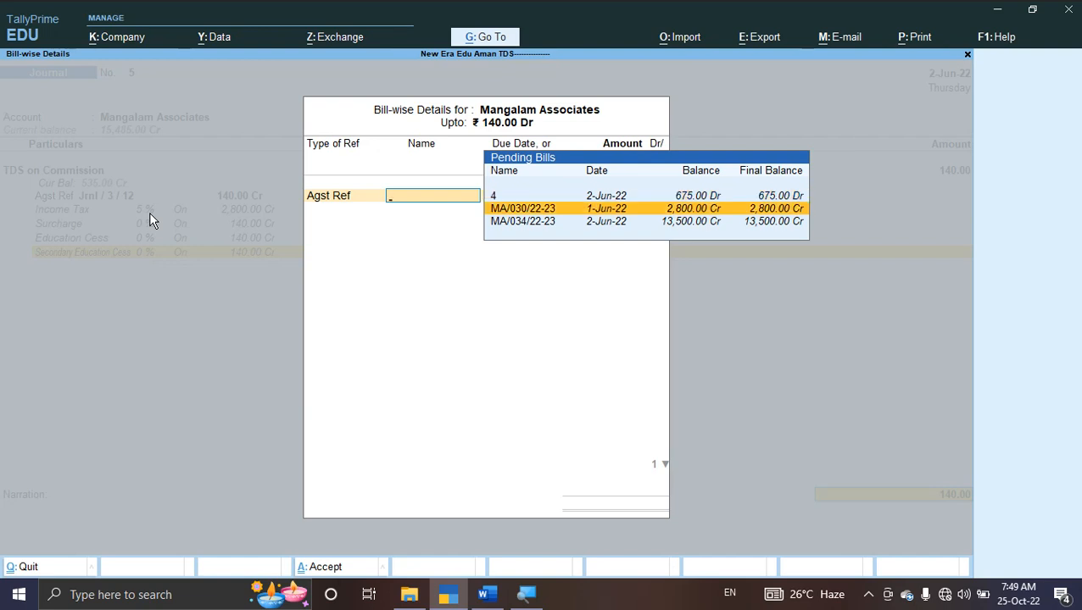
key(Return)
key(Return)
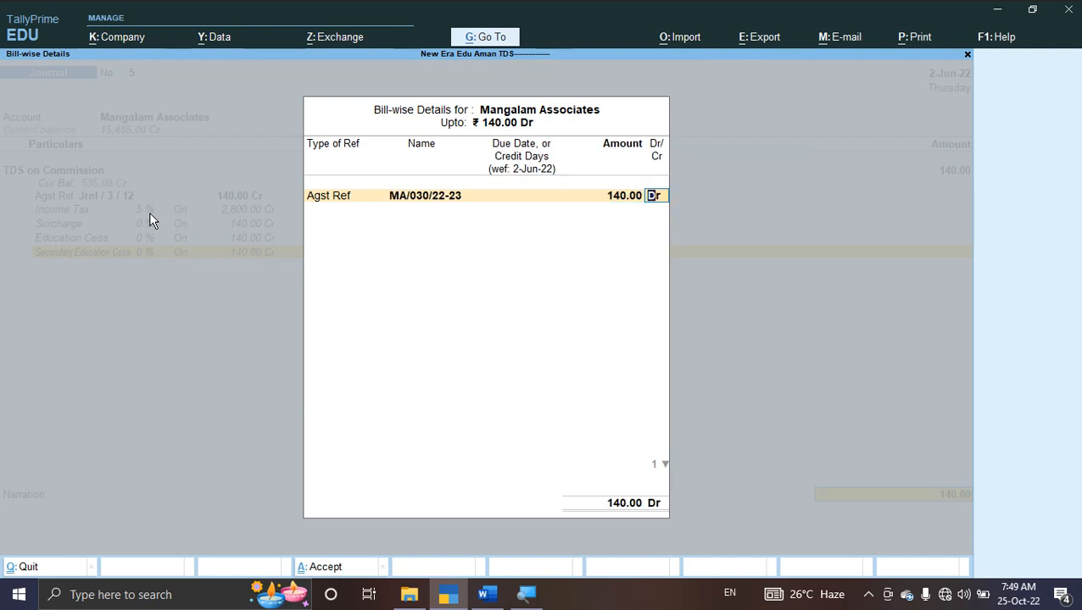
key(Return)
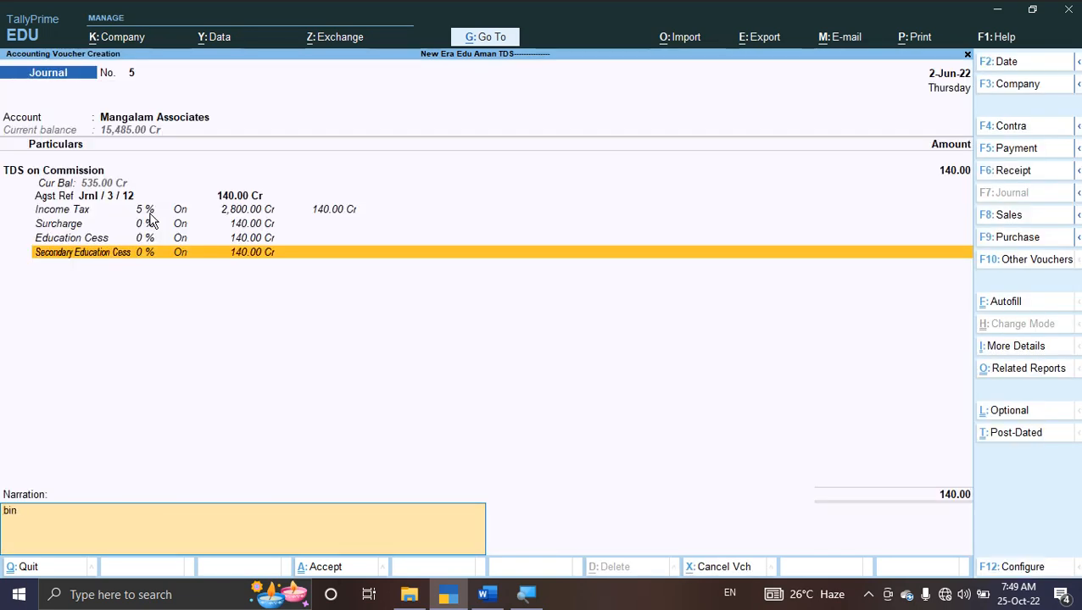
Clear the mistyped narration, enter "being TDS deducted" instead and accept the journal voucher
key(BackSpace)
key(BackSpace)
key(BackSpace)
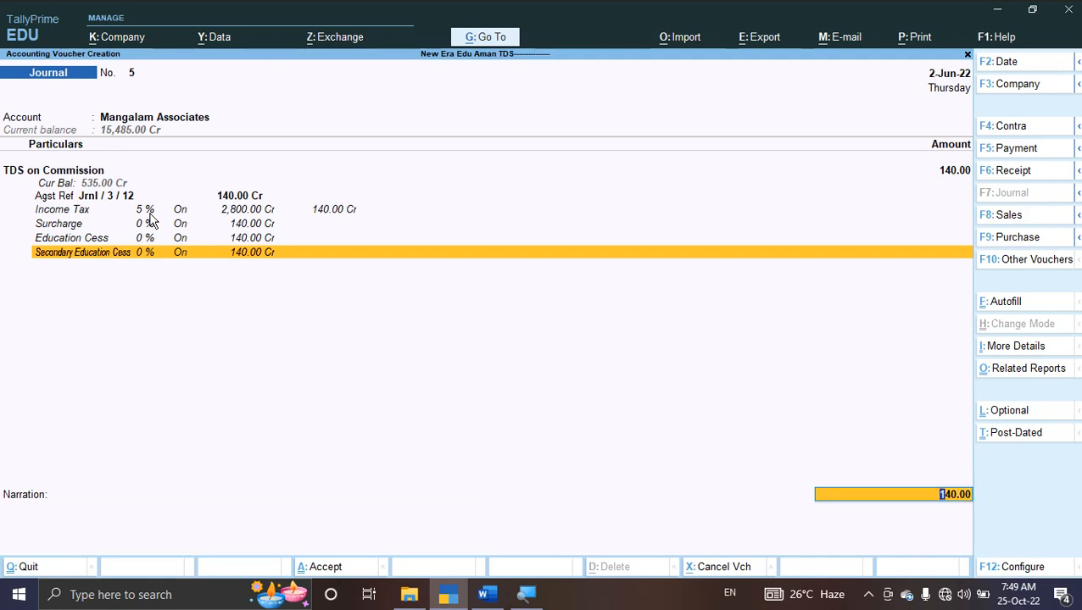
key(BackSpace)
key(Return)
key(Return)
key(Return)
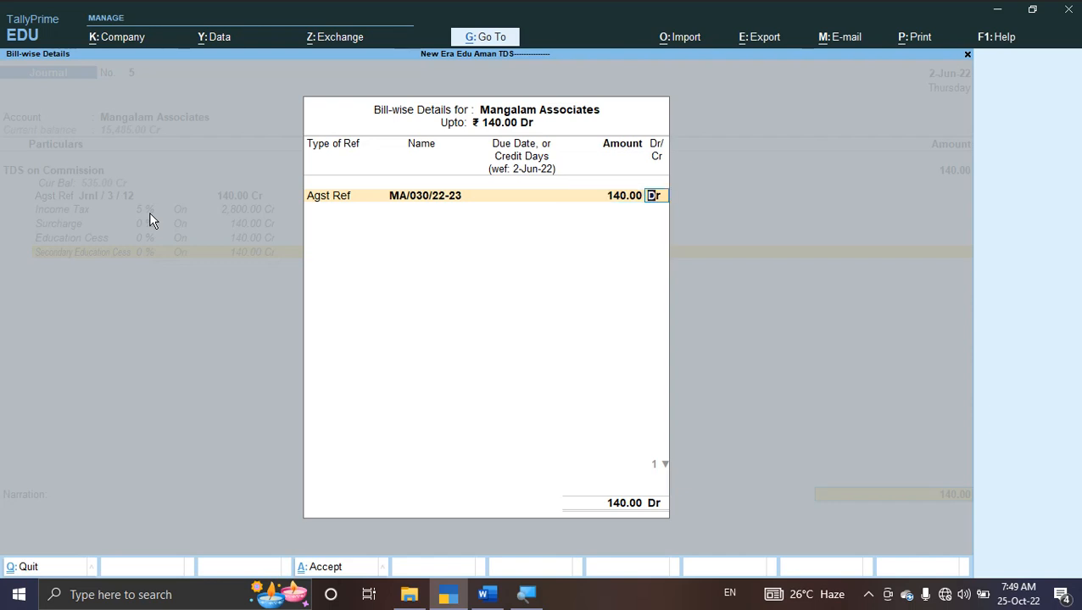
key(BackSpace)
key(Return)
key(Return)
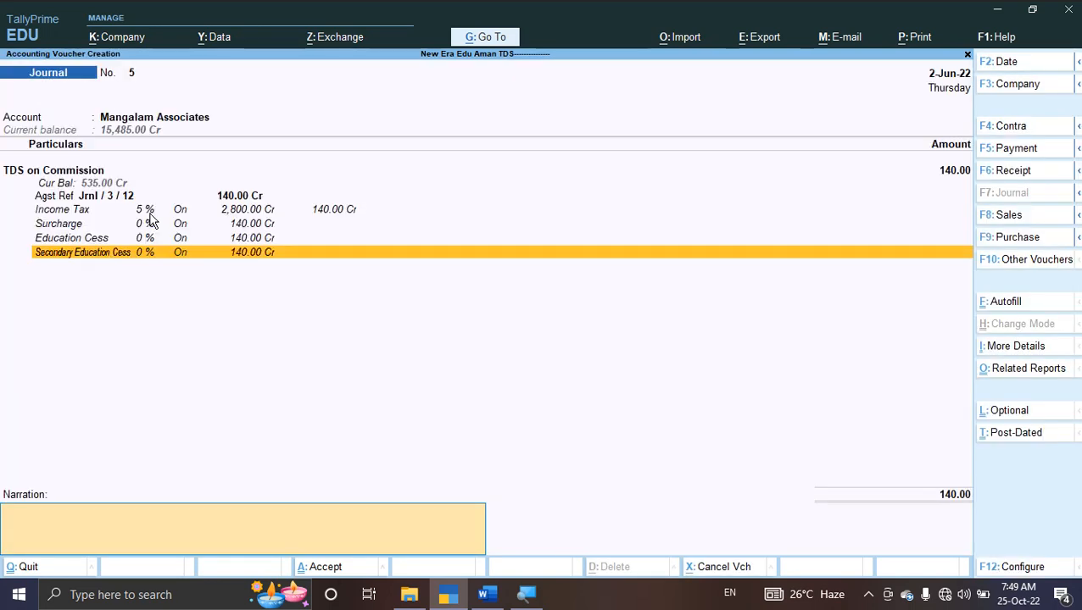
text(being TDS deducted)
key(Return)
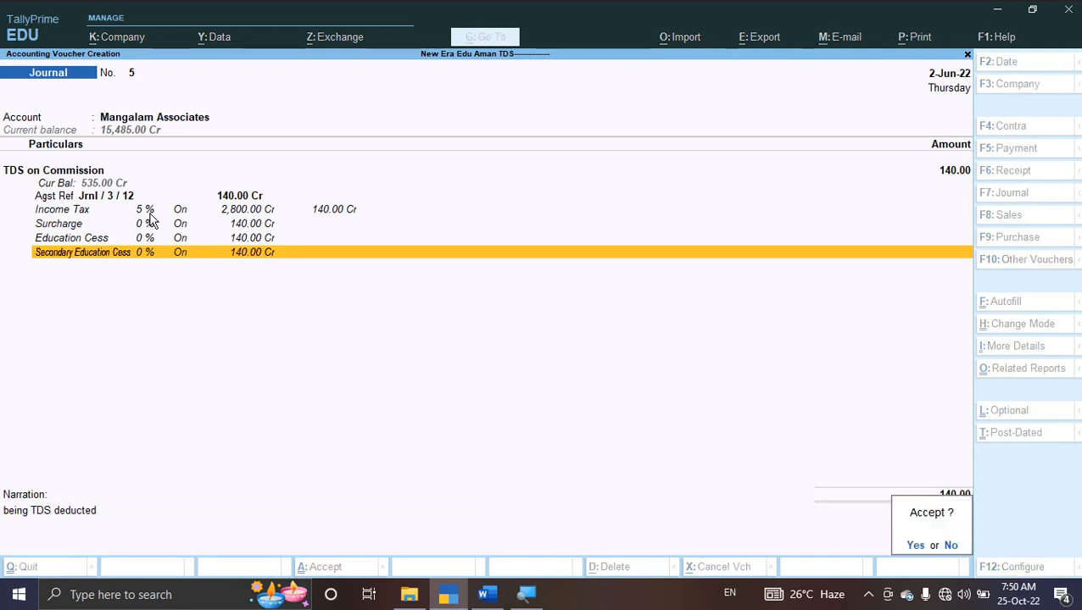
key(y)
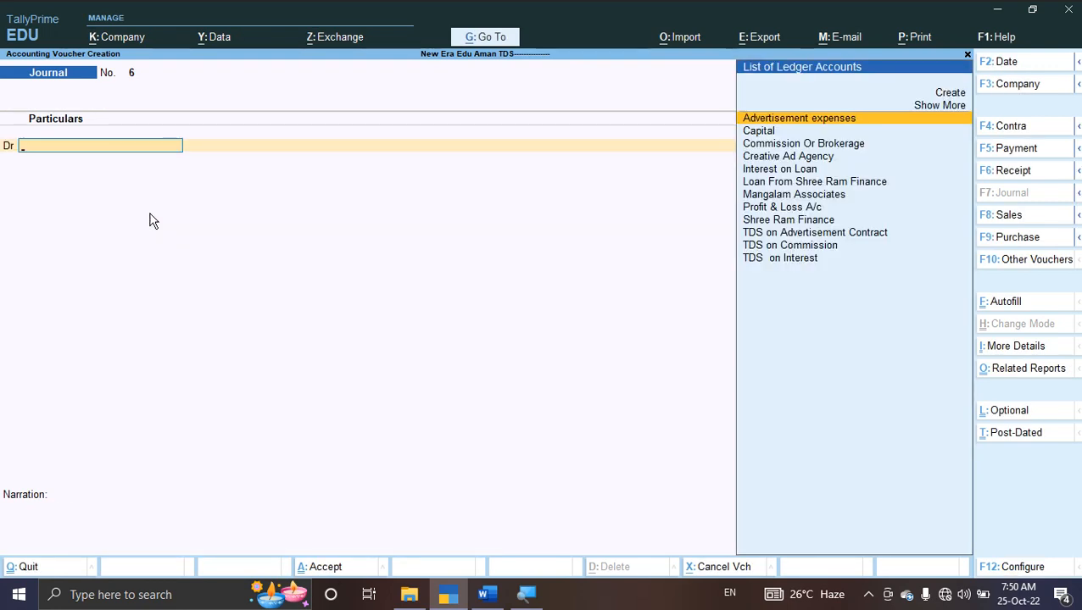
Leave voucher entry and open the Balance Sheet in detailed view
key(Escape)
key(Down)
key(Down)
key(Down)
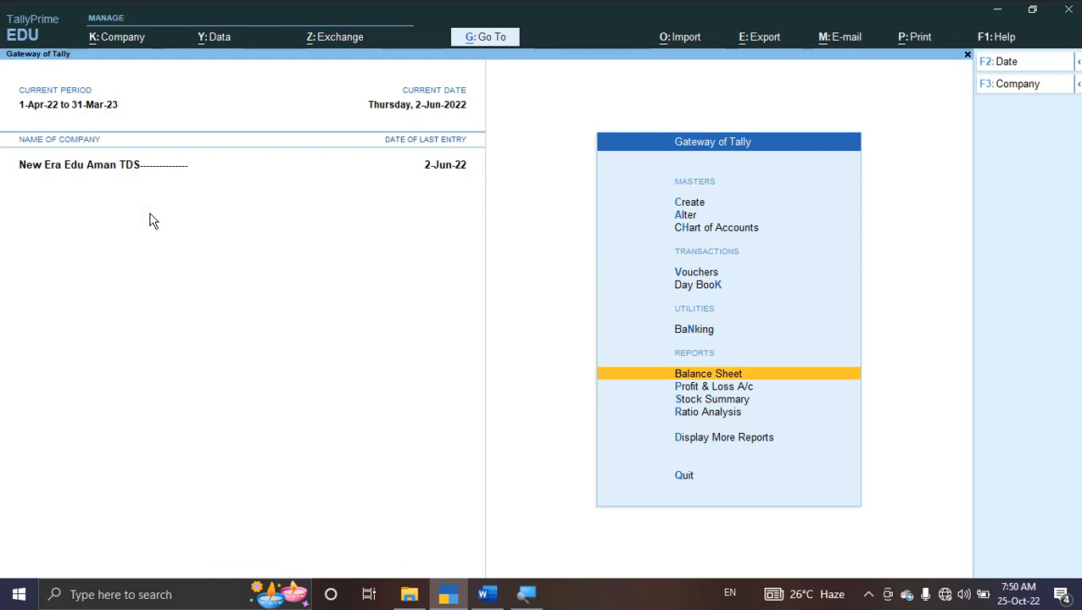
key(Return)
key(alt+F5)
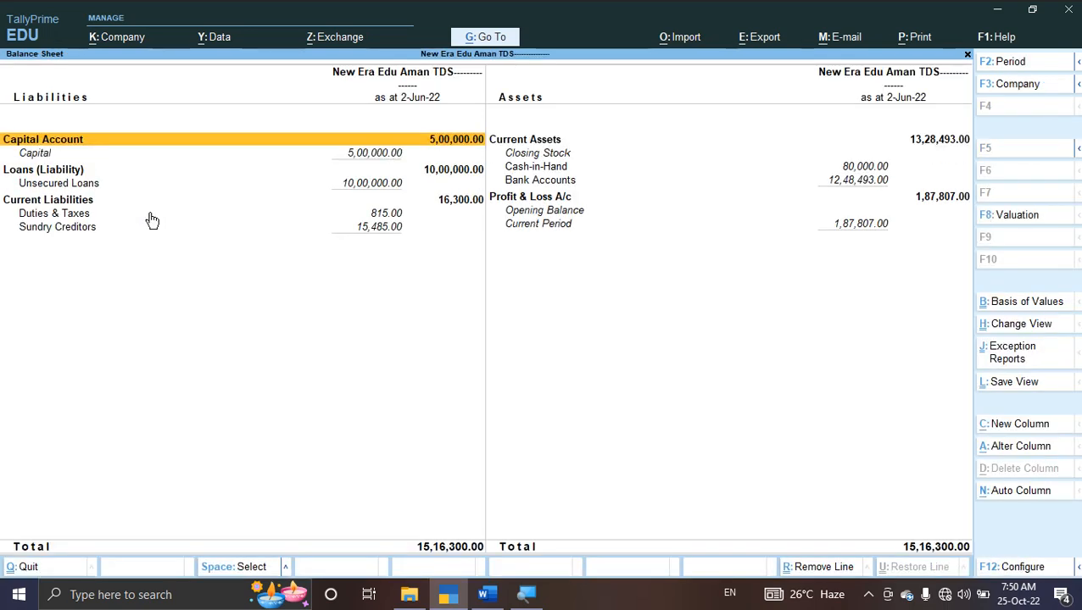
Drill down from Duties & Taxes to the TDS on Commission ledger's June vouchers, check the entries and return to the Gateway of Tally
key(Down)
key(Down)
key(Down)
key(Down)
key(Down)
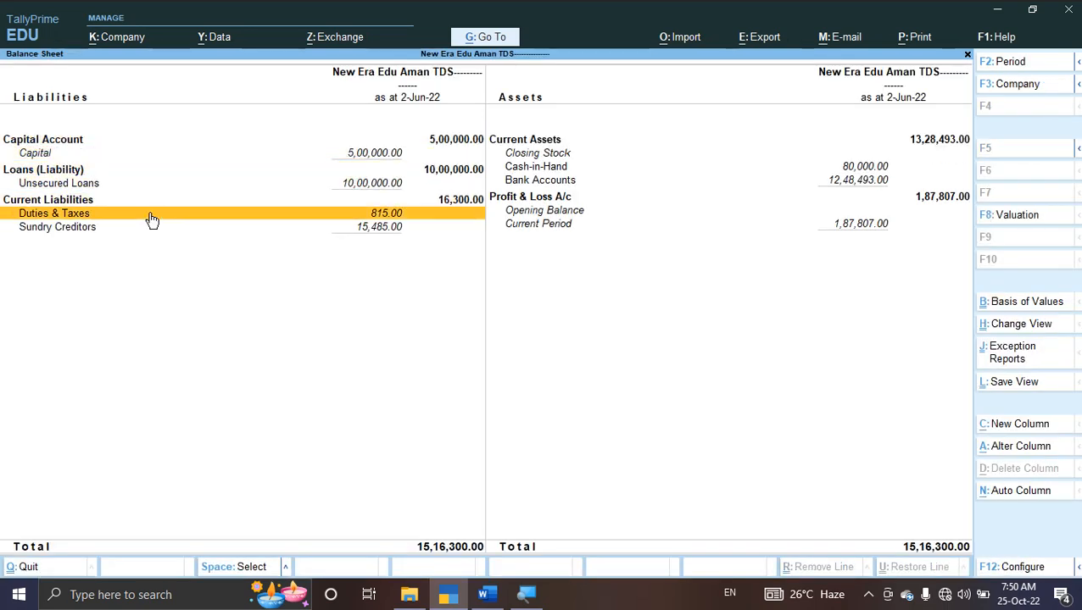
key(Return)
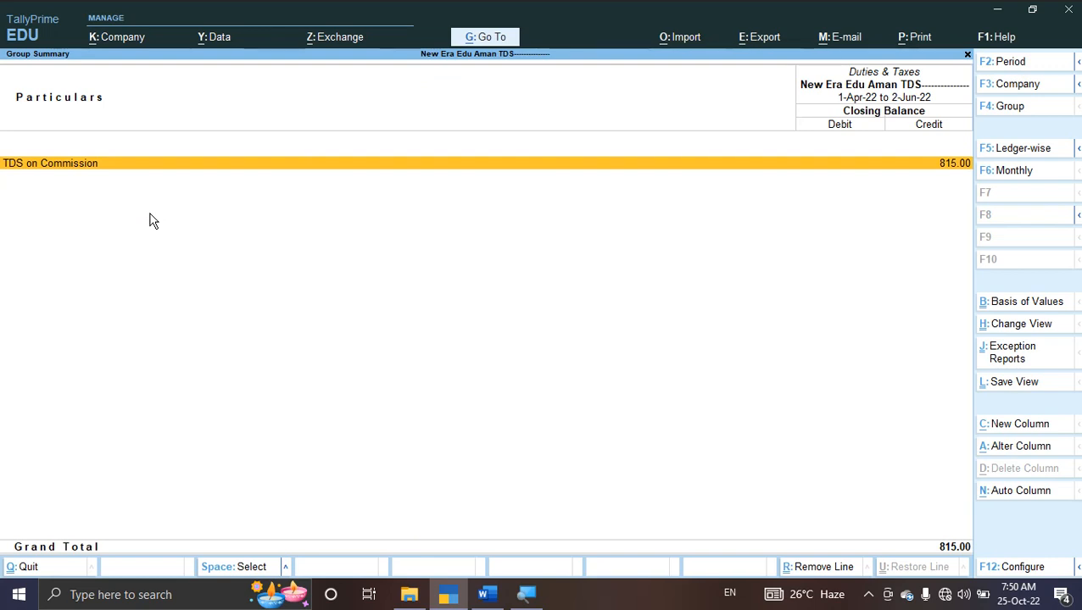
key(Return)
key(Return)
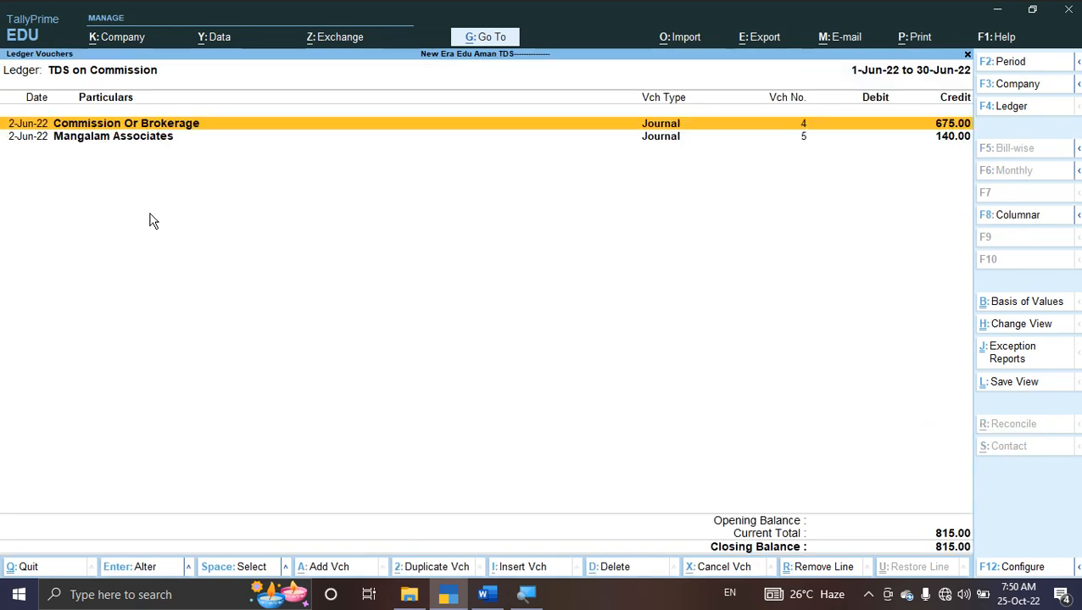
key(Down)
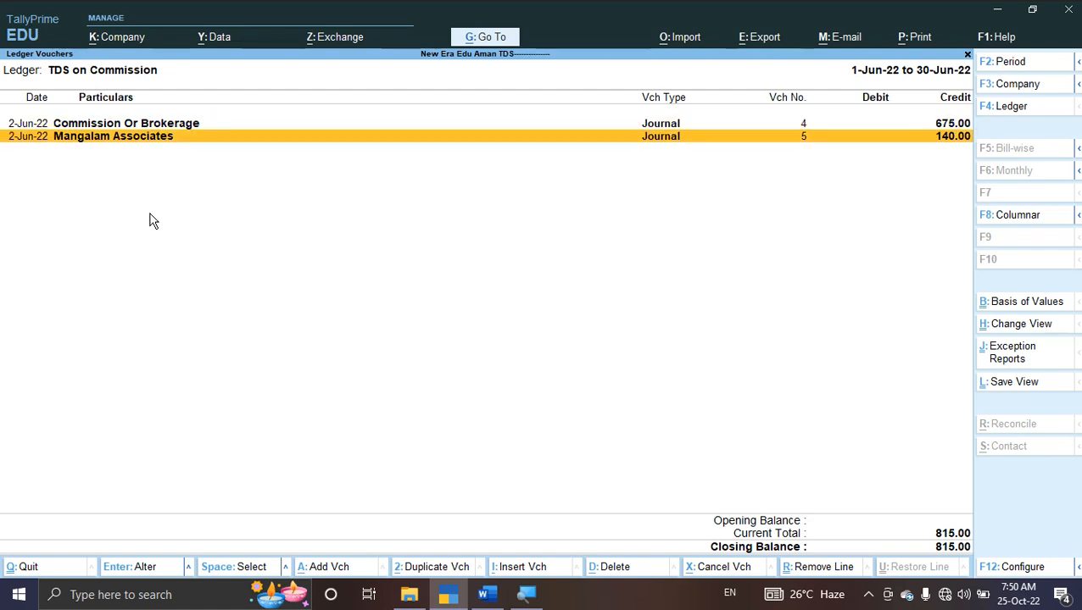
key(Escape)
key(Escape)
key(Escape)
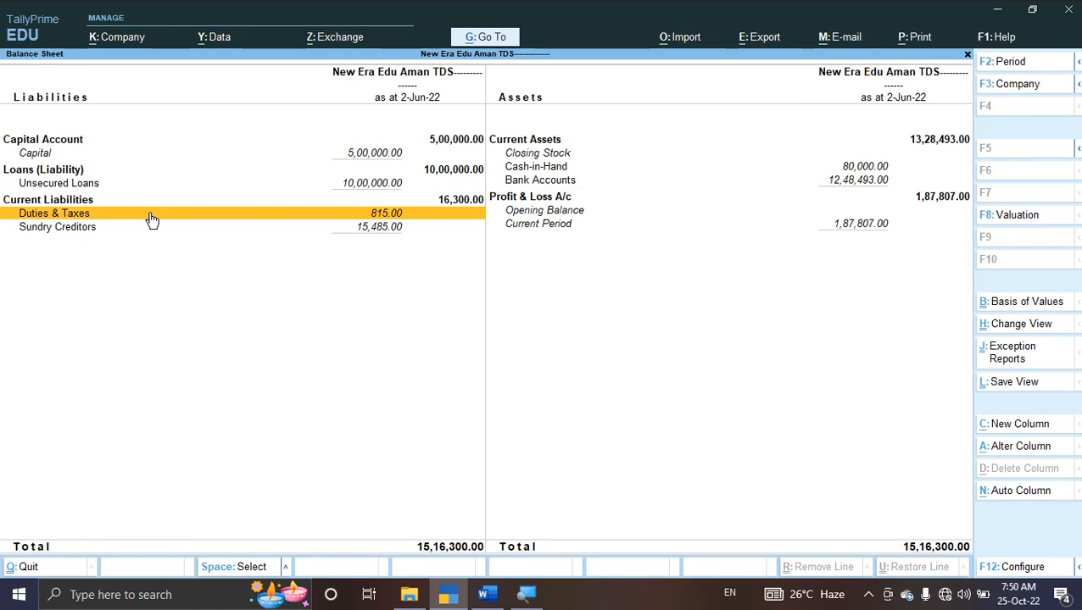
key(Escape)
Switch to the Word assignment and review the sample TDS deduction voucher and the note on the TDS helper and Form 26Q
key(alt+Tab)
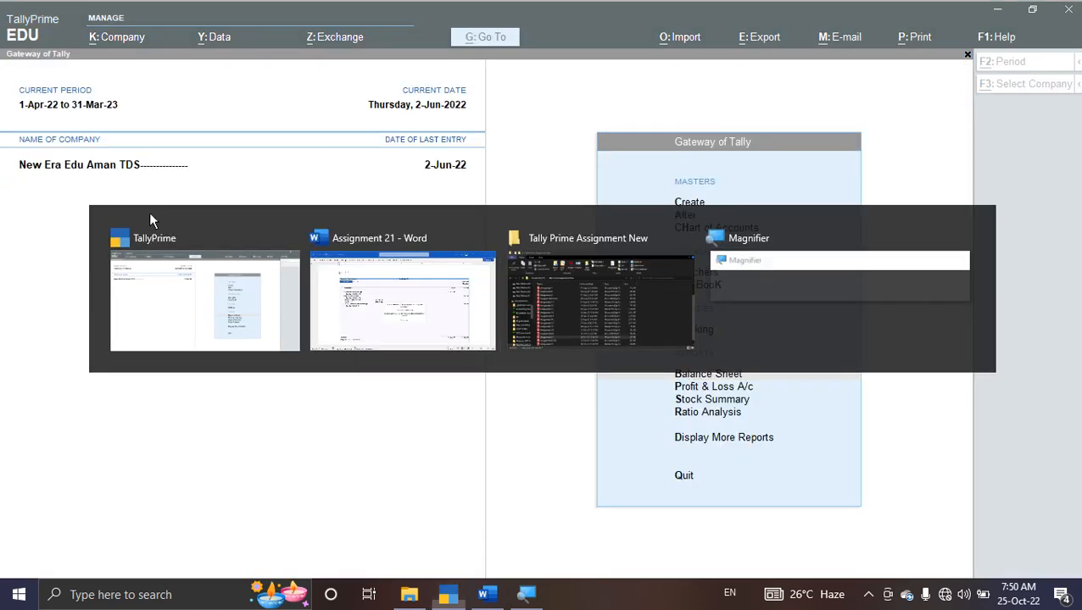
scroll(350, 326, down, 4)
scroll(349, 325, down, 5)
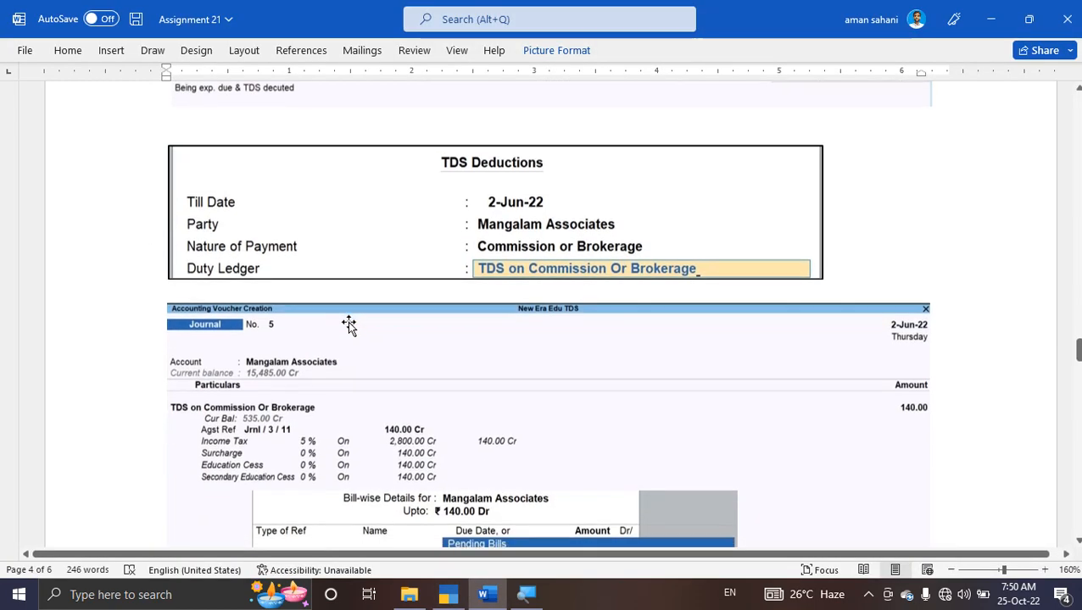
scroll(349, 325, down, 3)
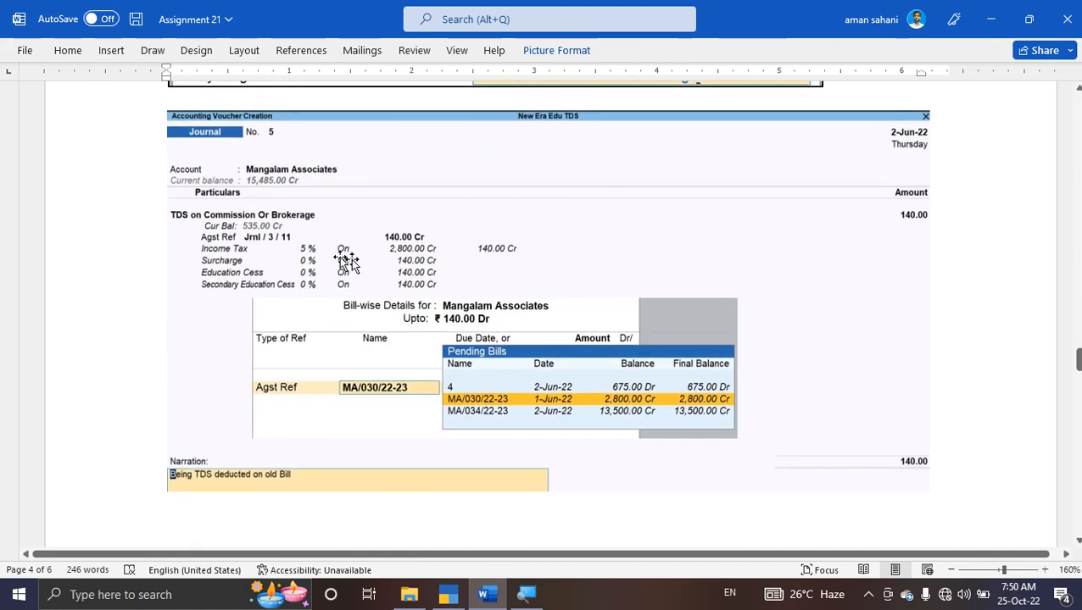
scroll(425, 366, down, 5)
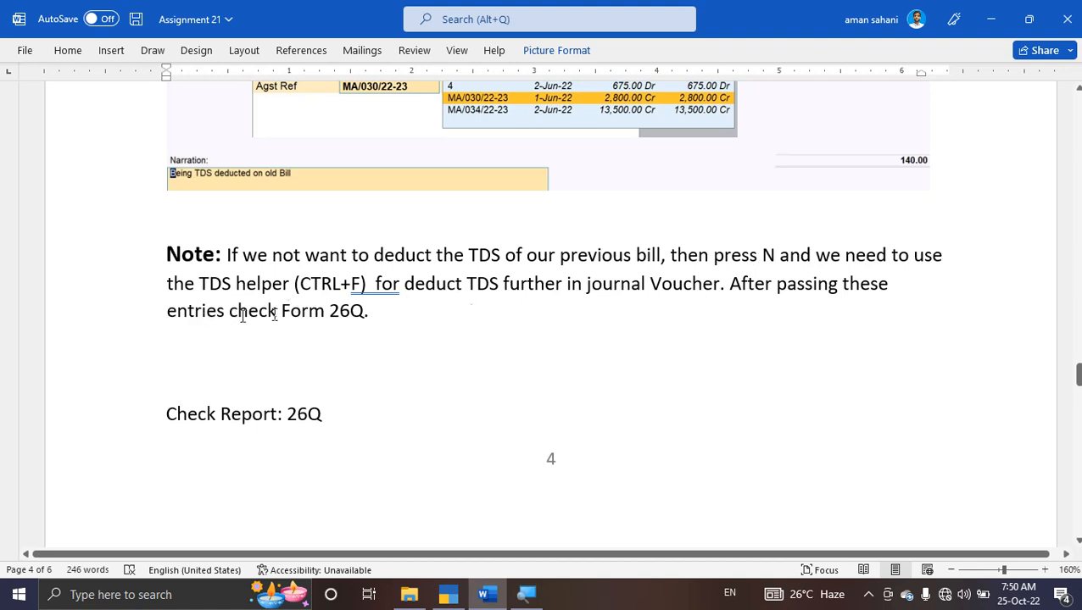
scroll(334, 327, down, 6)
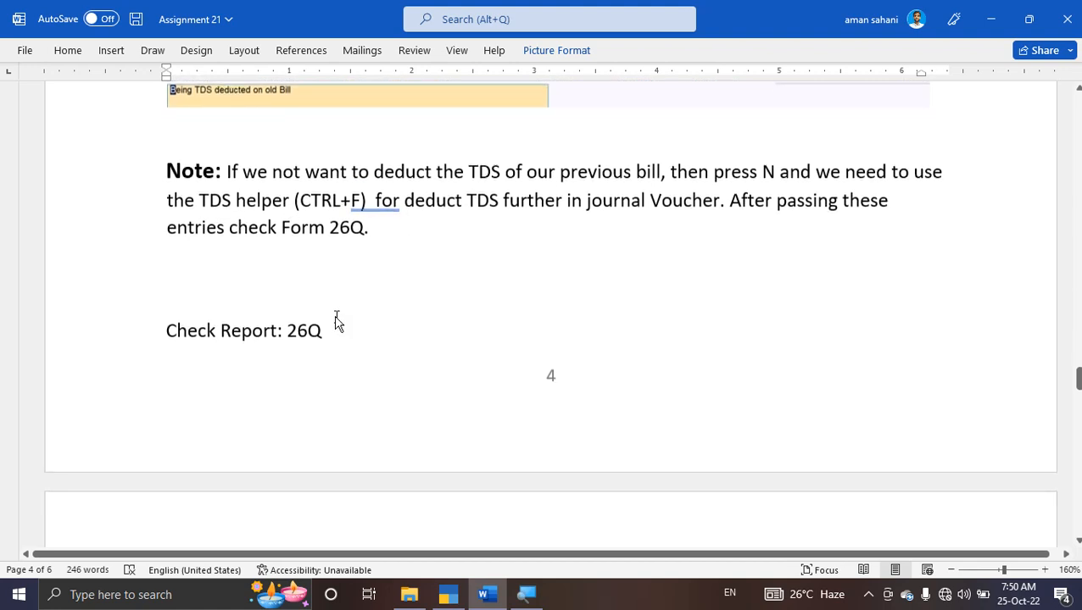
scroll(335, 327, up, 5)
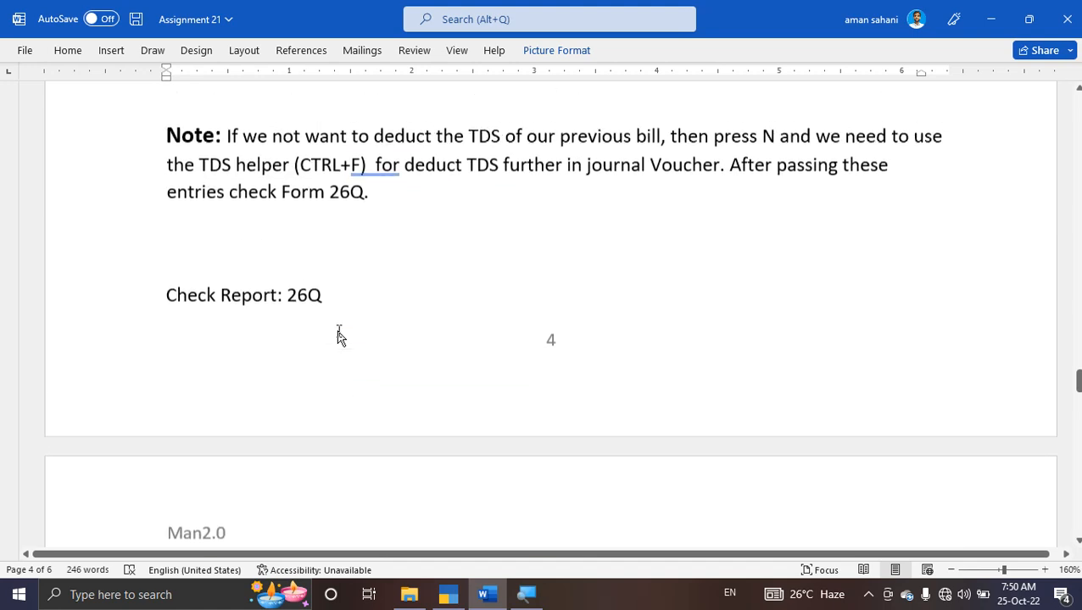
drag(295, 212, 366, 218)
click(366, 219)
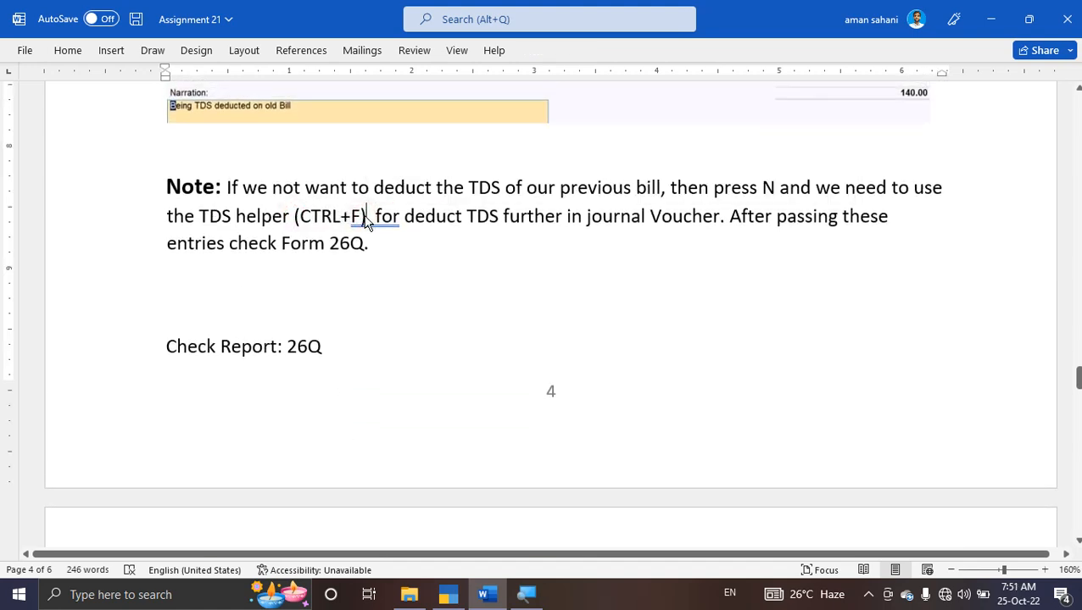
Examine the sample Form 26Q report on the assignment's next page
scroll(287, 321, down, 4)
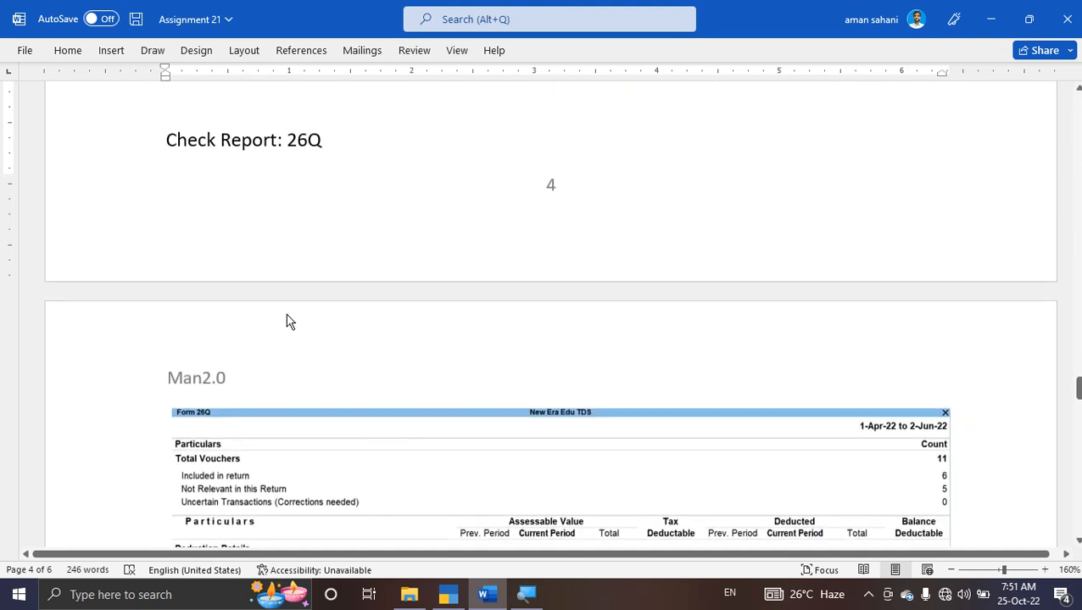
click(250, 406)
scroll(252, 411, down, 1)
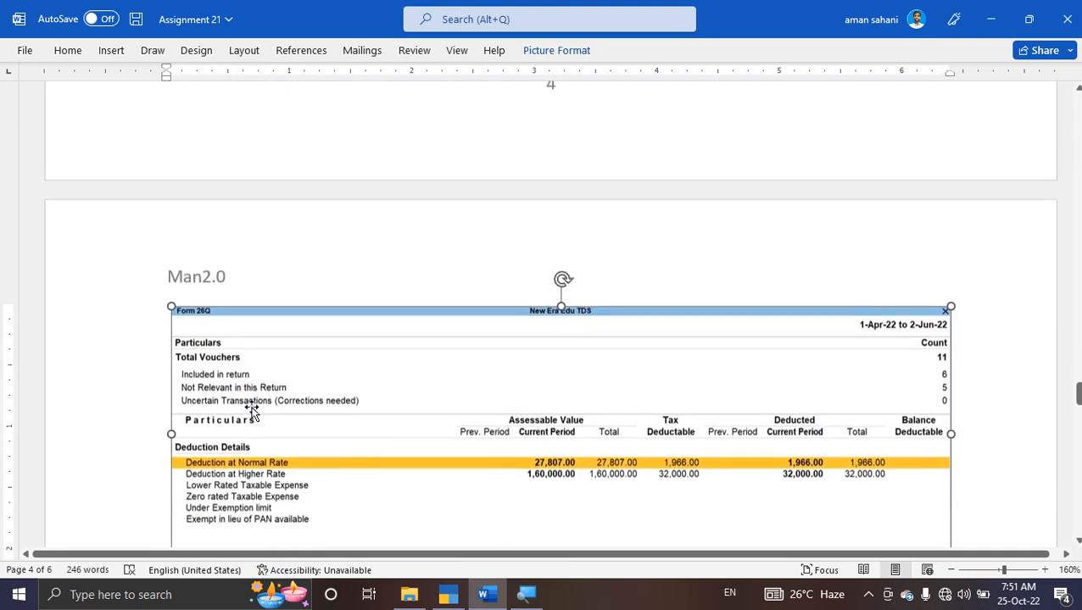
scroll(252, 413, up, 4)
scroll(252, 413, down, 6)
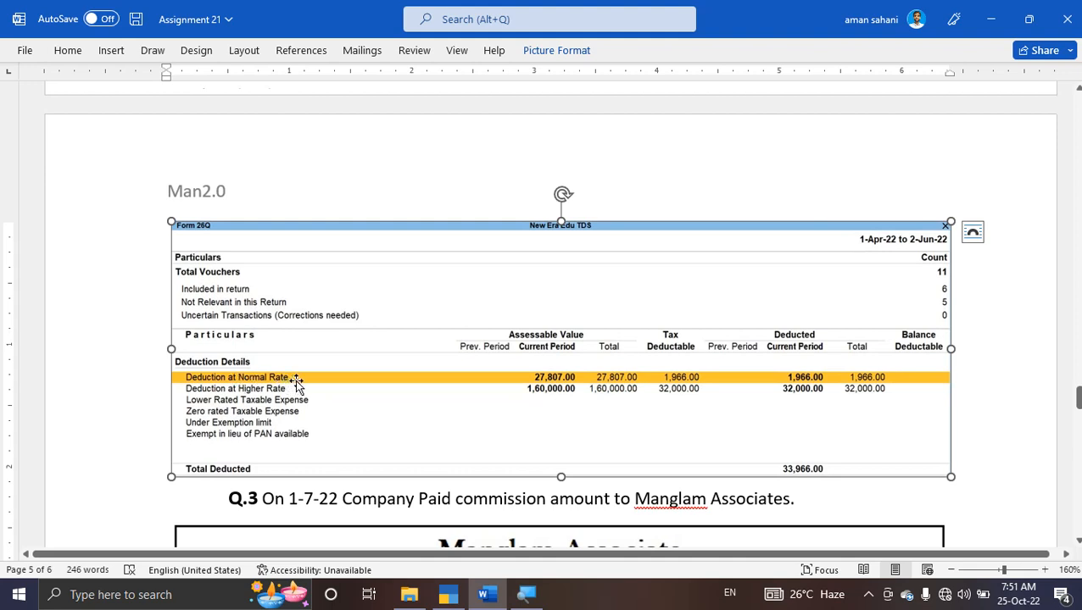
Switch back to TallyPrime and open the Form 26Q report from the TDS reports
key(alt+Tab)
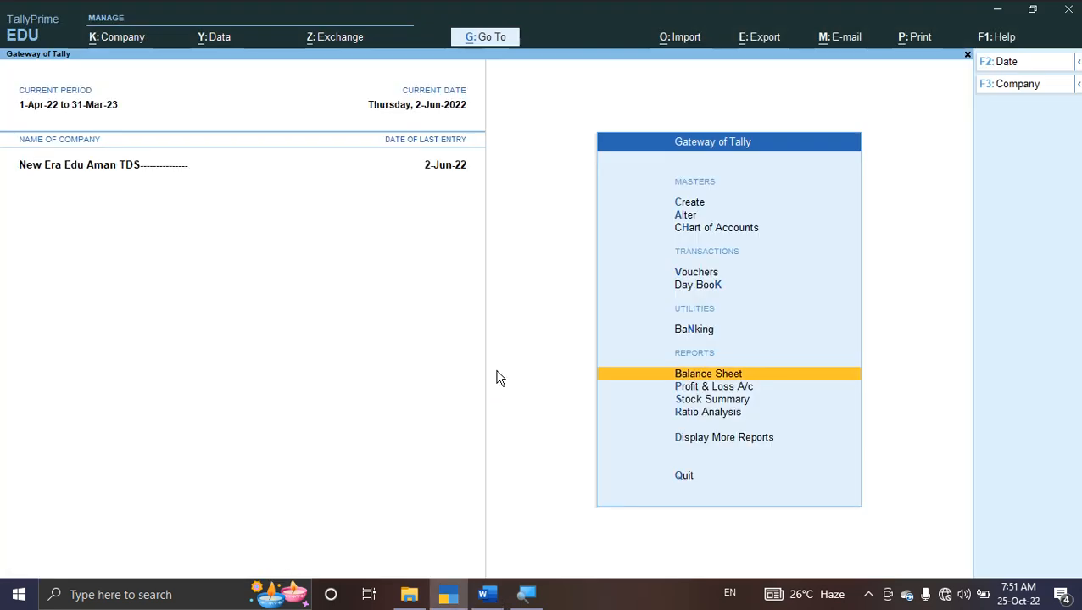
key(d)
key(o)
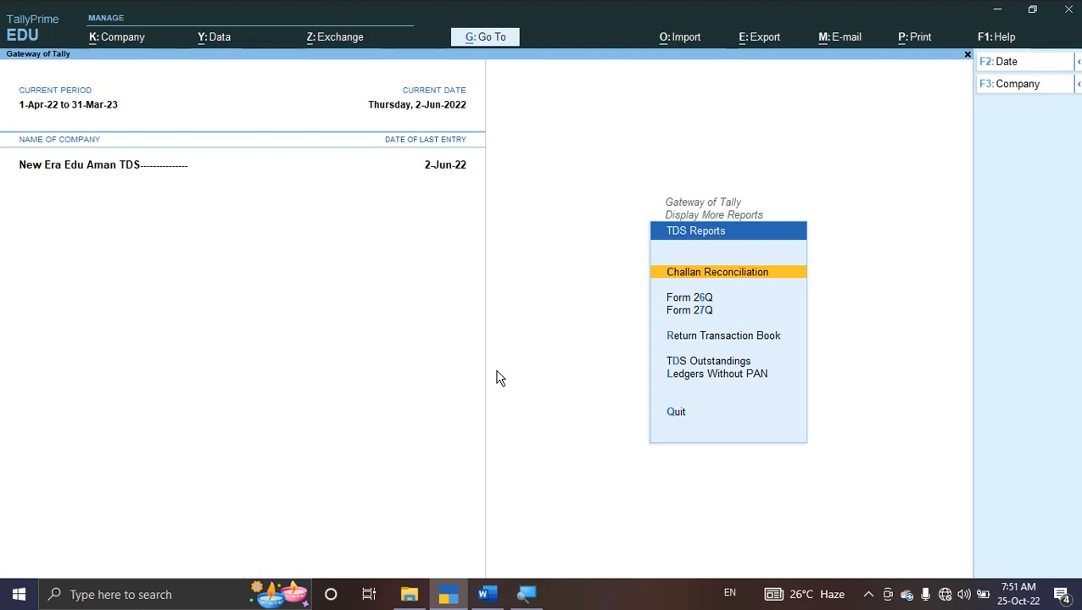
key(Down)
key(Down)
key(Up)
key(Return)
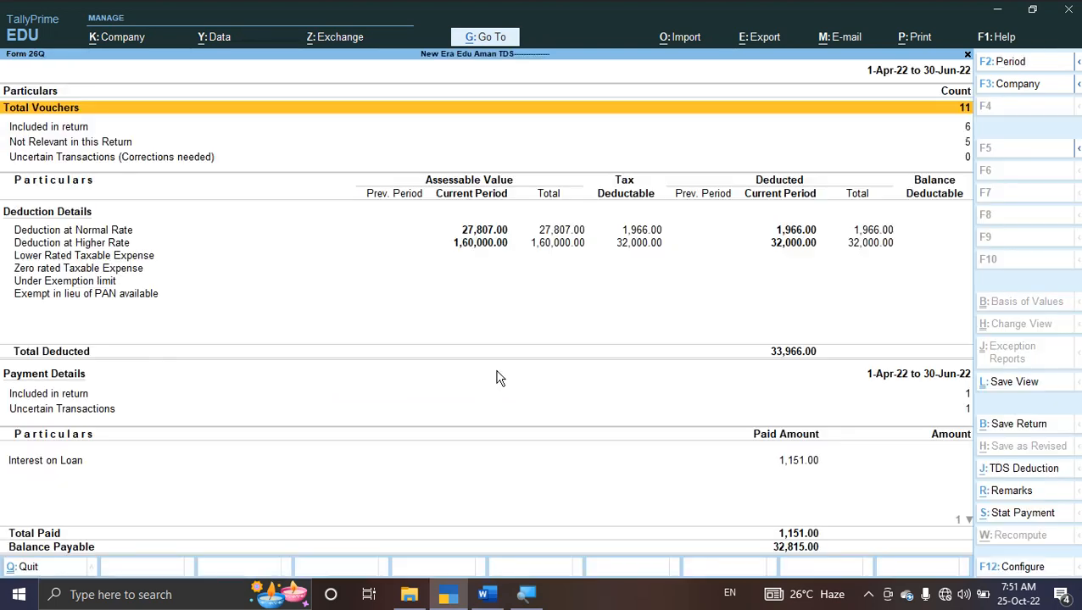
Examine the deduction details at normal and higher rates in the Form 26Q report
key(Down)
key(Down)
key(Down)
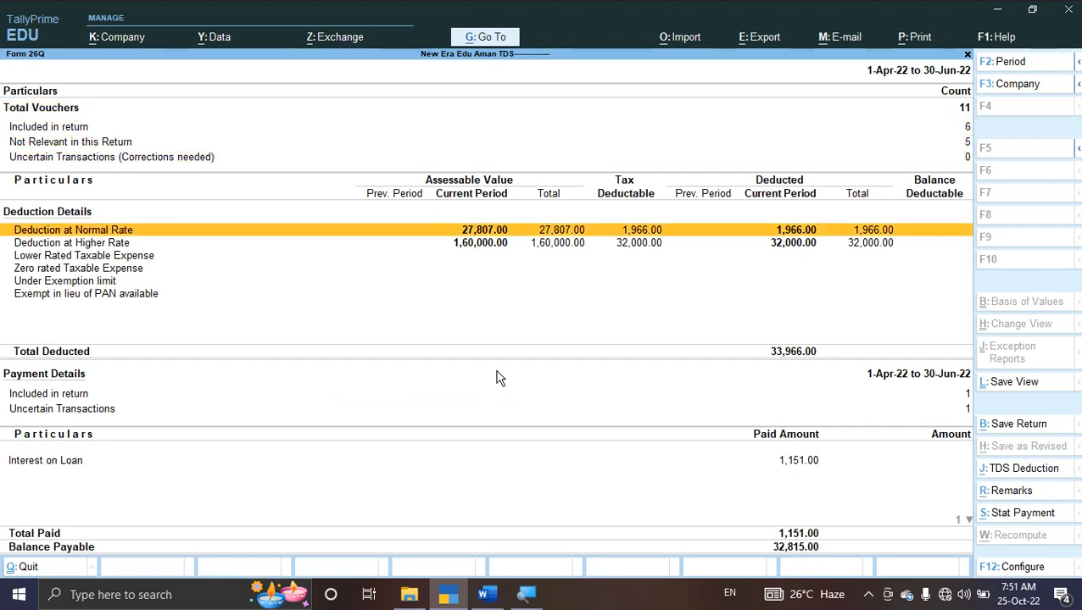
key(Down)
key(Up)
key(Down)
key(Down)
key(Down)
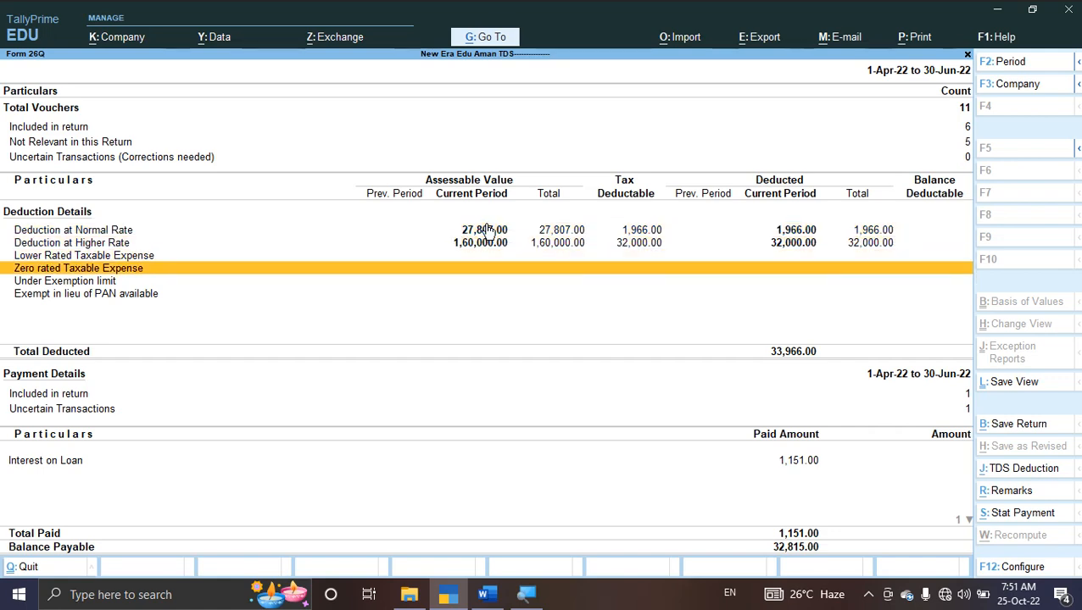
key(Up)
key(Up)
key(Up)
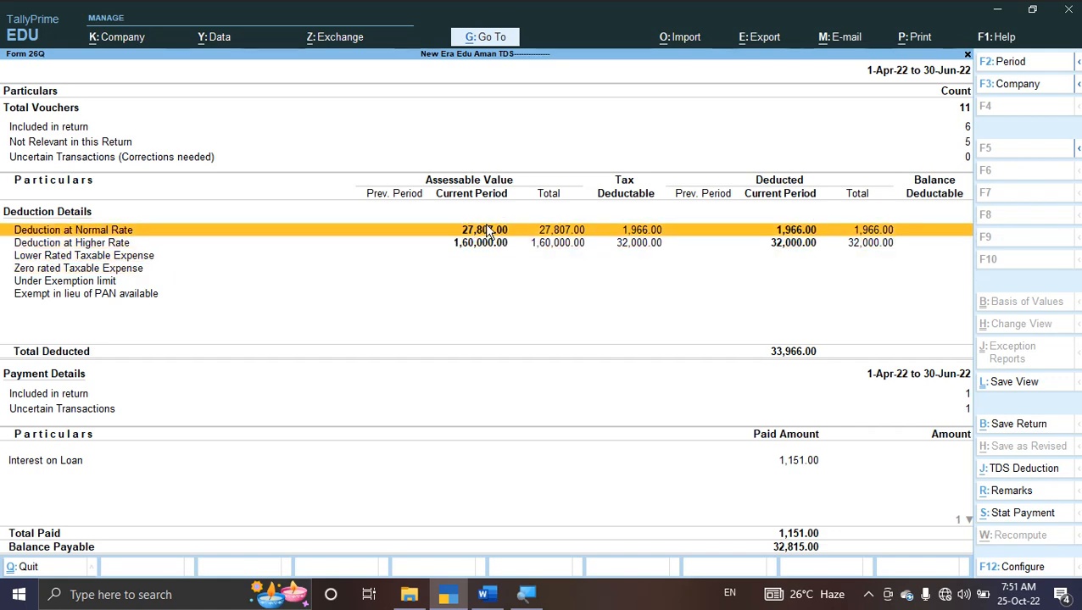
Drill down into Deduction at Normal Rate and check the party-wise details, including Mangalam Associates
key(Return)
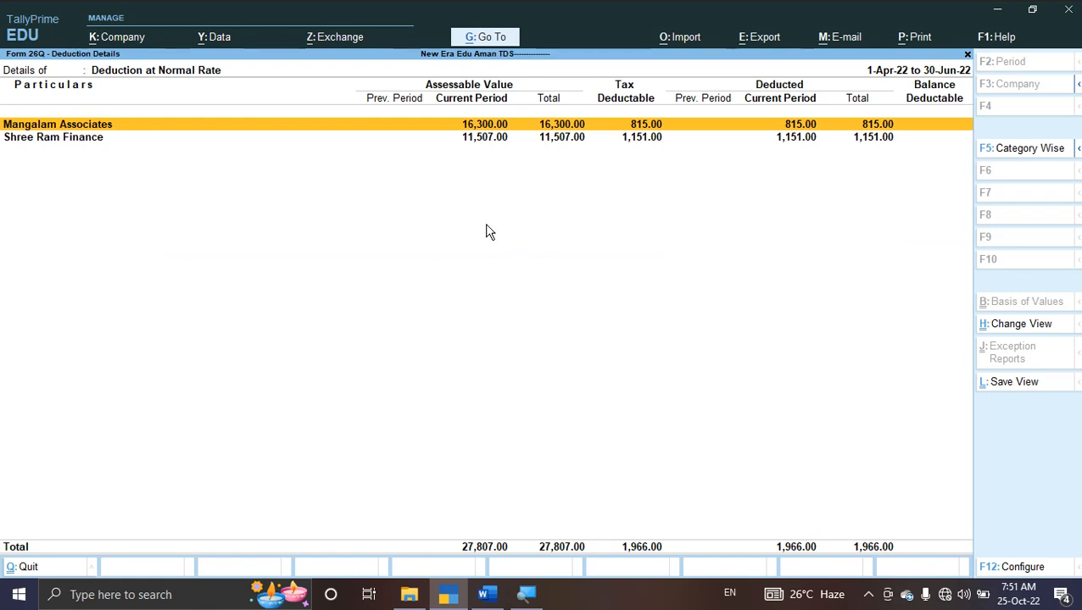
key(Escape)
key(Down)
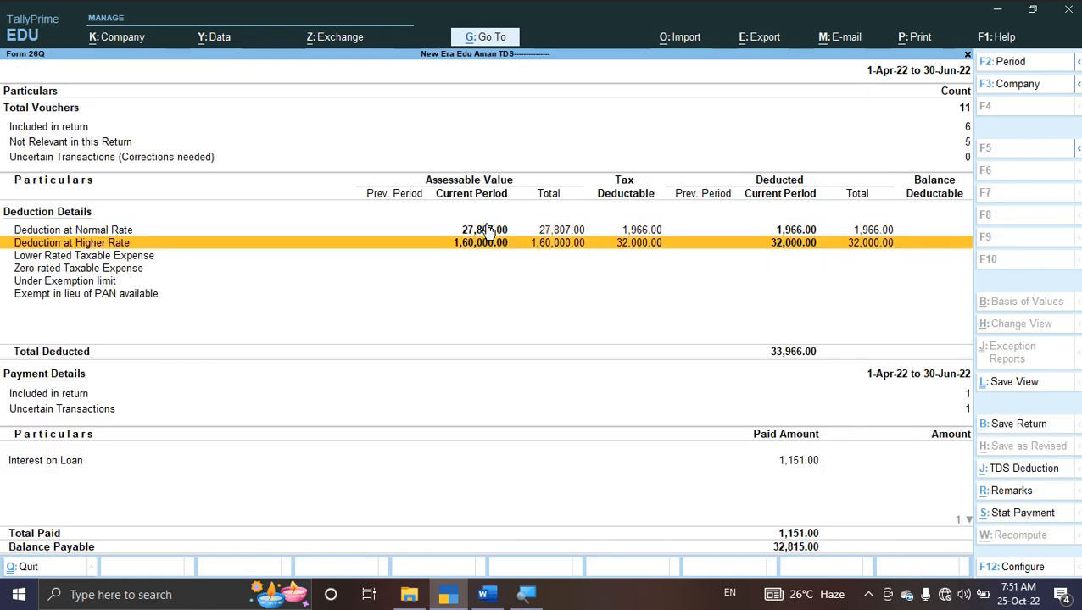
key(Up)
key(Return)
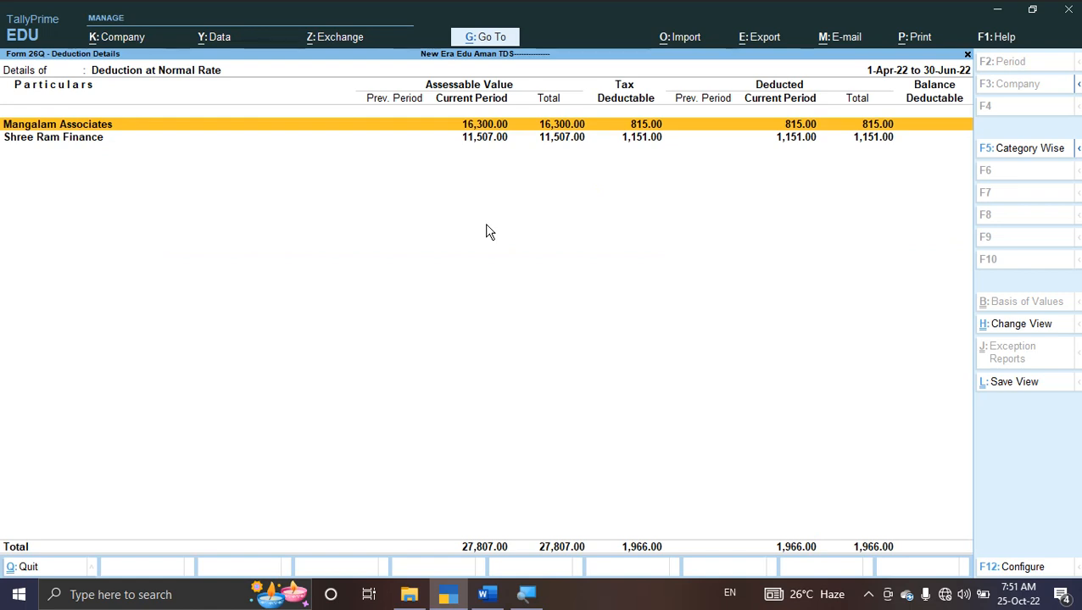
key(Down)
key(Up)
key(Return)
Close the Form 26Q and TDS reports and return to the Gateway of Tally
key(Escape)
key(Escape)
key(Escape)
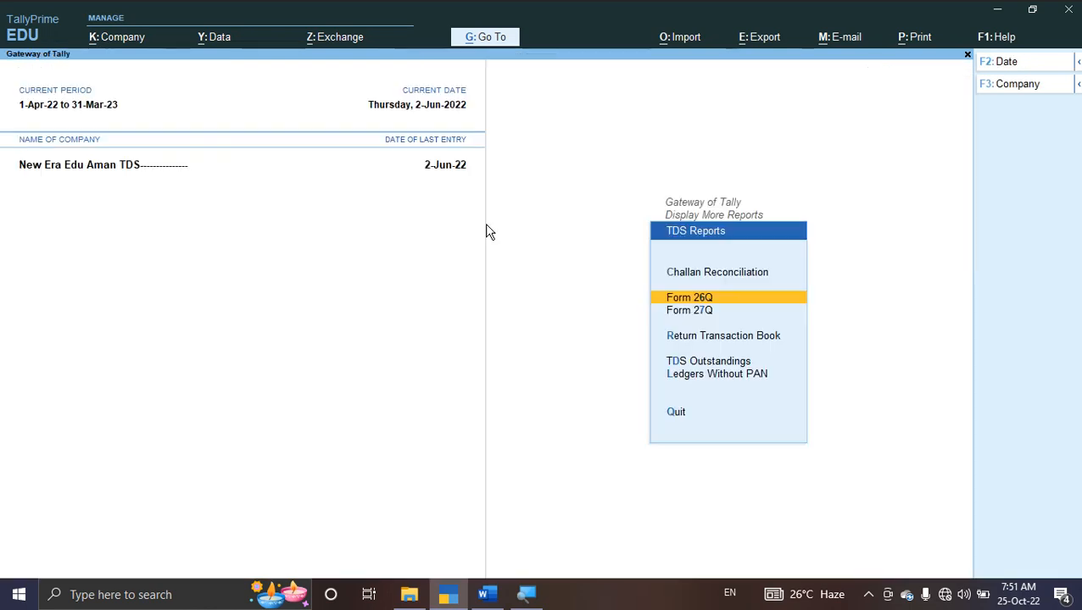
key(Escape)
key(Escape)
key(Escape)
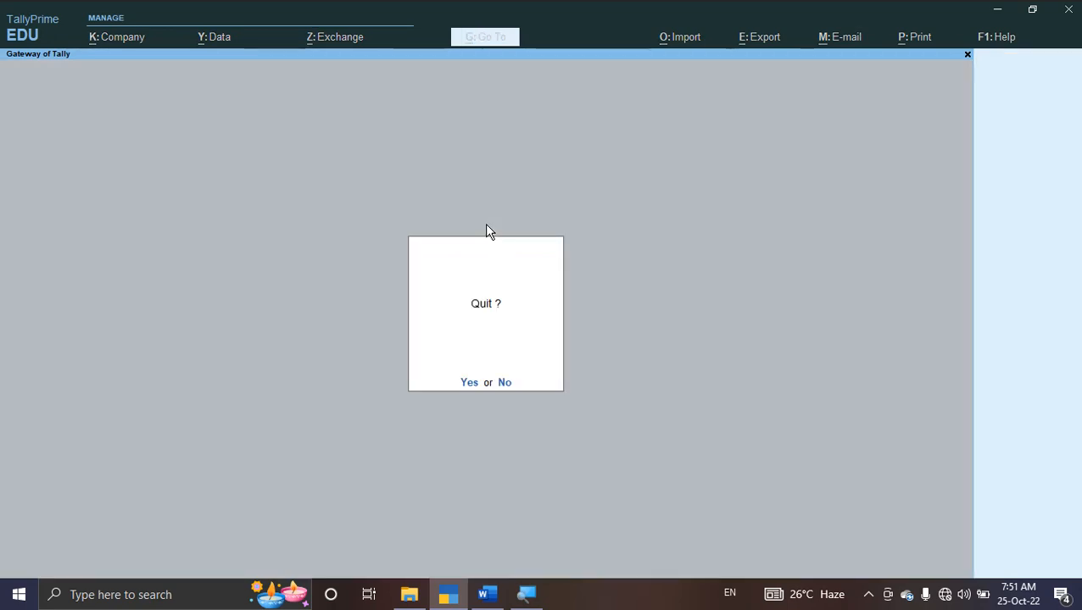
key(Escape)
Switch to the Word assignment and review Q.3 with the receipt for the commission payment to Manglam Associates
key(alt+Tab)
scroll(486, 228, down, 3)
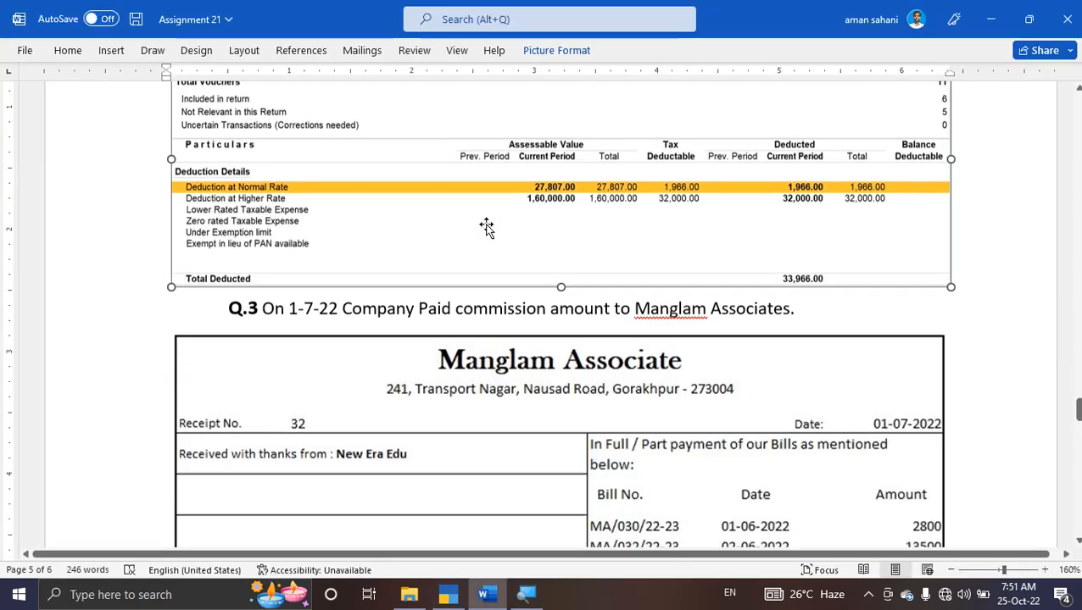
scroll(486, 228, down, 1)
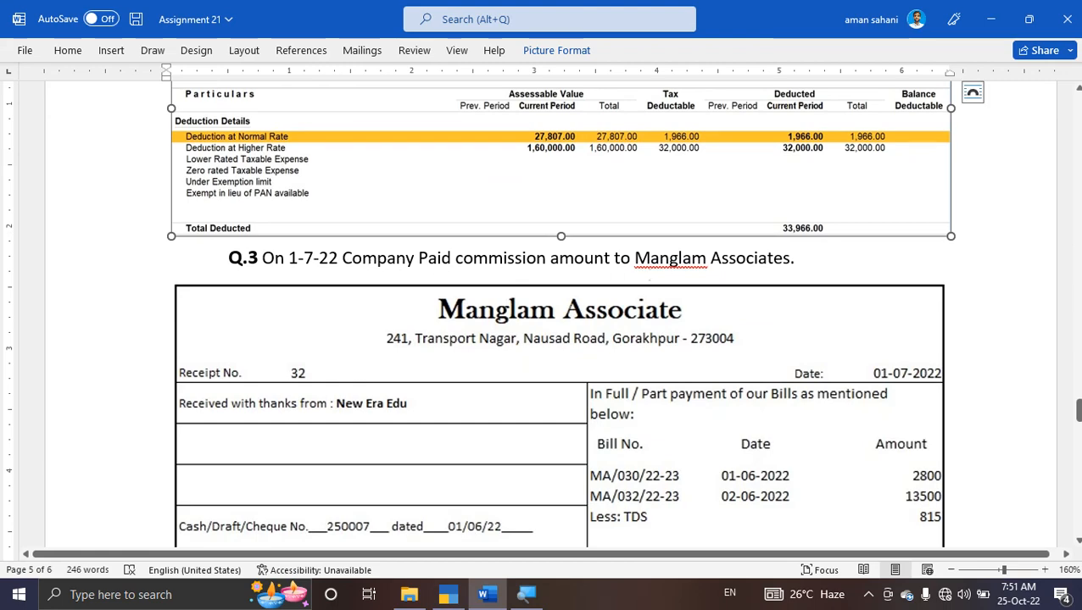
scroll(647, 275, down, 2)
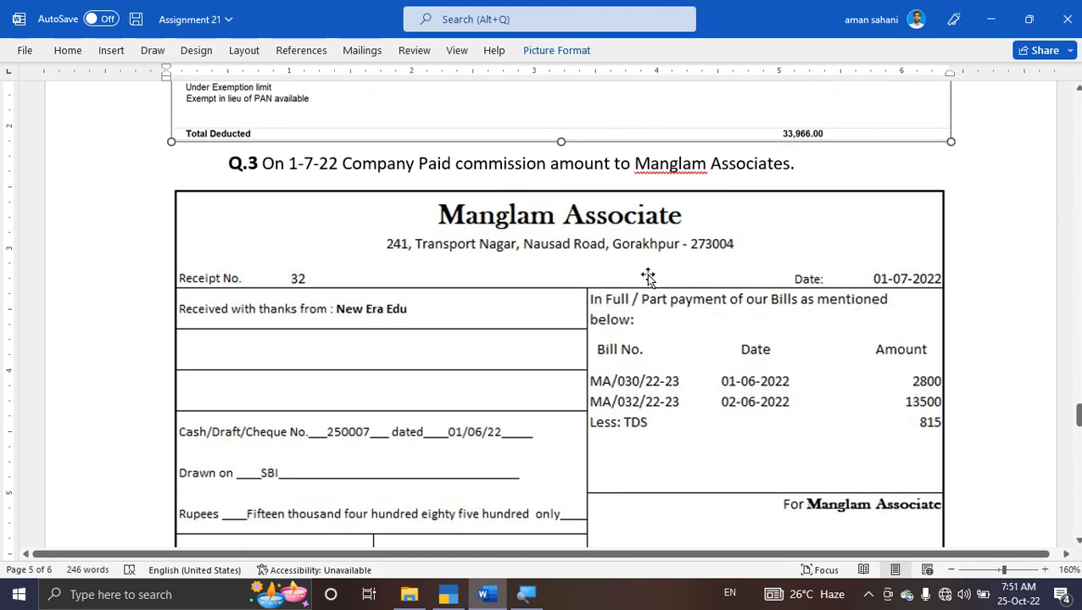
scroll(647, 276, down, 3)
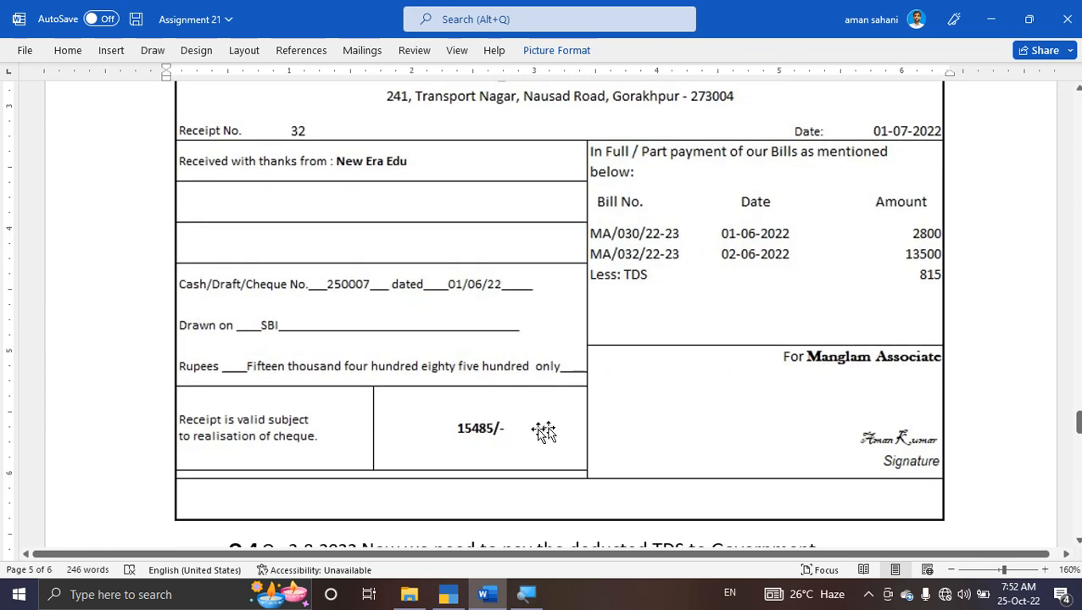
Switch back to TallyPrime and start a Payment voucher, rechecking the Q.3 receipt in Word
key(alt+Tab)
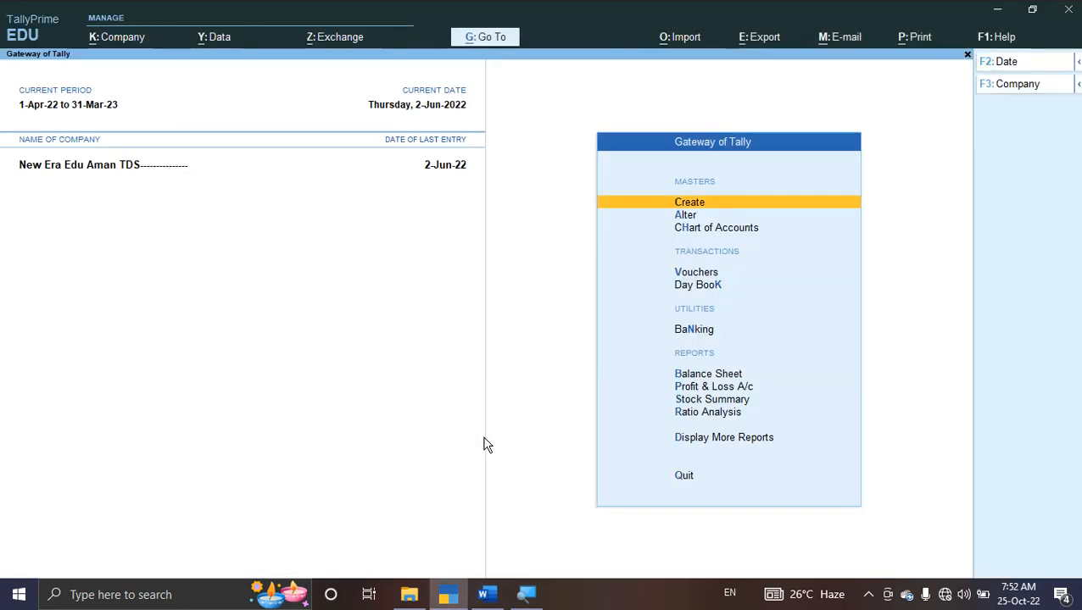
key(v)
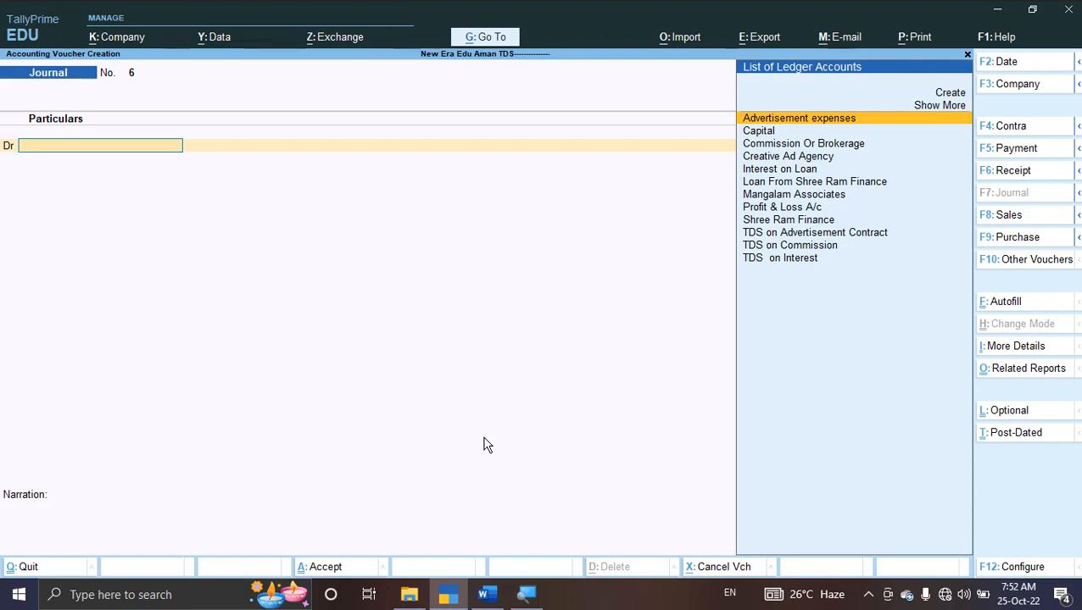
key(F5)
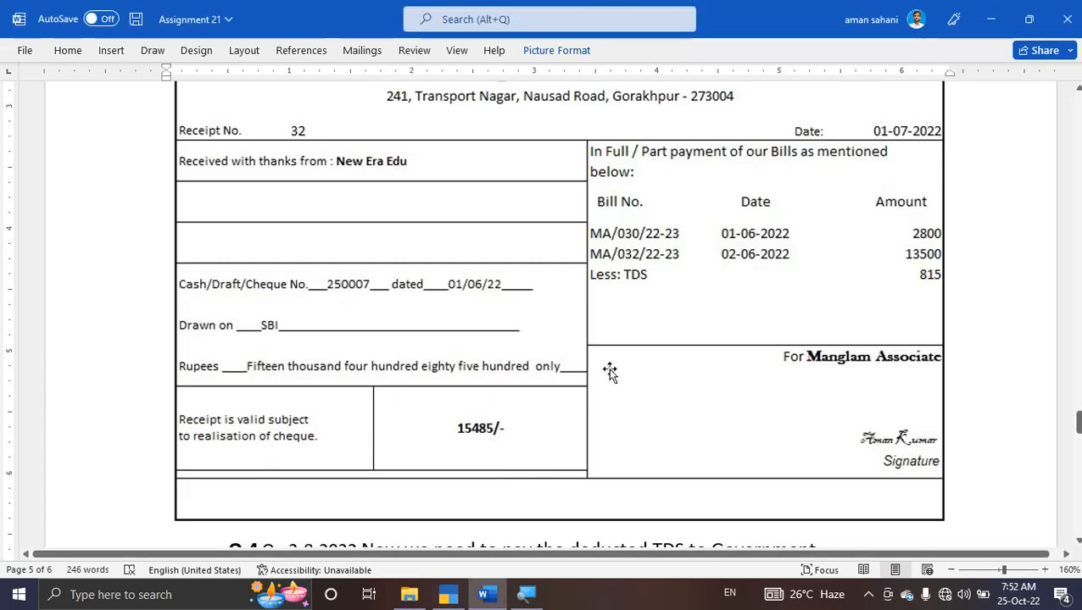
key(alt+Tab)
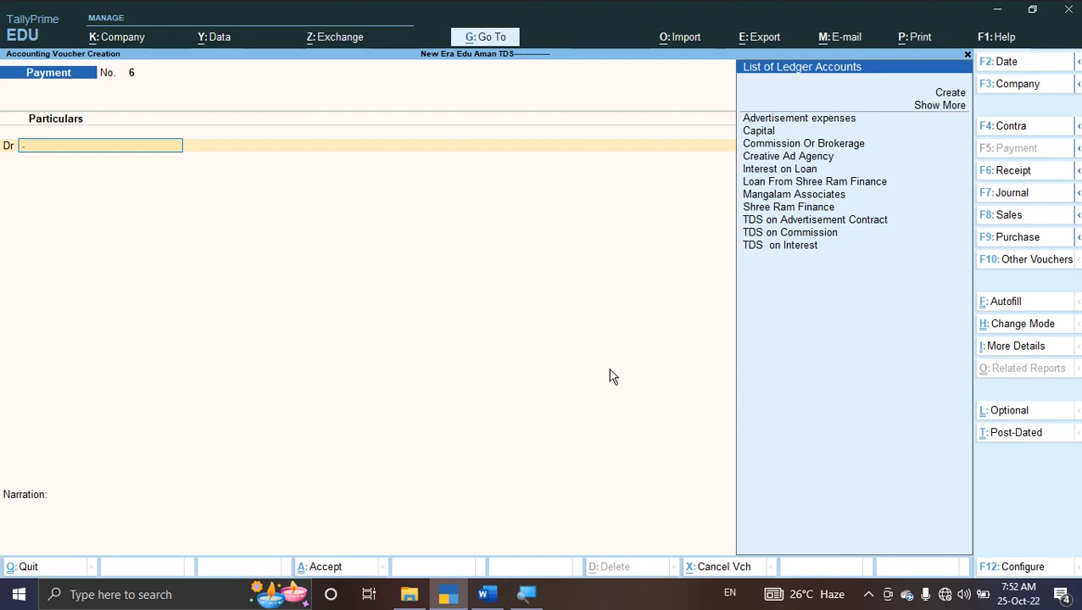
Set the payment voucher's date to 1-7, for 1-Jul-22
key(F2)
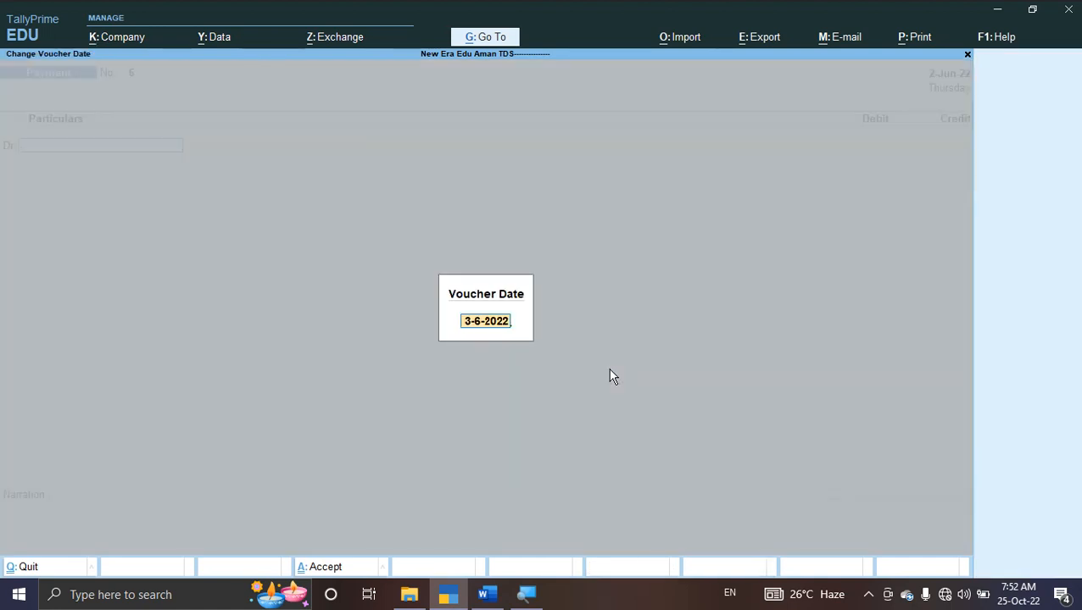
text(-)
key(BackSpace)
key(BackSpace)
key(BackSpace)
key(BackSpace)
key(BackSpace)
key(BackSpace)
key(BackSpace)
key(BackSpace)
text(1-7)
key(Return)
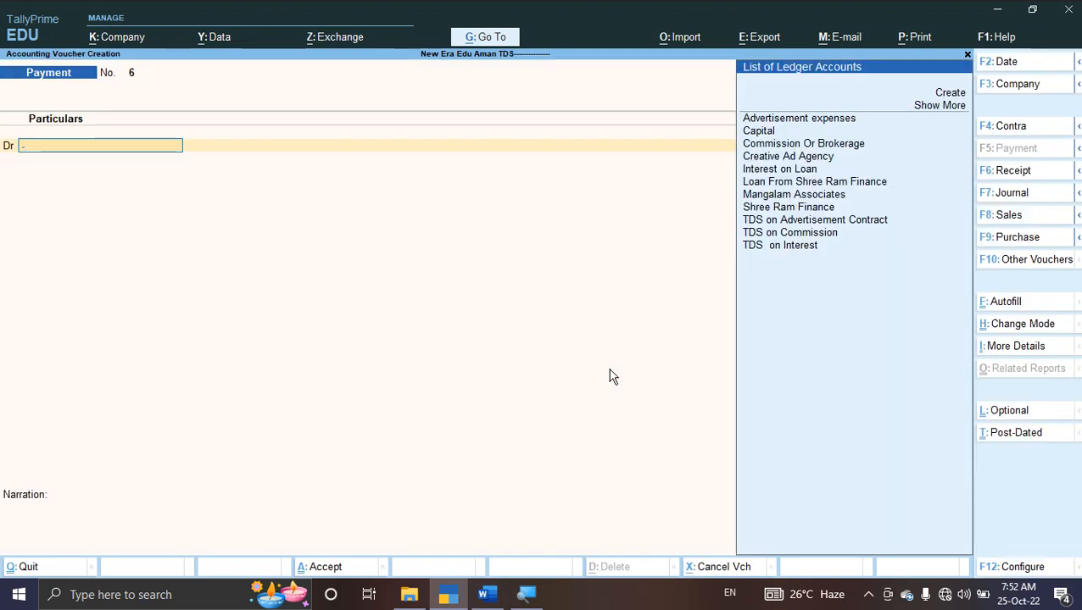
Debit Mangalam Associates with 15485 in the payment voucher
key(Down)
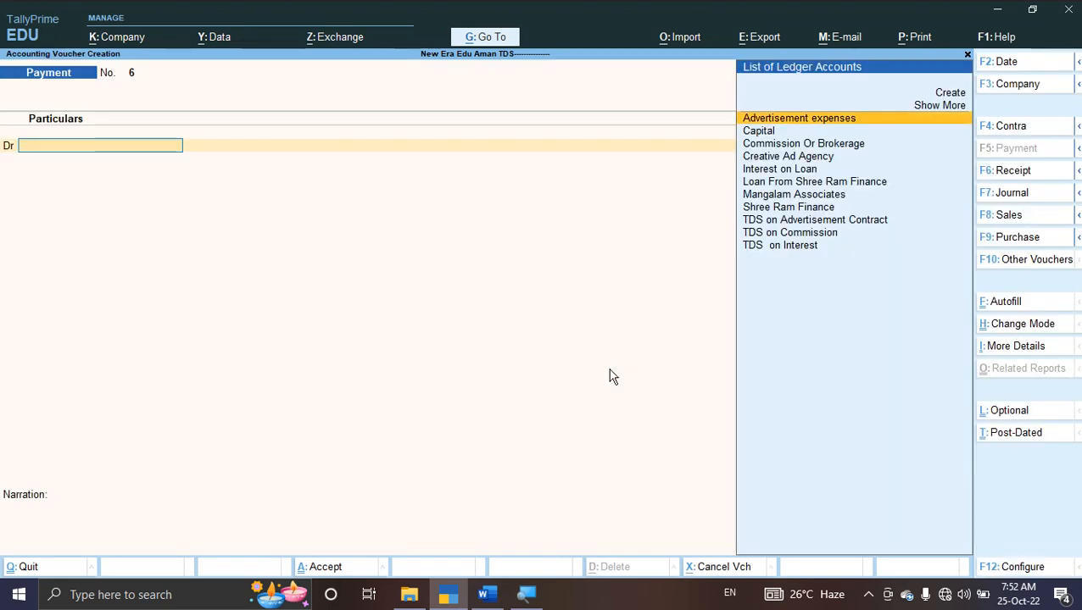
text(Man)
key(Return)
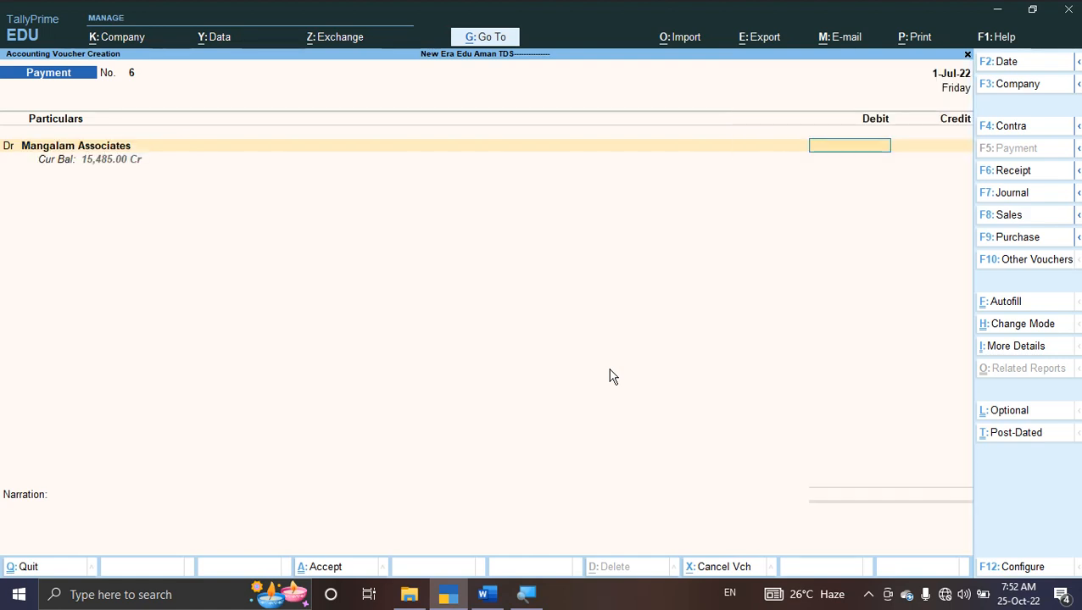
text(15485)
key(Return)
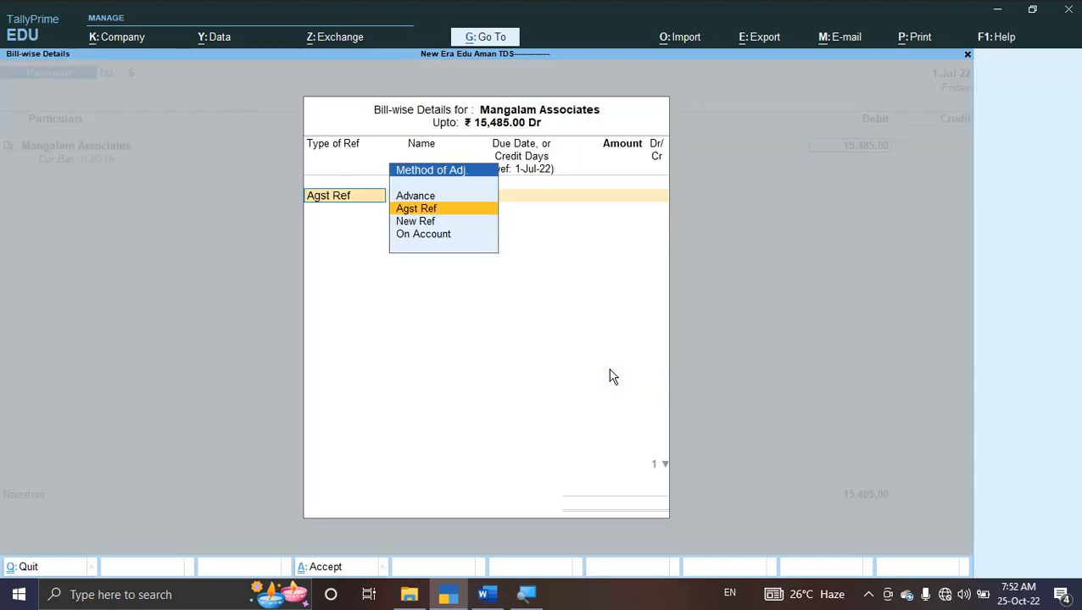
Allocate the payment as Agst Ref to 4 for 675 Cr, MA/030/22-23 for 2,660 Dr and MA/034/22-23 for 13,500 Dr
key(Return)
key(Return)
key(Return)
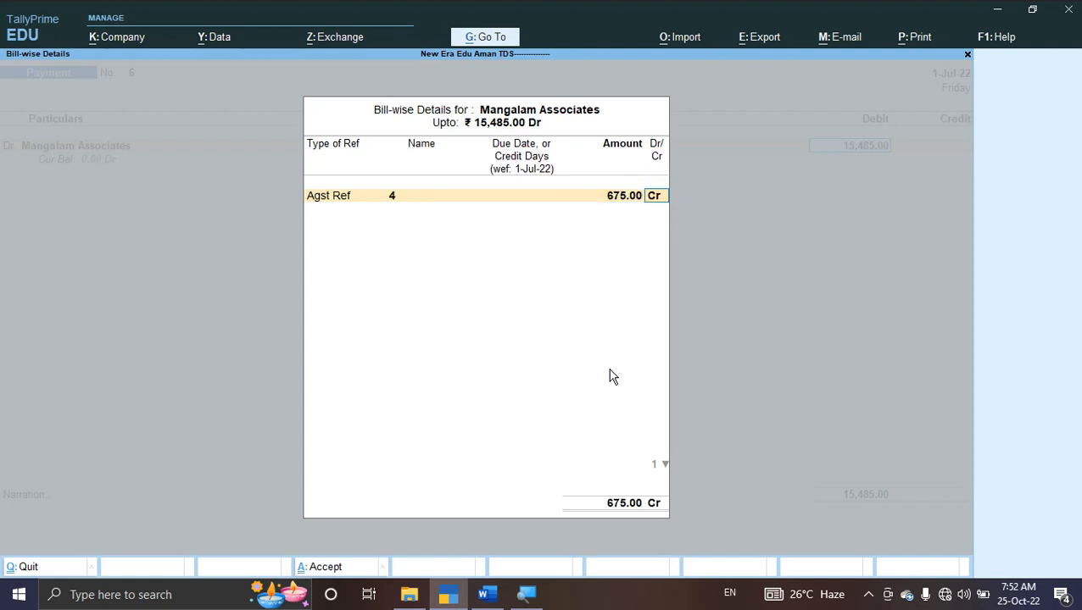
key(Return)
key(Return)
key(Return)
key(Return)
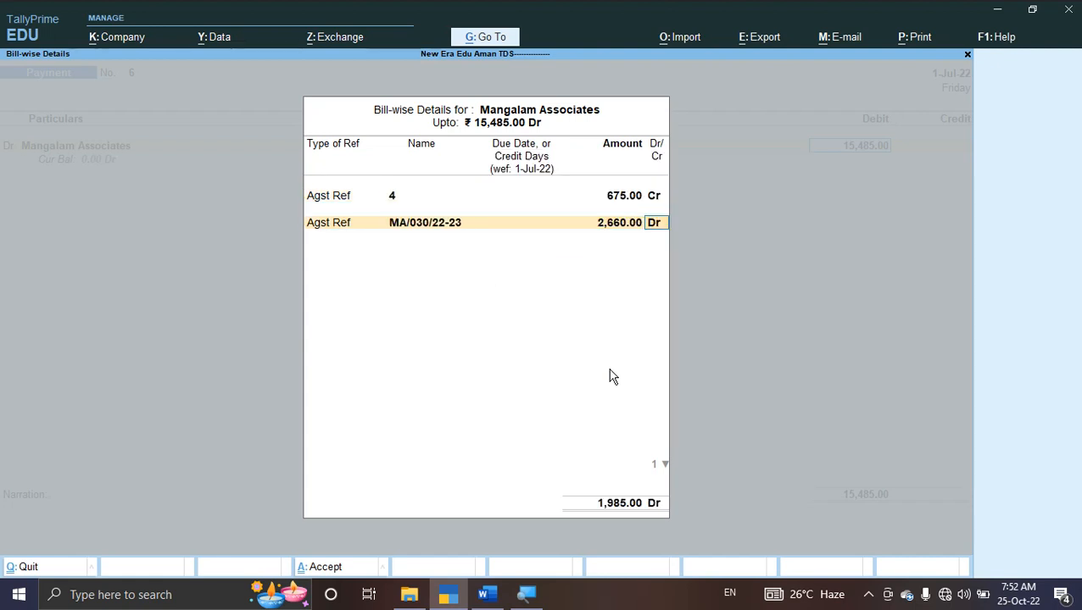
key(Return)
key(Return)
key(Return)
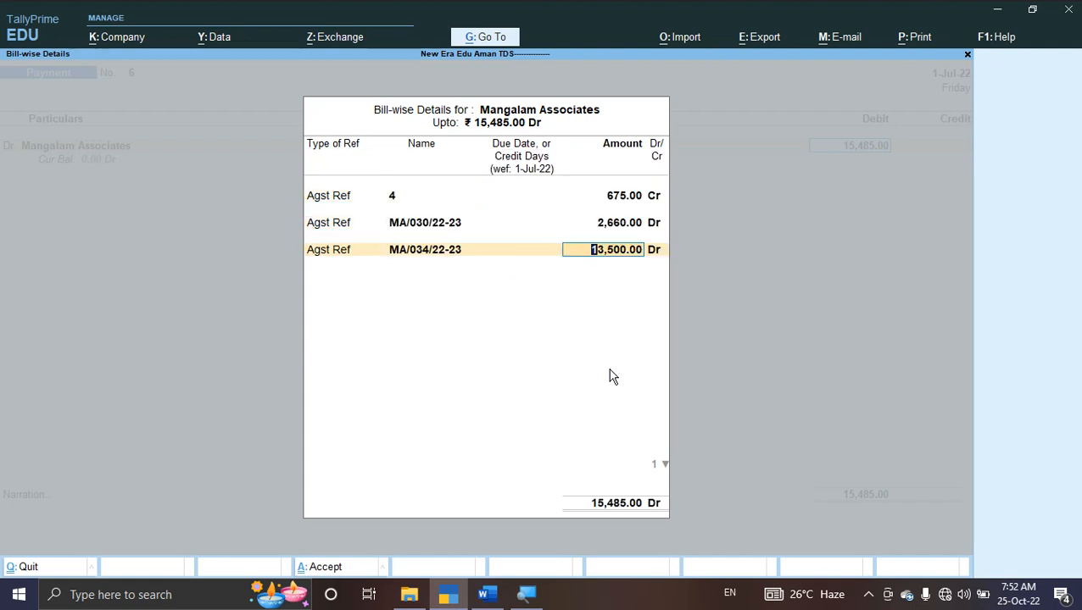
key(Return)
key(Return)
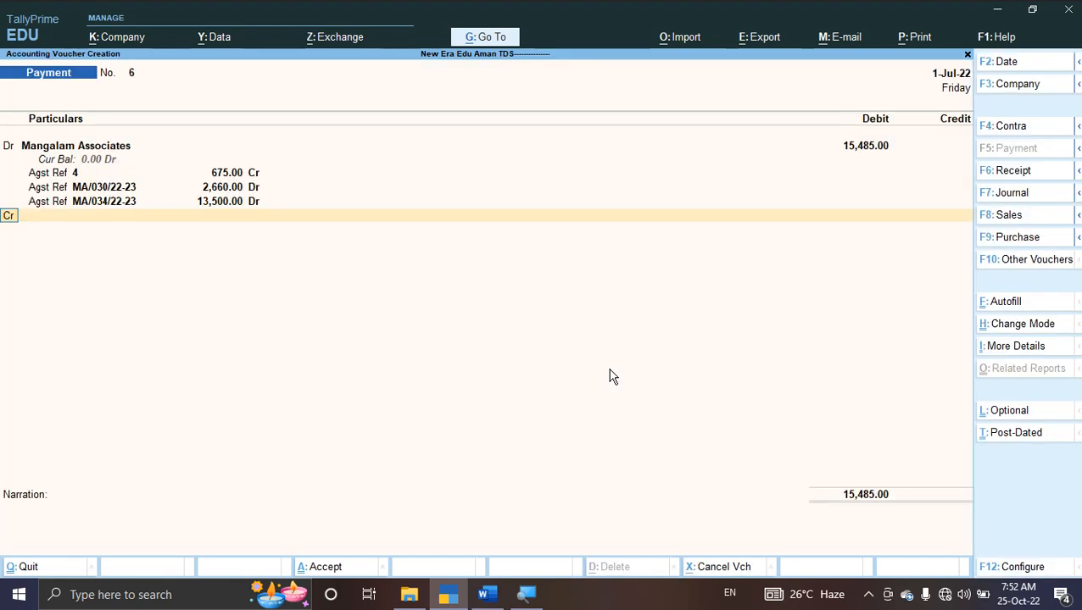
Credit the payment of 15,485 to SBI A/c
key(Return)
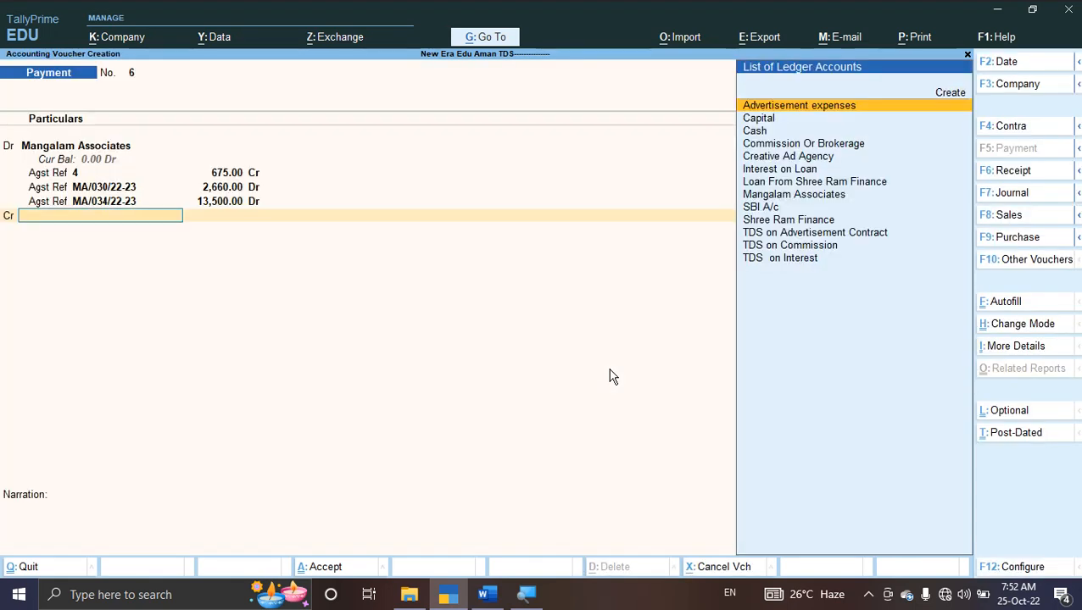
key(Down)
key(Down)
key(Down)
key(Down)
key(Down)
key(Down)
key(Down)
key(Down)
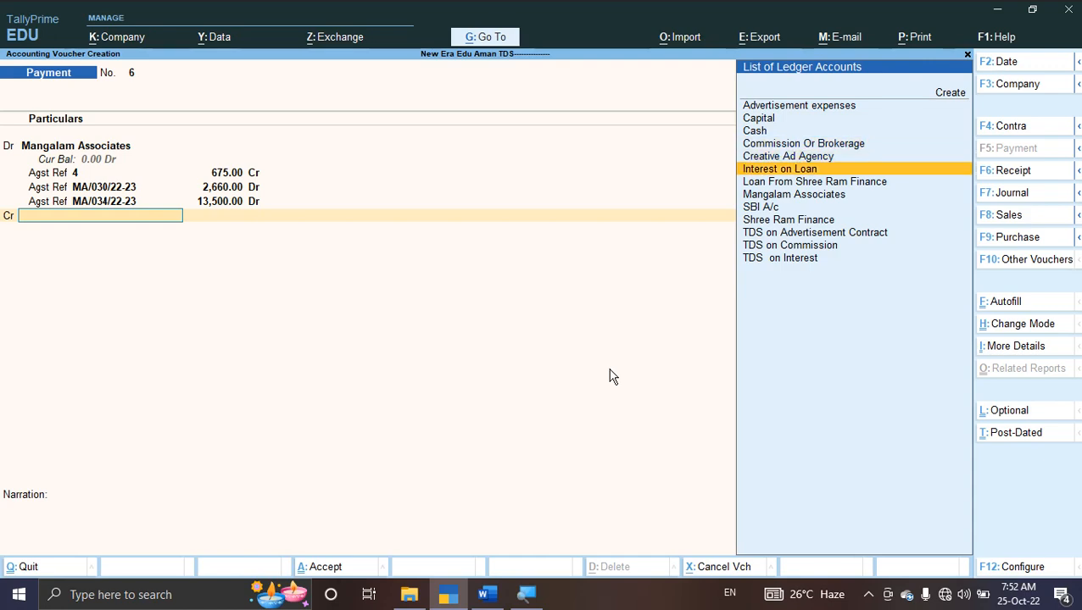
key(Return)
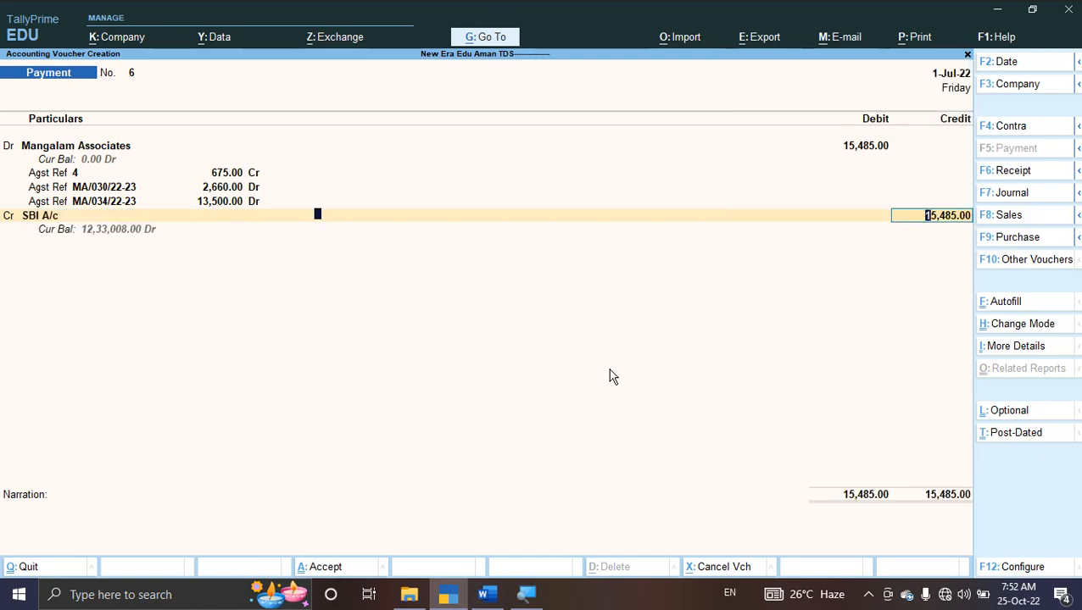
Accept the SBI bank allocation as cheque 250006 dated 1-Jul-22, crossed A/c Payee and favouring Mangalam Associates
key(Return)
key(Return)
key(Return)
key(Return)
key(Return)
key(Return)
key(Return)
key(Return)
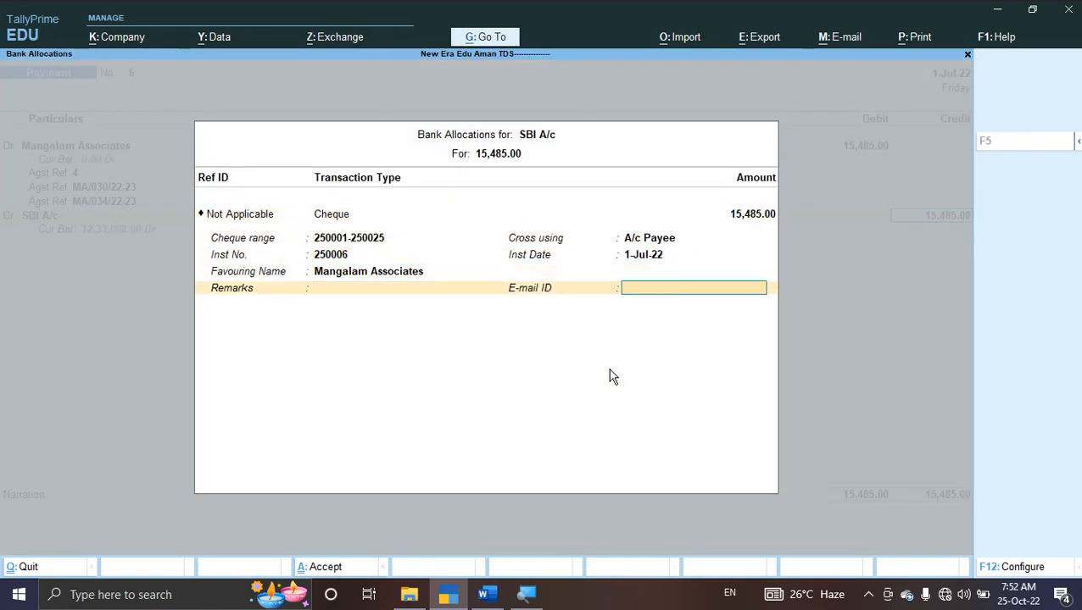
Enter the voucher narration "being amount paid to party"
text(bei)
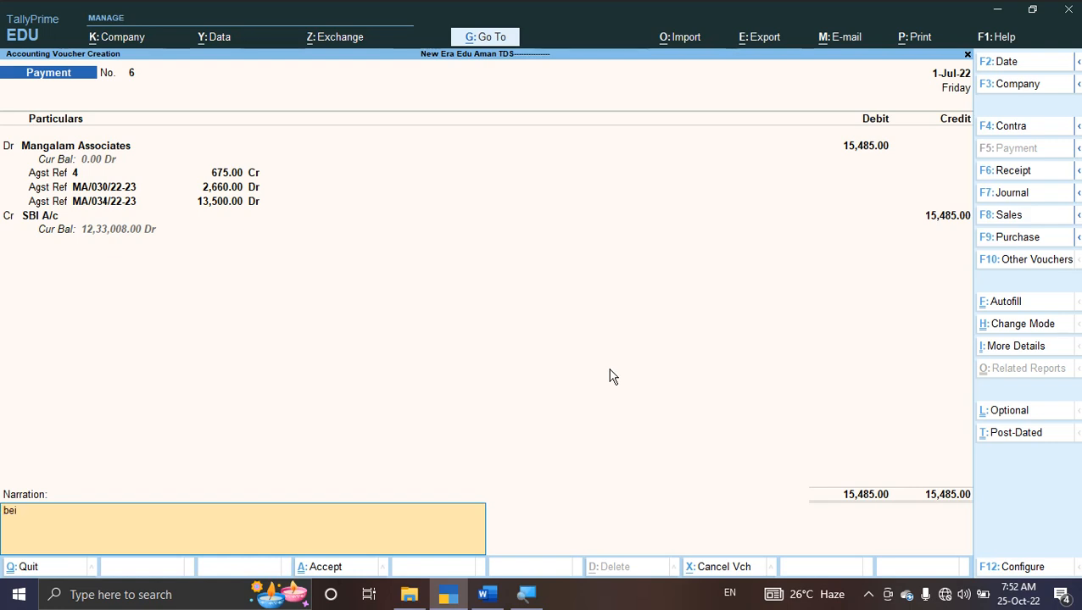
text(ng amount paid to)
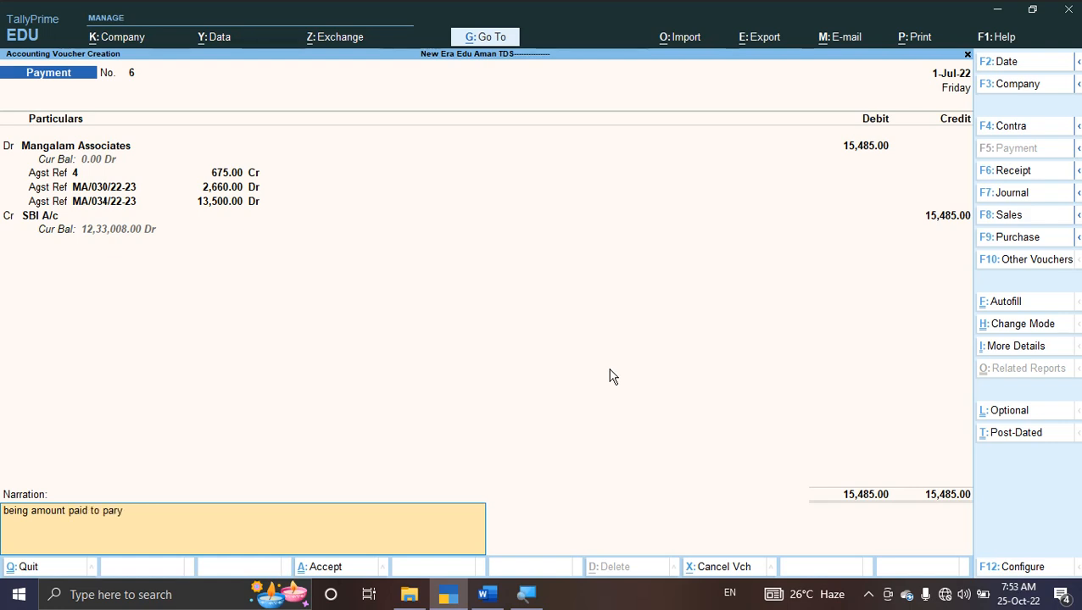
text( party)
Switch to the Word assignment, review the Q.4 autofill details for paying TDS to the government, and return to TallyPrime
key(alt+Tab)
scroll(611, 372, down, 5)
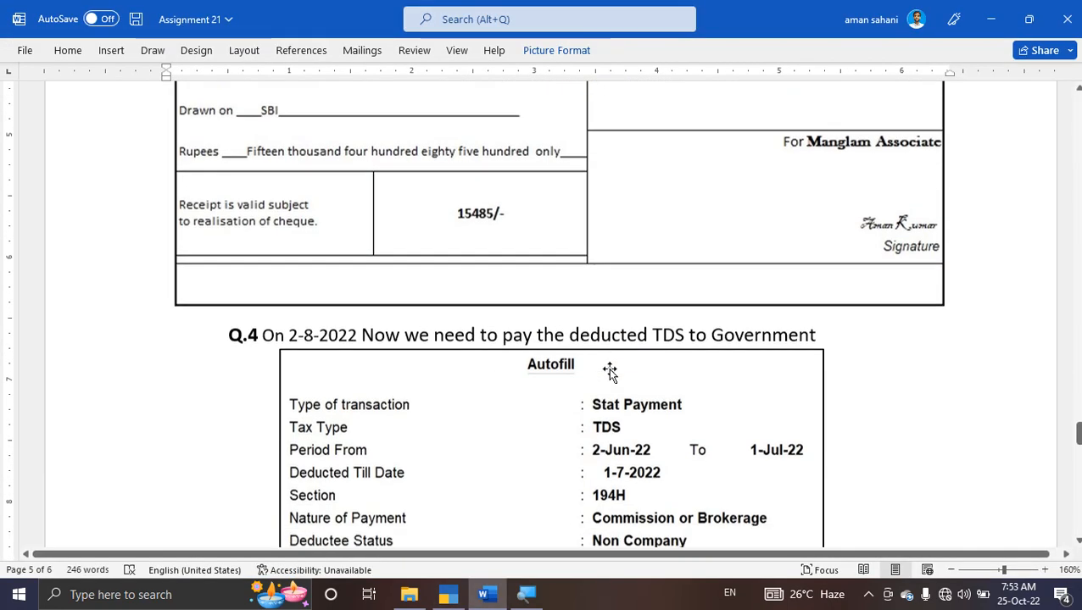
scroll(614, 376, down, 4)
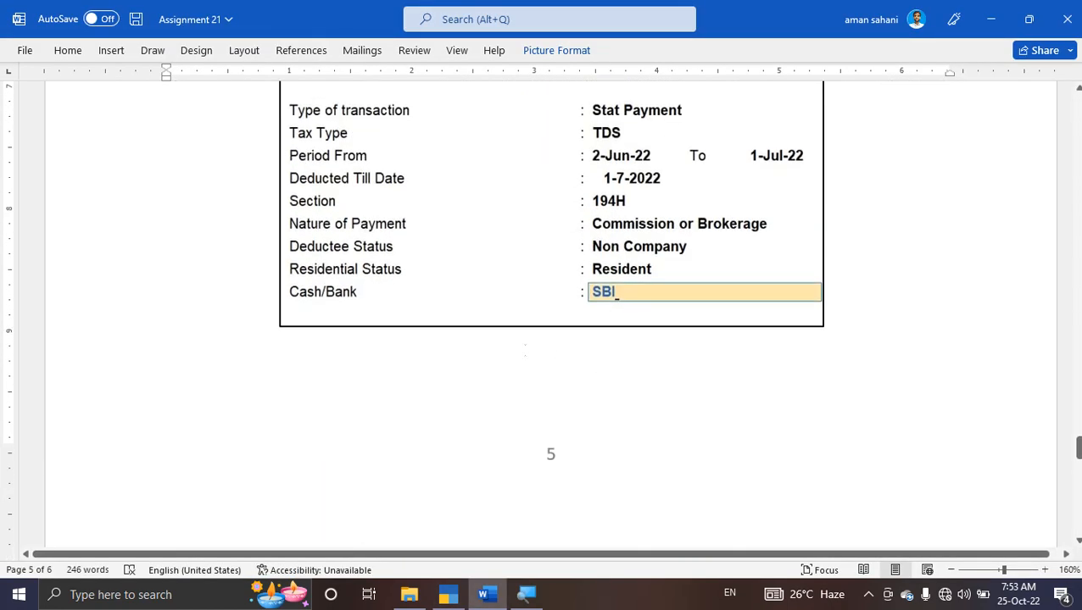
scroll(524, 354, up, 6)
scroll(524, 354, down, 5)
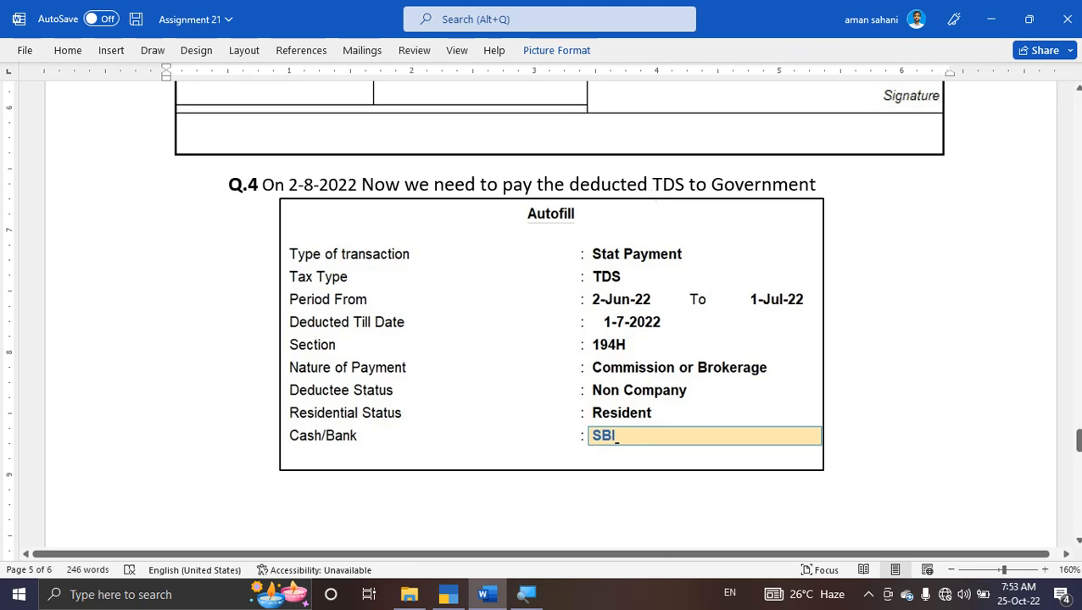
key(alt+Tab)
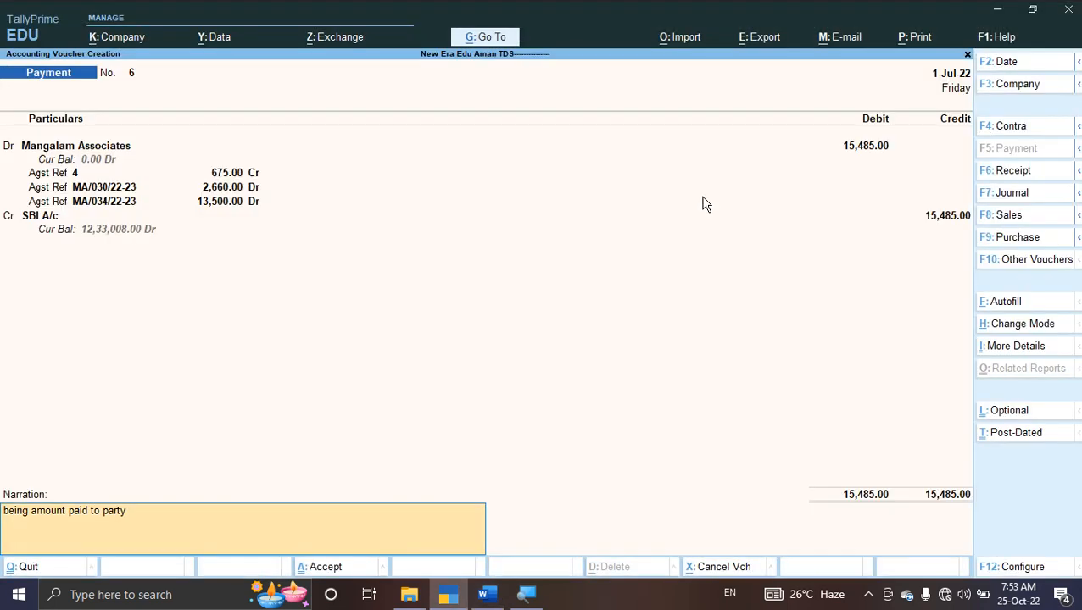
Save the payment voucher to Mangalam Associates and date the next payment voucher 1-Aug-22
key(Return)
key(Return)
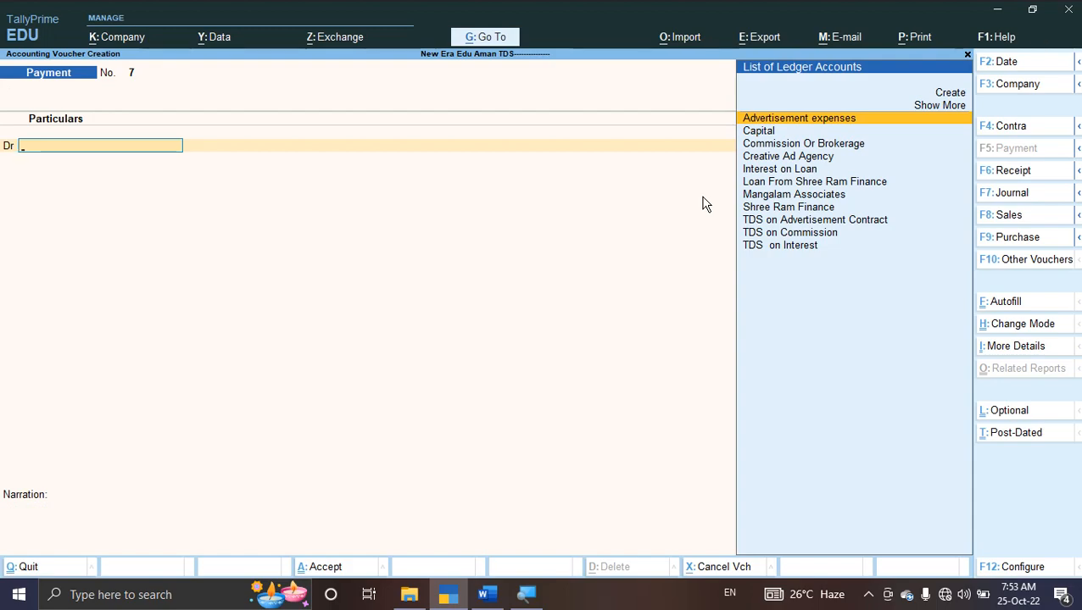
key(F2)
key(alt+Tab)
key(alt+Tab)
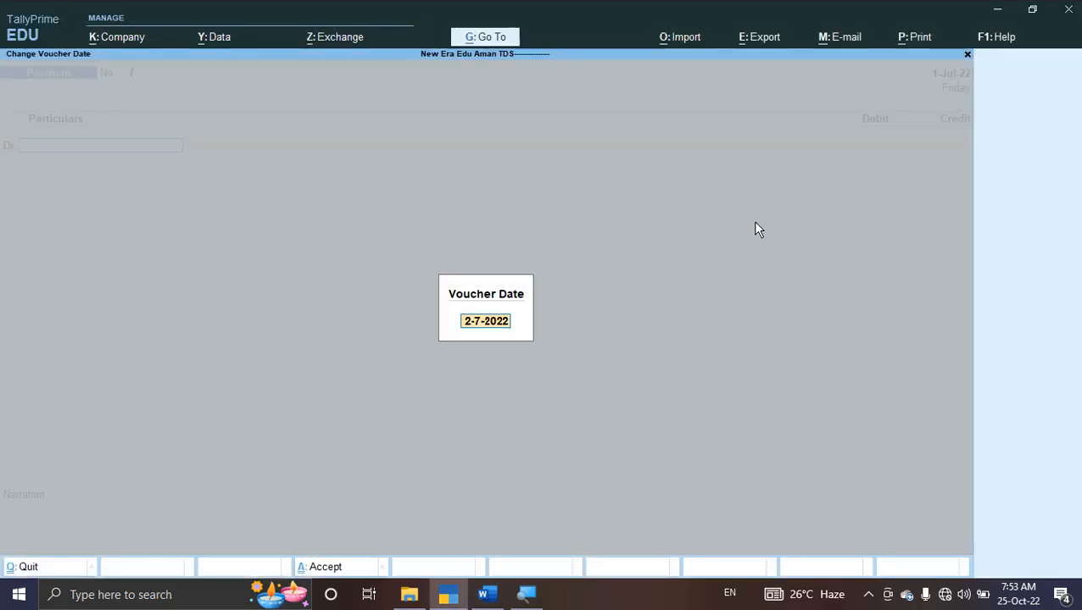
text(1-8)
key(Return)
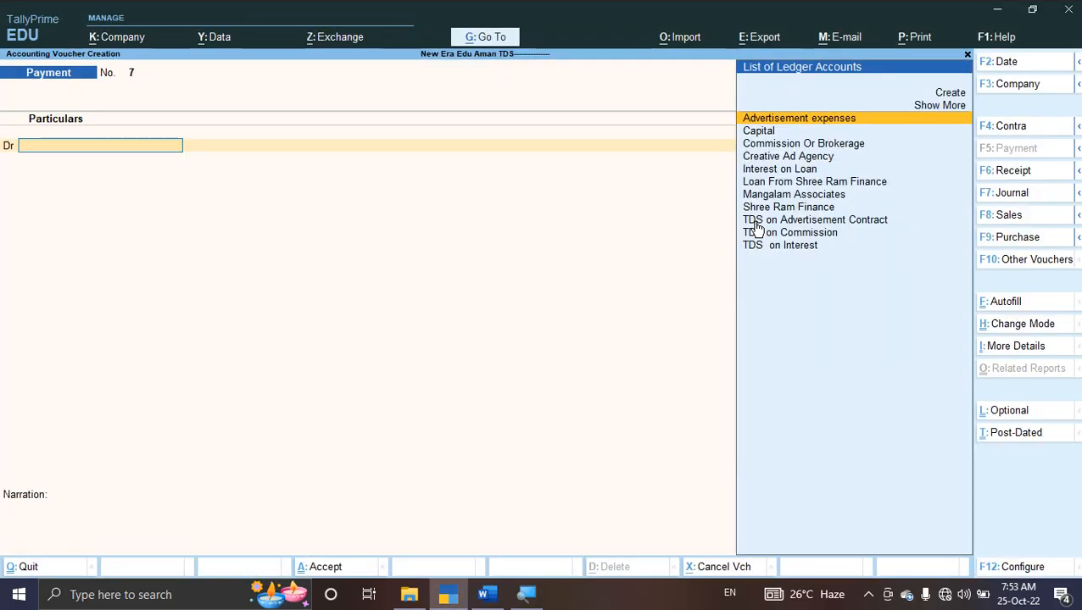
Start autofilling the payment voucher as a Stat Payment with TDS as the tax type
key(ctrl+f)
key(Return)
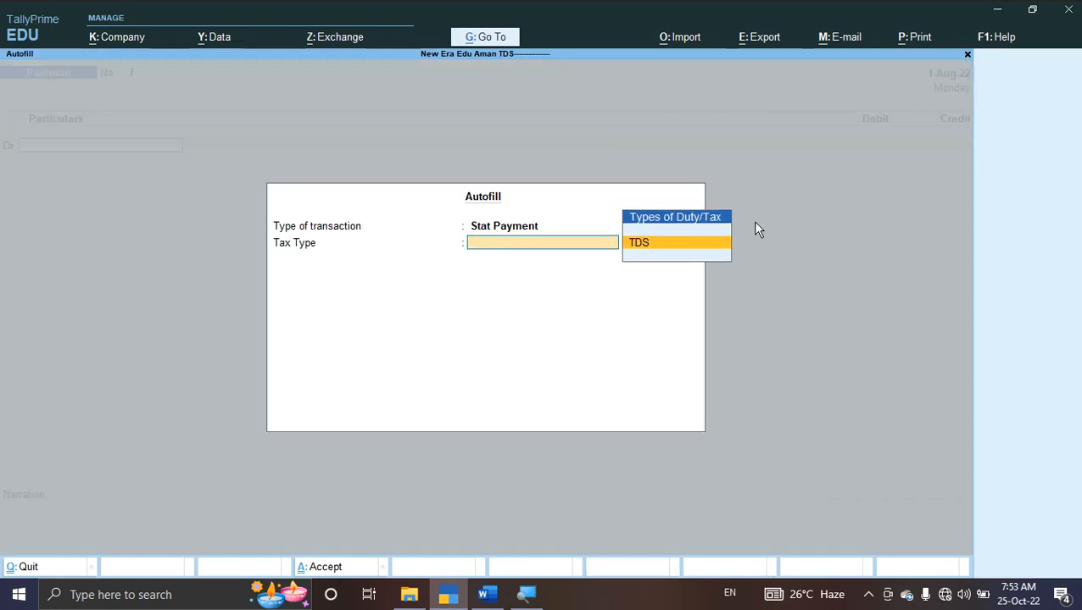
key(Return)
key(Return)
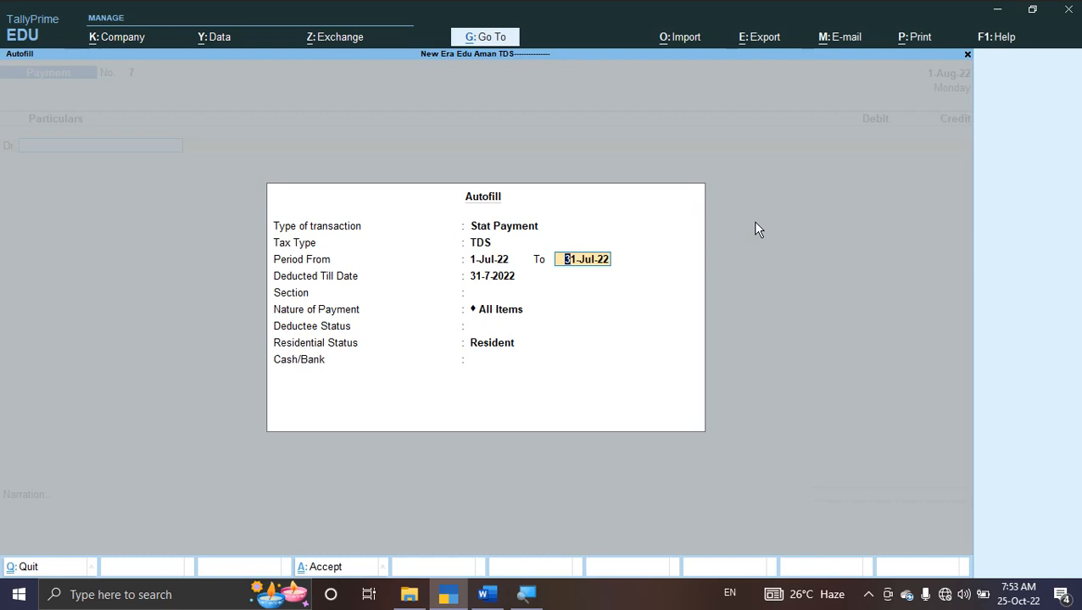
Switch to the Word assignment, check the Q.4 period and autofill details, and return to TallyPrime
key(alt+Tab)
scroll(755, 225, up, 3)
scroll(755, 224, up, 6)
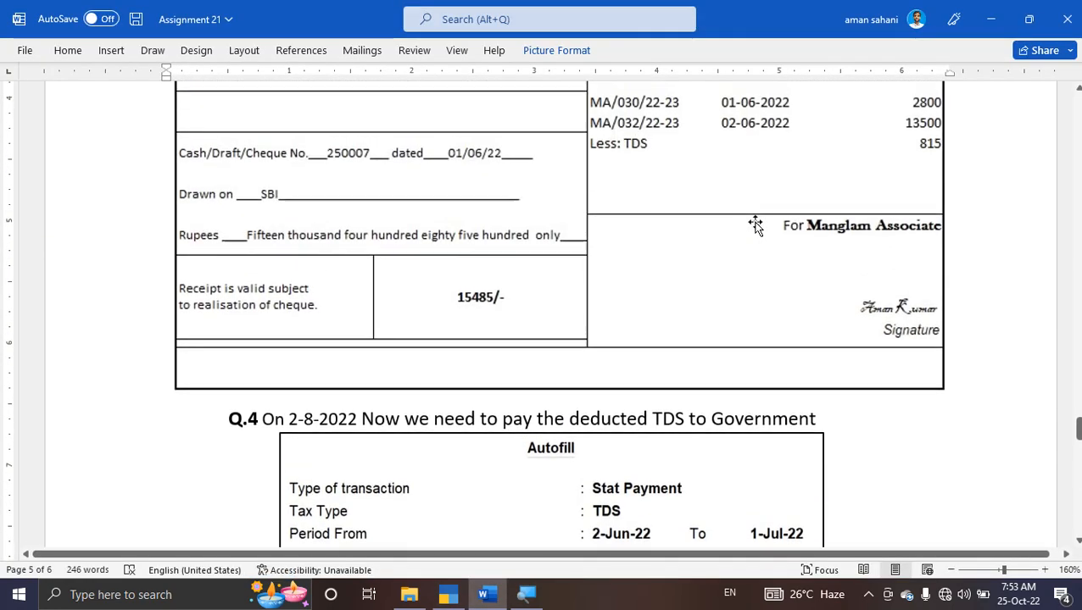
scroll(754, 224, down, 5)
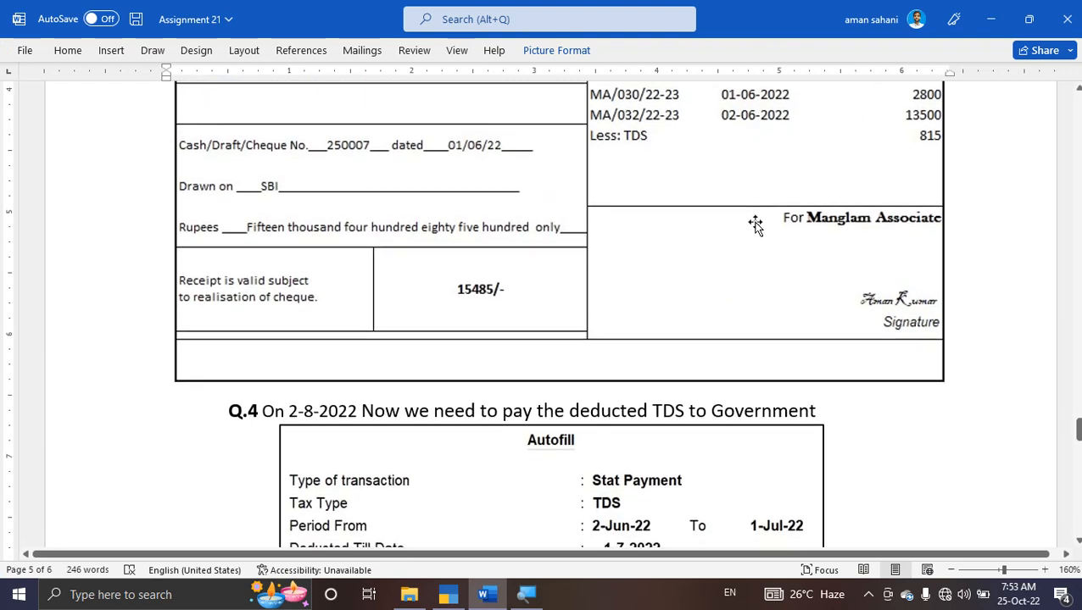
key(alt+Tab)
key(alt+Tab)
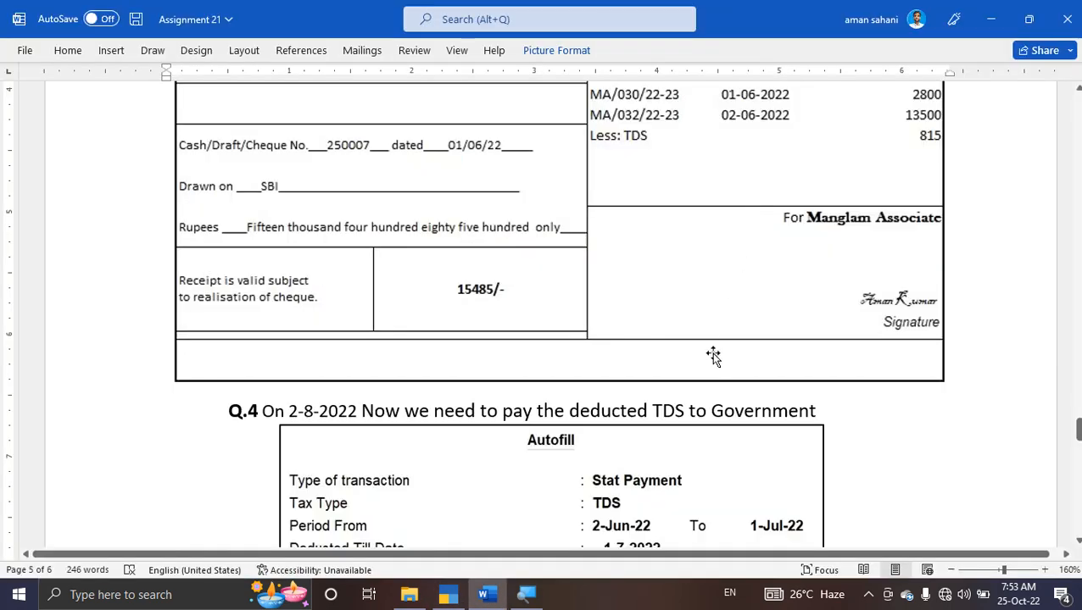
scroll(714, 356, down, 3)
key(alt+Tab)
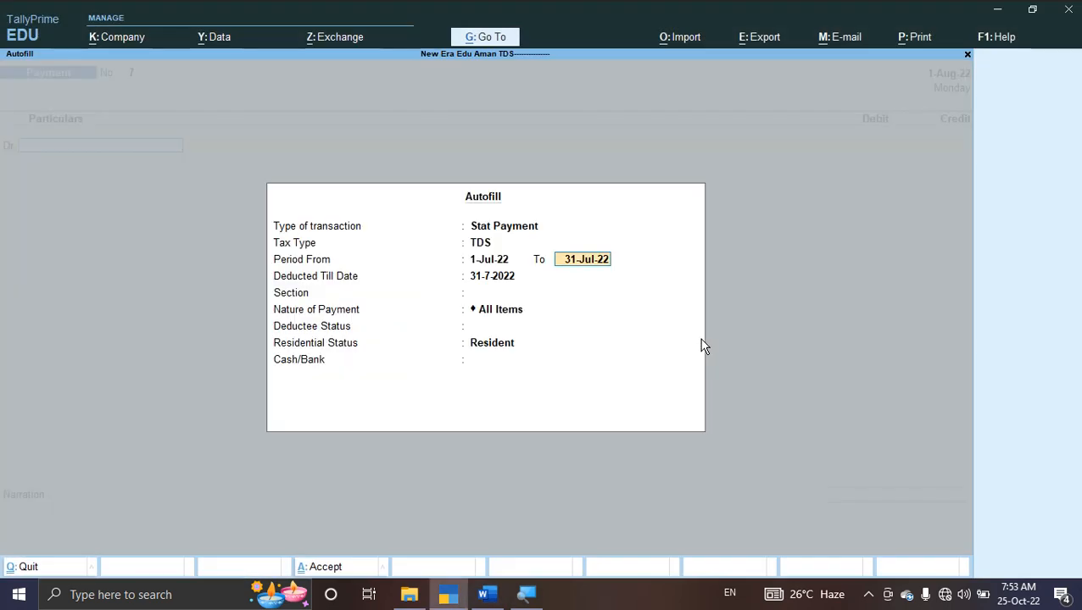
Set the autofill period from 1-Jun-22 to 31-Jul-22 and accept 31-7-2022 as the deducted-till date
key(shift+Tab)
text(1)
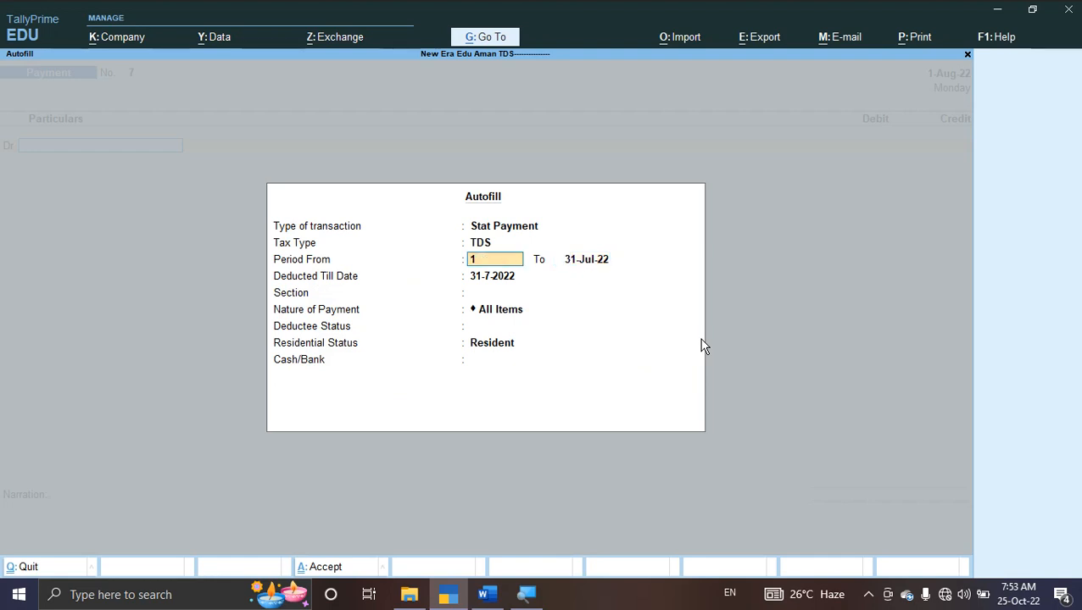
text(-6)
key(Return)
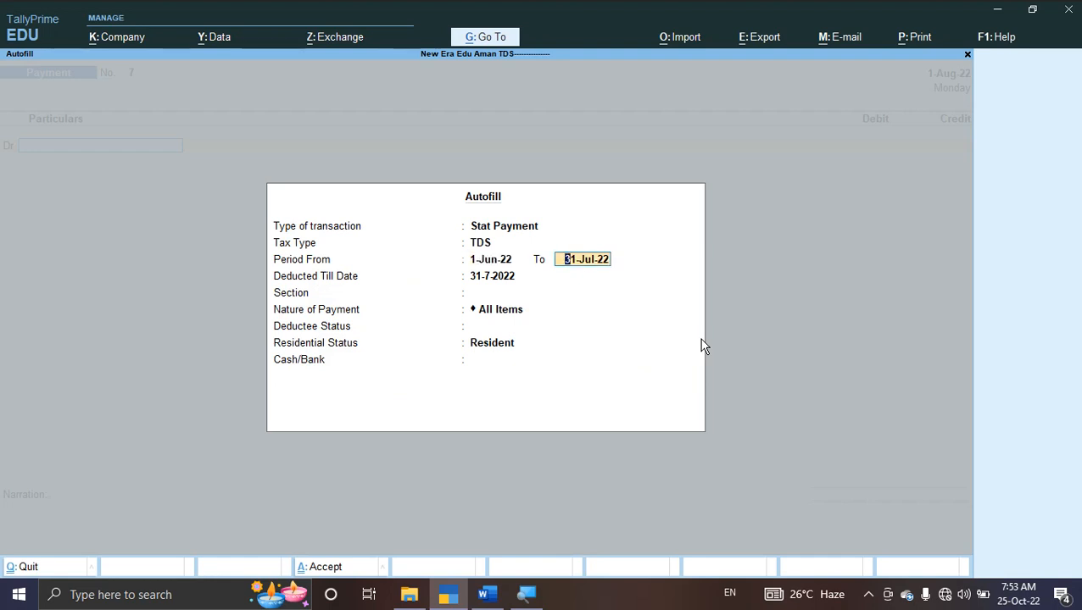
key(Return)
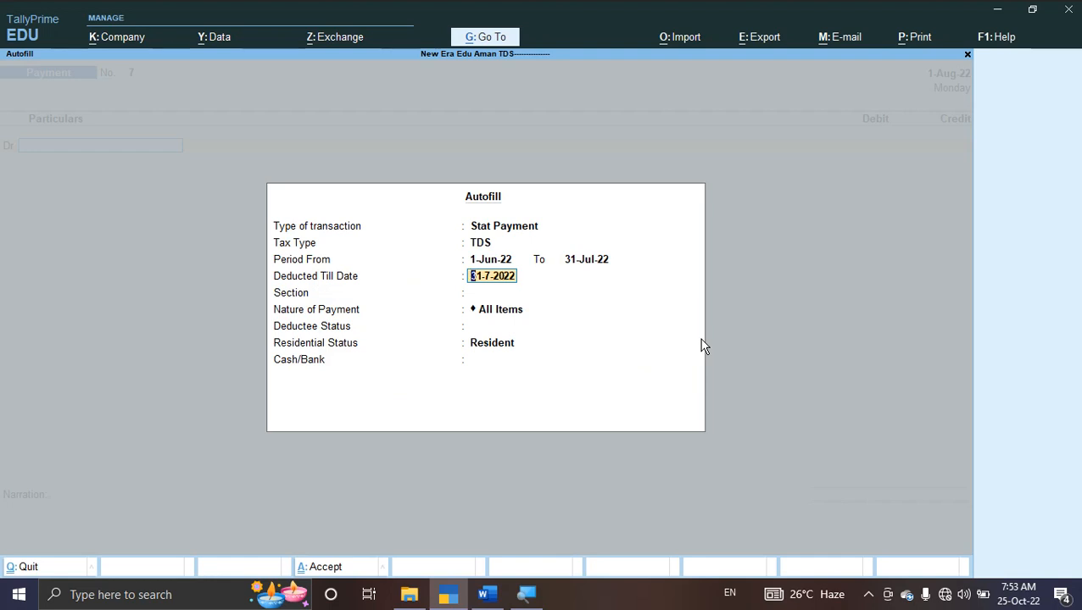
key(Return)
Complete the TDS autofill with section 194H, Commission Or Brokerage, Non Company, Resident and SBI A/c as the bank
key(Return)
key(Return)
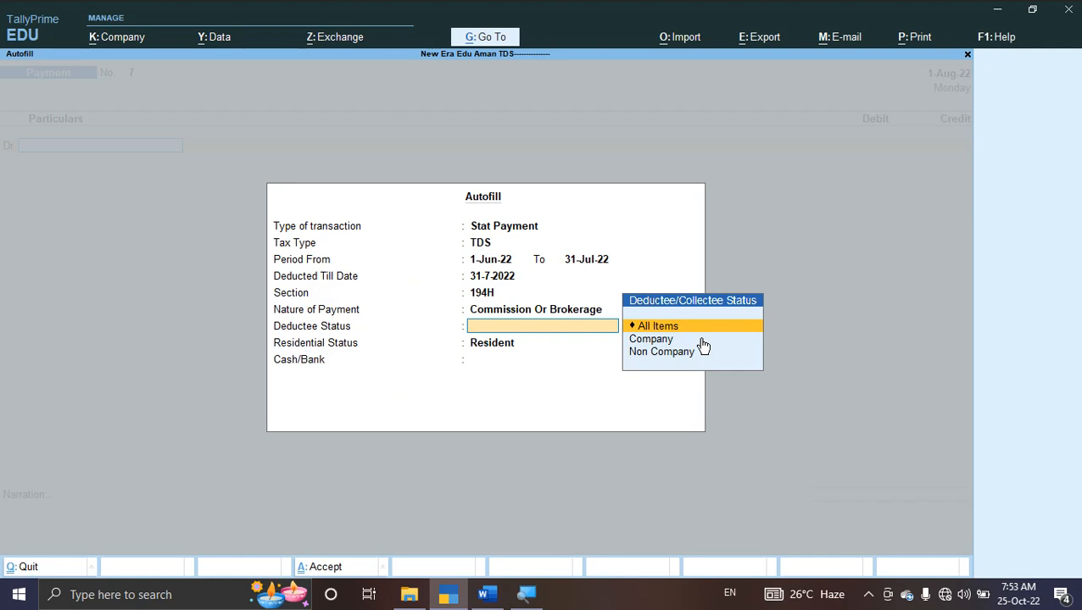
key(Down)
key(Down)
key(Return)
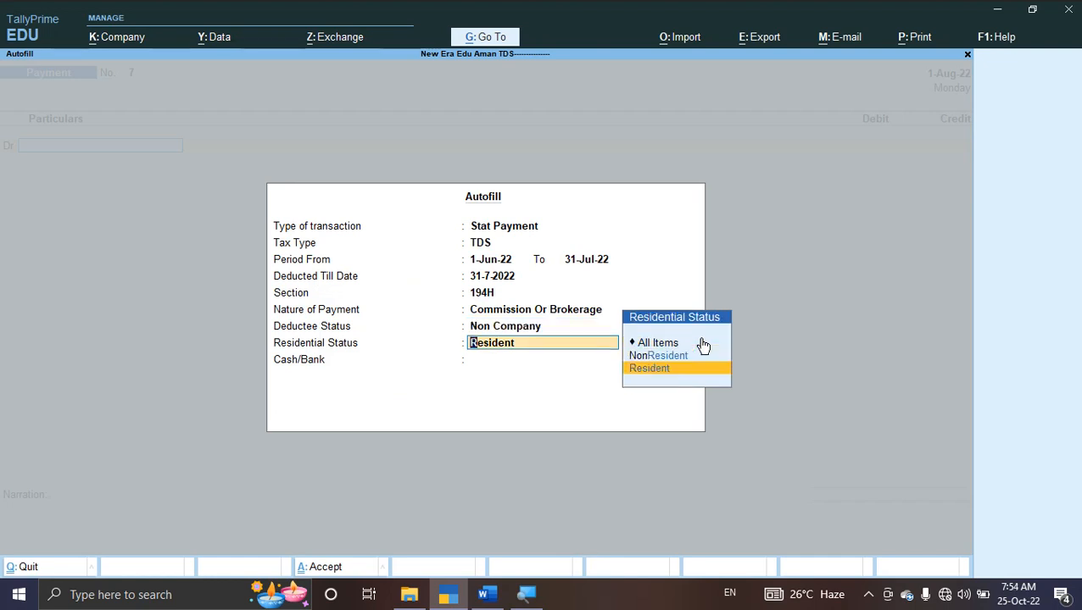
key(Return)
key(Down)
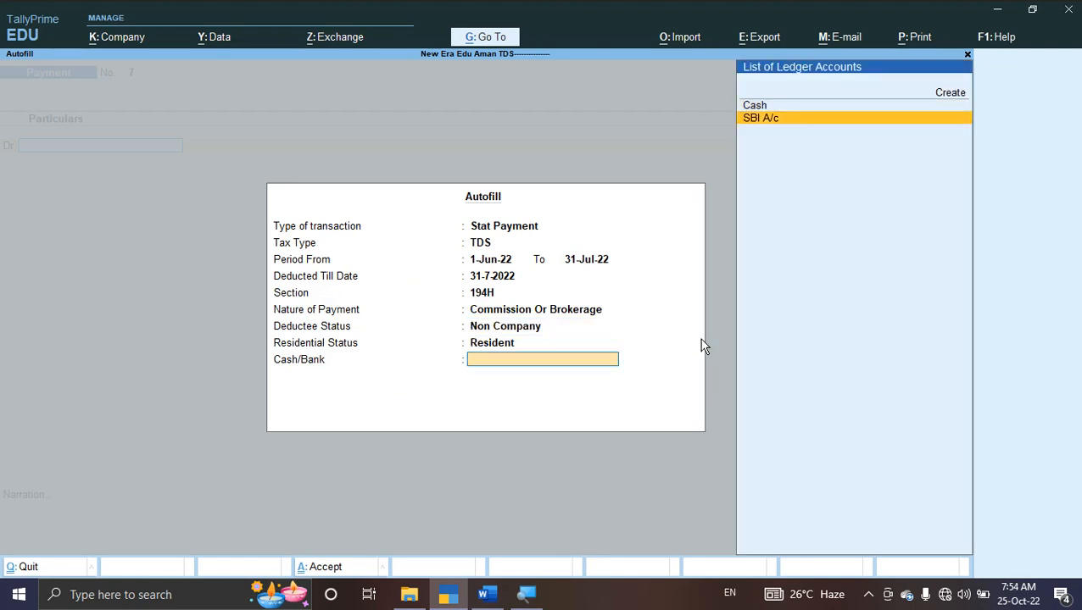
key(Return)
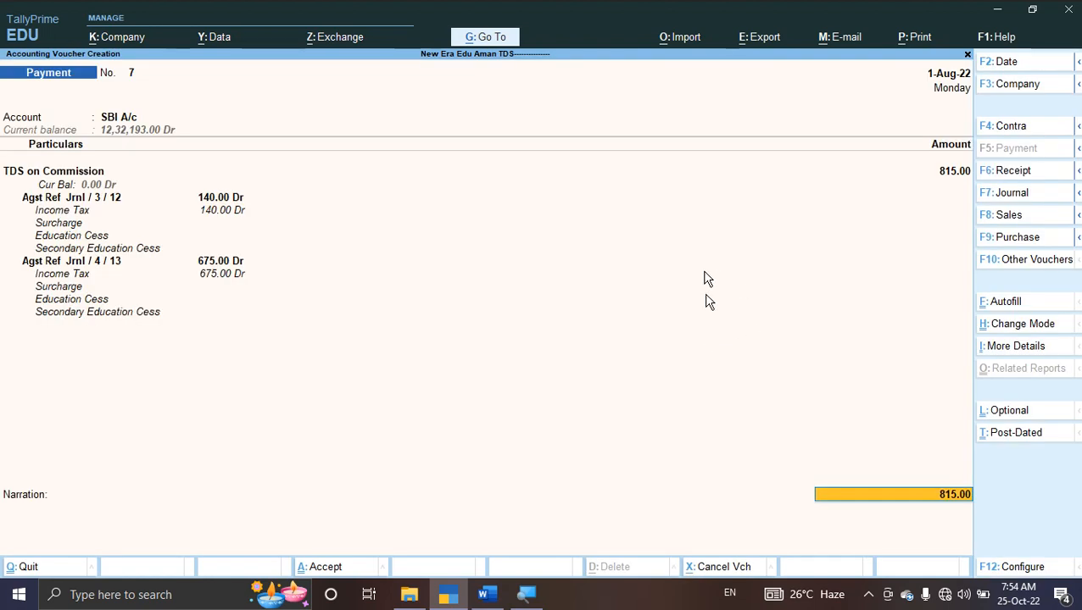
Switch to the Word assignment, review the sample TDS payment voucher and its bank allocation, and return to TallyPrime
key(alt+Tab)
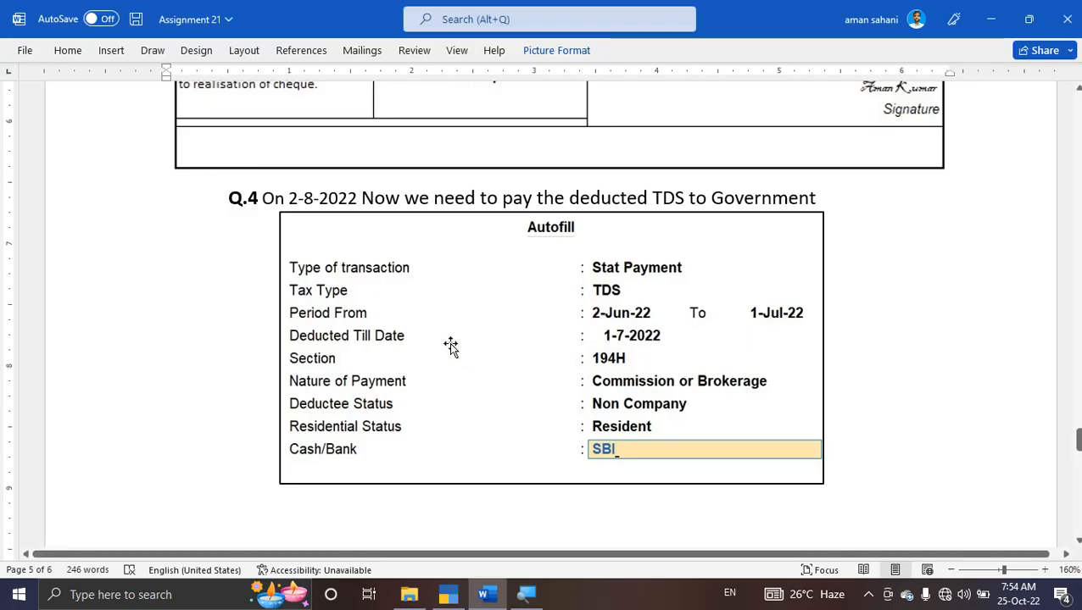
scroll(450, 346, down, 10)
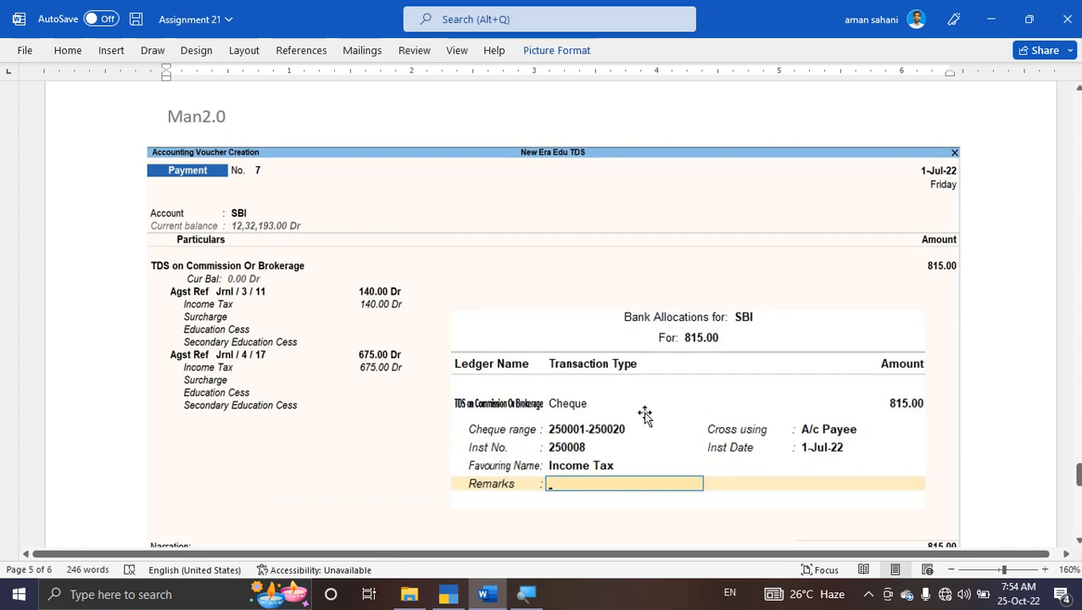
scroll(645, 415, down, 3)
key(alt+Tab)
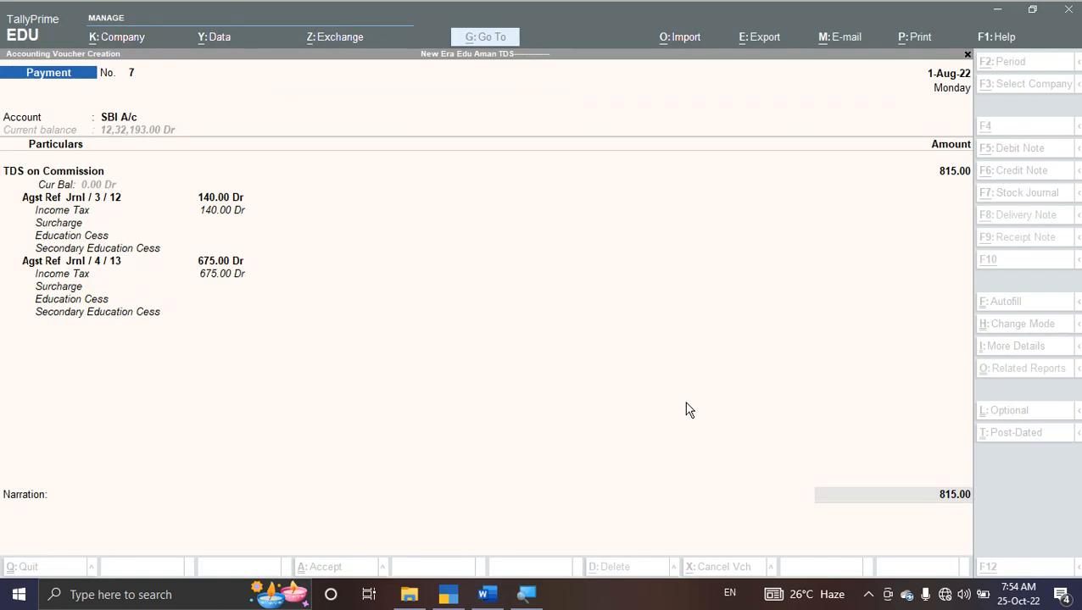
Accept the SBI bank allocation of 815 as cheque 250007 dated 1-Aug-22, crossed A/c Payee and favouring Income Tax
key(Return)
key(Return)
key(Return)
key(Return)
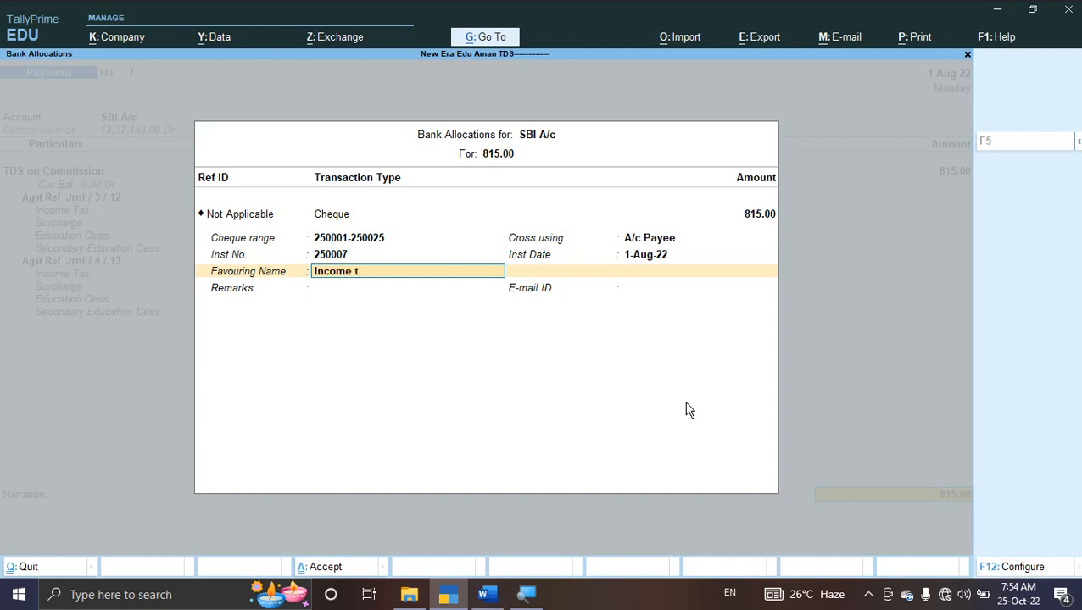
key(Return)
key(Return)
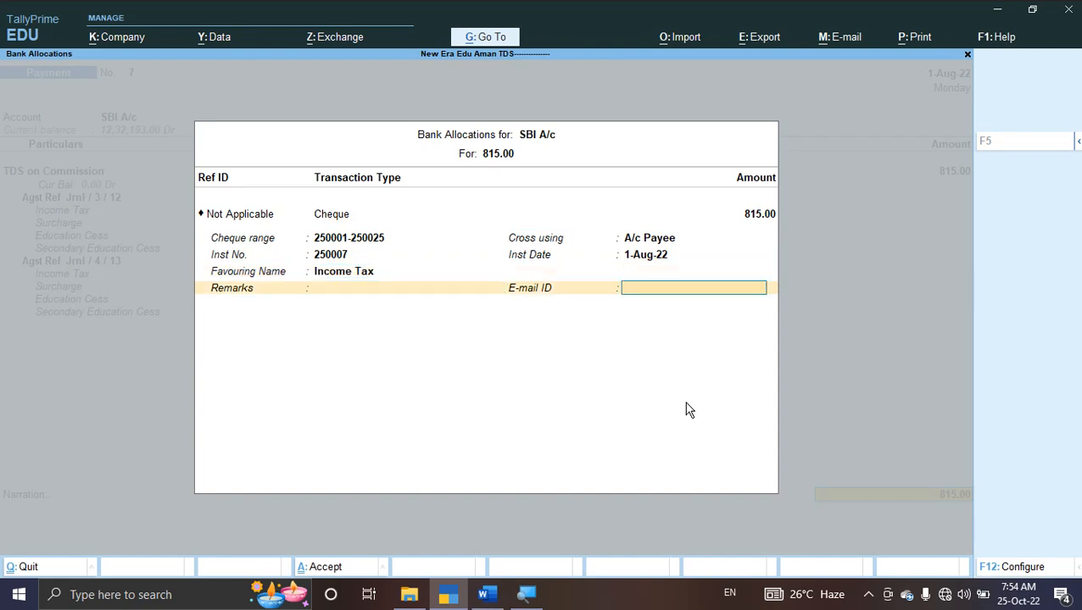
key(Return)
Enter the narration "being tds paid to govt." and save the TDS payment voucher
text(bien)
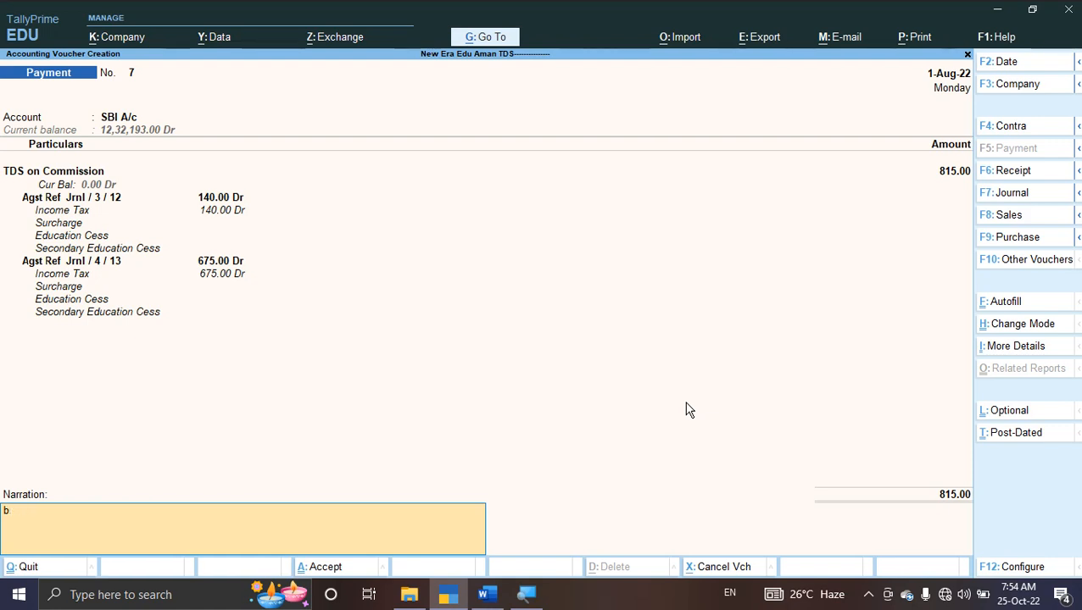
key(BackSpace)
text(being tds paid to govt)
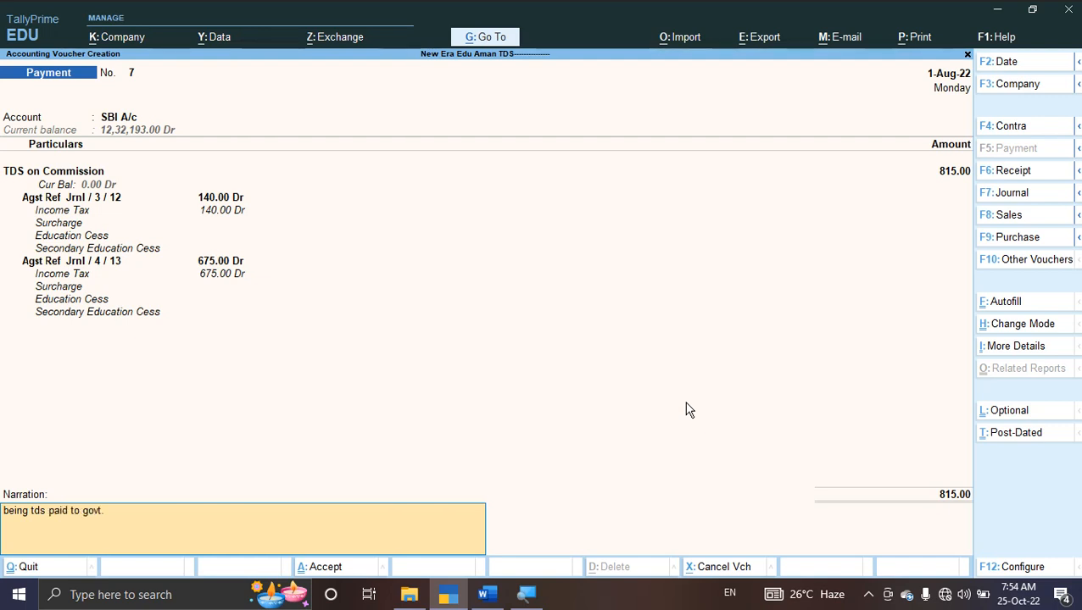
text(.)
key(Return)
key(Return)
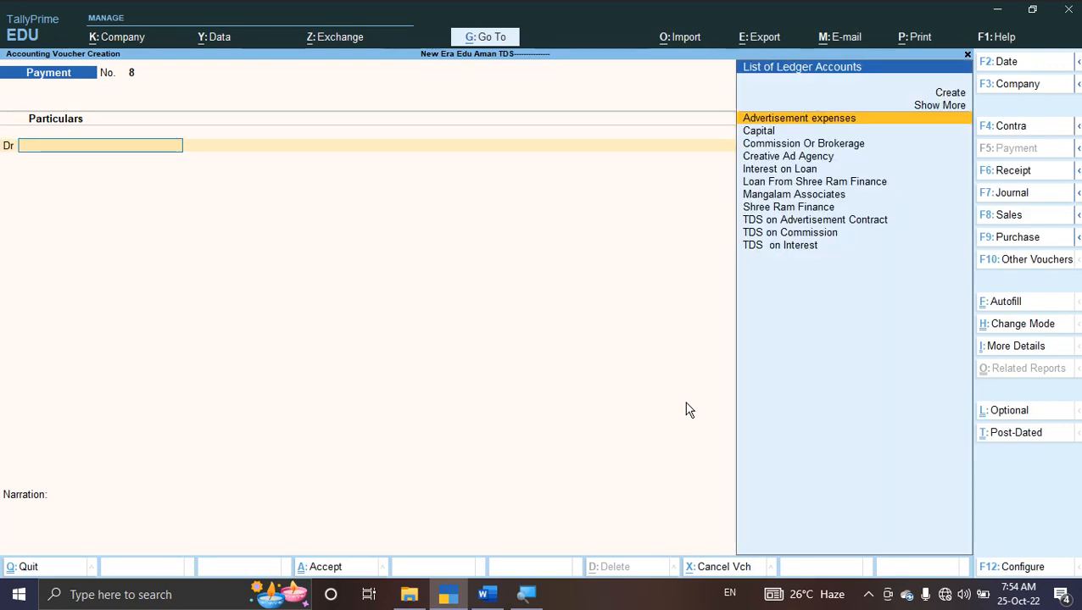
Switch to the Word assignment, read the challan reconciliation and report-checking instructions, and return to TallyPrime
key(alt+Tab)
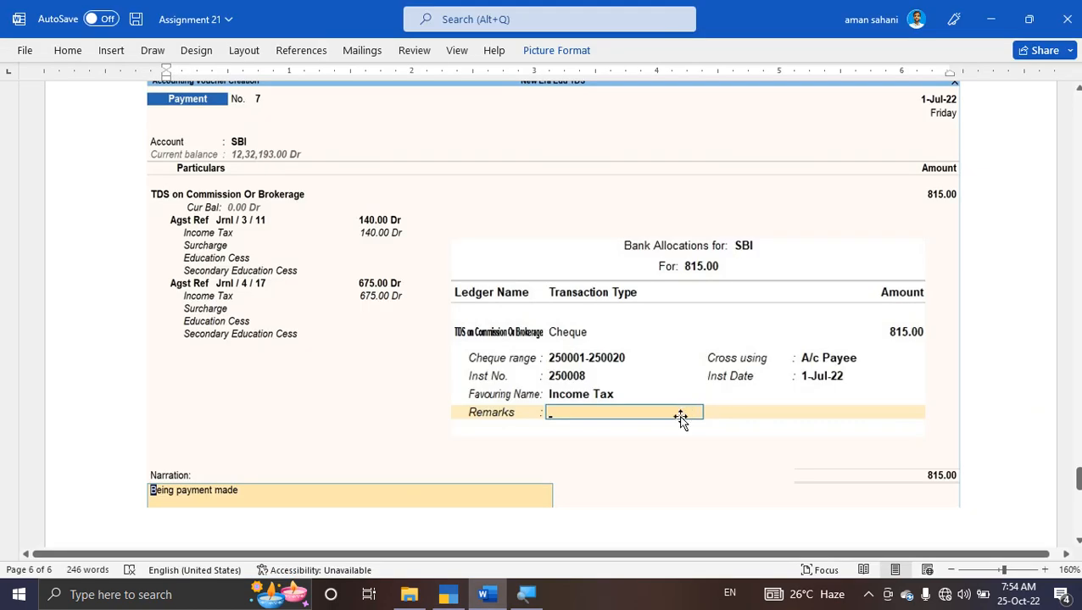
scroll(683, 415, down, 3)
scroll(681, 415, down, 2)
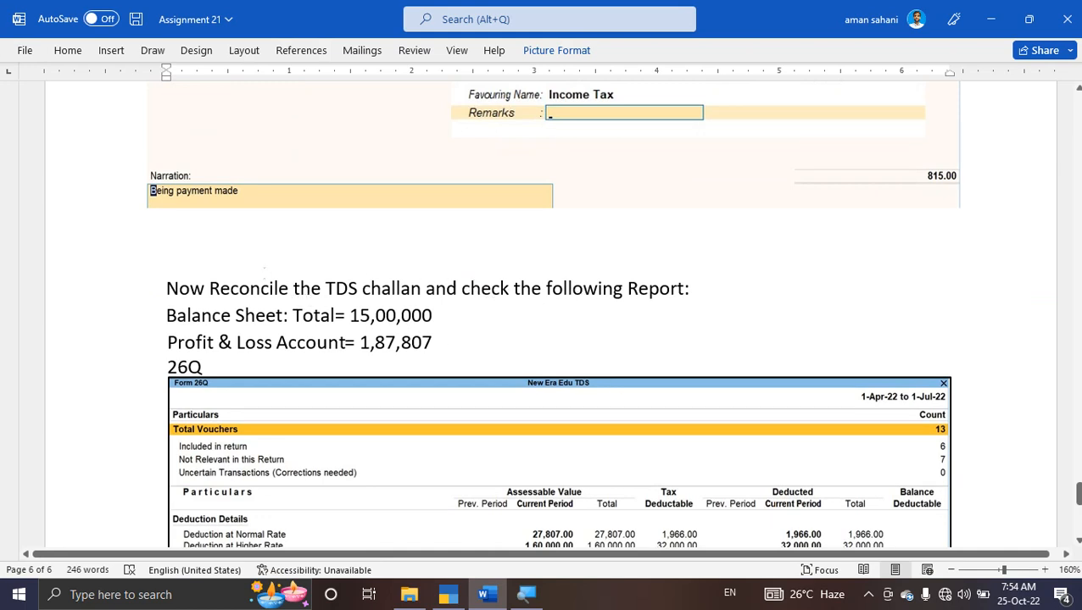
key(alt+Tab)
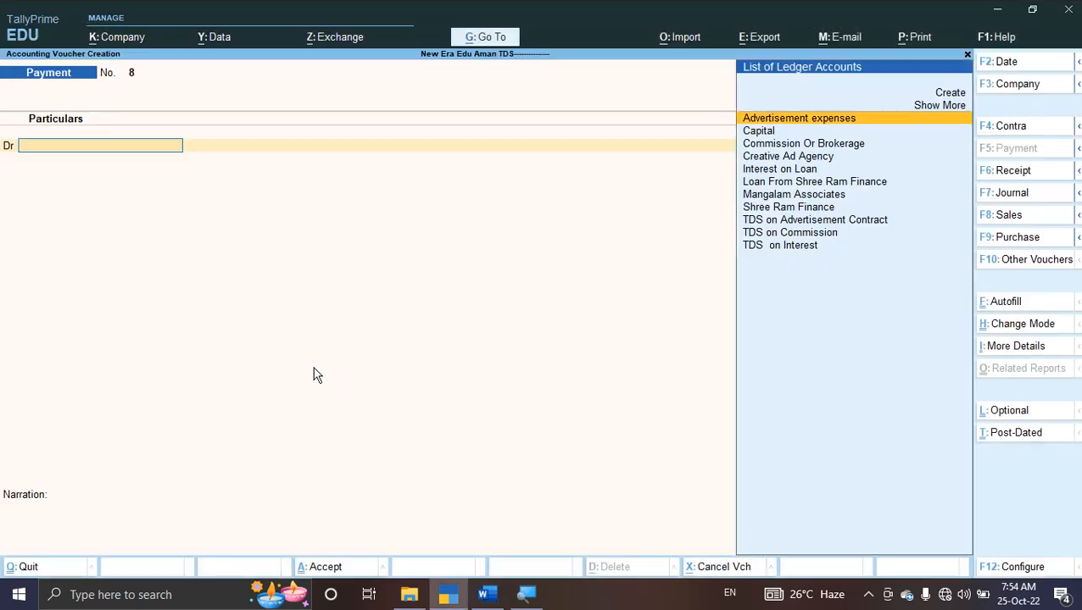
Leave voucher entry and open the Challan Reconciliation report among the TDS reports
key(Escape)
key(Escape)
key(Escape)
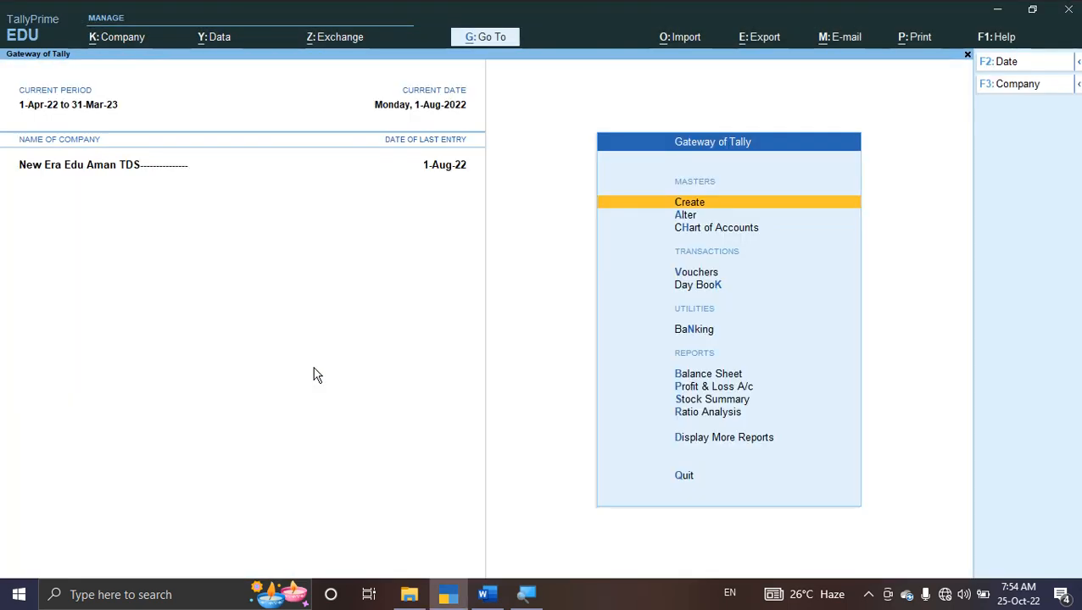
key(d)
key(d)
key(Down)
key(Down)
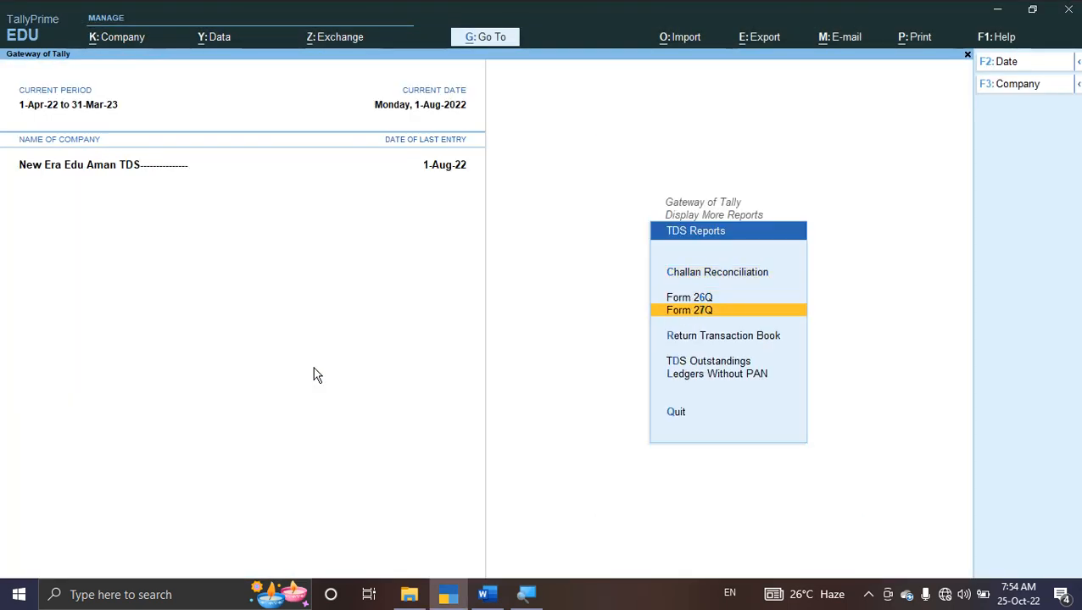
key(Up)
key(Up)
key(Return)
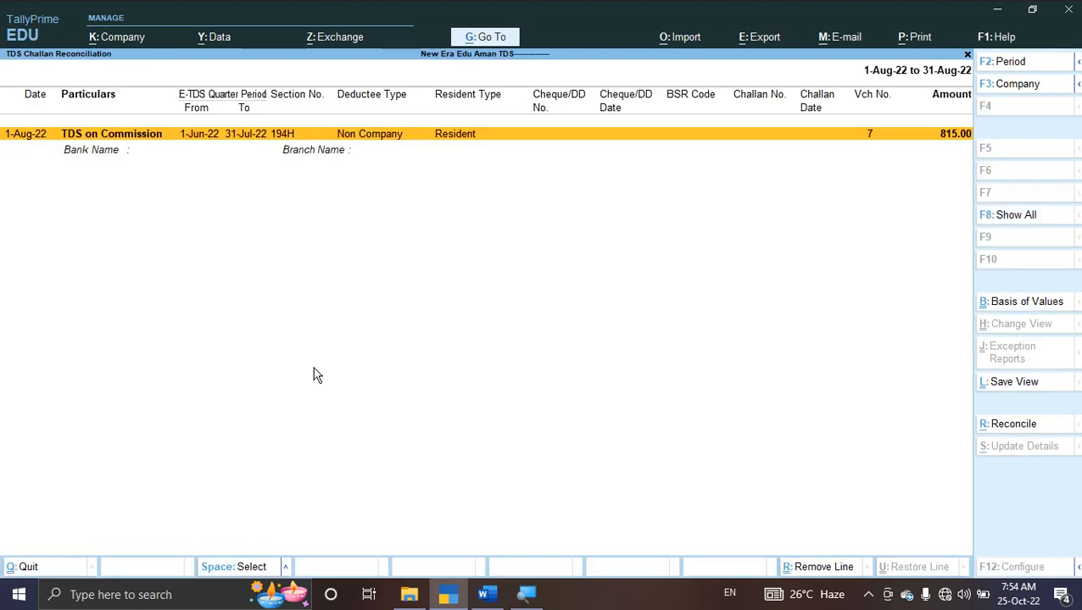
Start reconciling the TDS on Commission entry, keeping the period 1-6-2022 to 31-7-2022, section 194H, Non Company and Resident
key(space)
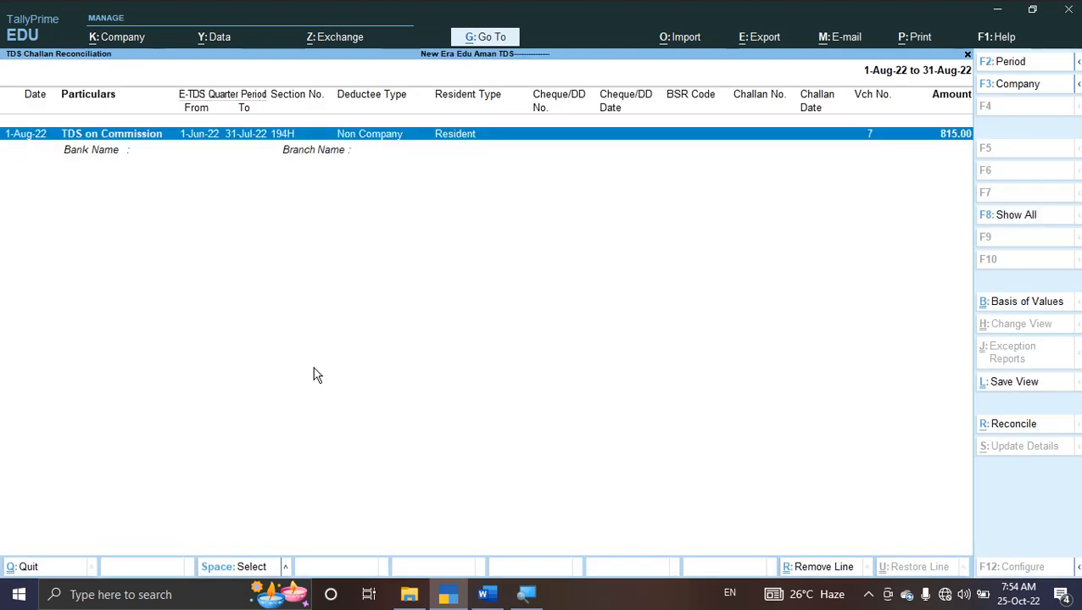
key(alt+r)
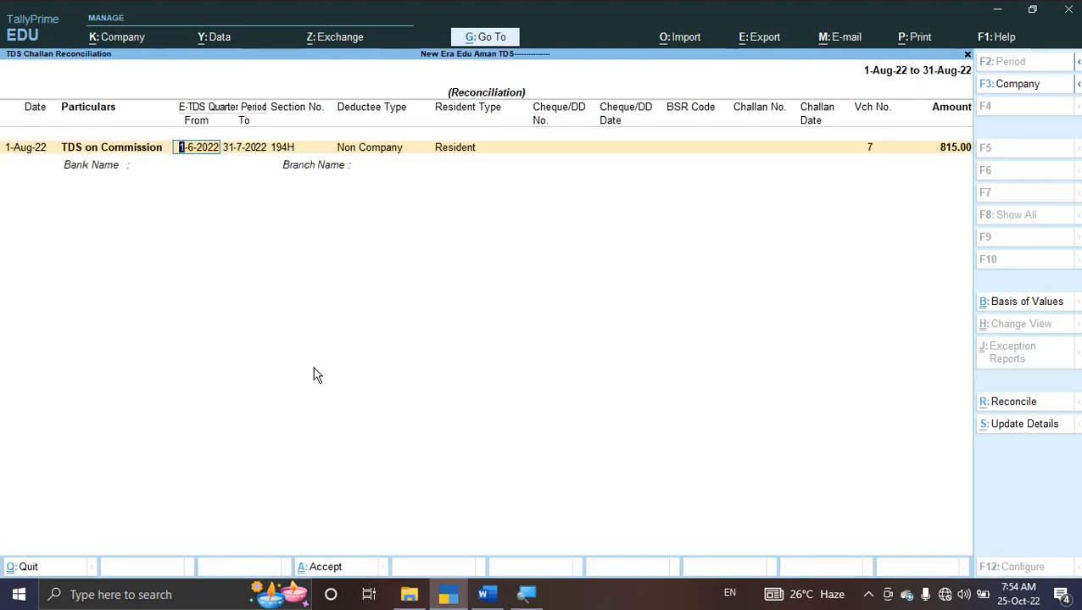
key(Return)
key(Return)
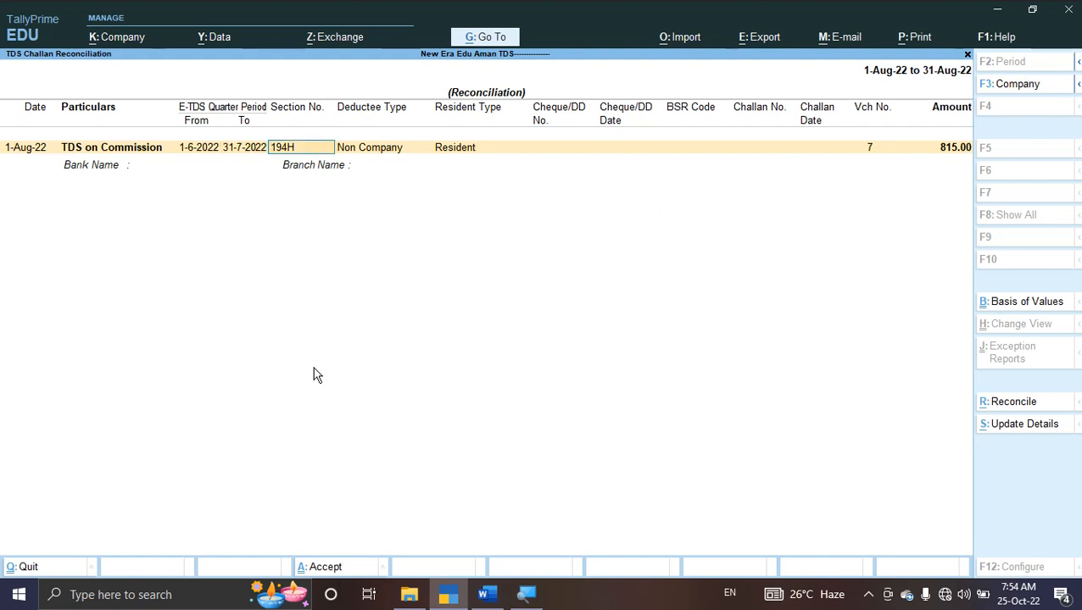
key(Return)
key(Return)
key(Return)
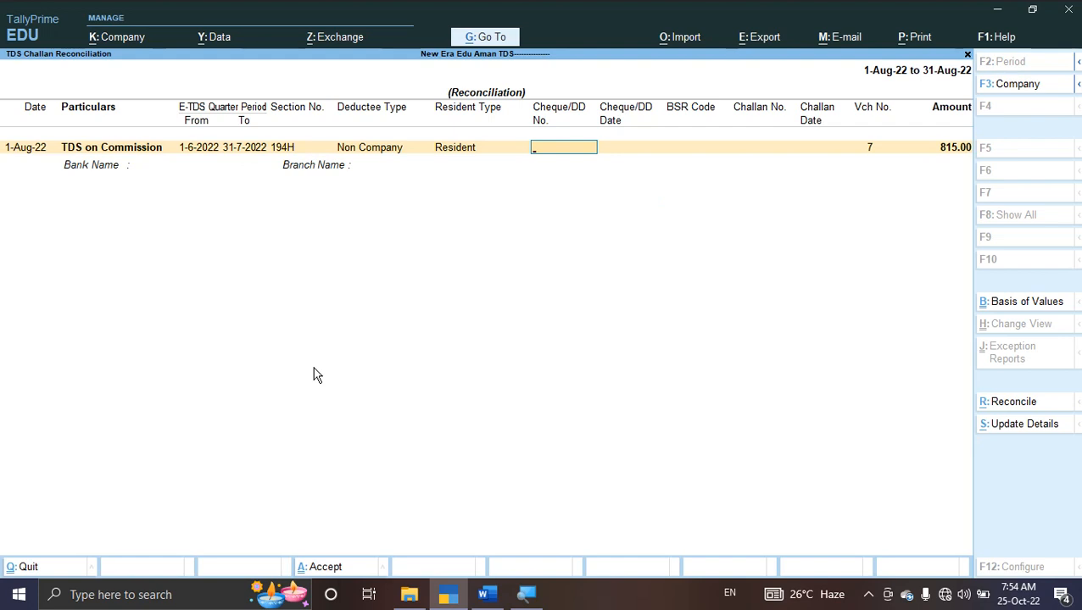
Go to the Day Book from the challan reconciliation and open TDS payment voucher 7
key(alt)
key(alt)
key(alt+g)
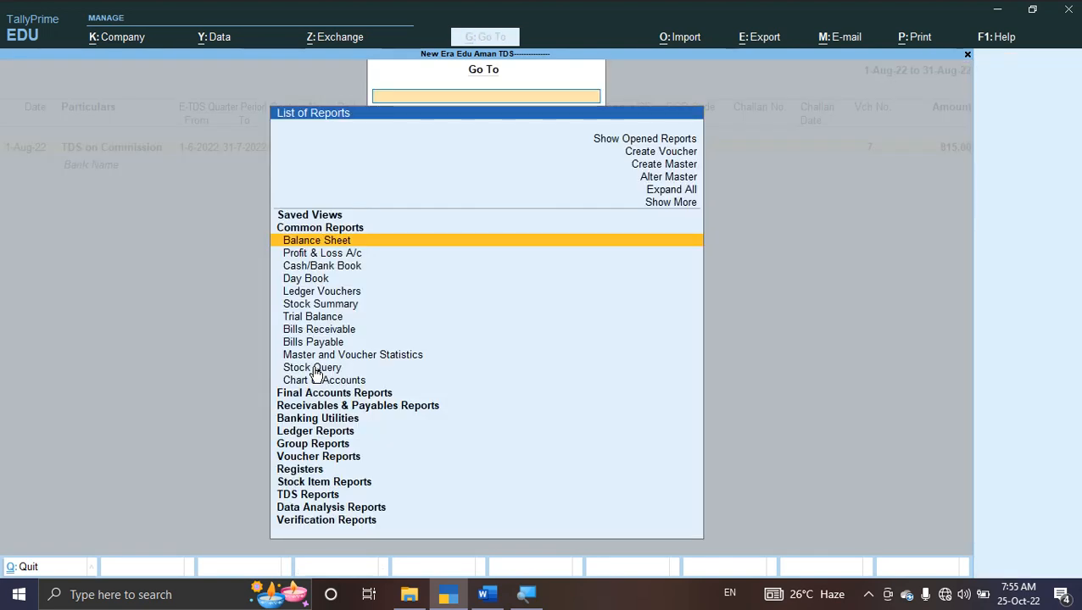
text(Day)
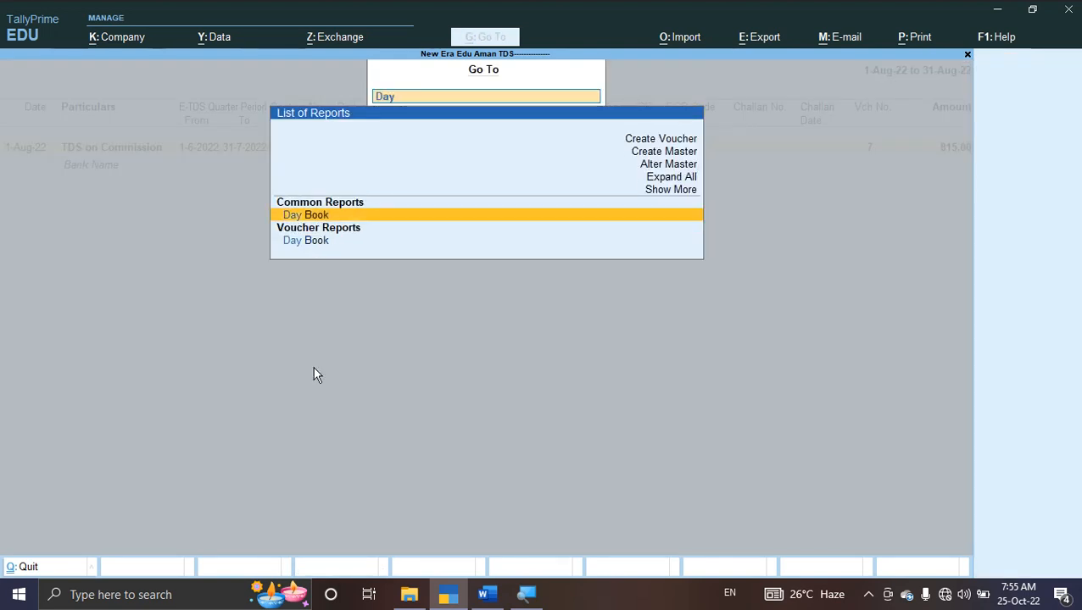
key(Return)
key(Return)
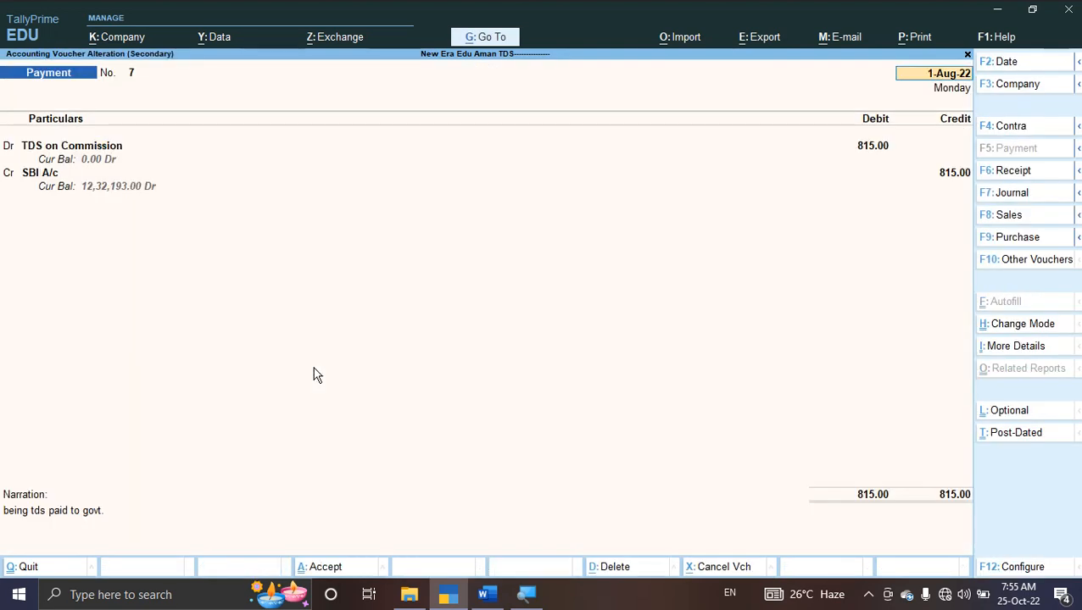
Look up the cheque number in the voucher's SBI A/c bank allocation, then return to the challan reconciliation without saving the voucher
click(895, 503)
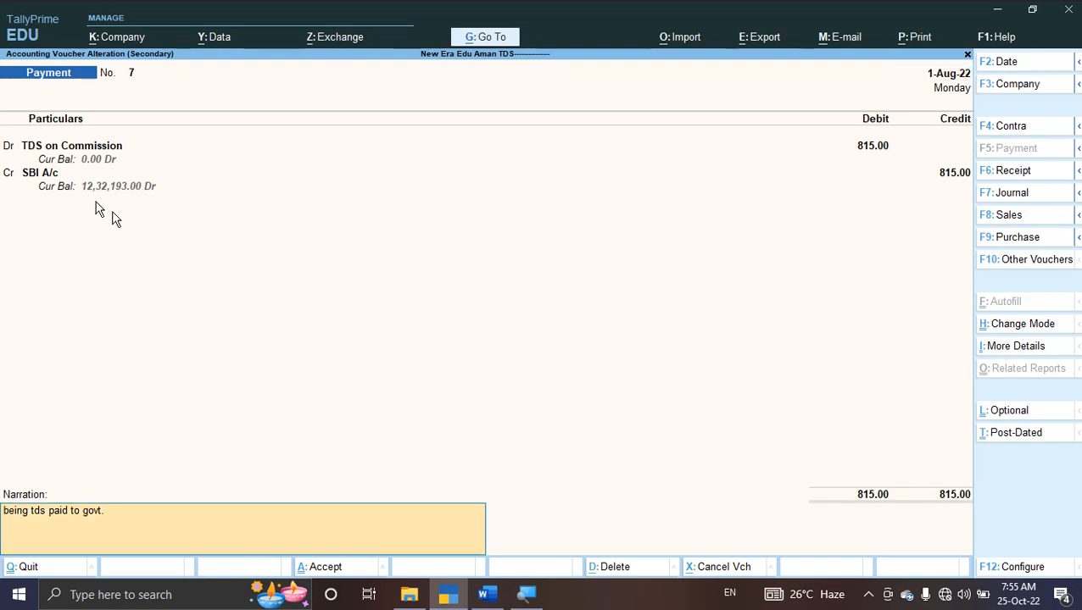
click(51, 174)
key(Return)
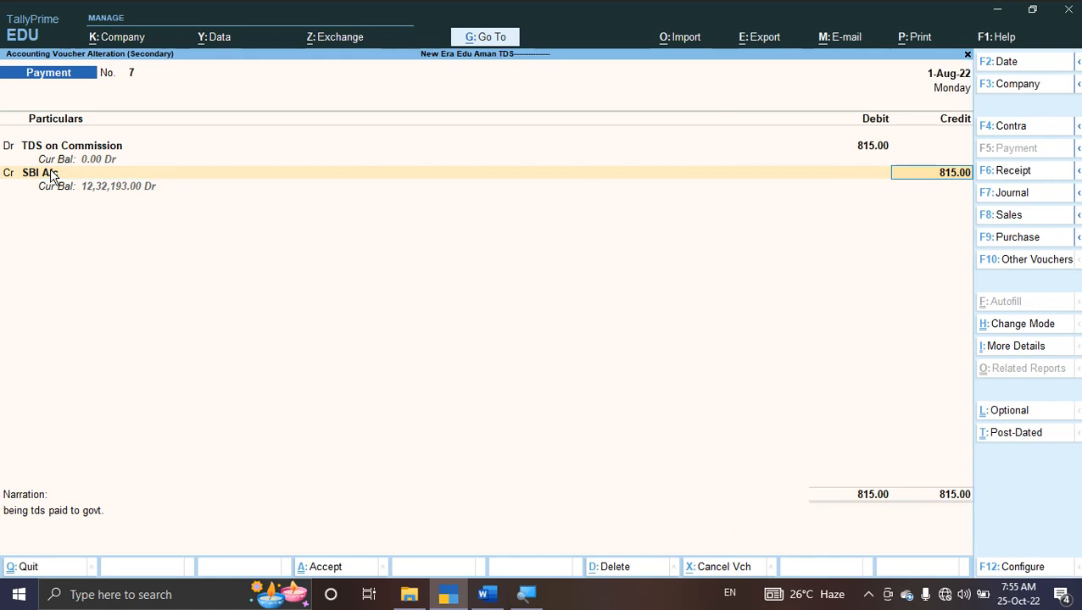
key(Return)
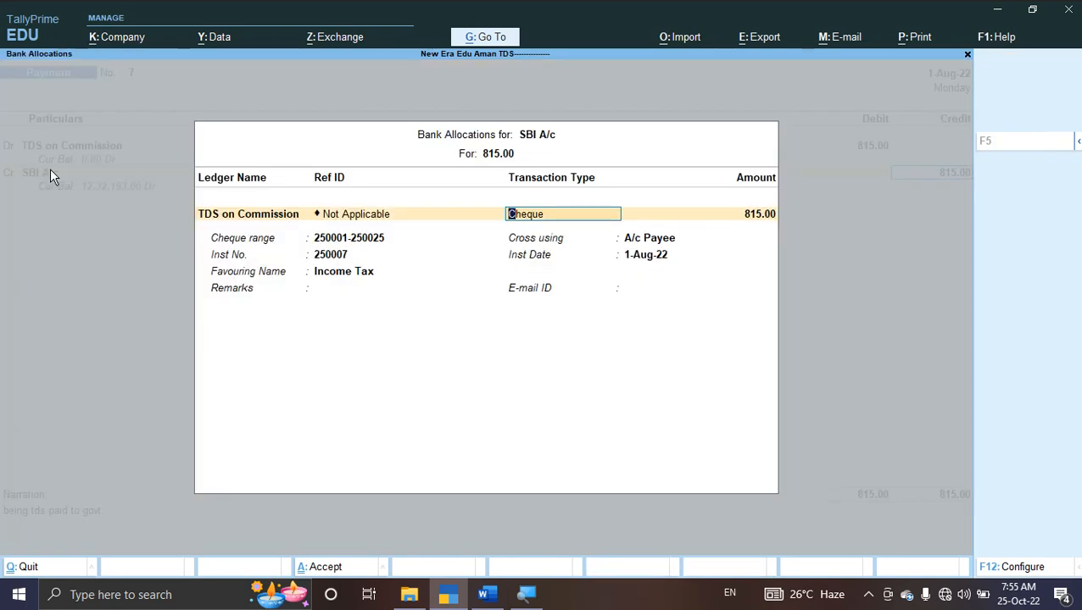
key(BackSpace)
key(Escape)
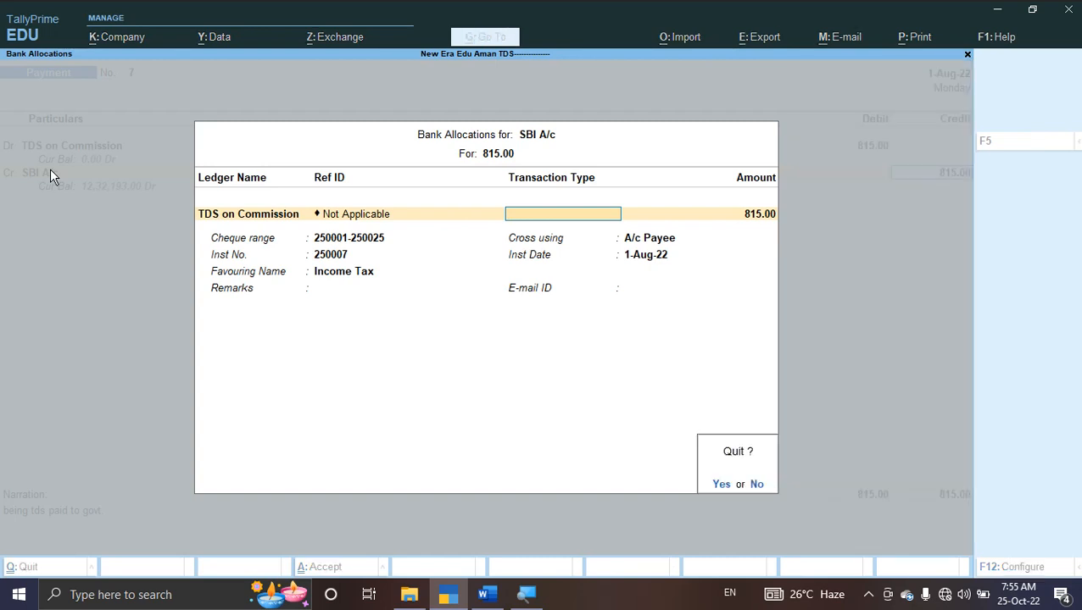
key(Return)
key(BackSpace)
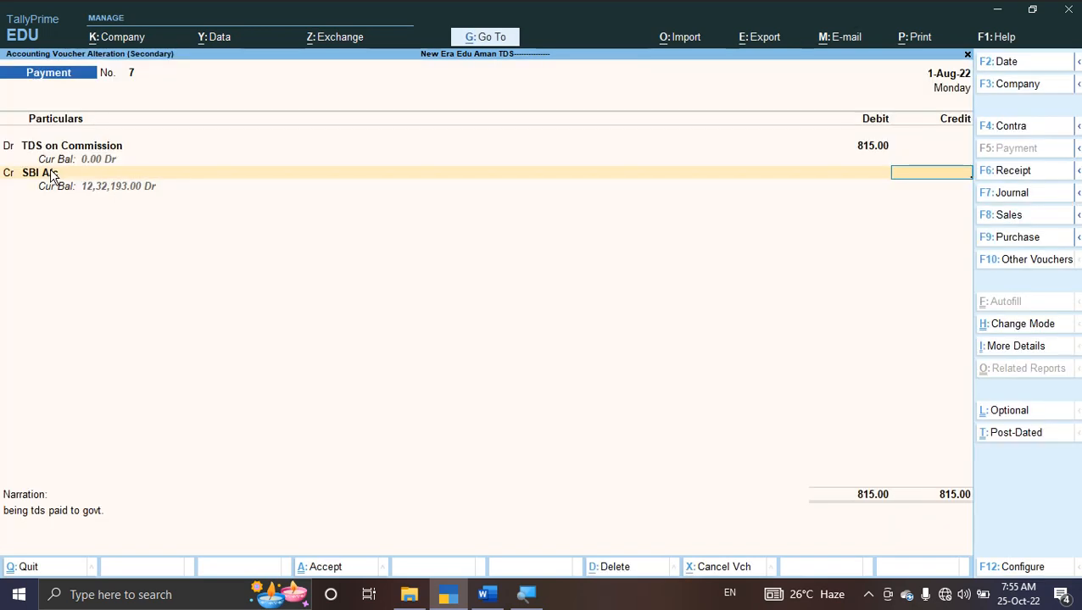
key(Escape)
key(y)
key(Escape)
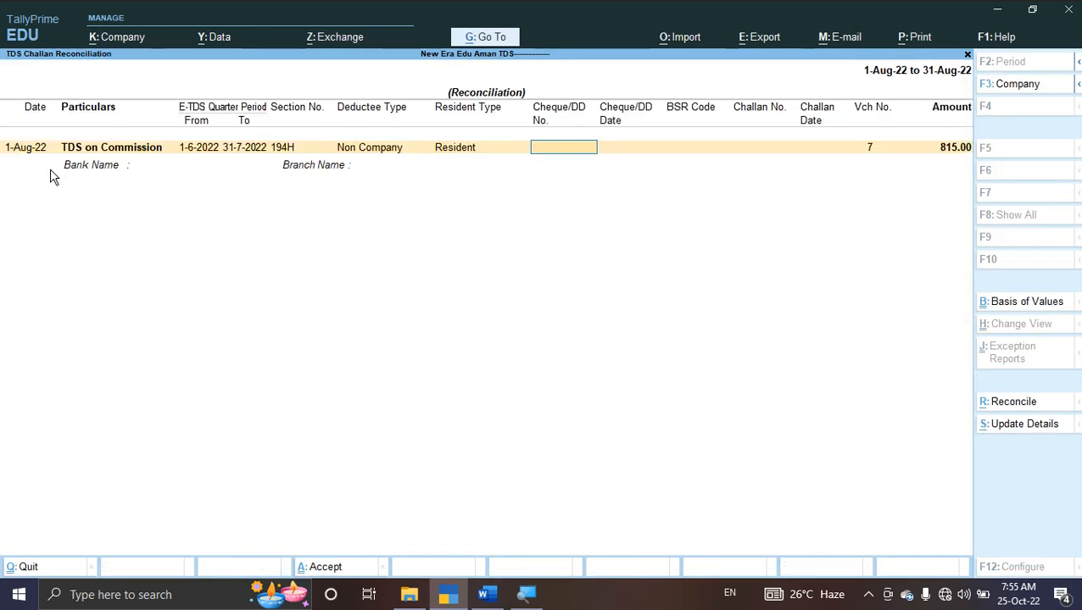
Enter cheque number 250007 and cheque date 1-8-2022 for the TDS on Commission entry
text(250007)
key(Return)
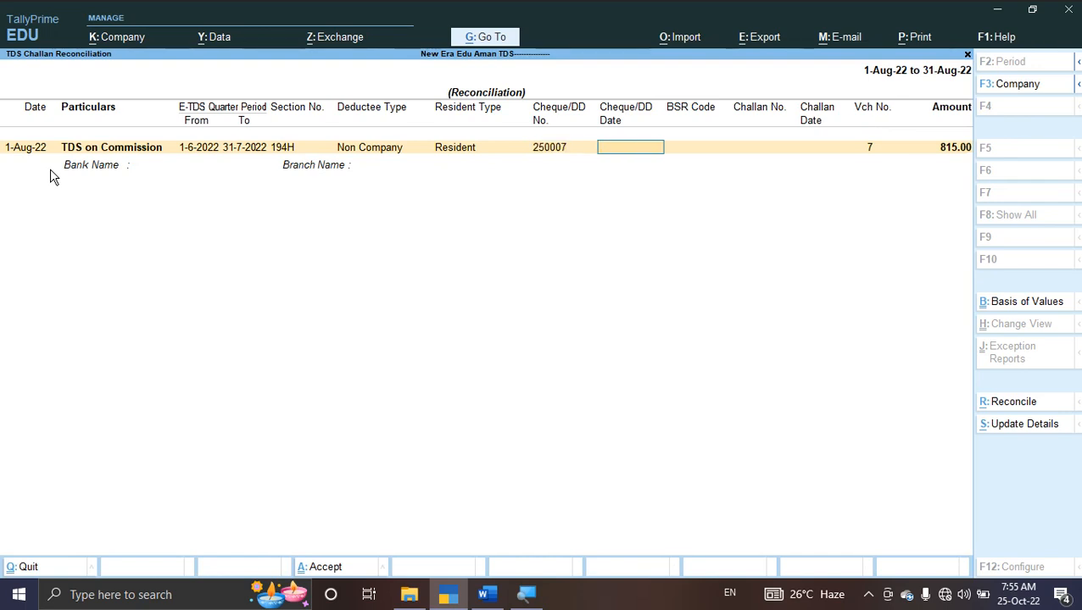
text(1)
text(8)
key(Return)
Enter BSR code 0002154, challan number 02114 and challan date 1-8-2022 for the reconciliation entry
text(0)
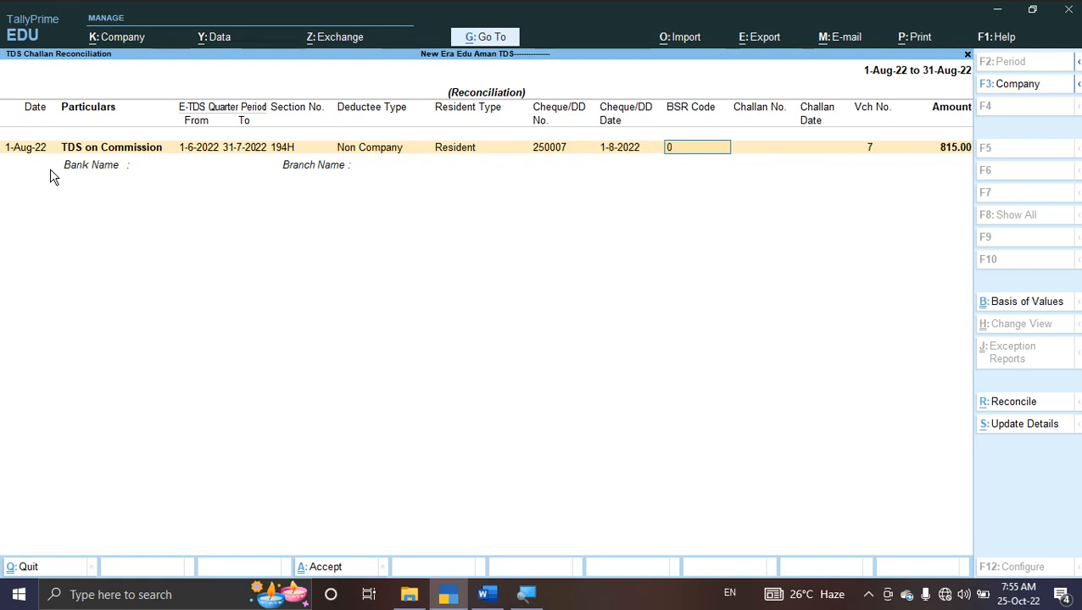
text(002154)
key(Return)
text(02114)
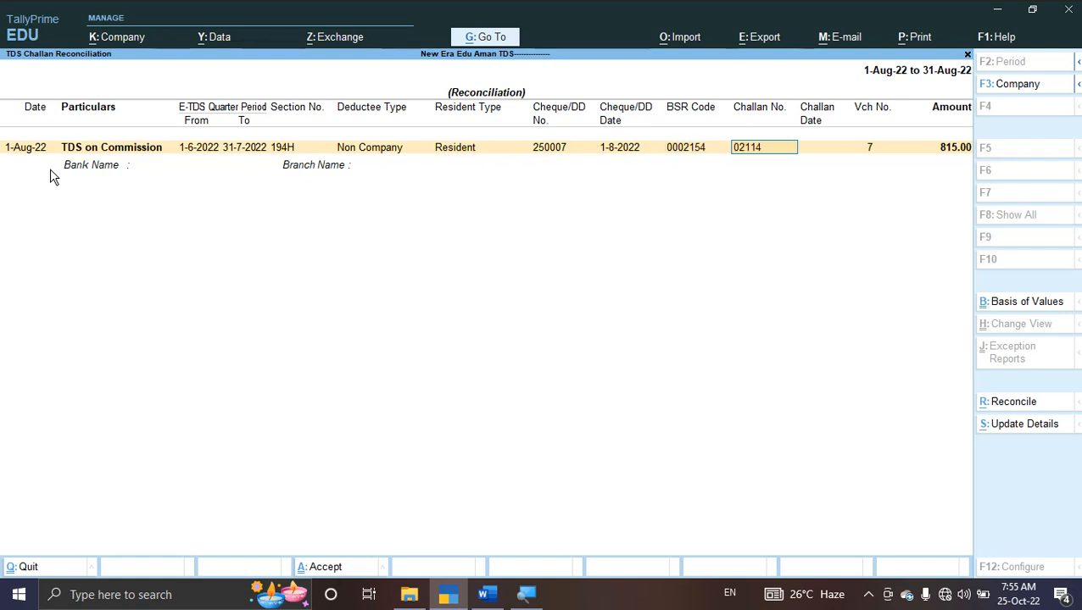
key(Return)
text(114)
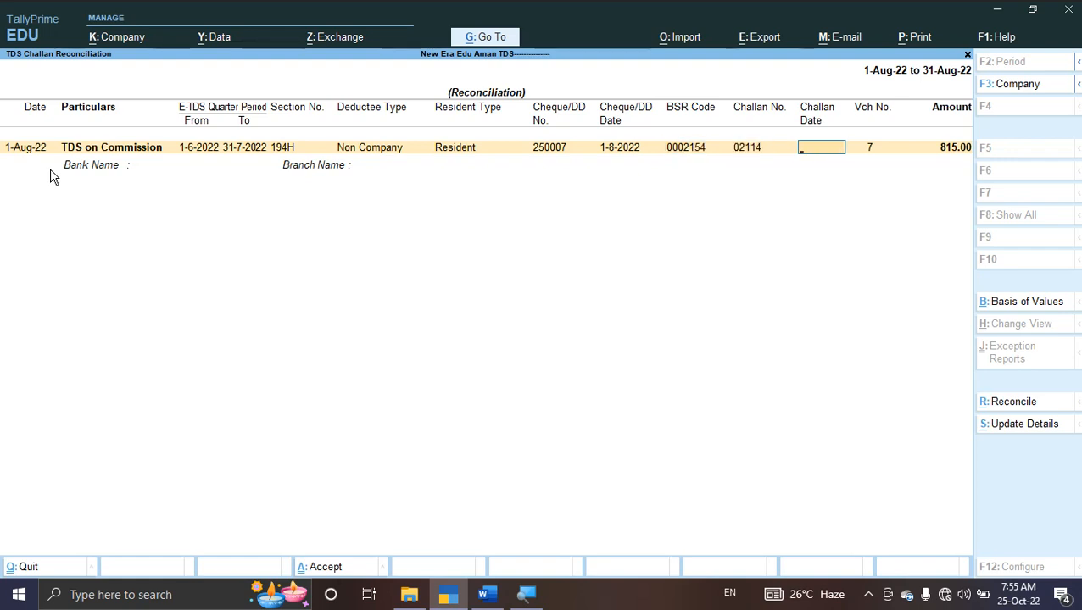
text(-8)
key(Return)
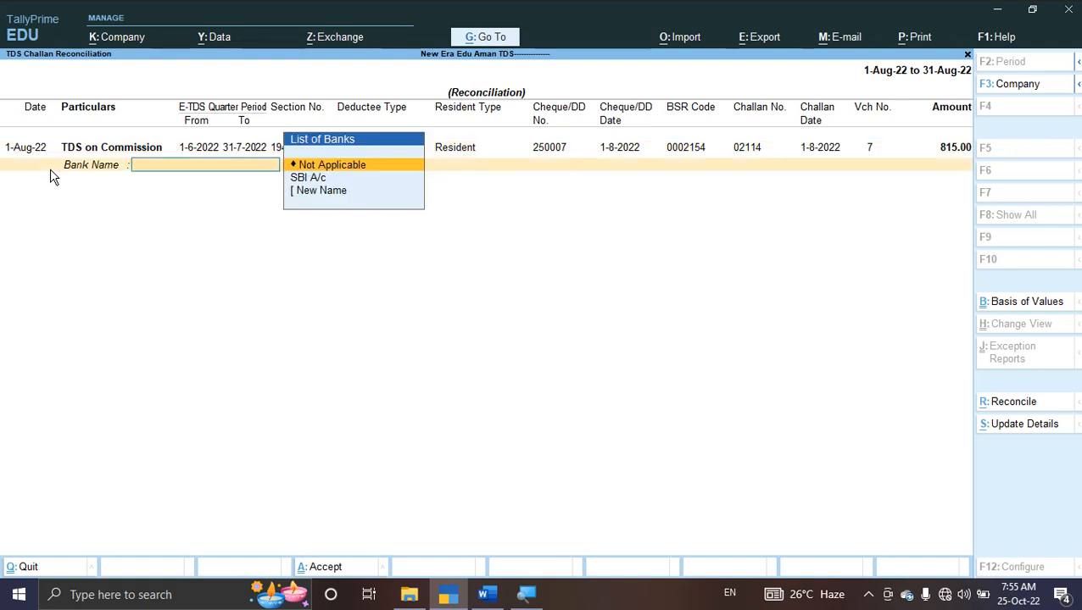
Set the bank to SBI A/c and the branch to Bank Road, save the challan reconciliation and close the report
key(Down)
key(Return)
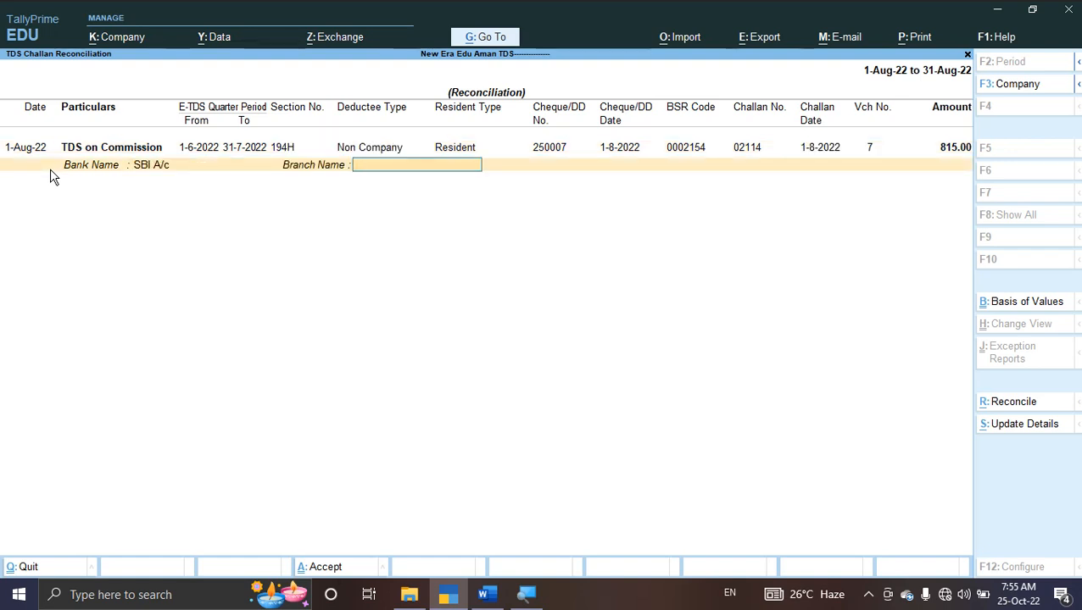
text(Bank Road)
key(Return)
key(Return)
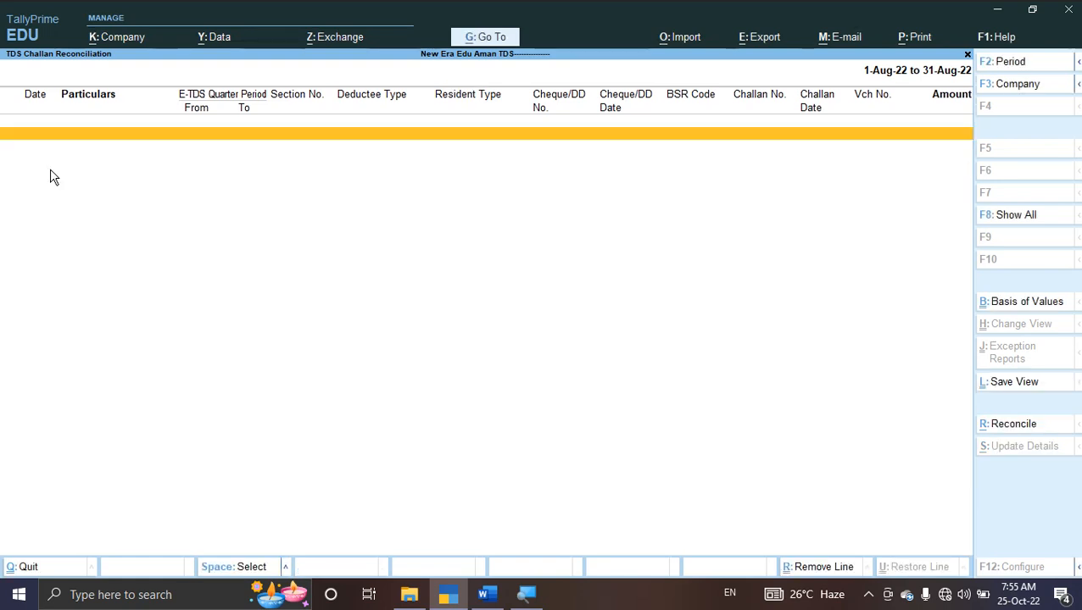
key(Escape)
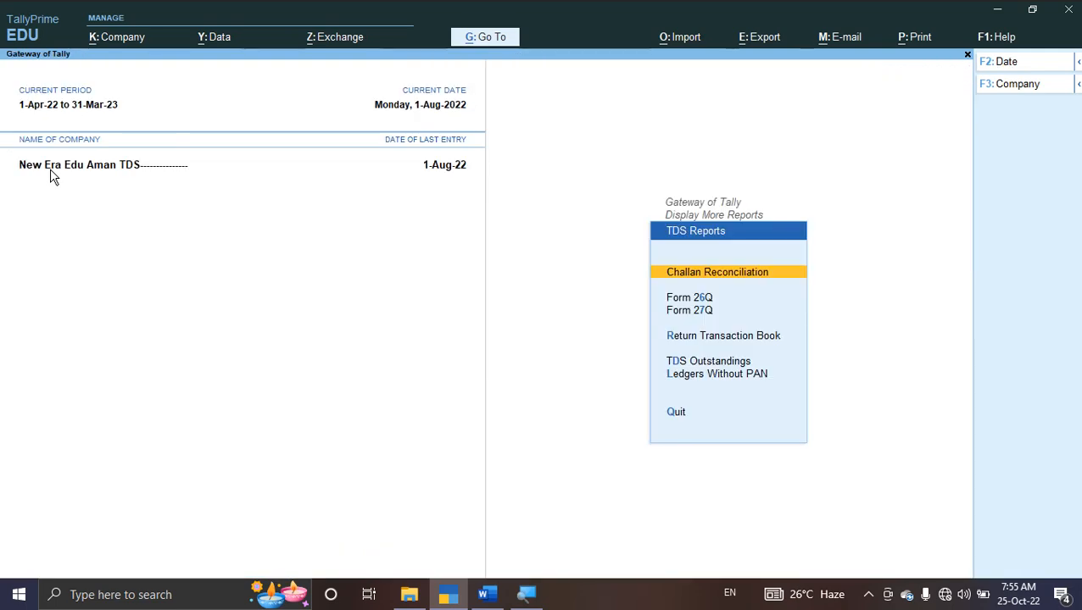
Switch to the Word assignment, read the sample Form 26Q report, and return to TallyPrime
key(alt+Tab)
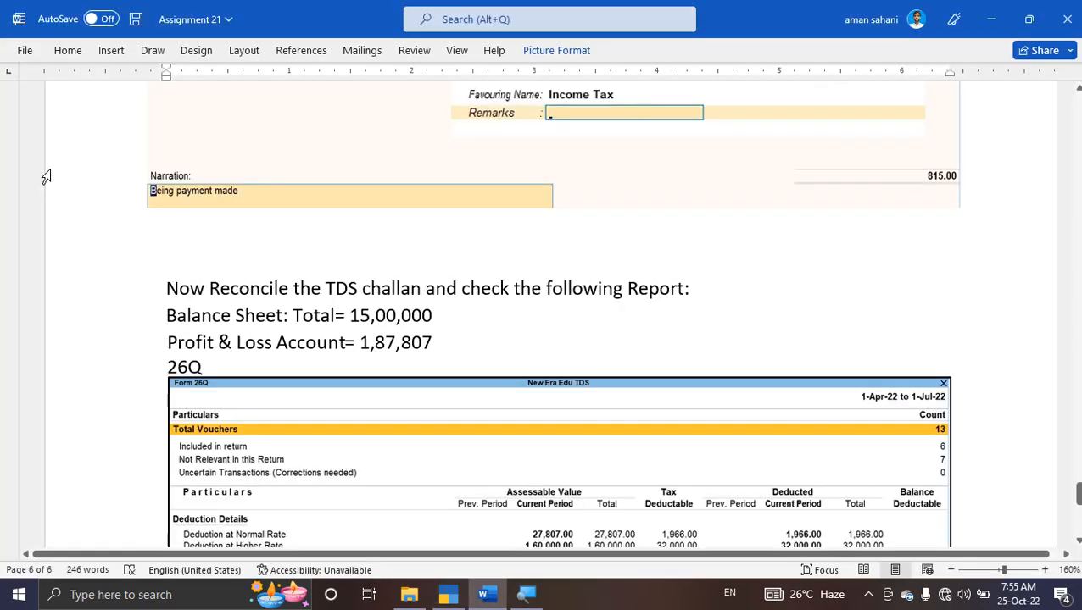
scroll(48, 174, down, 5)
scroll(86, 128, up, 1)
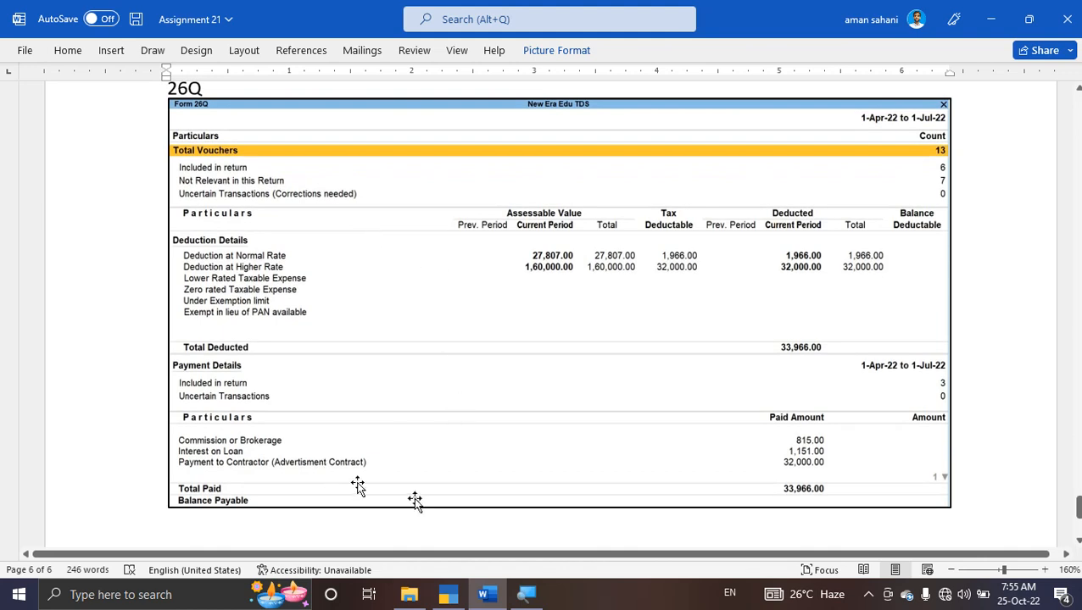
key(alt+Tab)
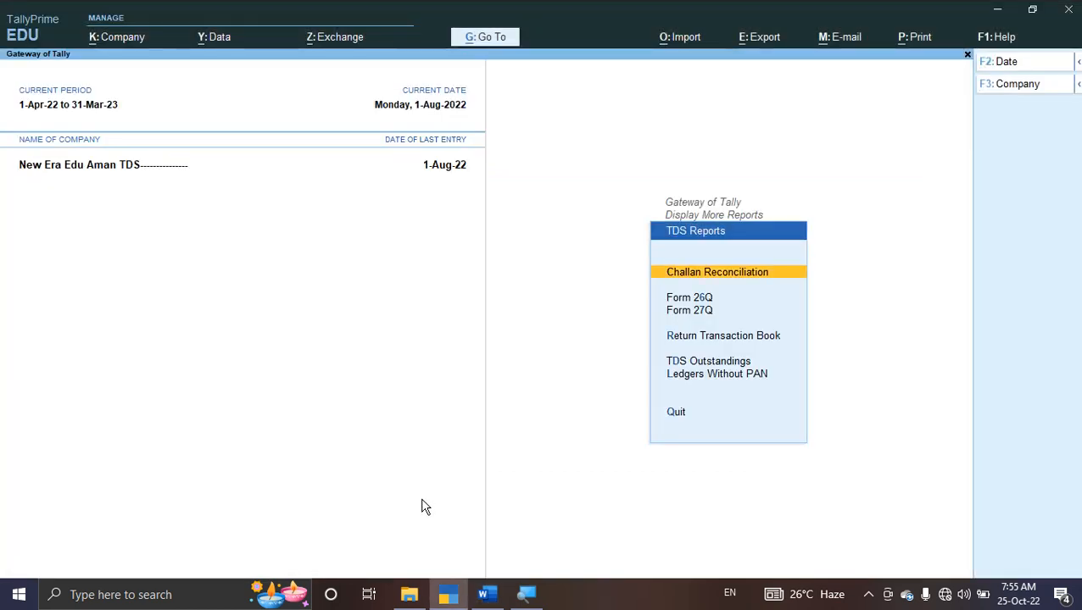
Open the Form 26Q report from the TDS reports
key(Escape)
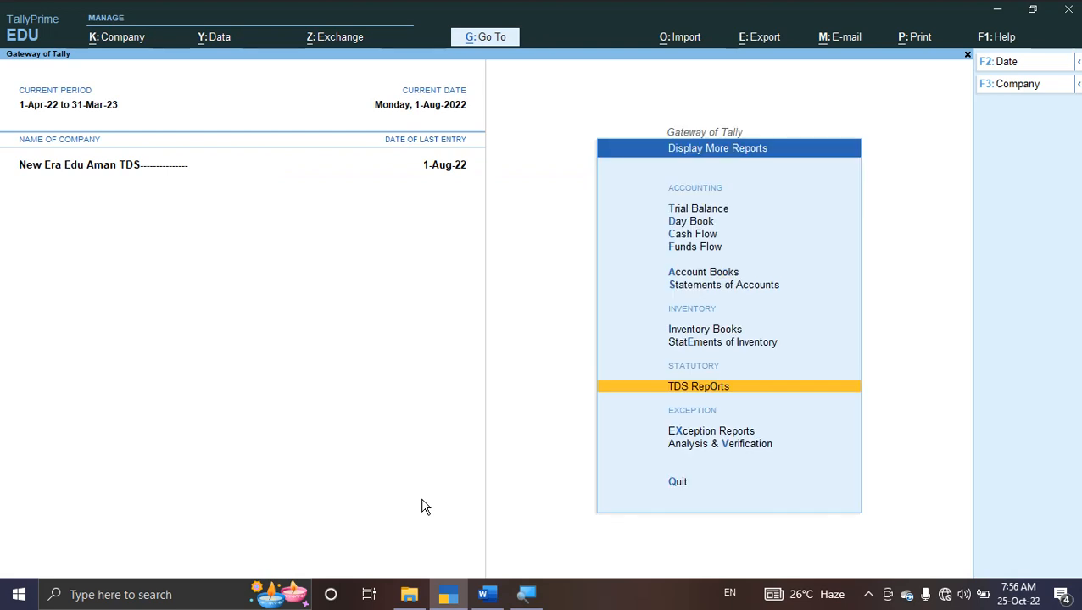
key(Up)
key(Down)
key(Return)
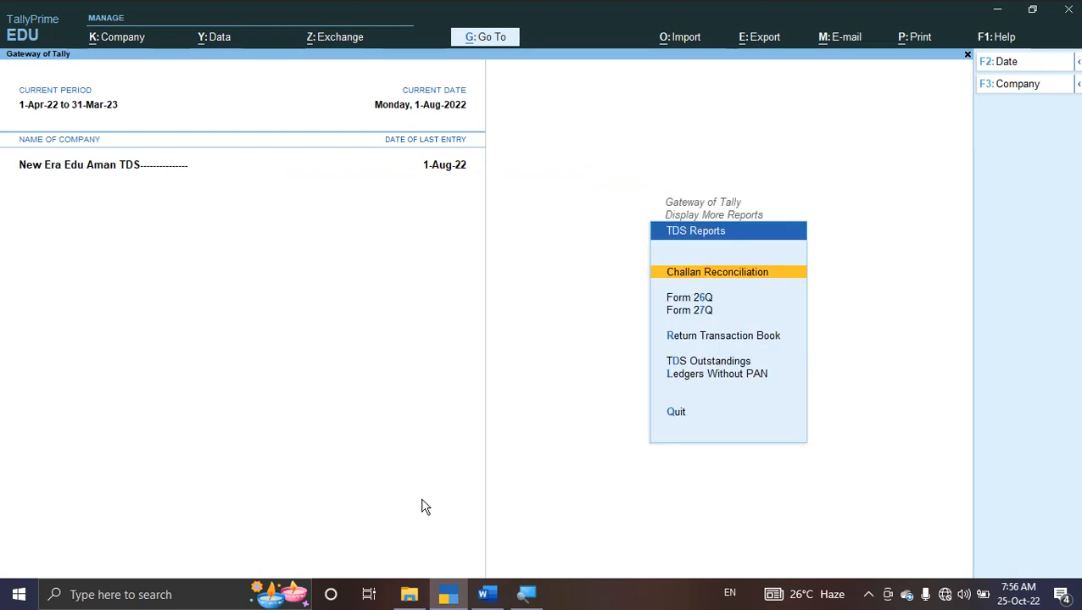
key(Down)
key(Down)
key(Up)
key(Return)
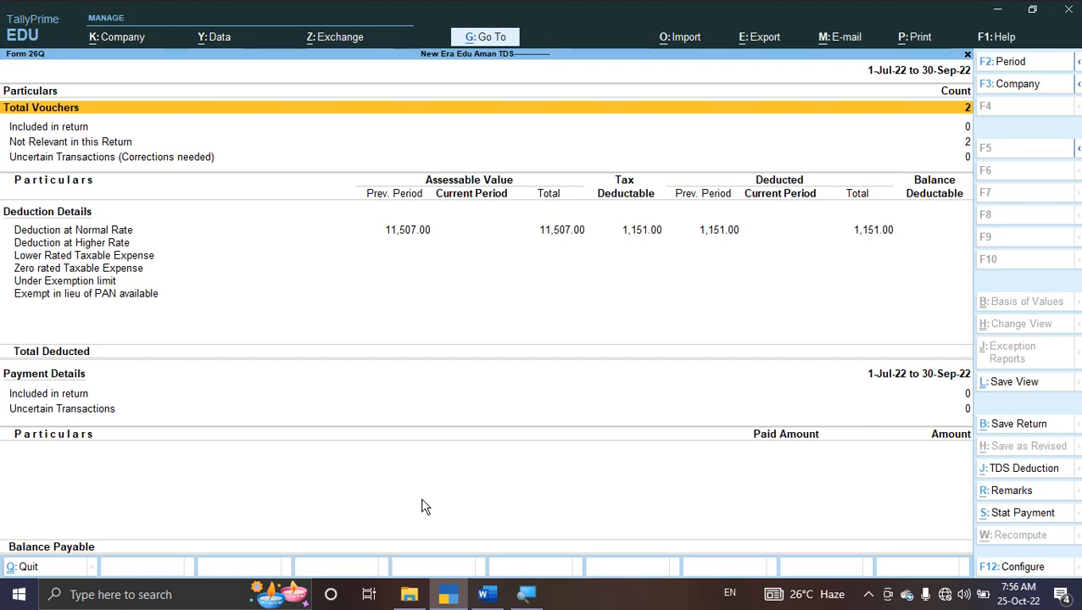
Set the Form 26Q report period to 1-Apr-22 to 1-Aug-22
key(F2)
key(BackSpace)
key(Return)
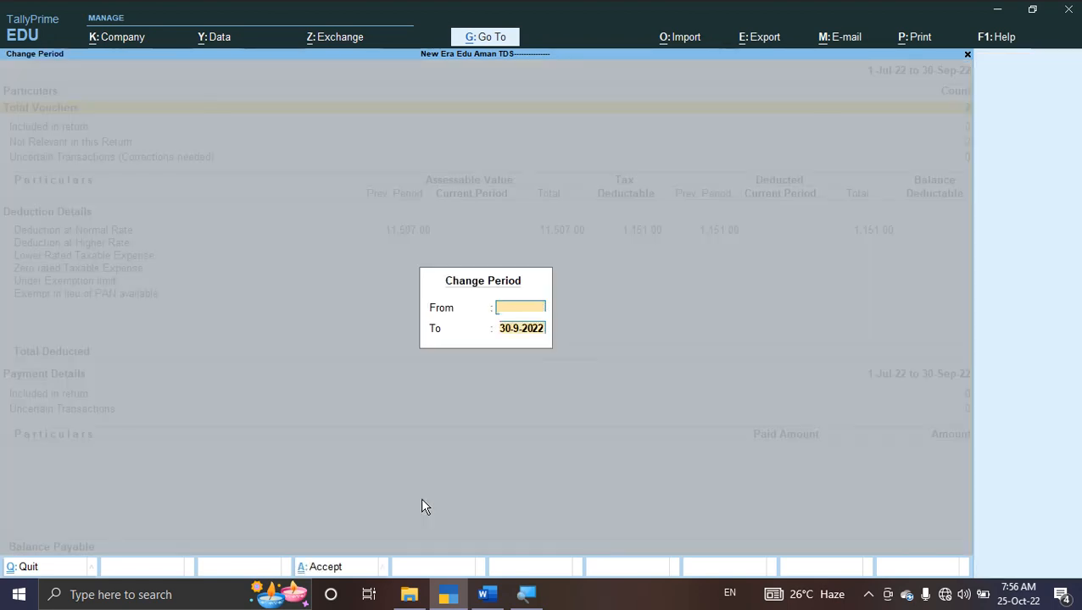
key(BackSpace)
key(Return)
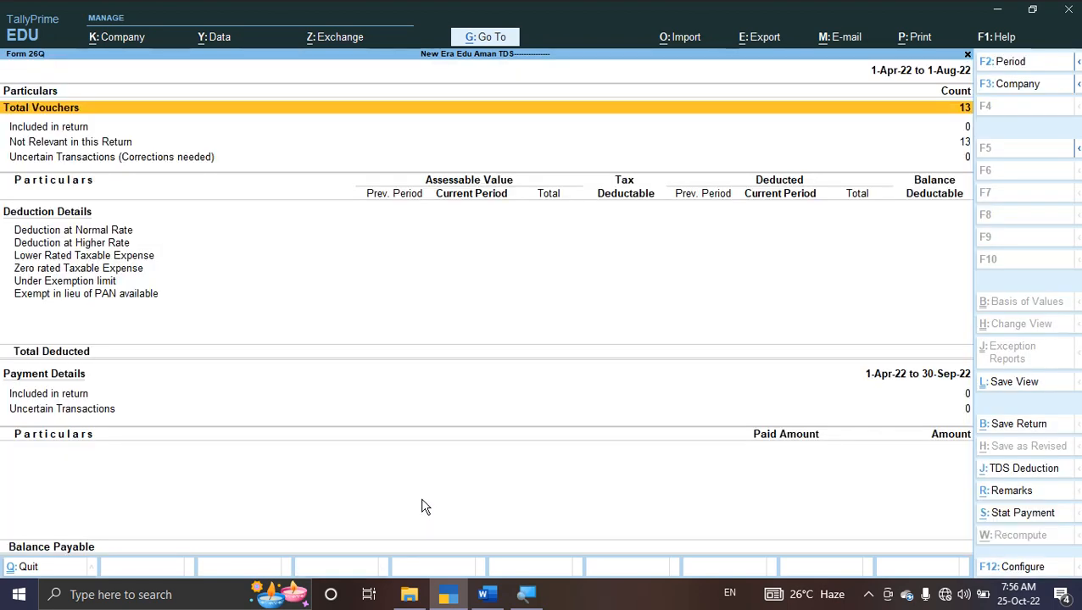
Set the Form 26Q period to 1-6-2022 to 31-7-2022 and examine its deduction and payment details
key(F2)
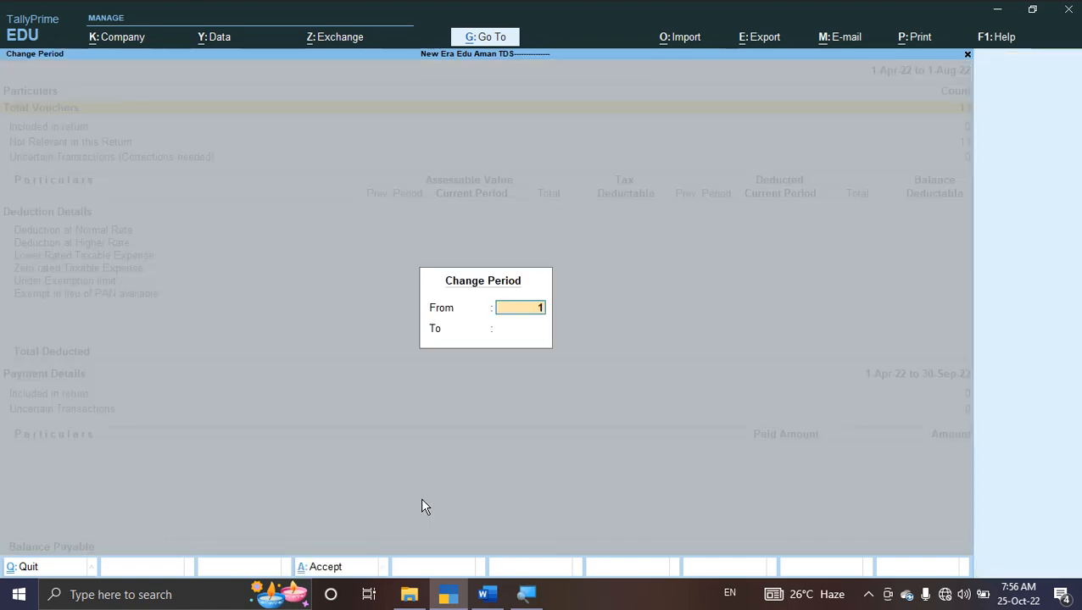
key(Return)
text(31-)
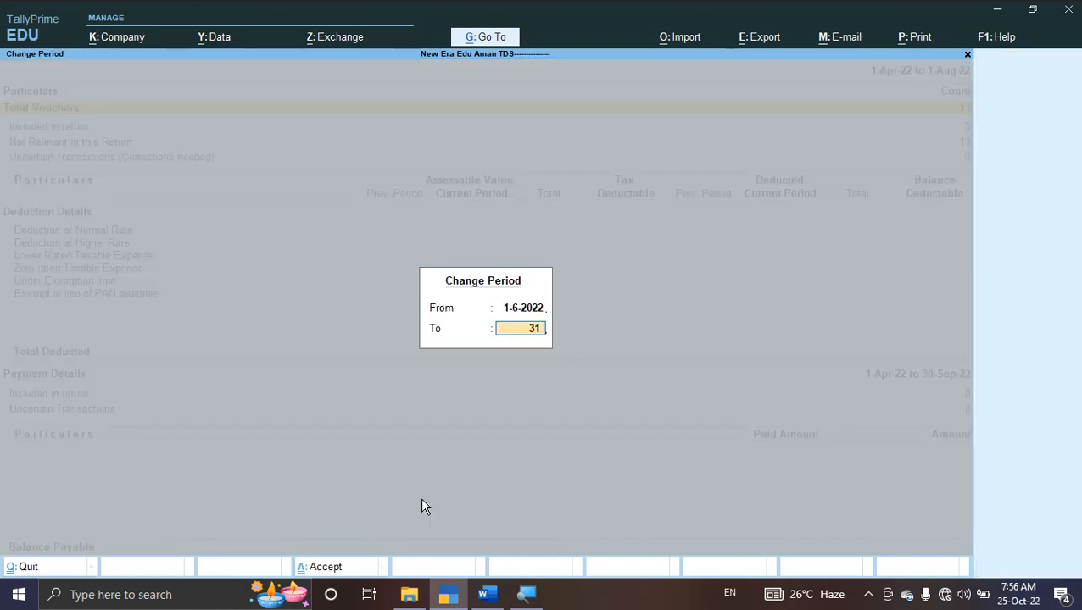
text(7)
key(Return)
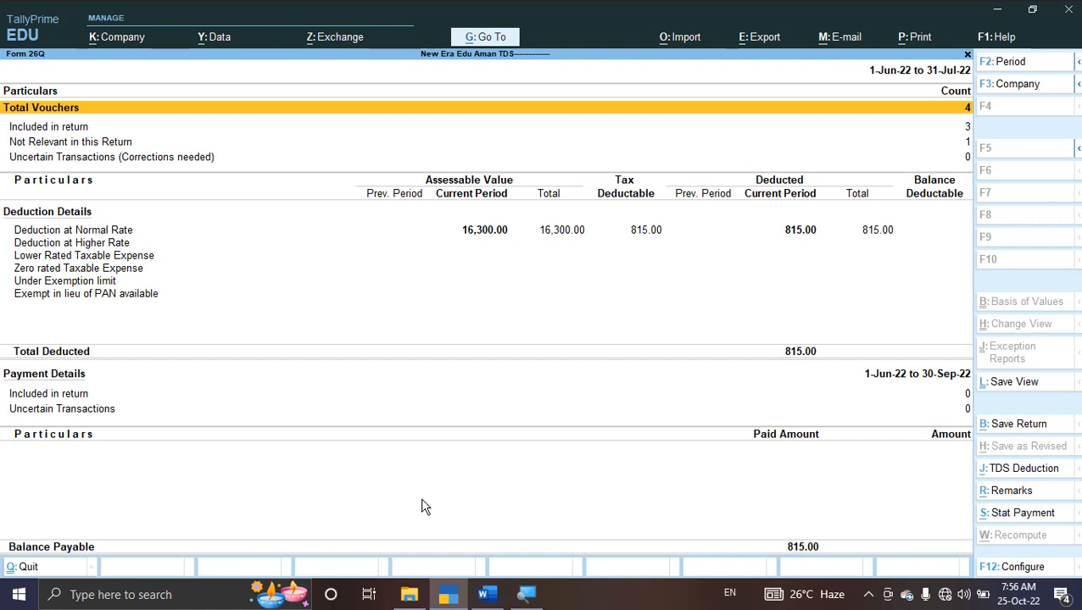
key(Down)
key(Down)
key(Down)
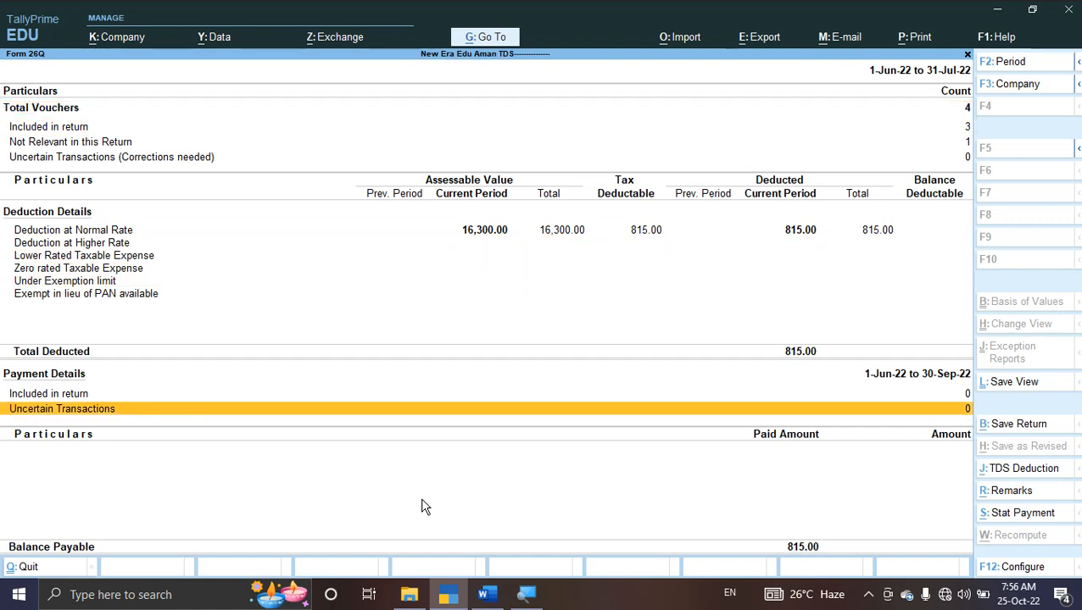
Check the period of the sample Form 26Q in Word, then return to TallyPrime and start the report period at 1-Apr-22
click(481, 592)
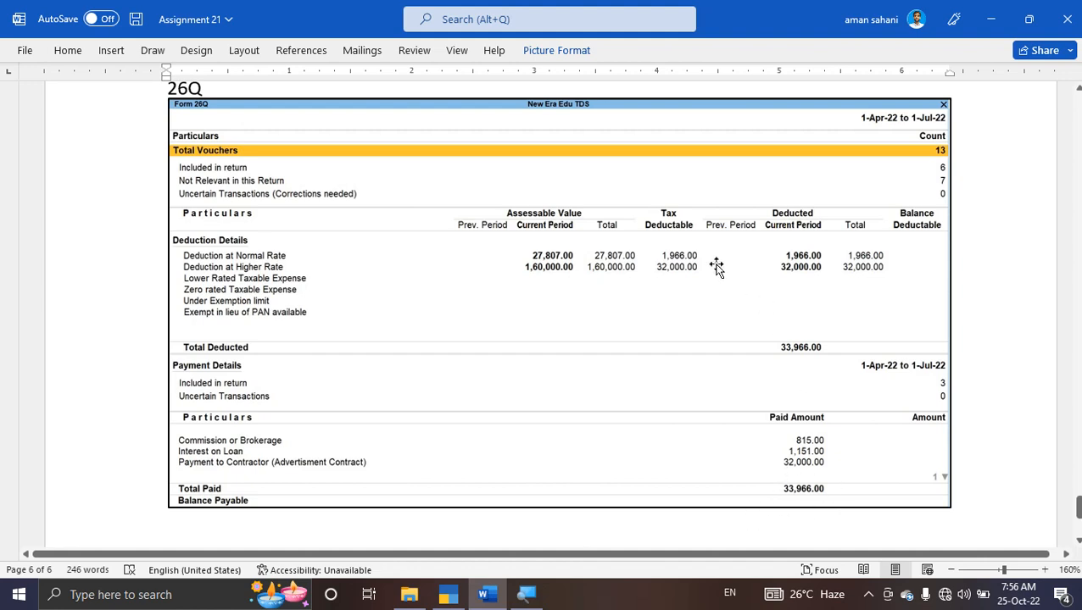
key(alt+Tab)
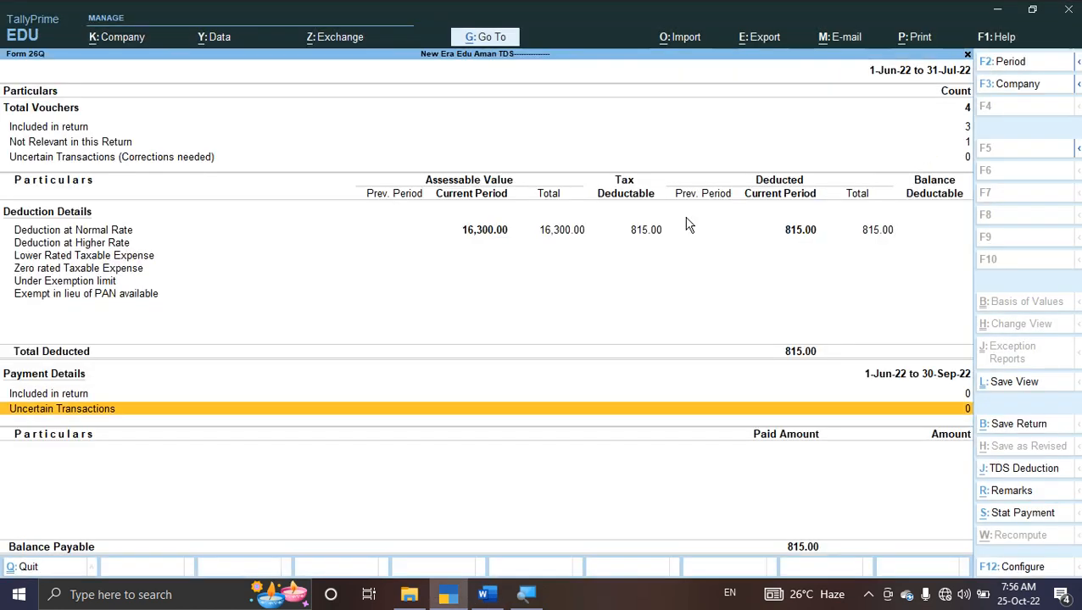
key(F2)
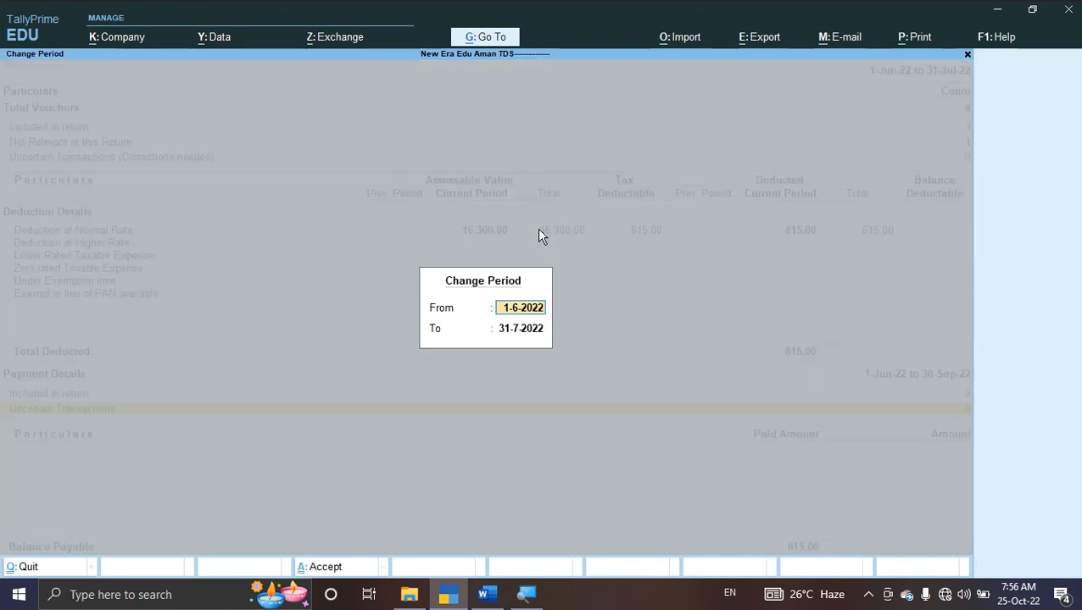
text(1-4)
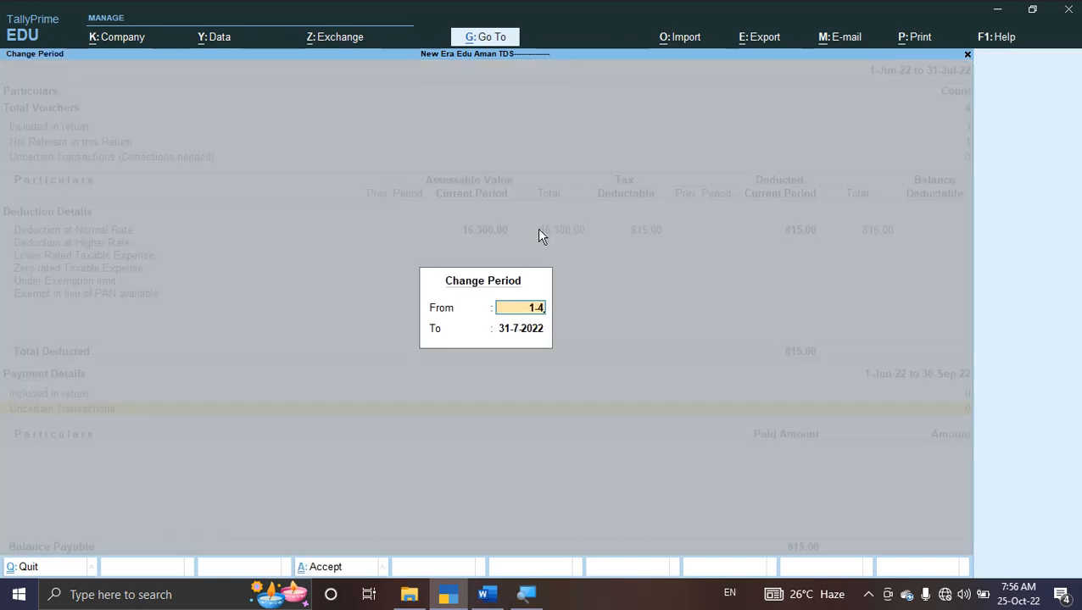
key(Return)
key(Return)
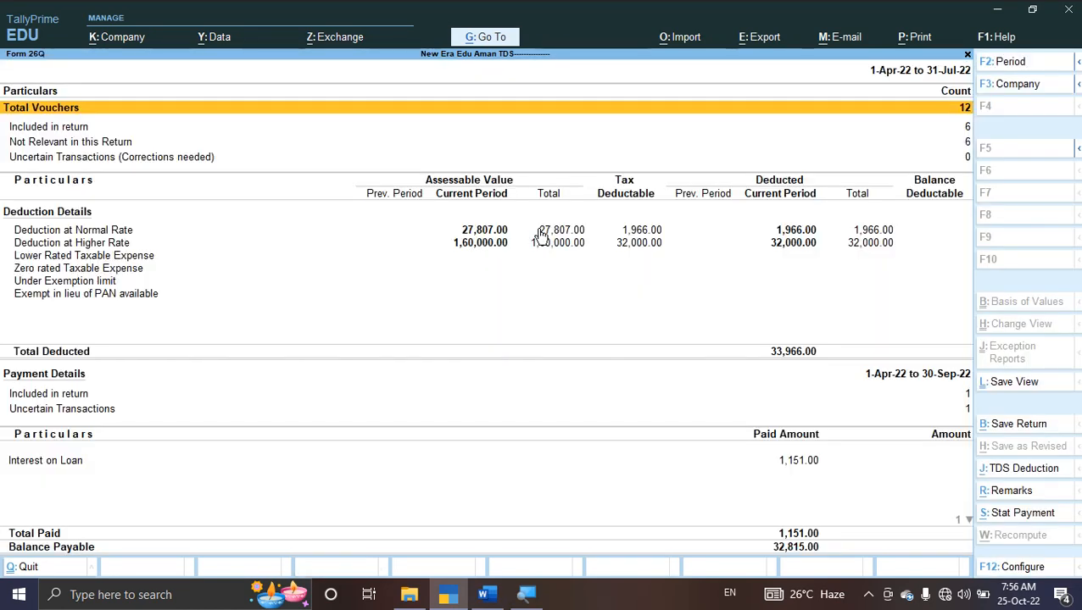
Compare the Form 26Q deduction and payment details with the sample Form 26Q in Word and review the reports listed for checking
key(alt+Tab)
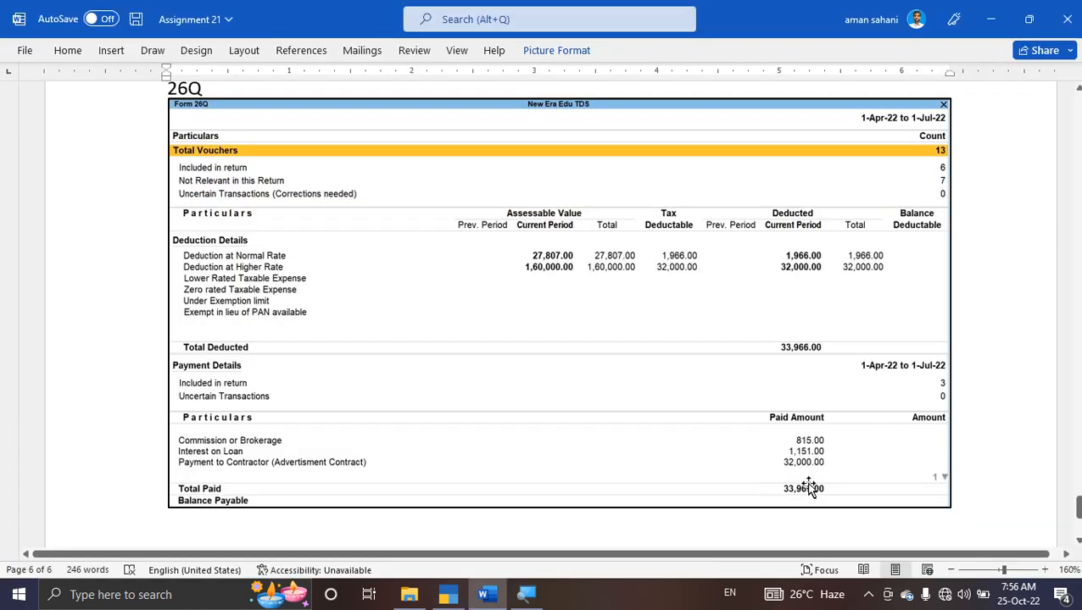
key(alt+Tab)
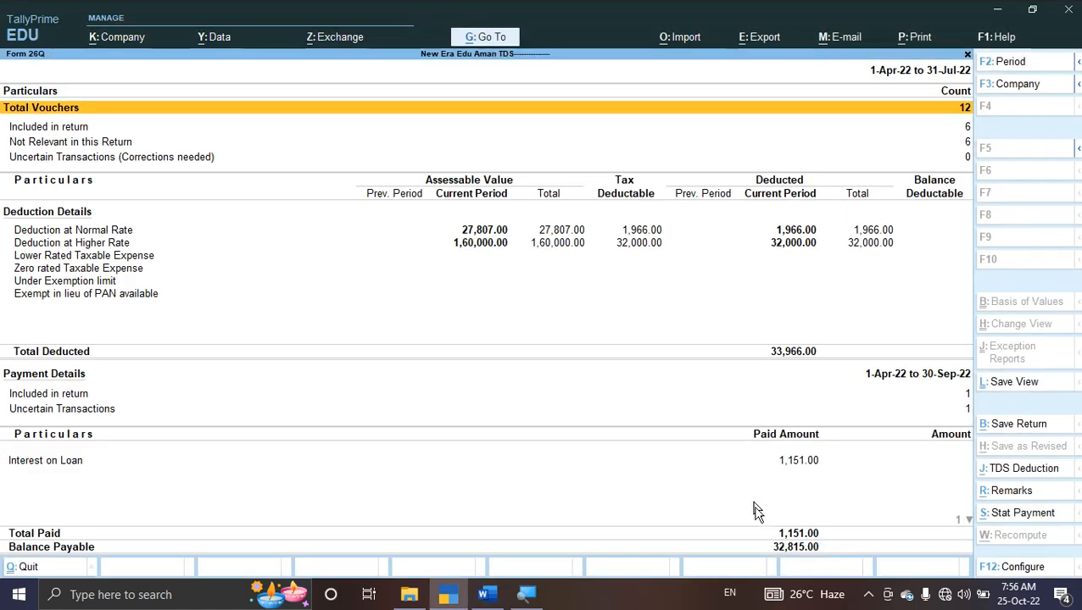
key(alt+Tab)
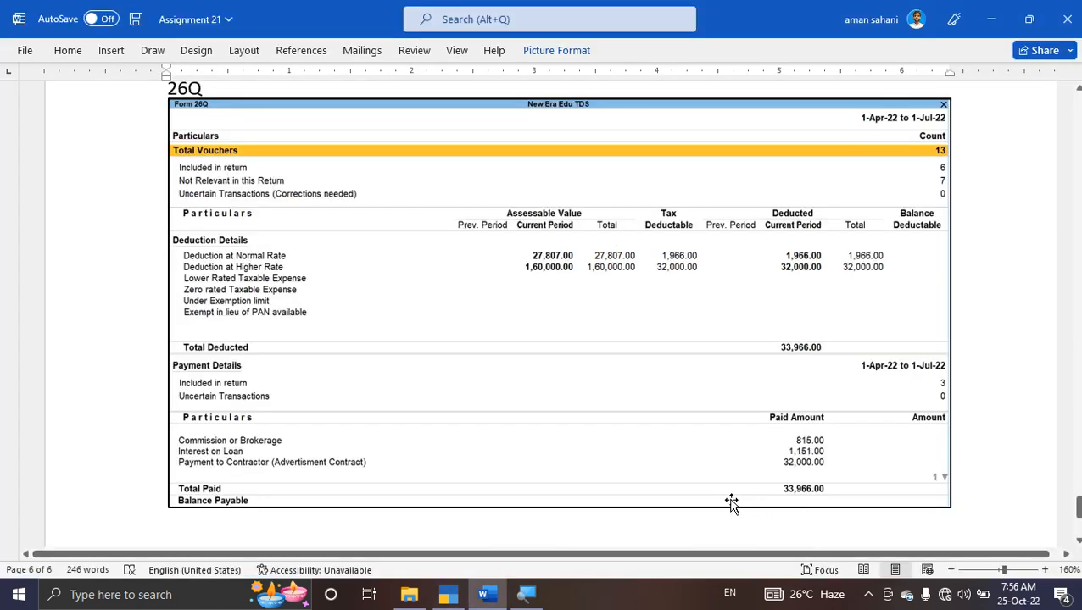
key(alt+Tab)
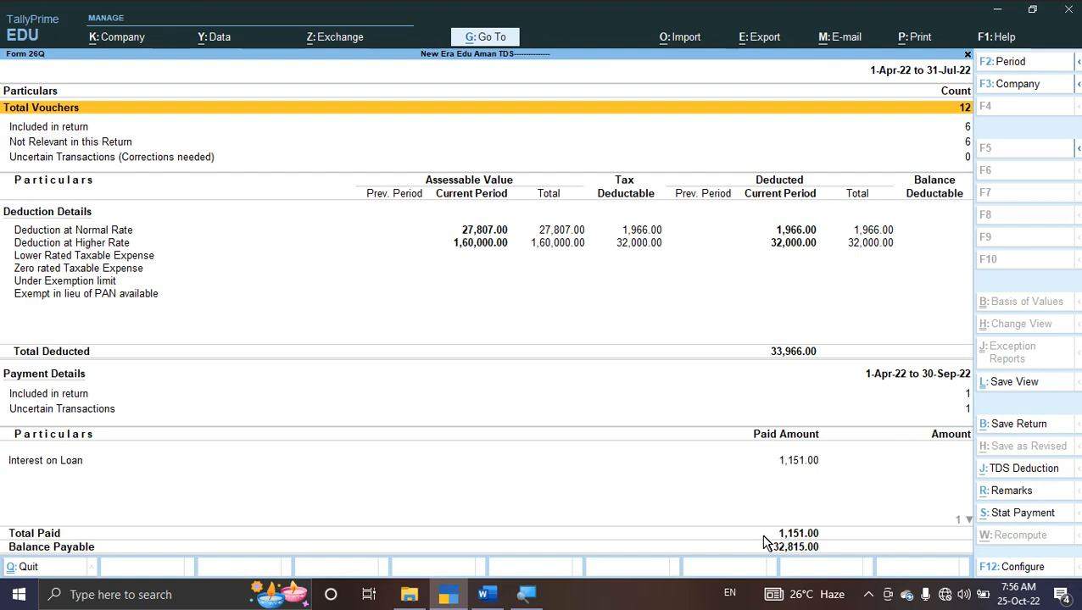
key(alt+Tab)
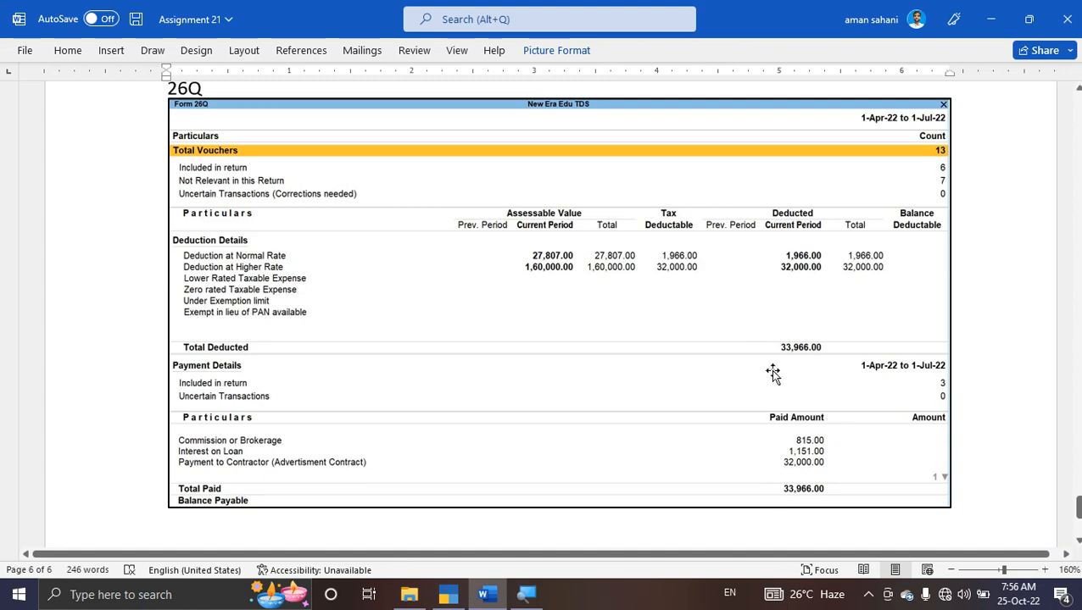
scroll(768, 367, down, 6)
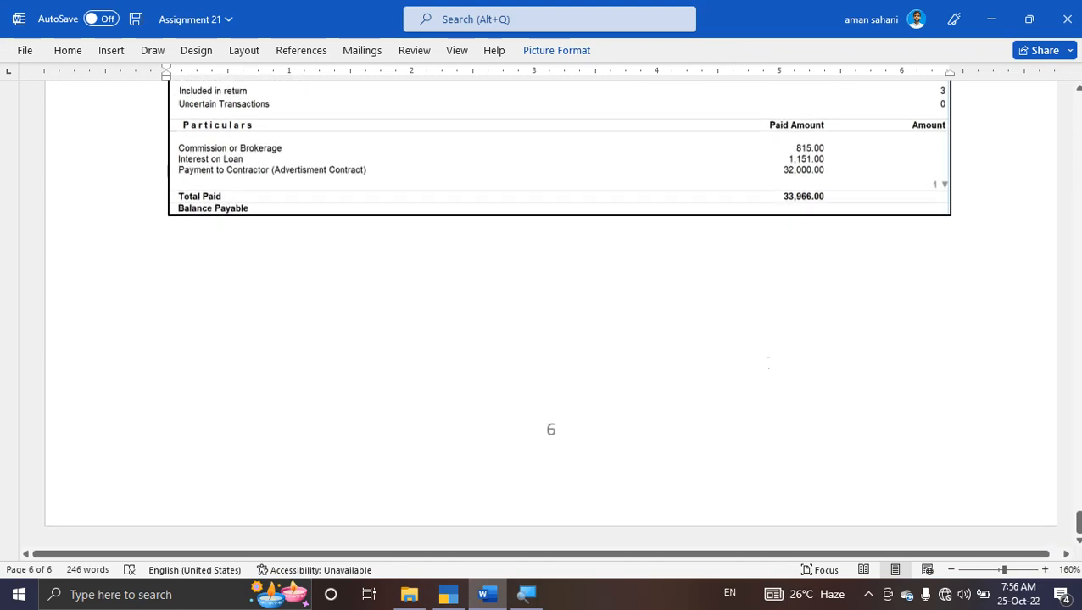
scroll(767, 366, up, 7)
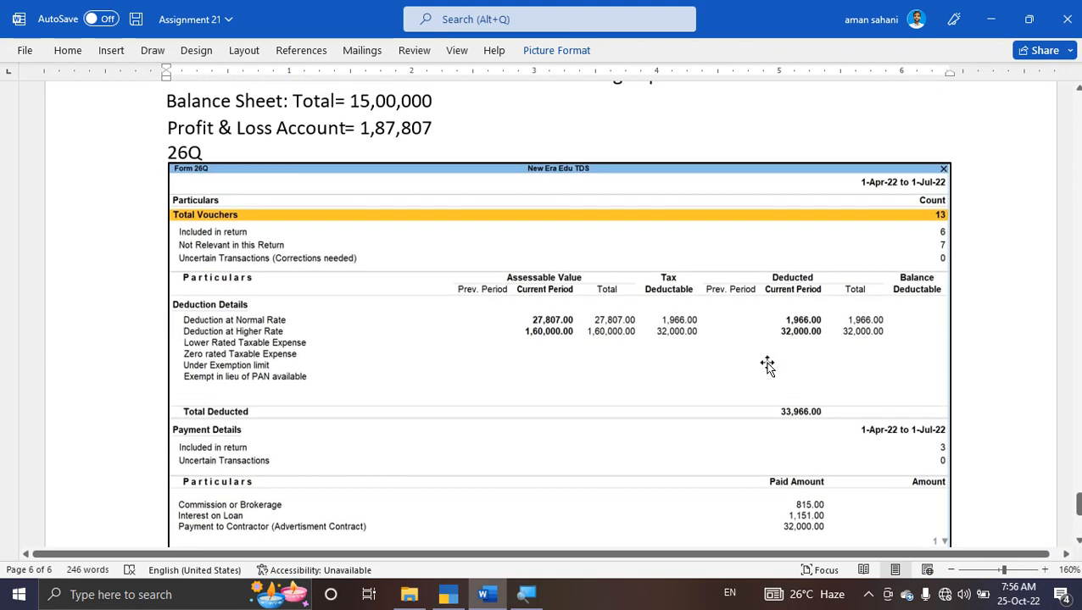
scroll(766, 364, up, 4)
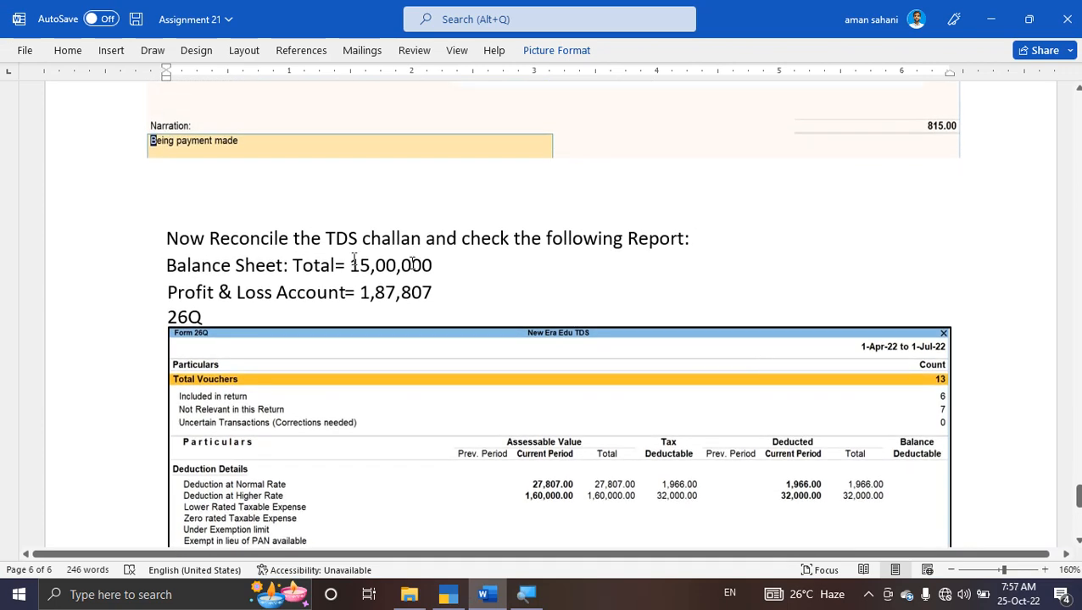
Switch back to TallyPrime, leave the TDS reports and open the Balance Sheet from the Gateway of Tally
key(alt+Tab)
key(Escape)
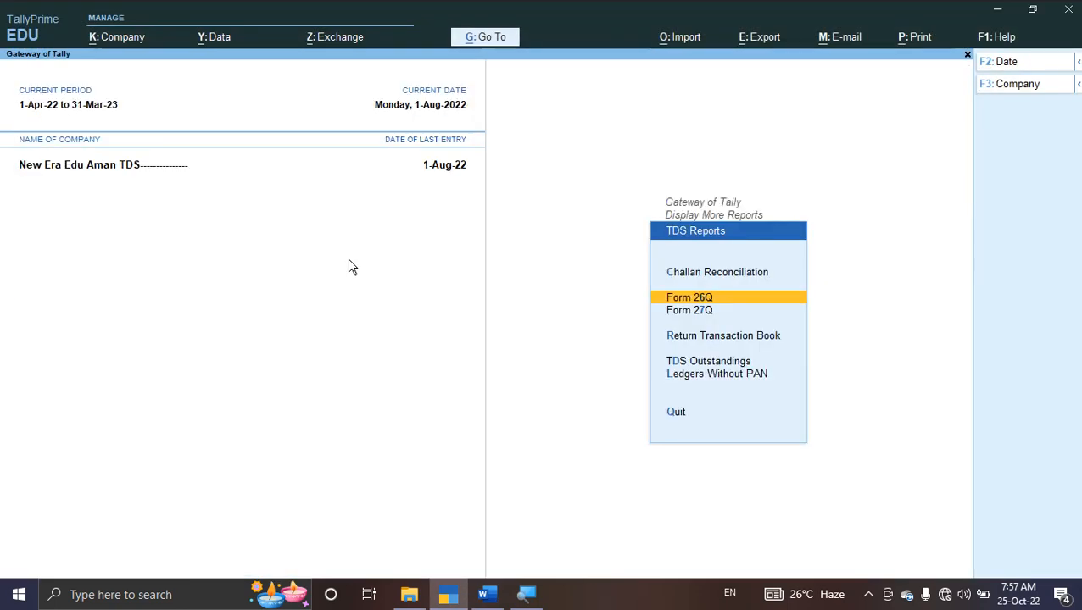
key(Escape)
key(Escape)
key(Escape)
key(Escape)
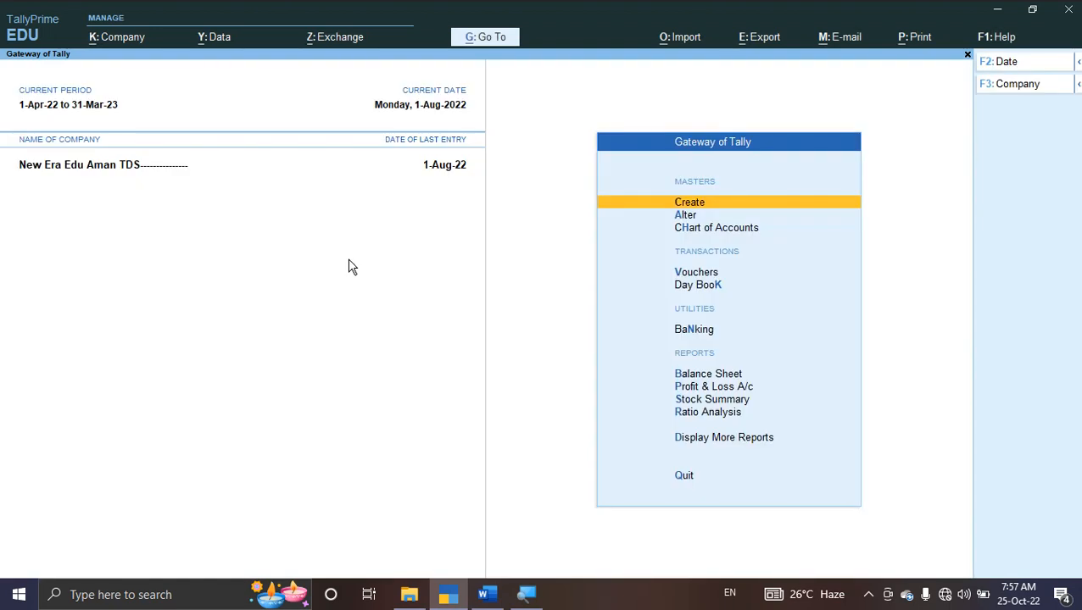
key(Down)
key(Down)
key(Down)
key(Down)
key(Down)
key(Down)
key(Down)
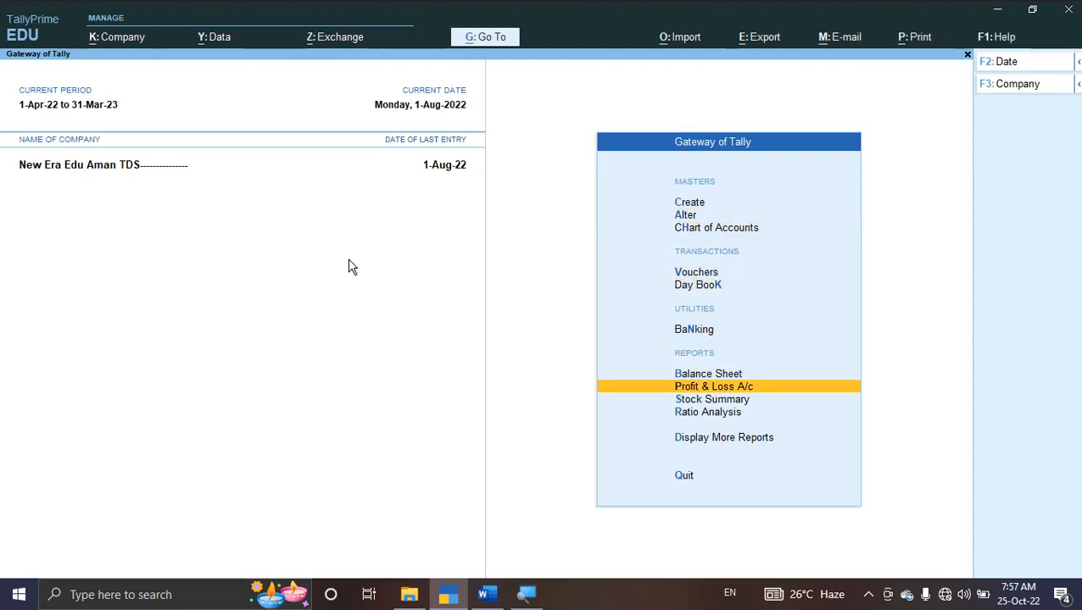
key(Up)
key(Return)
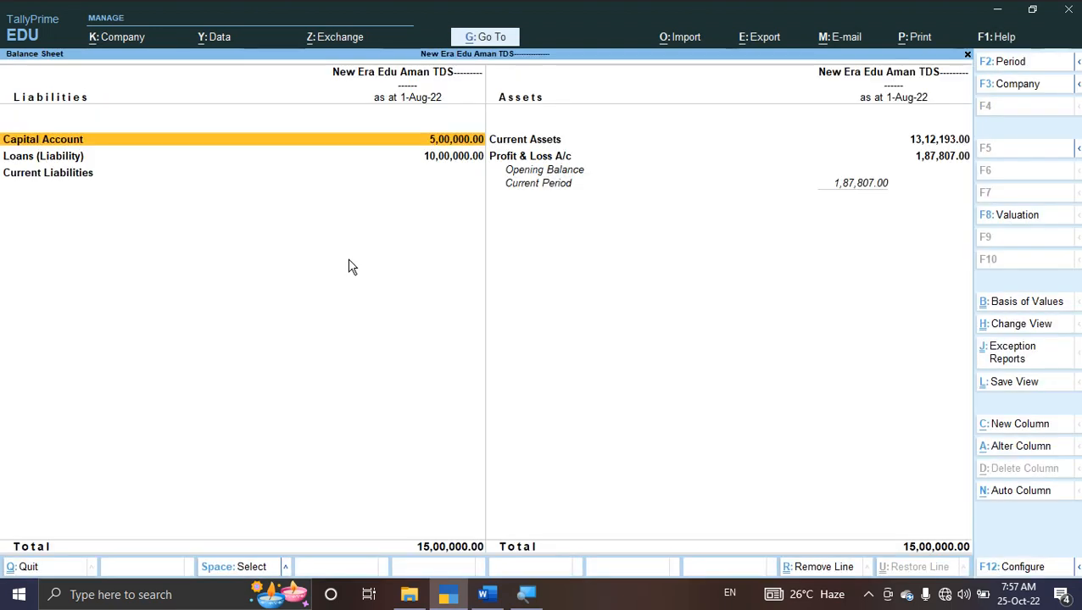
Show the Balance Sheet in detailed form and examine Duties & Taxes and Sundry Creditors under Current Liabilities
key(alt)
key(alt+F5)
key(Down)
key(Down)
key(Down)
key(Down)
key(Down)
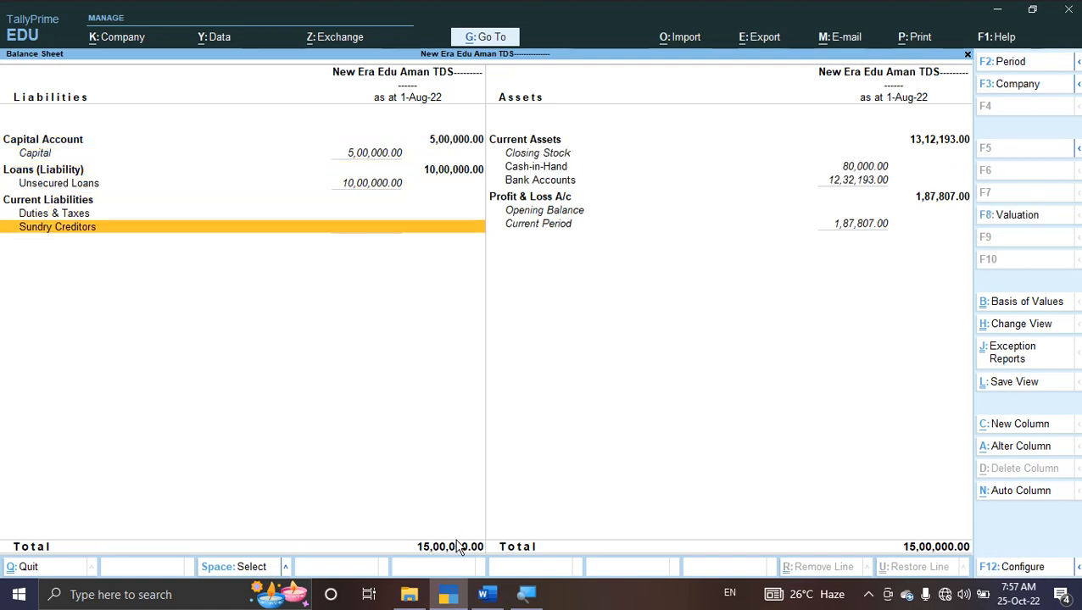
key(Up)
key(Return)
key(Escape)
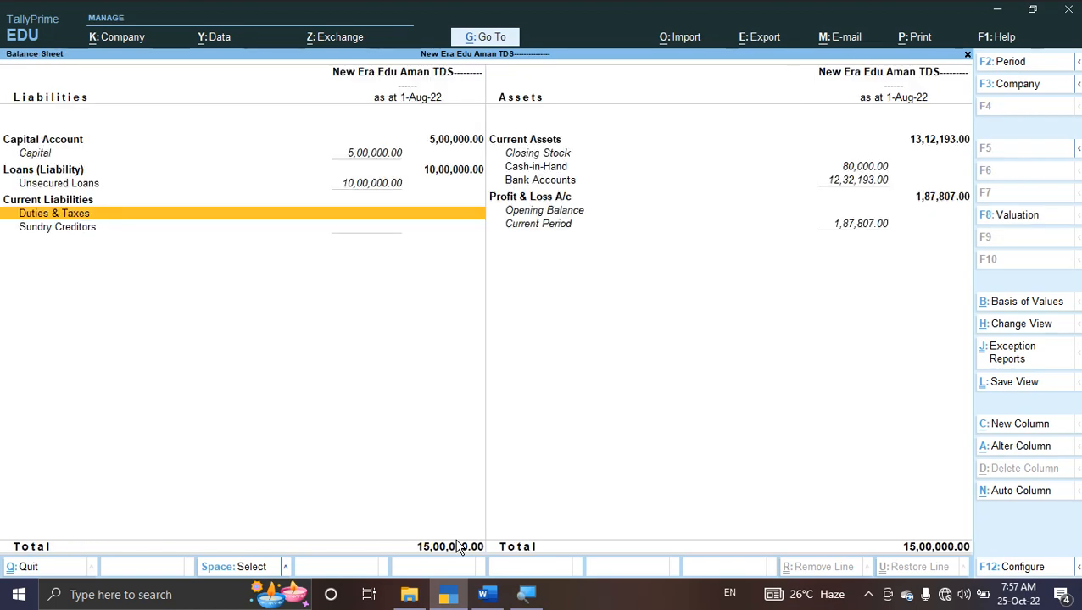
key(Down)
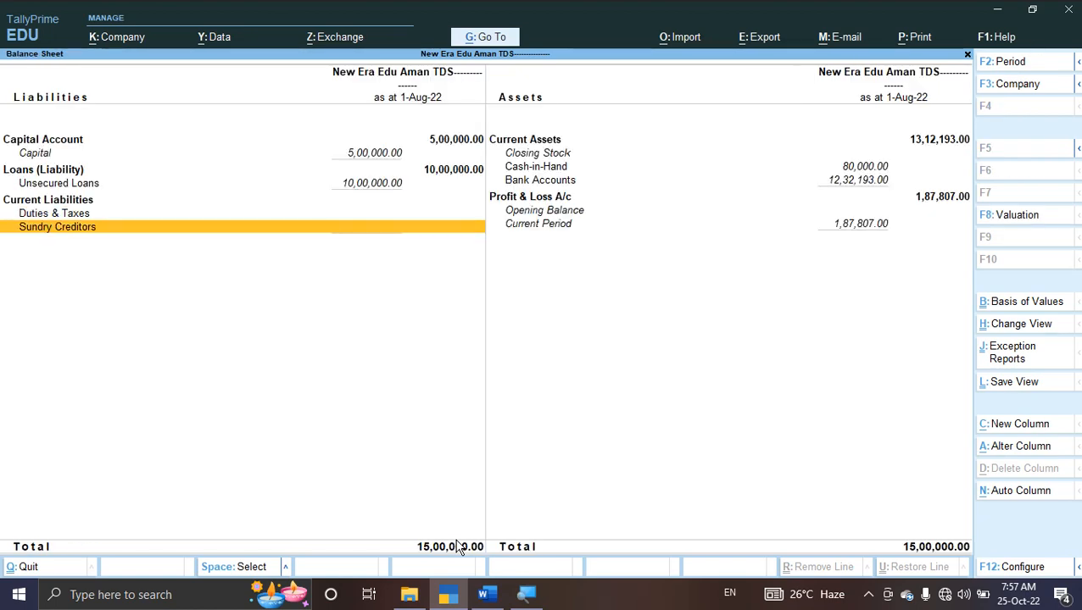
Check the expected Balance Sheet total in the Word assignment, then return to TallyPrime
key(alt+Tab)
scroll(542, 509, down, 2)
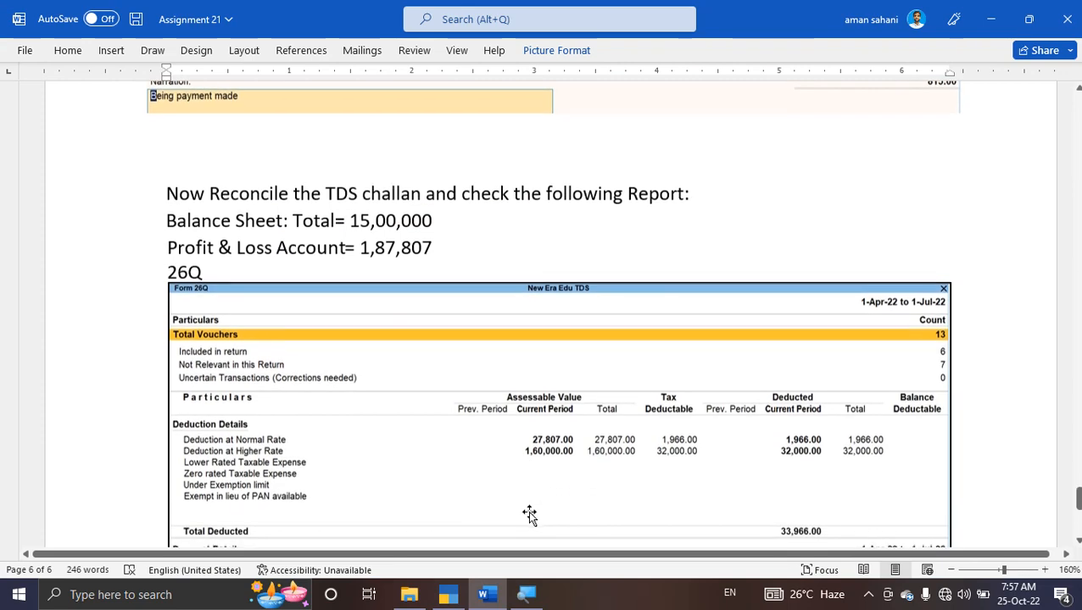
scroll(570, 492, down, 1)
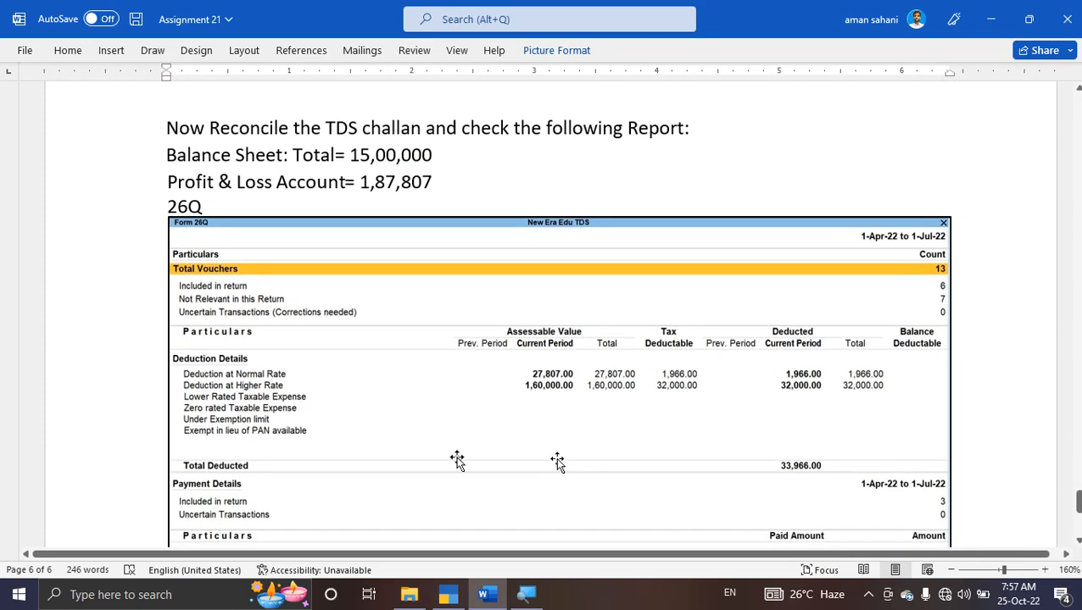
key(alt+Tab)
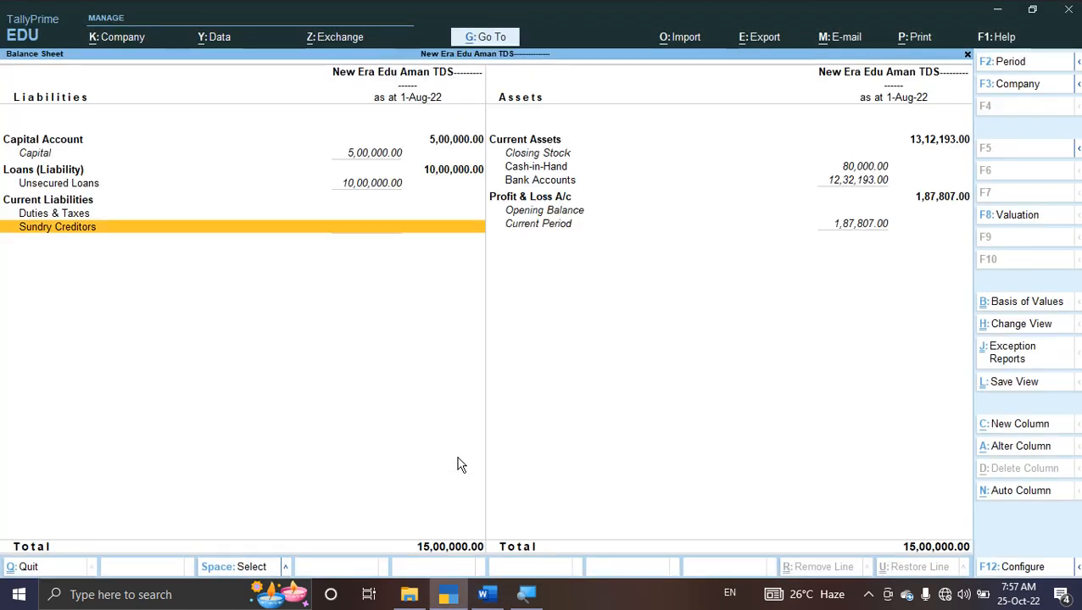
Open the Profit & Loss A/c, compare its net loss with the figure in the Word assignment, and close the report
key(Escape)
key(Down)
key(Return)
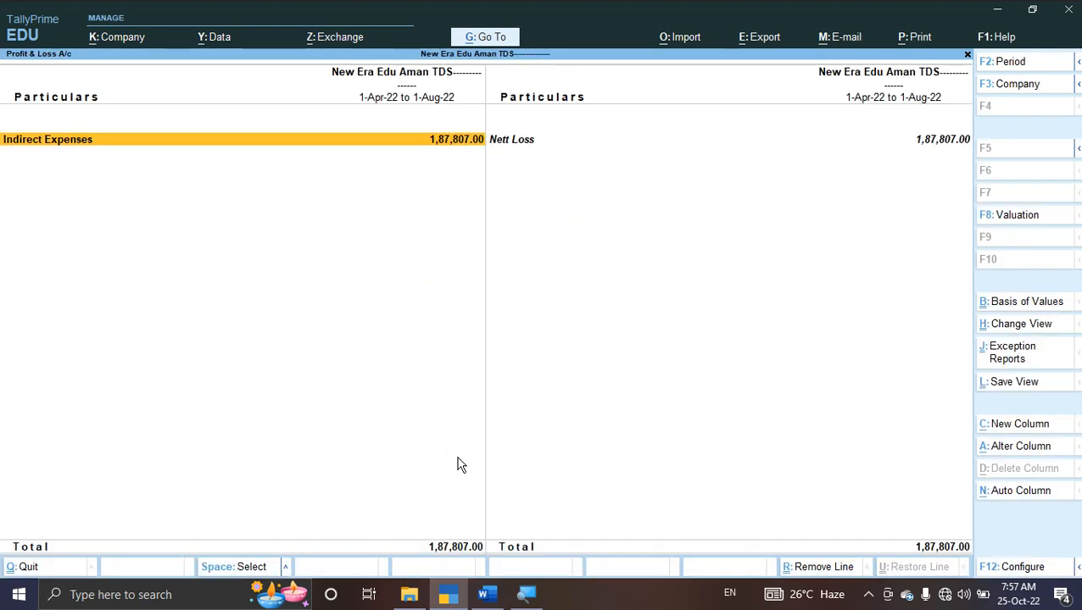
key(alt+Tab)
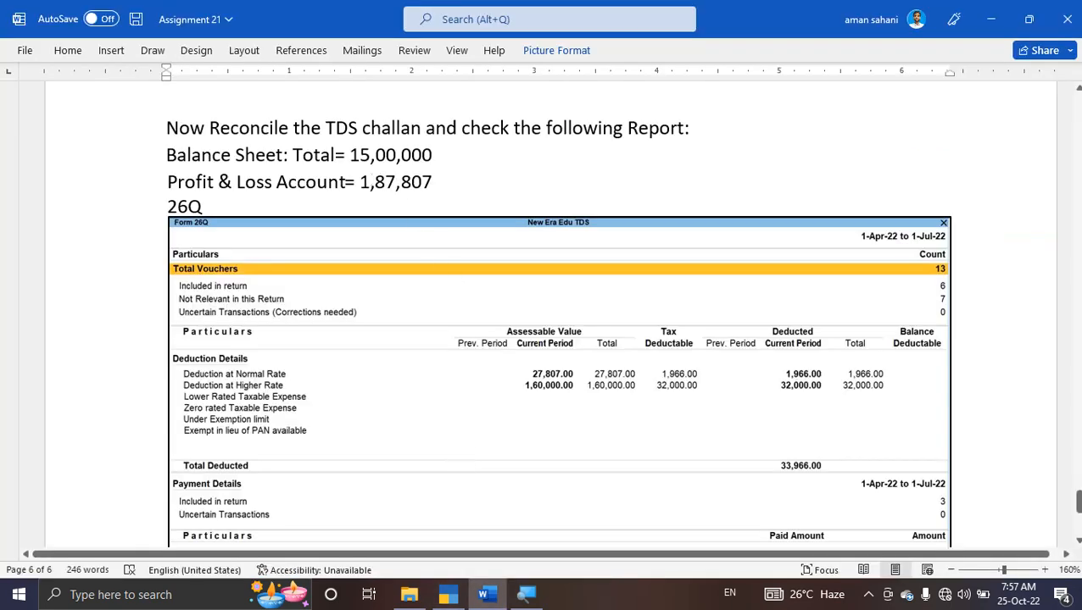
key(alt+Tab)
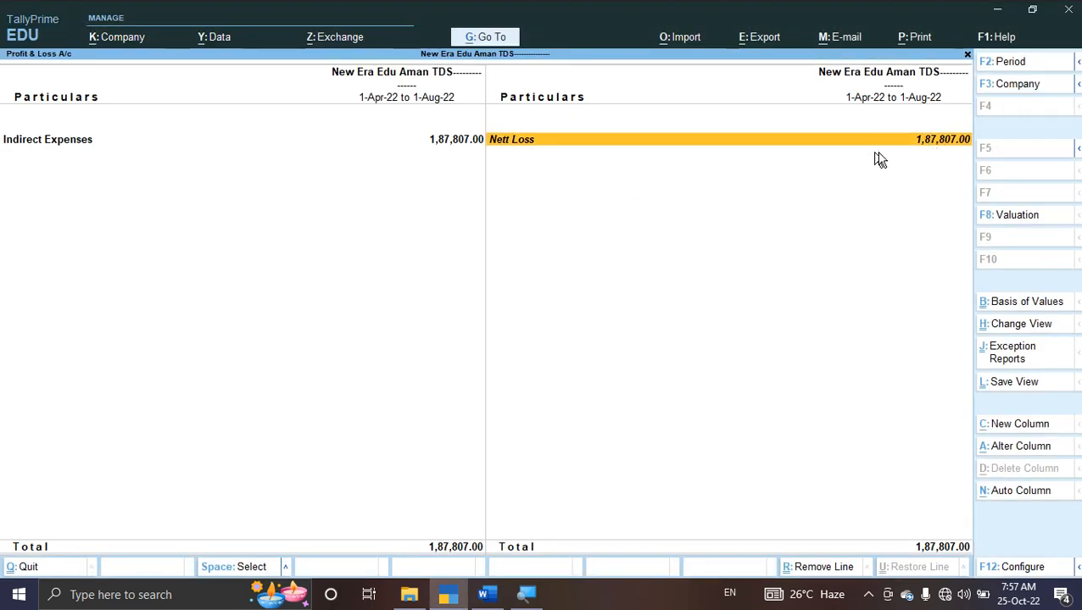
key(Escape)
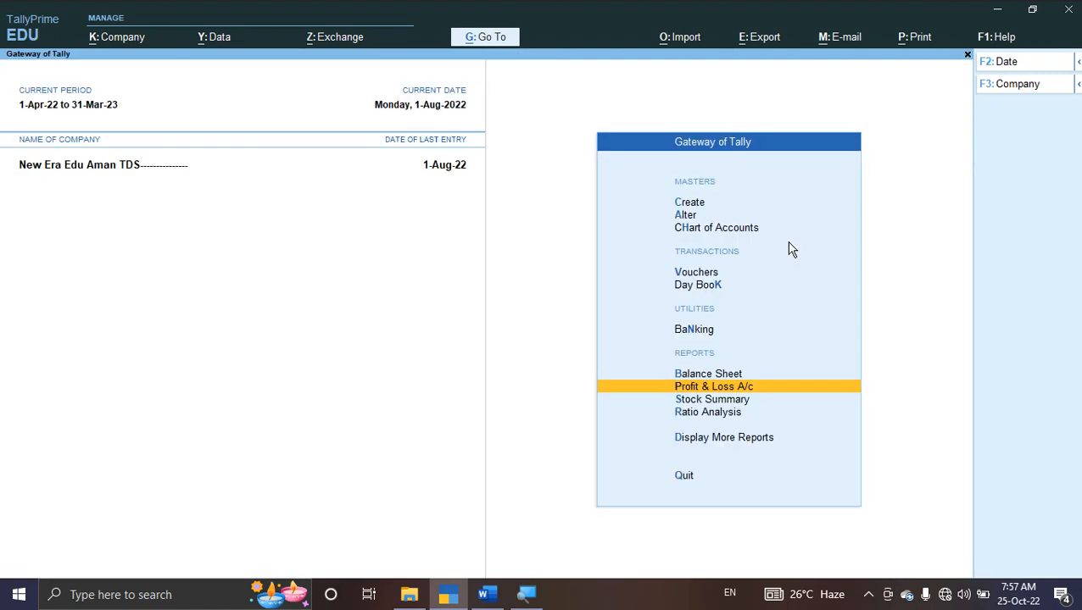